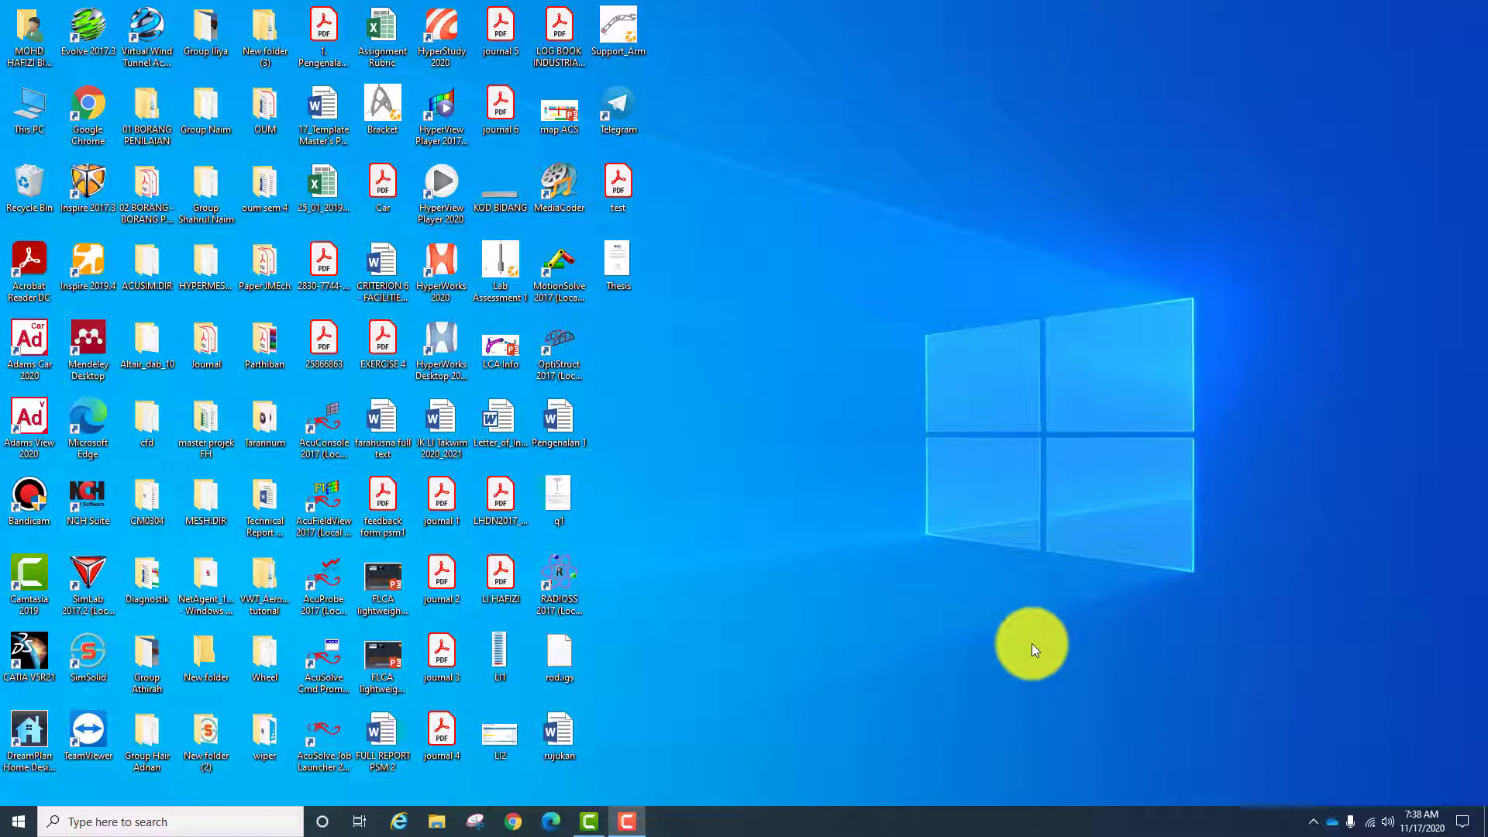
- Search for hyperwork and launch HyperWorks Desktop 2020
{"action": "left_click", "coordinate": [119, 823]}
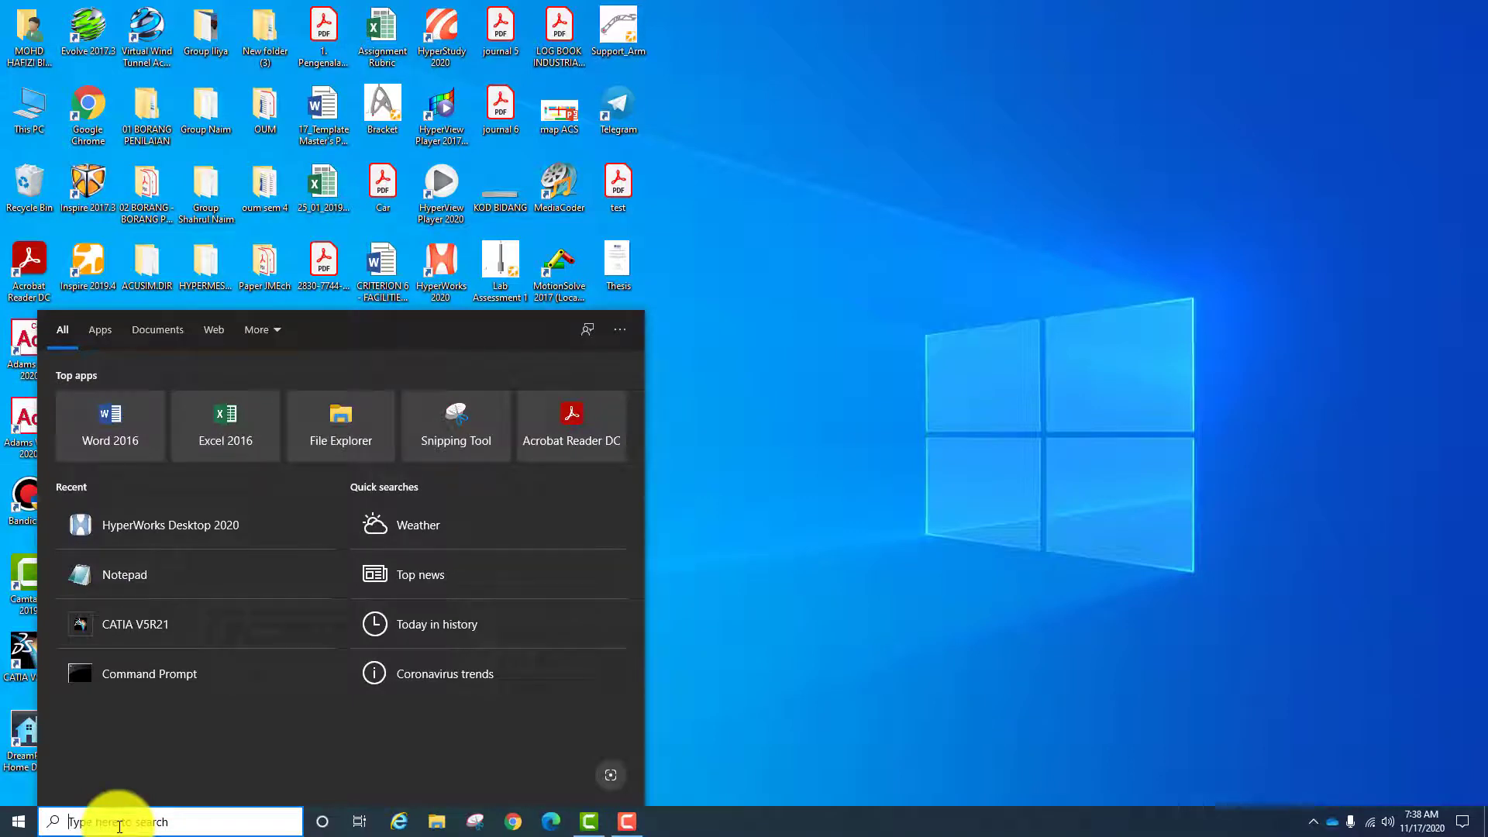
{"action": "type", "text": "hyperwork"}
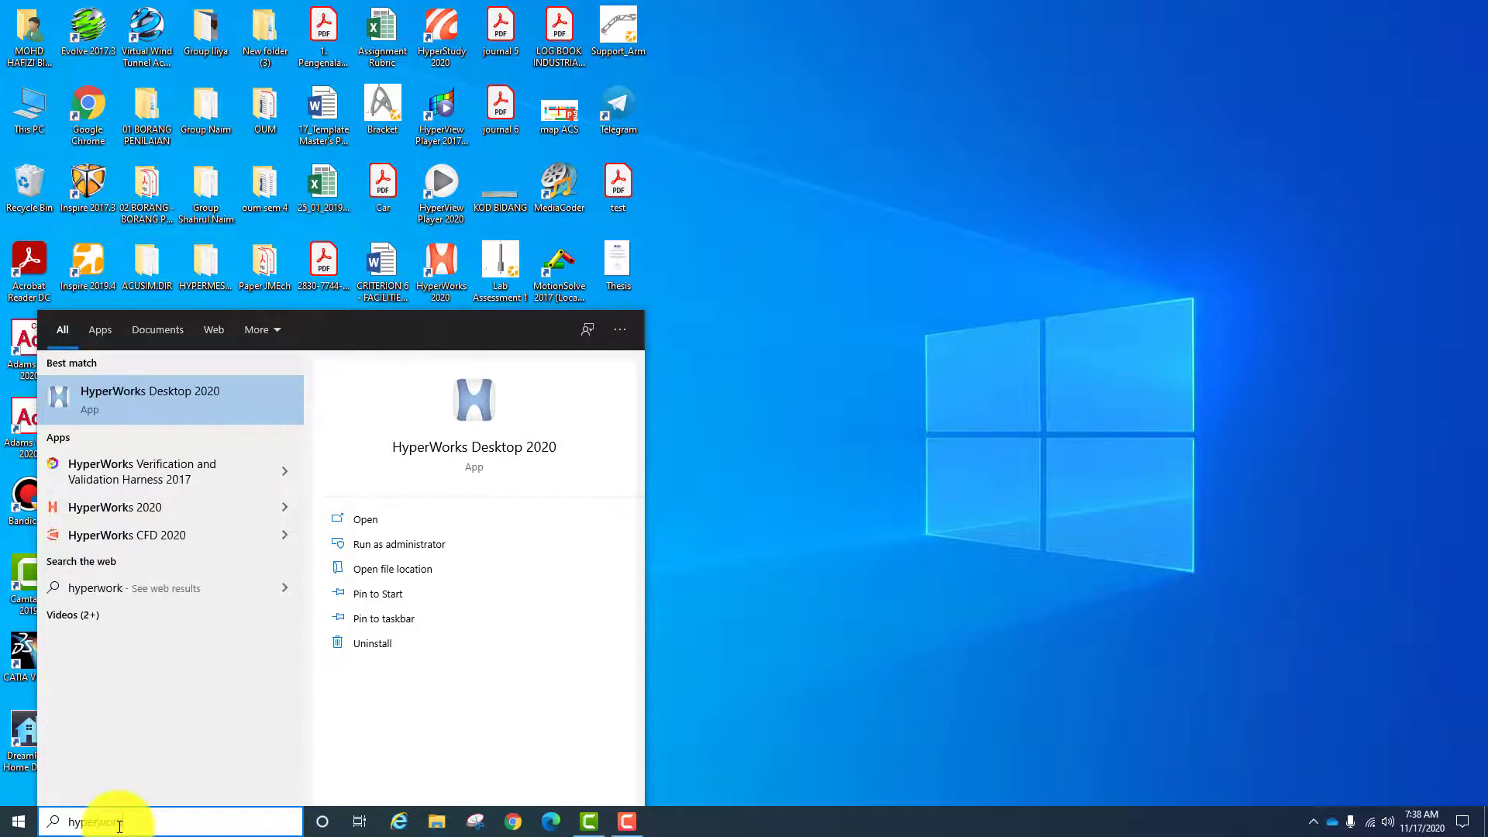
{"action": "left_click", "coordinate": [183, 399]}
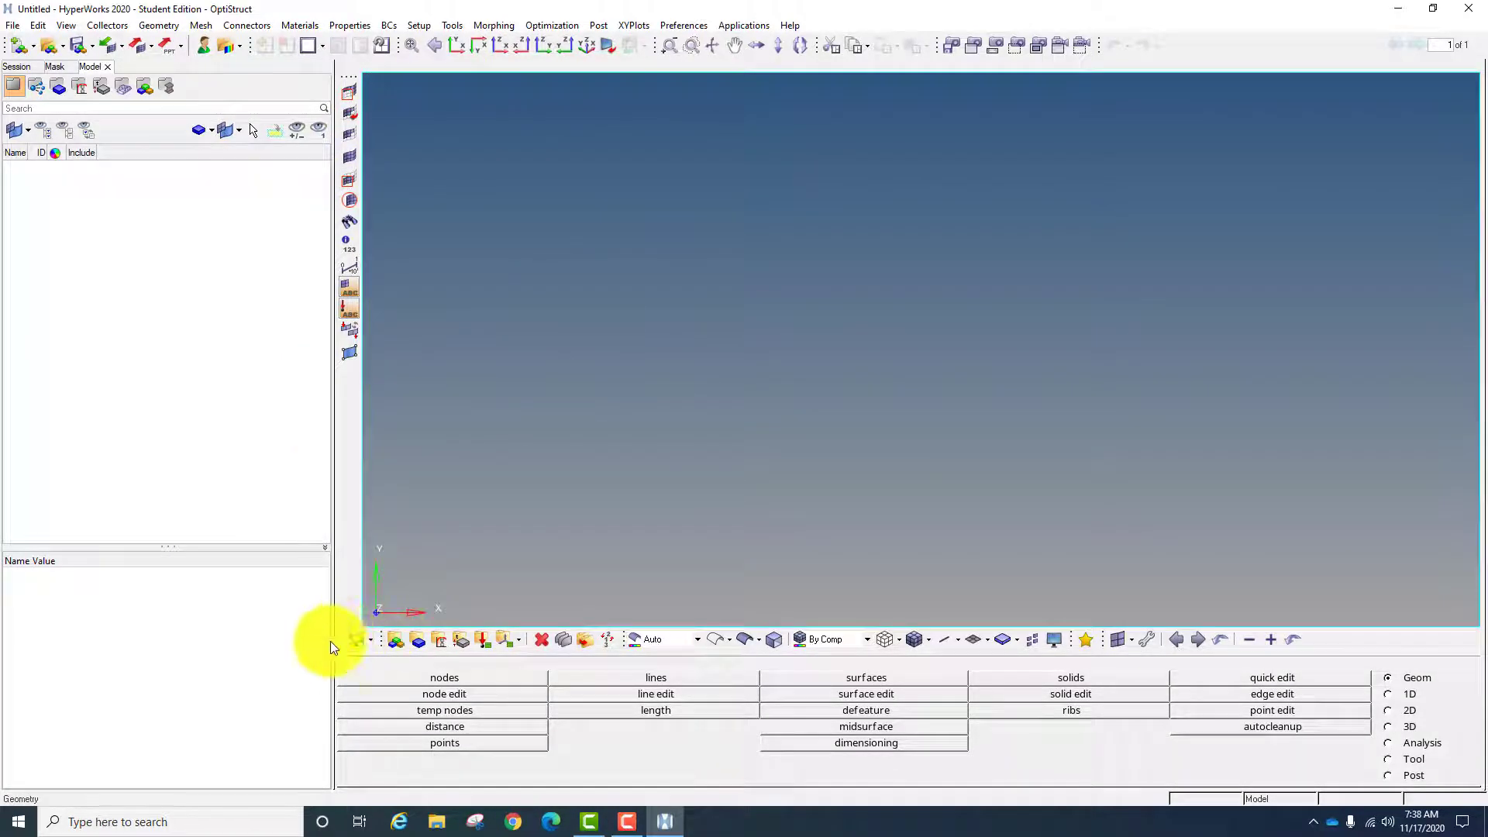
- Switch the window to the MotionView client, accepting that the data in the window is erased
{"action": "left_click", "coordinate": [372, 640]}
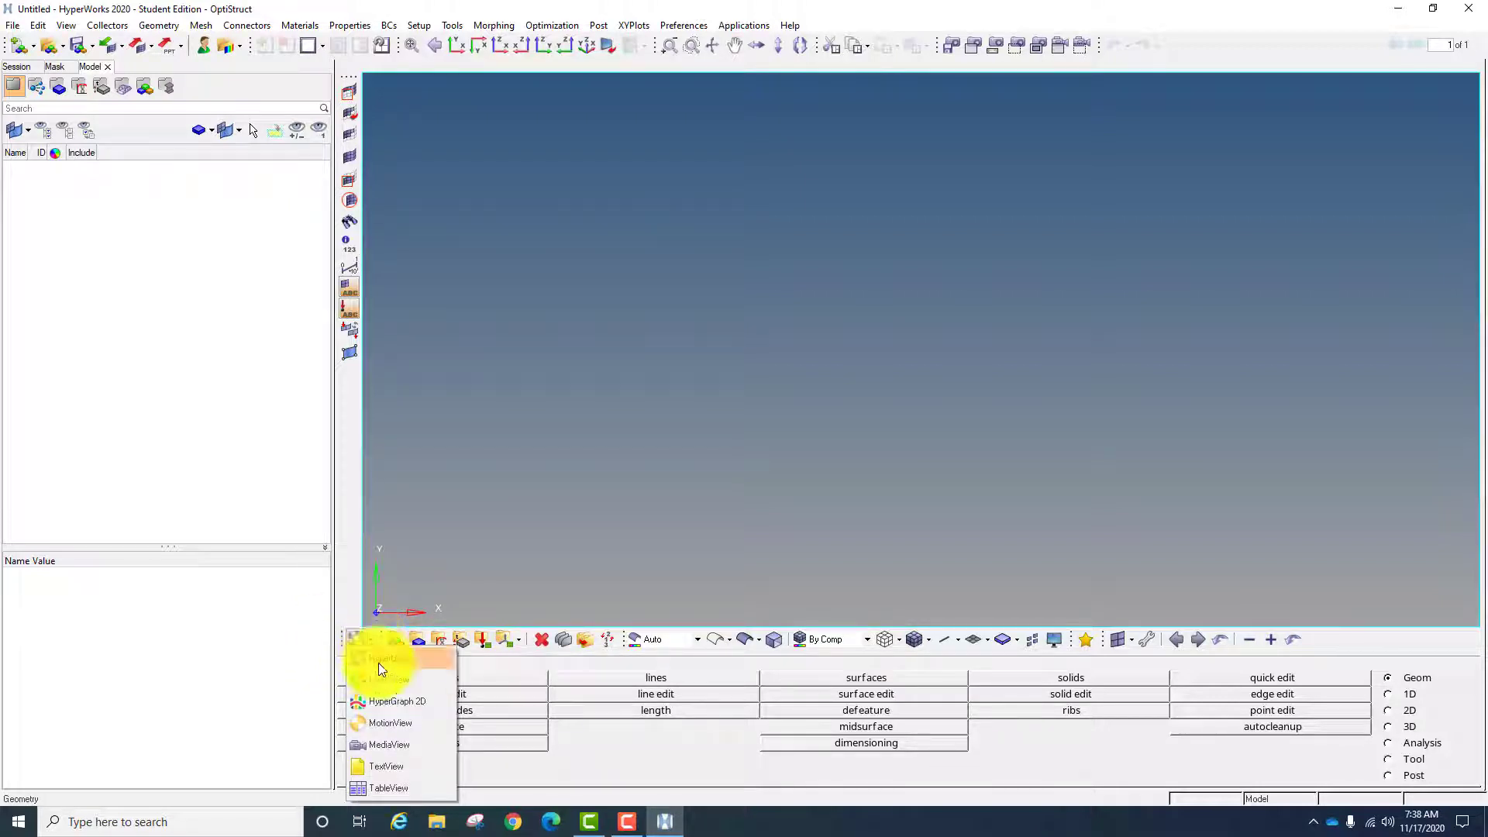
{"action": "left_click", "coordinate": [394, 722]}
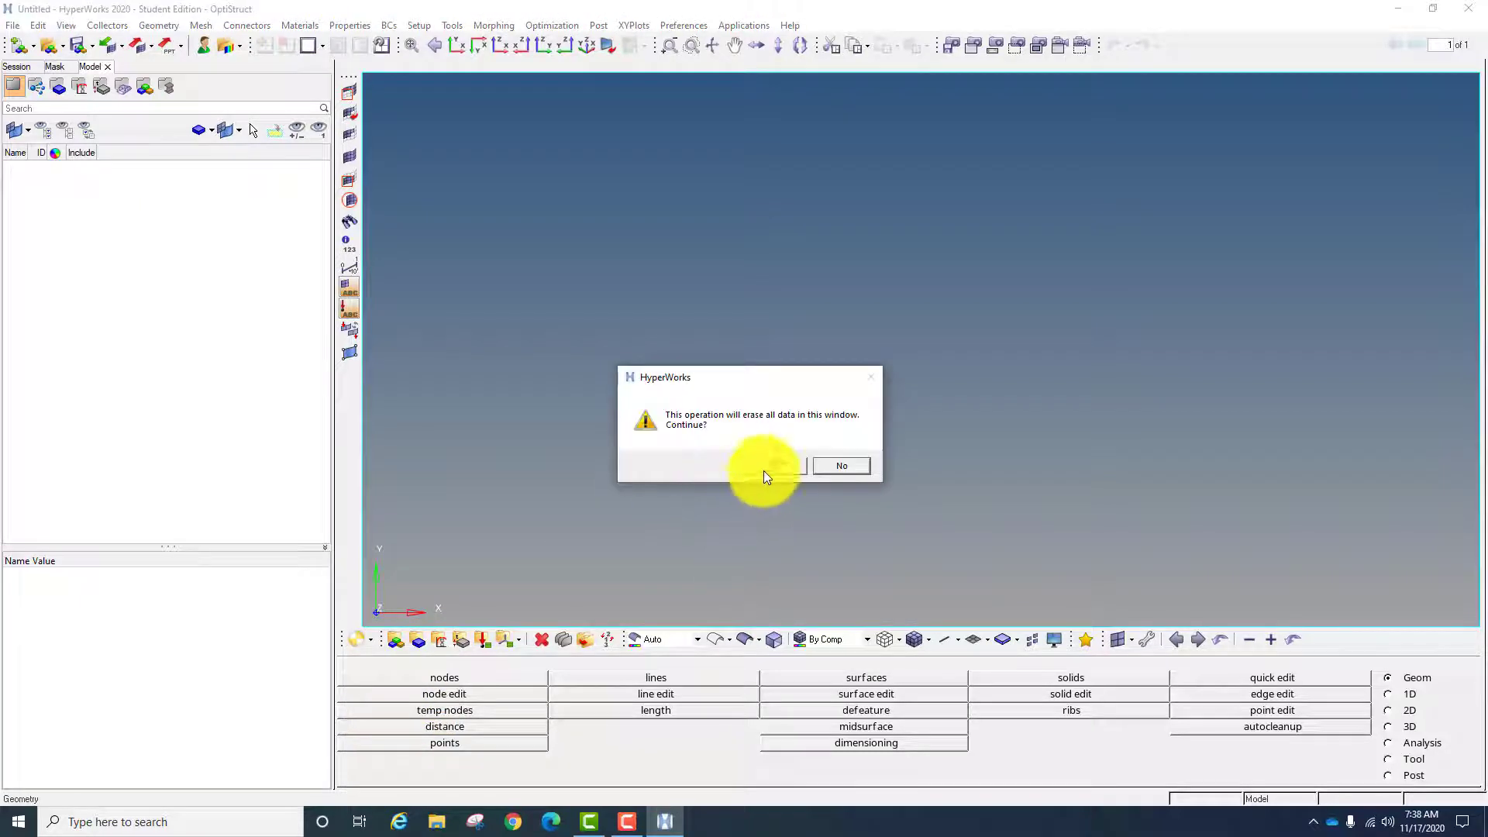
{"action": "left_click", "coordinate": [768, 468]}
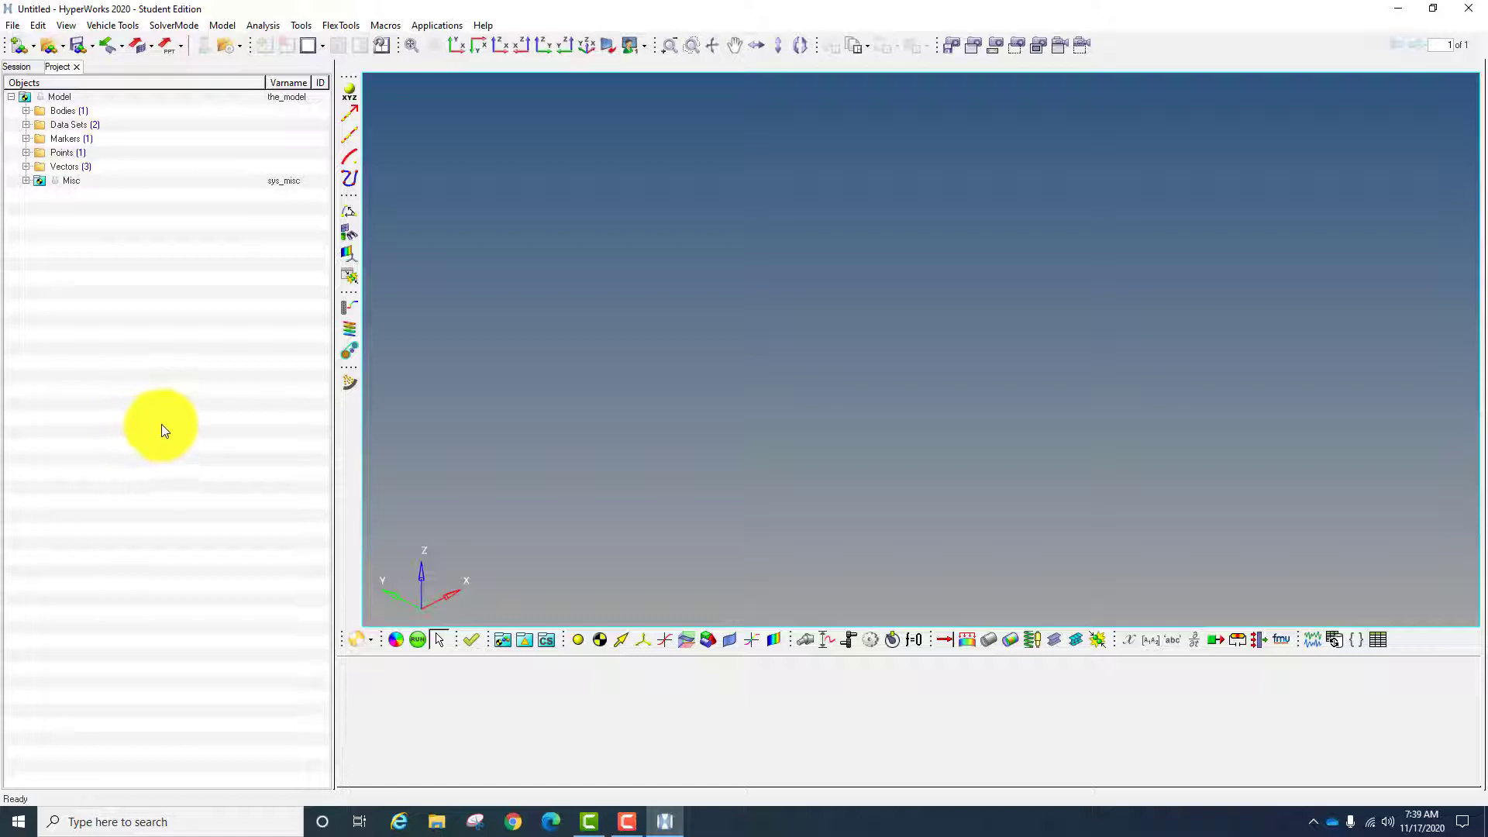
- Load the MBD-Vehicle Dynamics Tools preference
{"action": "left_click", "coordinate": [231, 50]}
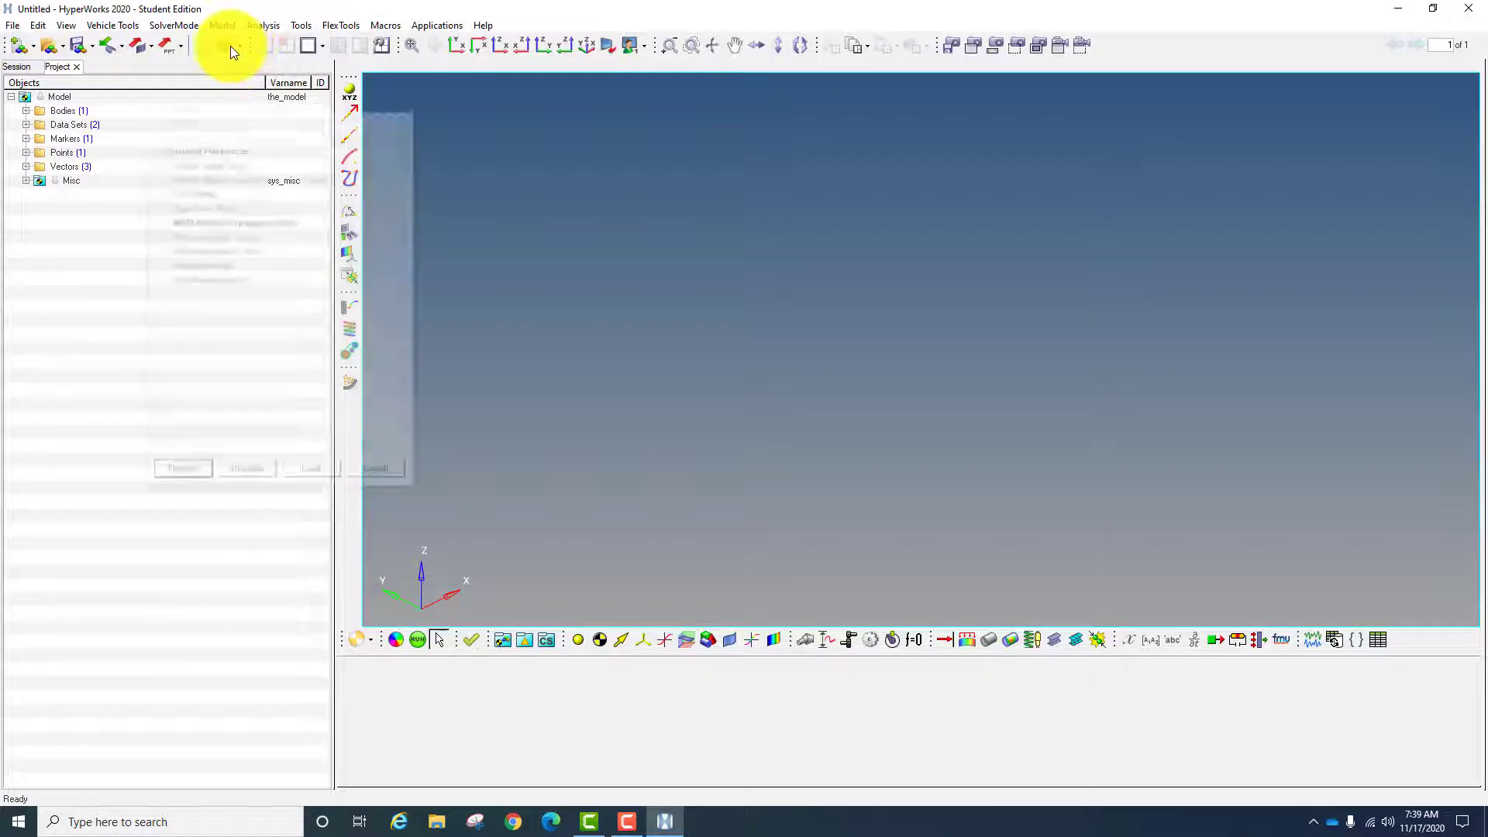
{"action": "left_click", "coordinate": [202, 221]}
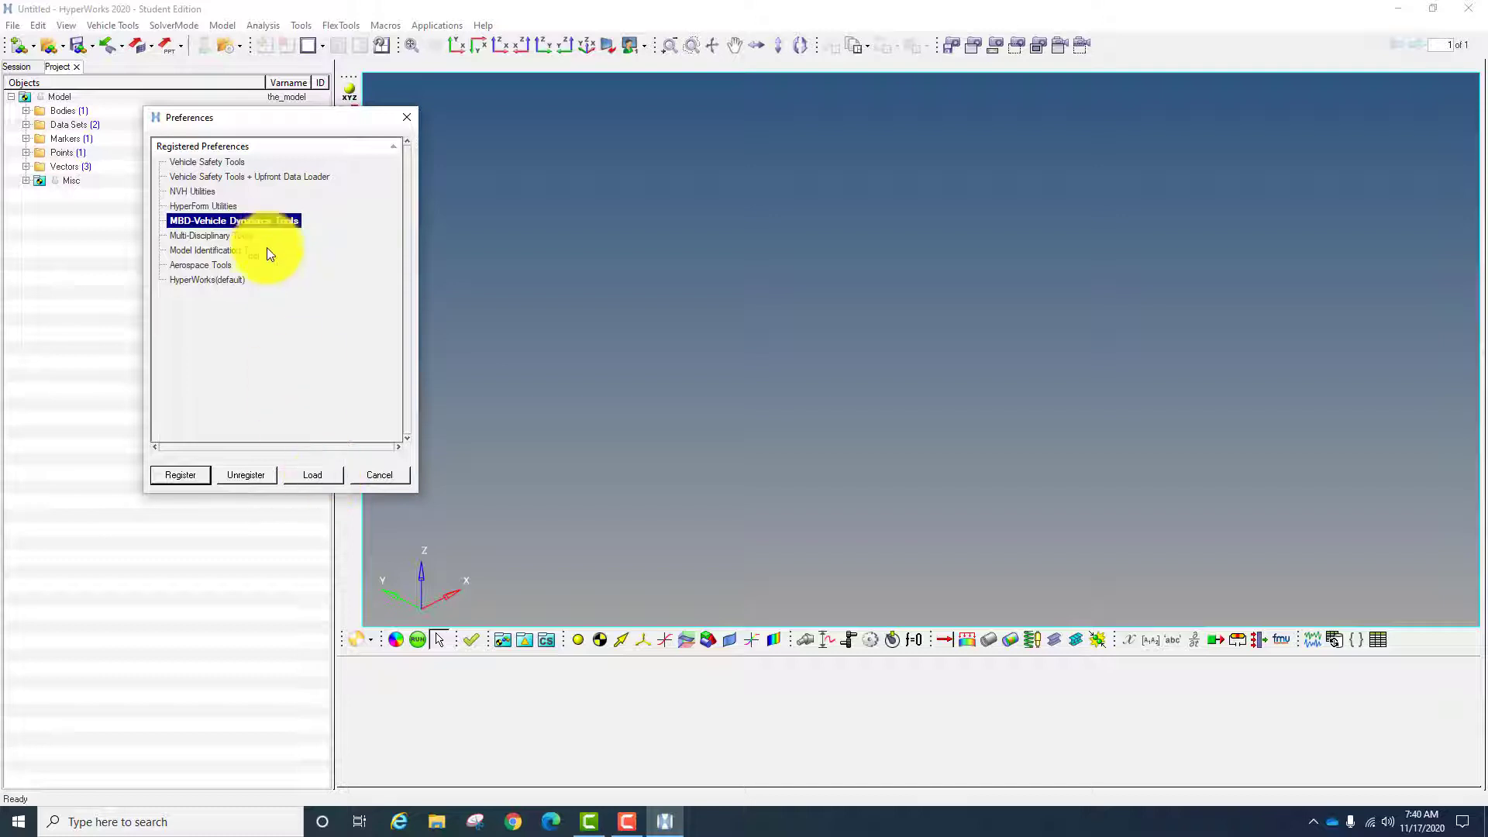
{"action": "left_click", "coordinate": [302, 470]}
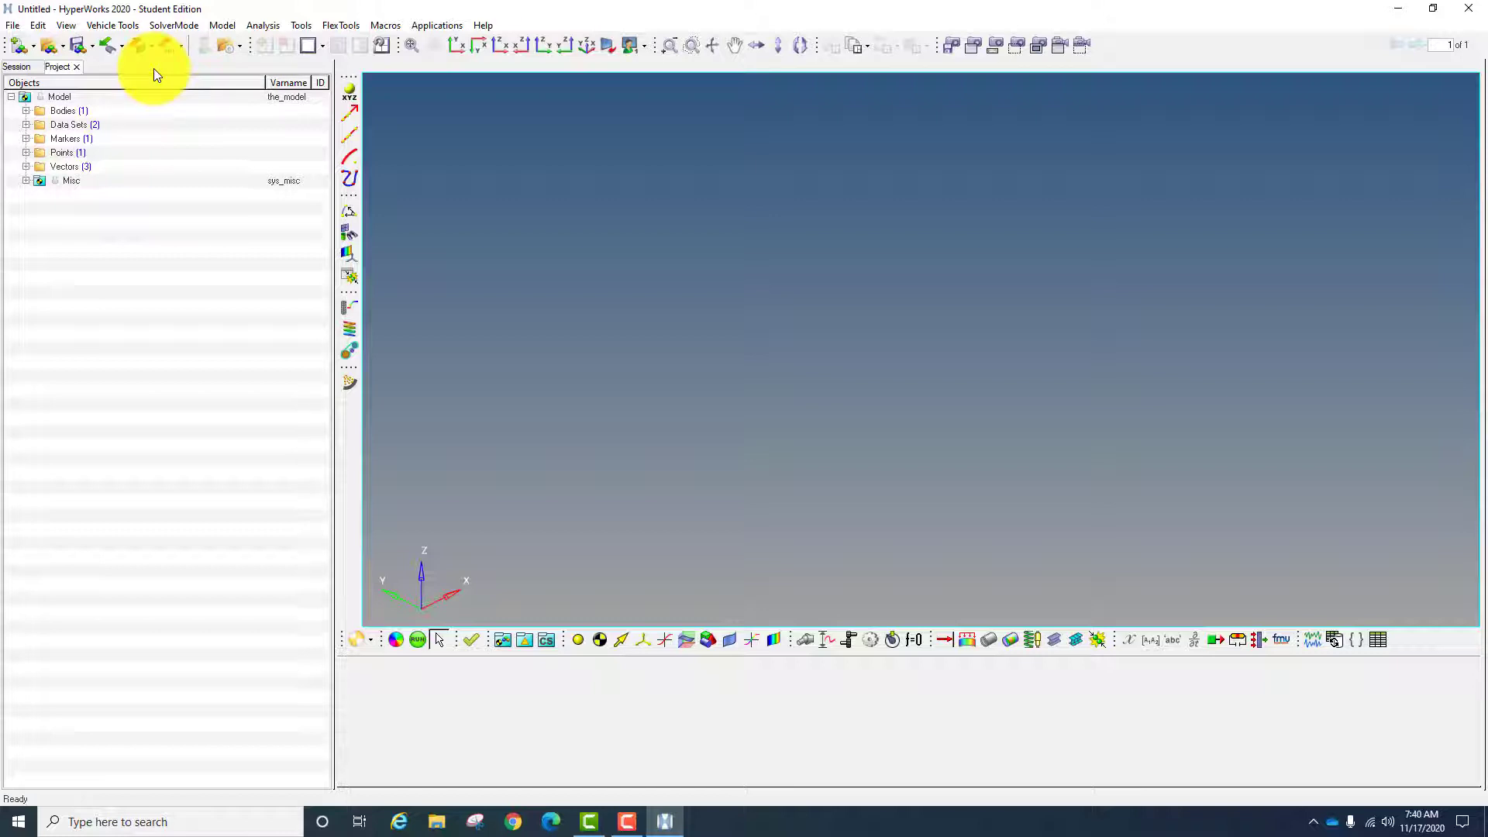
- Start the Assembly Wizard for a car/small truck model and move its dialog clear of the view's centre
{"action": "left_click", "coordinate": [216, 28]}
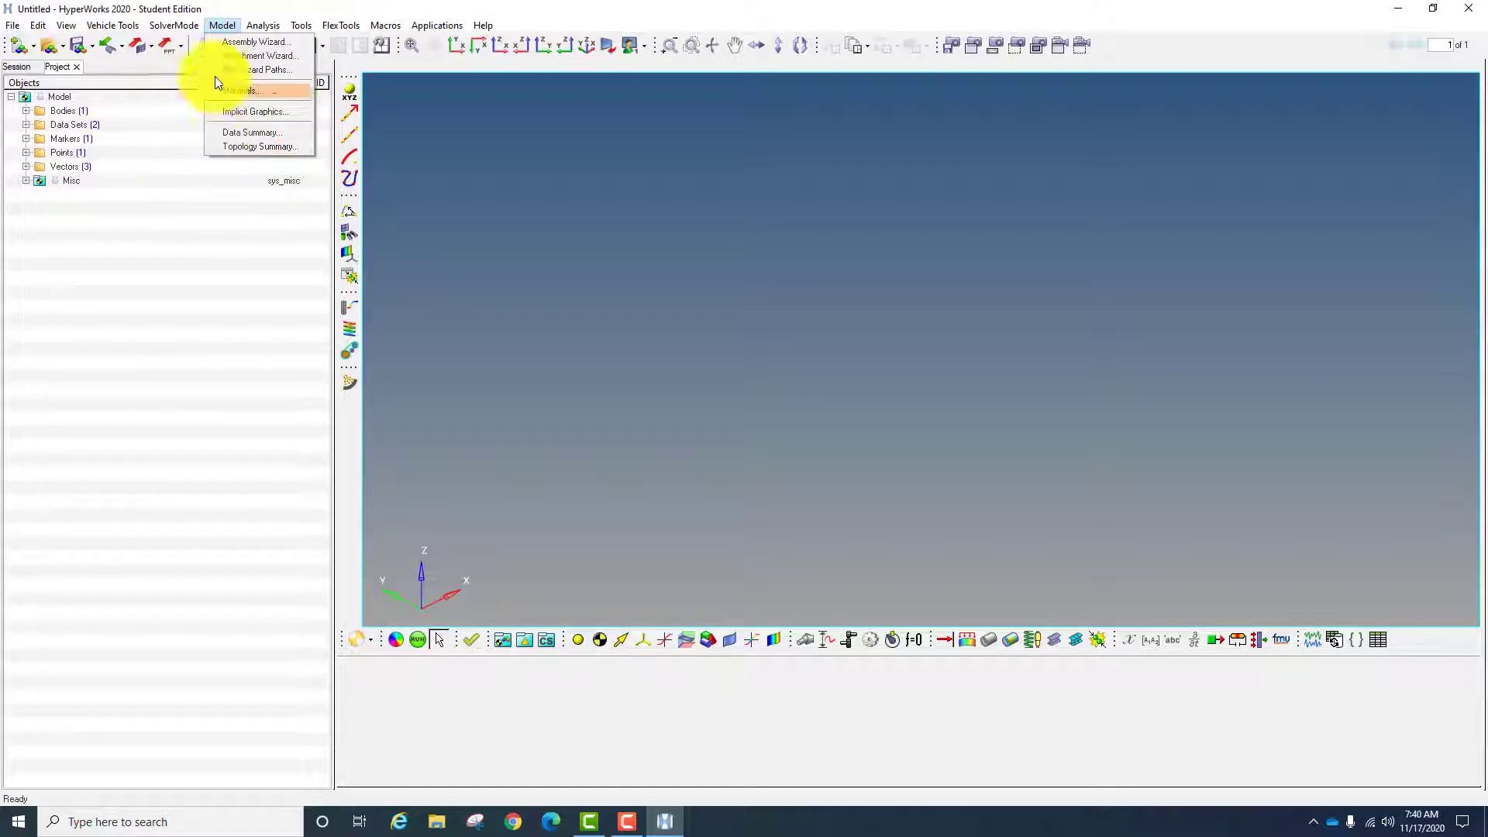
{"action": "left_click", "coordinate": [220, 41]}
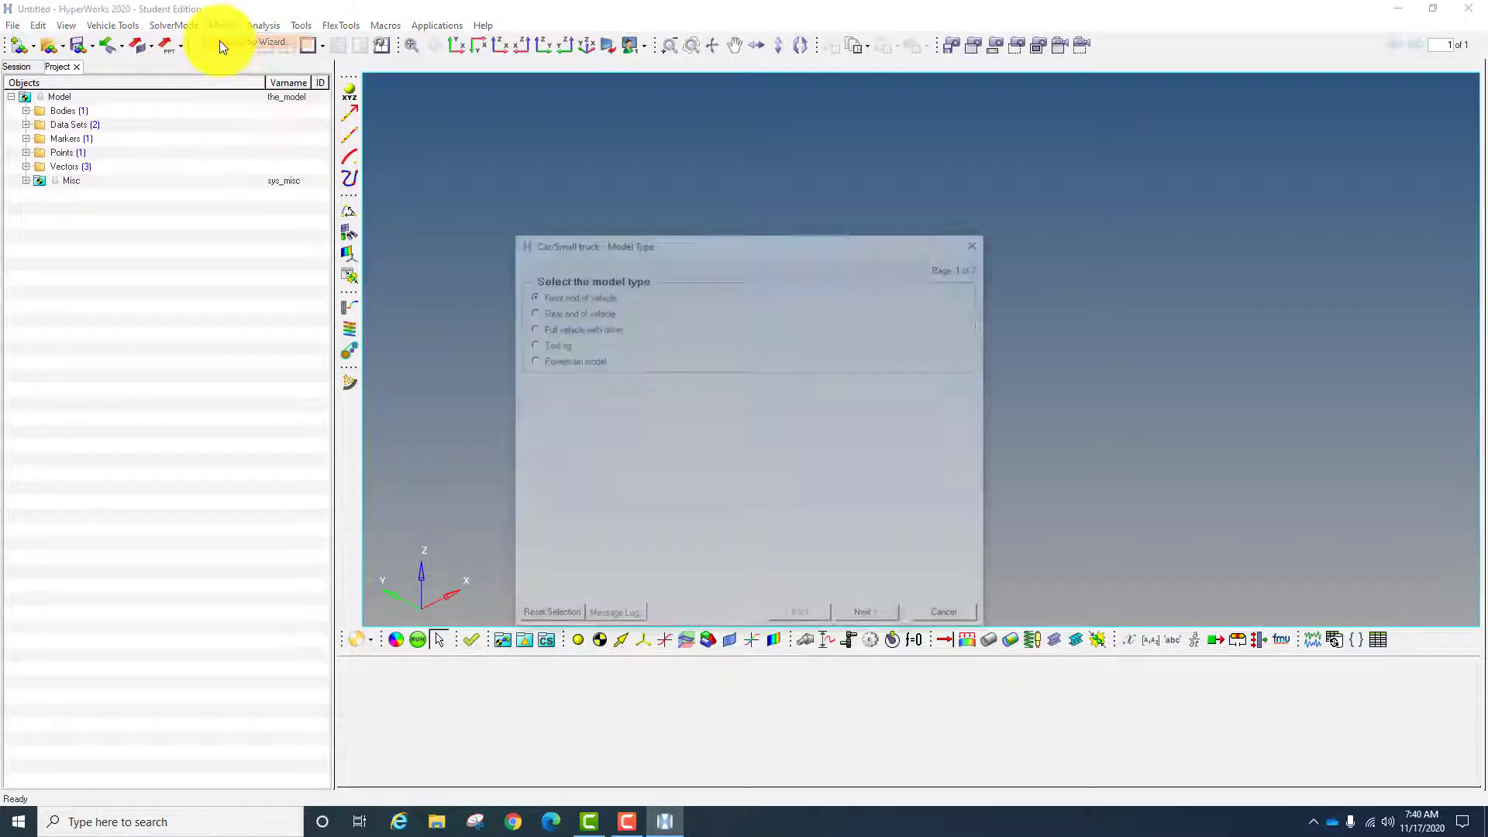
{"action": "left_click_drag", "start_coordinate": [635, 244], "coordinate": [536, 130]}
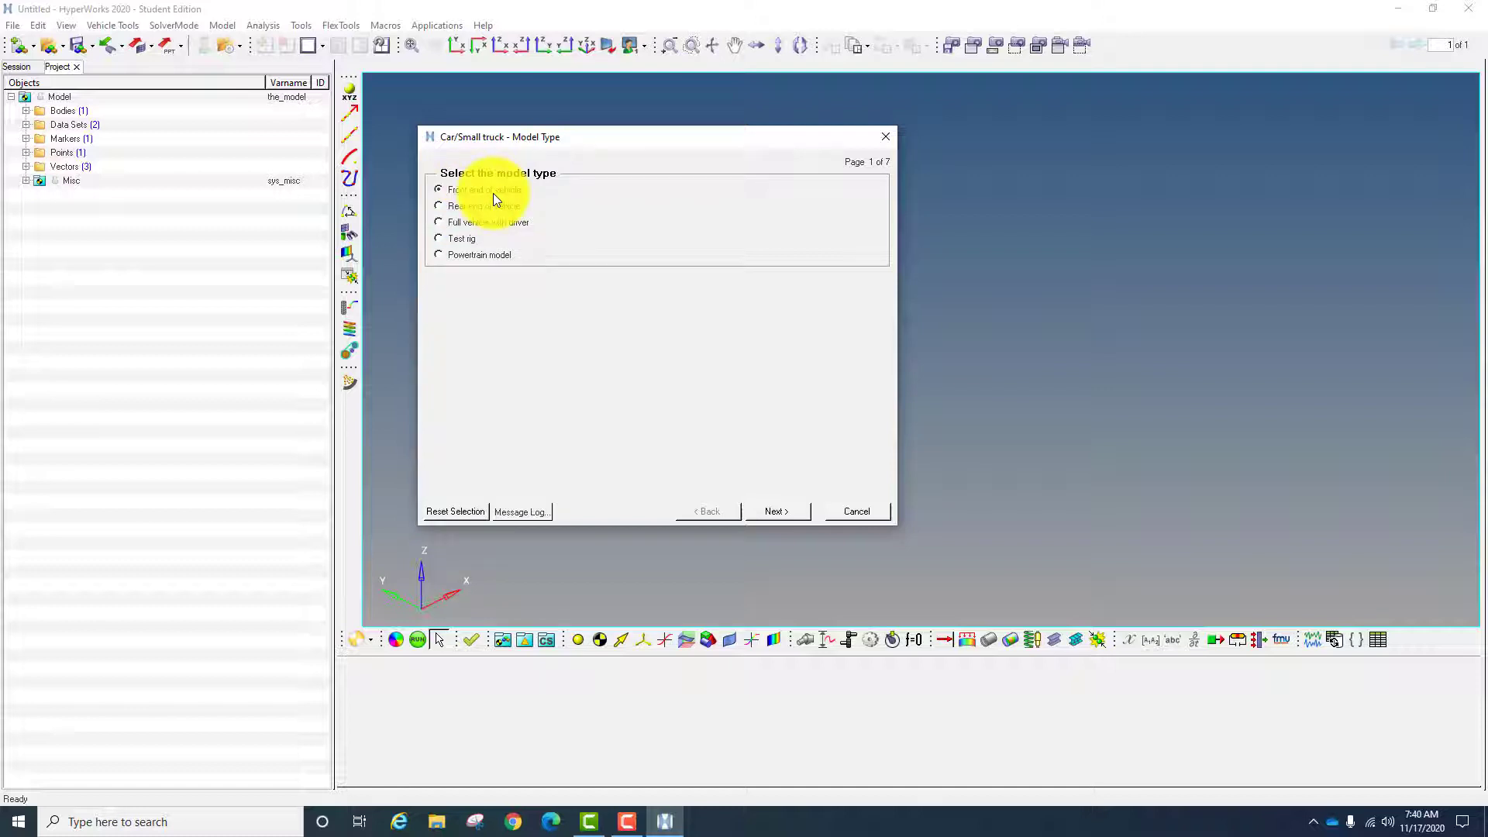
{"action": "left_click", "coordinate": [455, 206]}
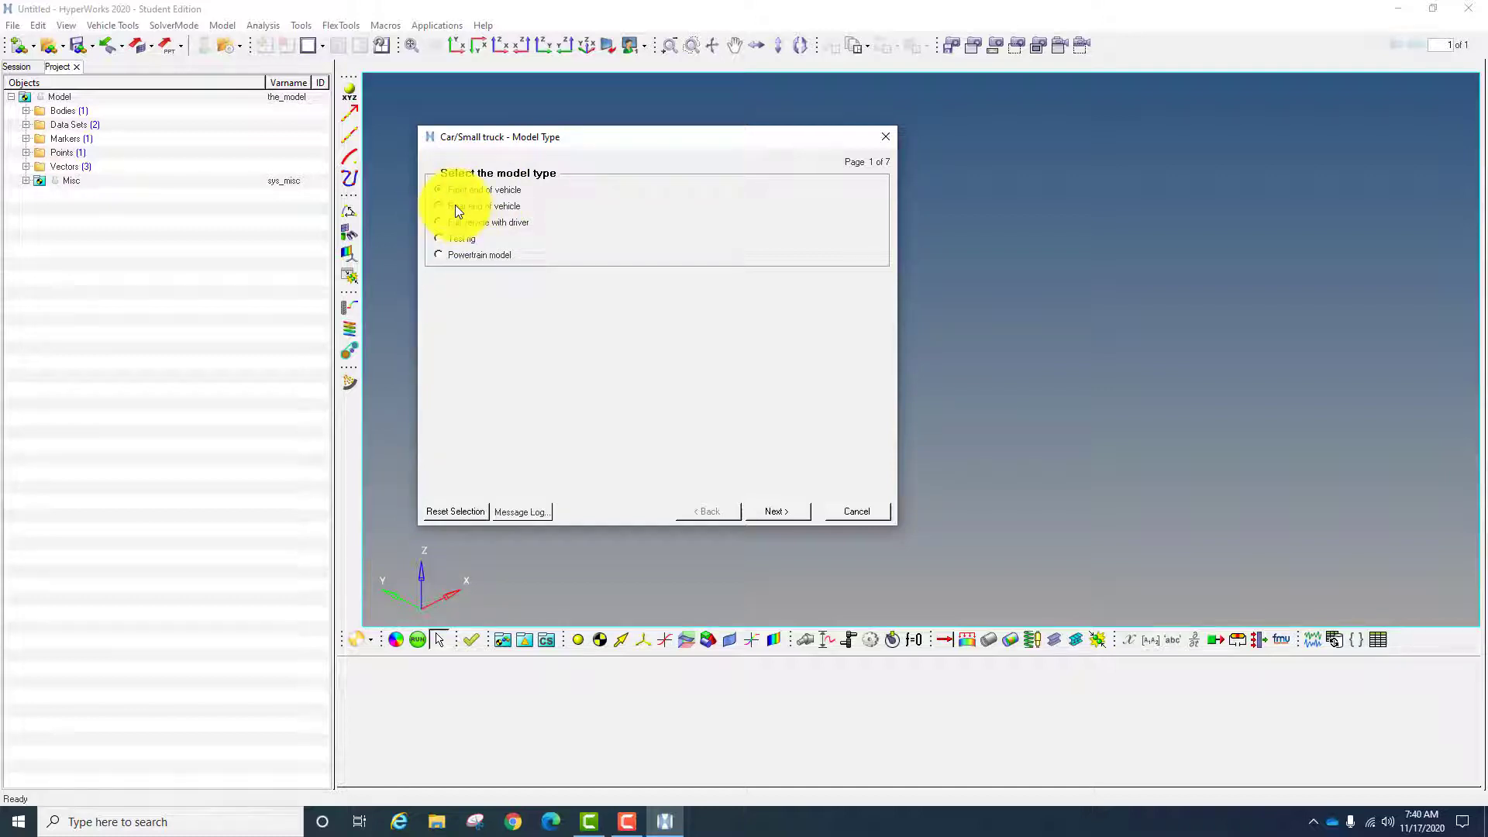
{"action": "left_click", "coordinate": [522, 227]}
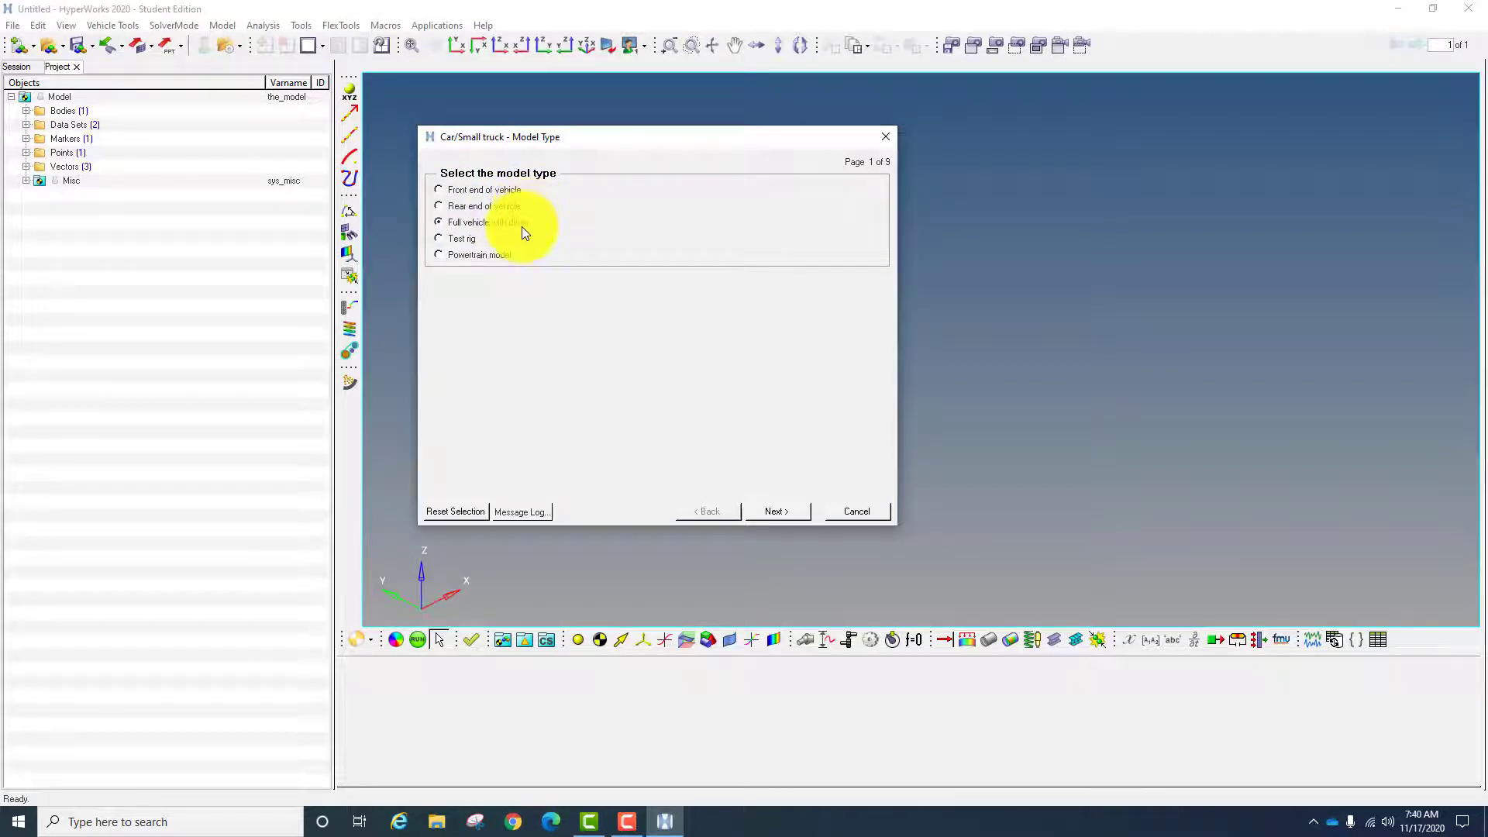
{"action": "left_click", "coordinate": [466, 241]}
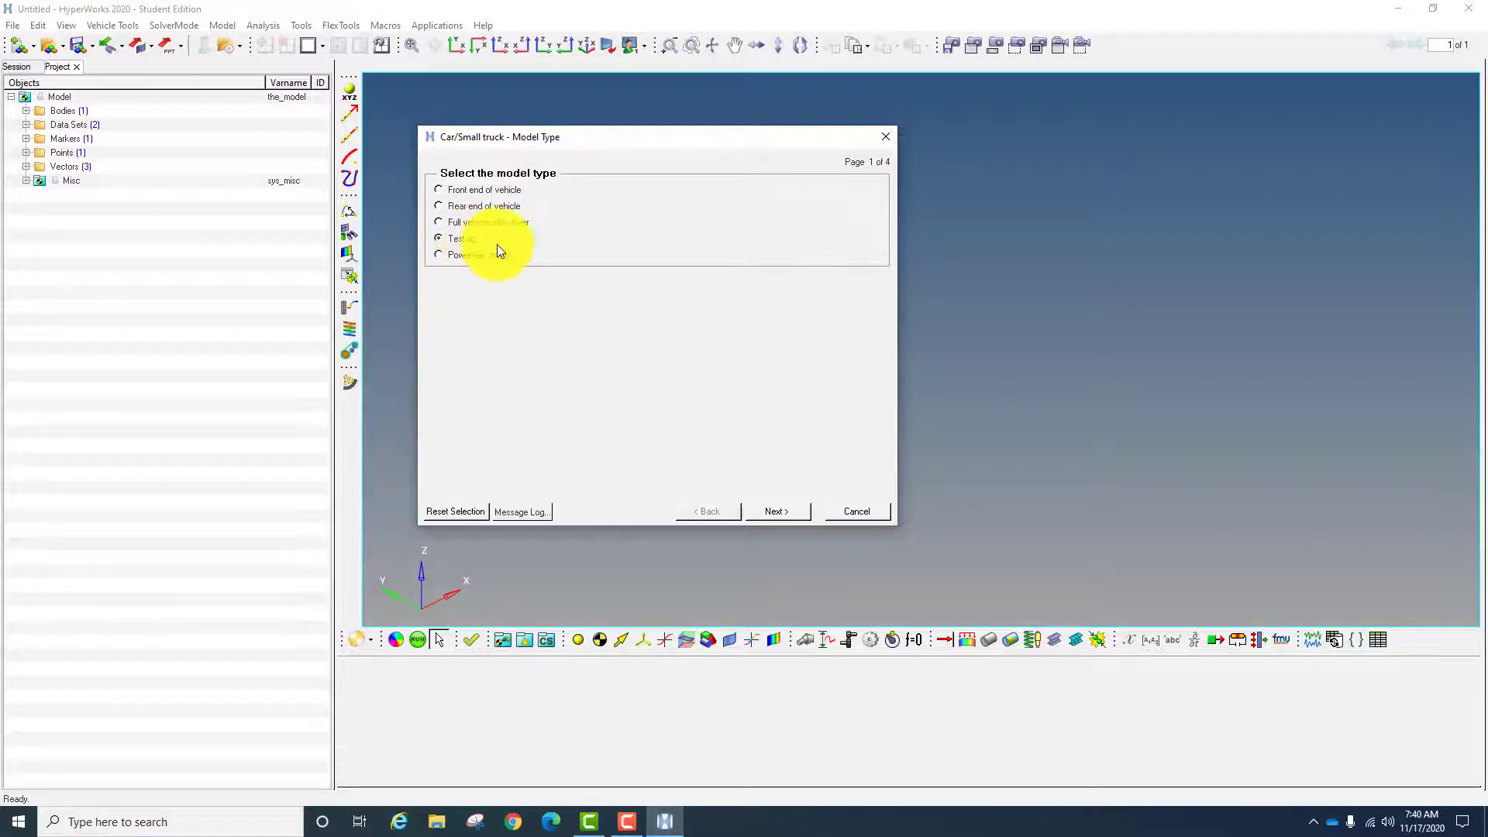
{"action": "left_click", "coordinate": [498, 255]}
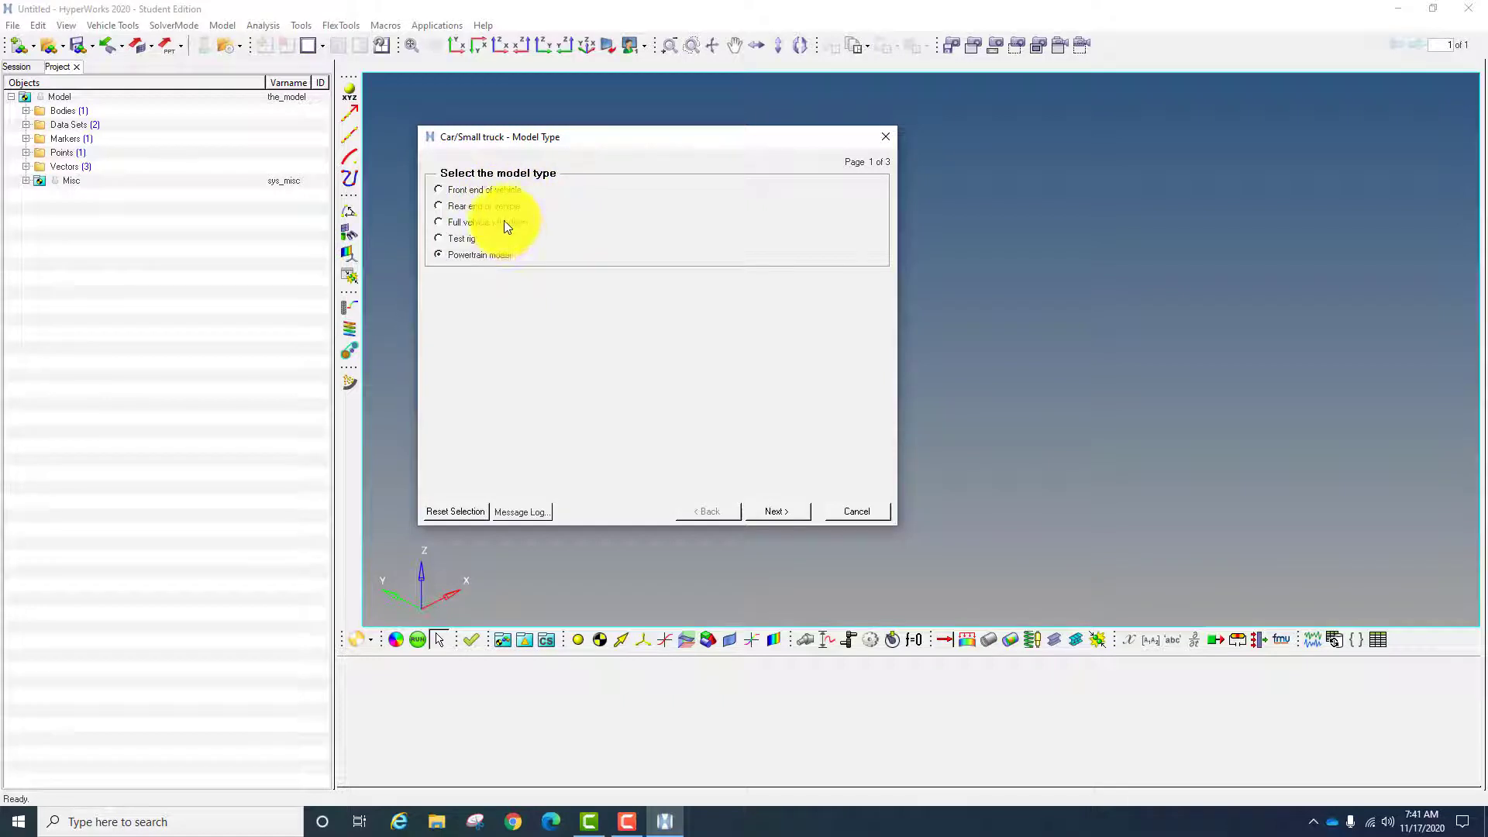
- Set the model type to Front end of vehicle and the driveline configuration to Front wheel drive
{"action": "left_click", "coordinate": [467, 192]}
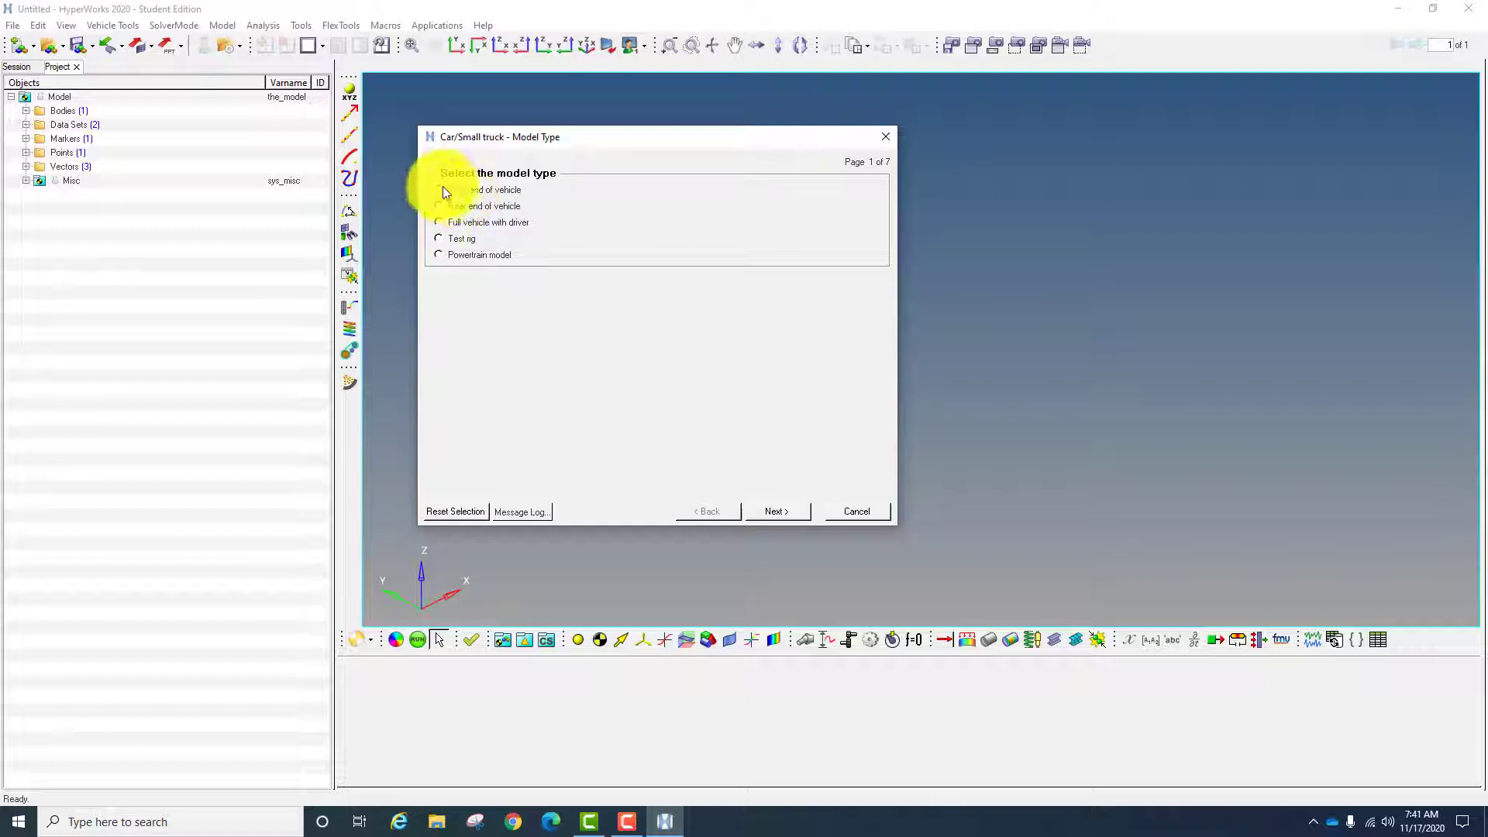
{"action": "left_click", "coordinate": [778, 511]}
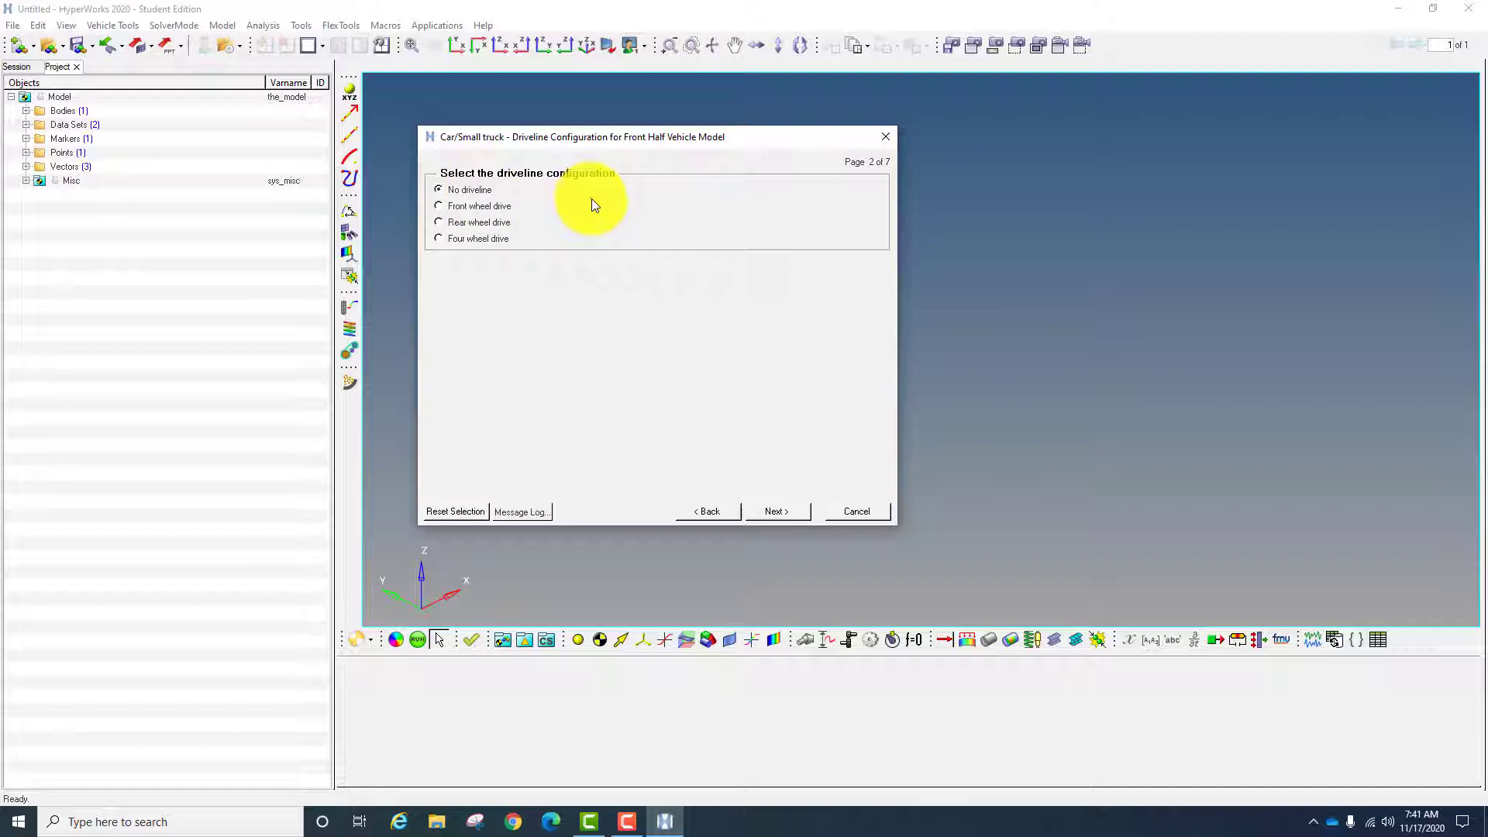
{"action": "left_click", "coordinate": [475, 206]}
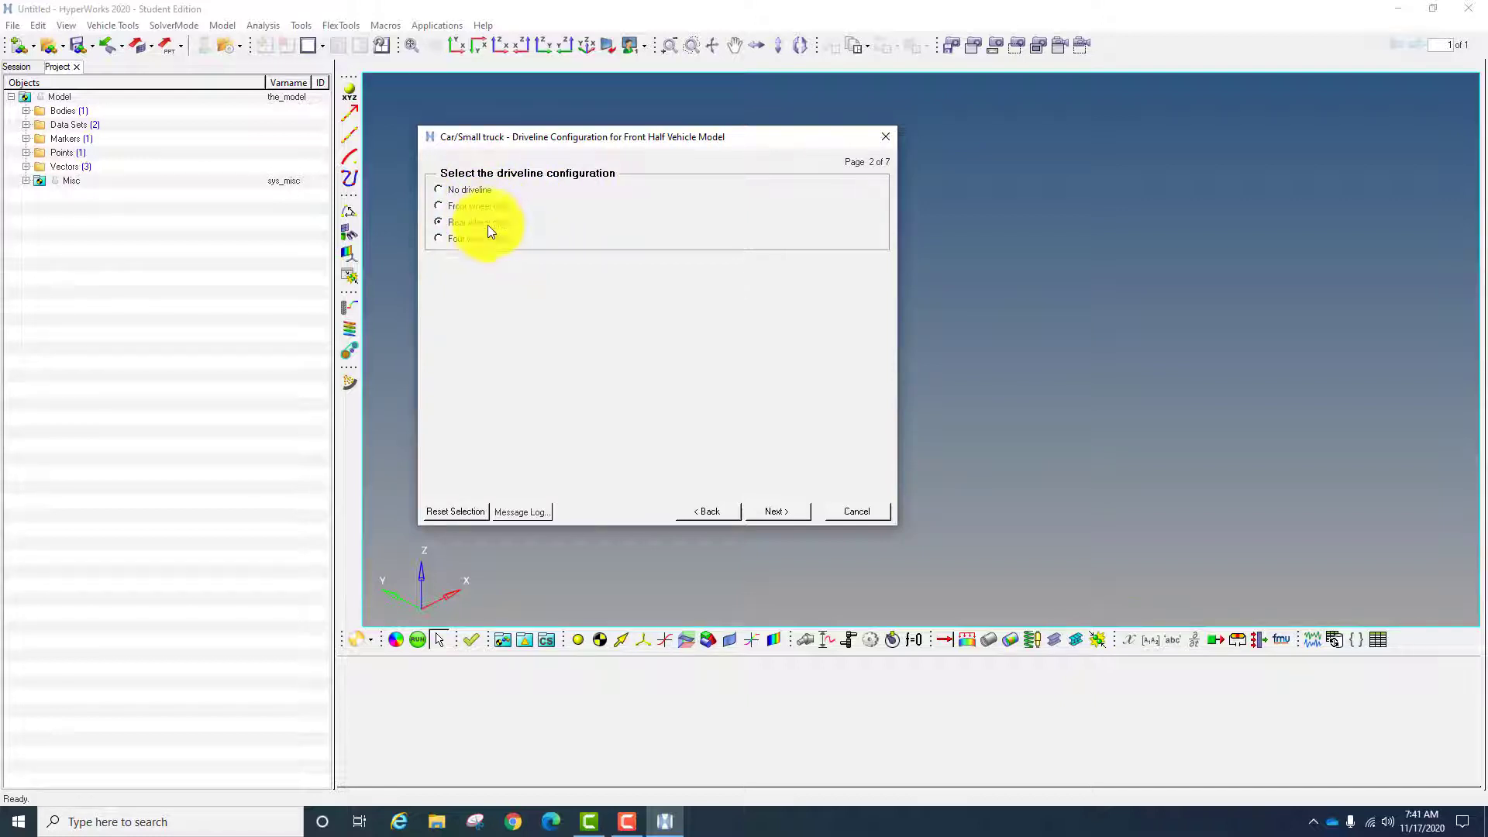
{"action": "left_click", "coordinate": [490, 241]}
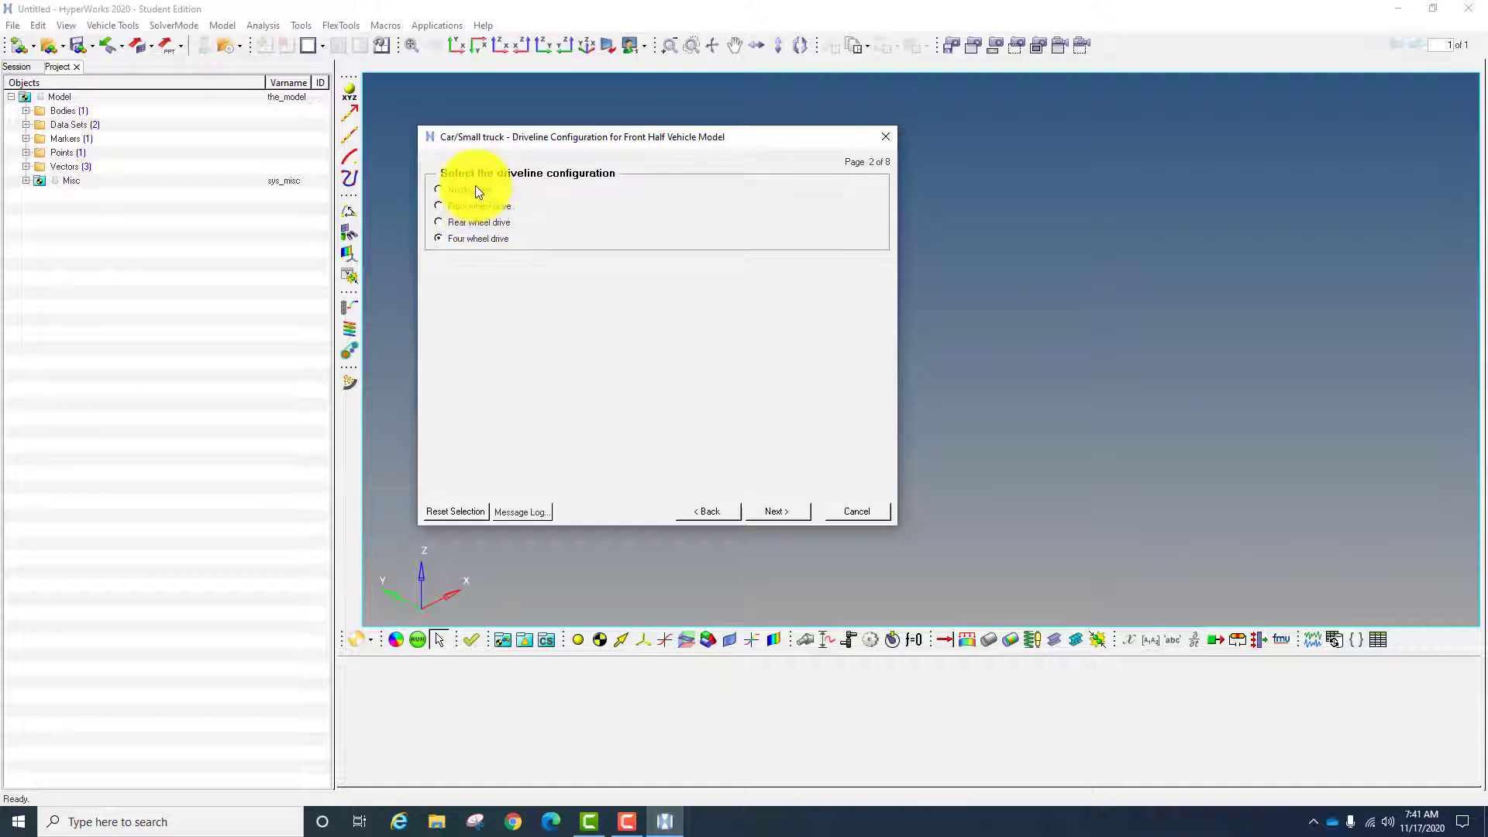
{"action": "left_click", "coordinate": [485, 208]}
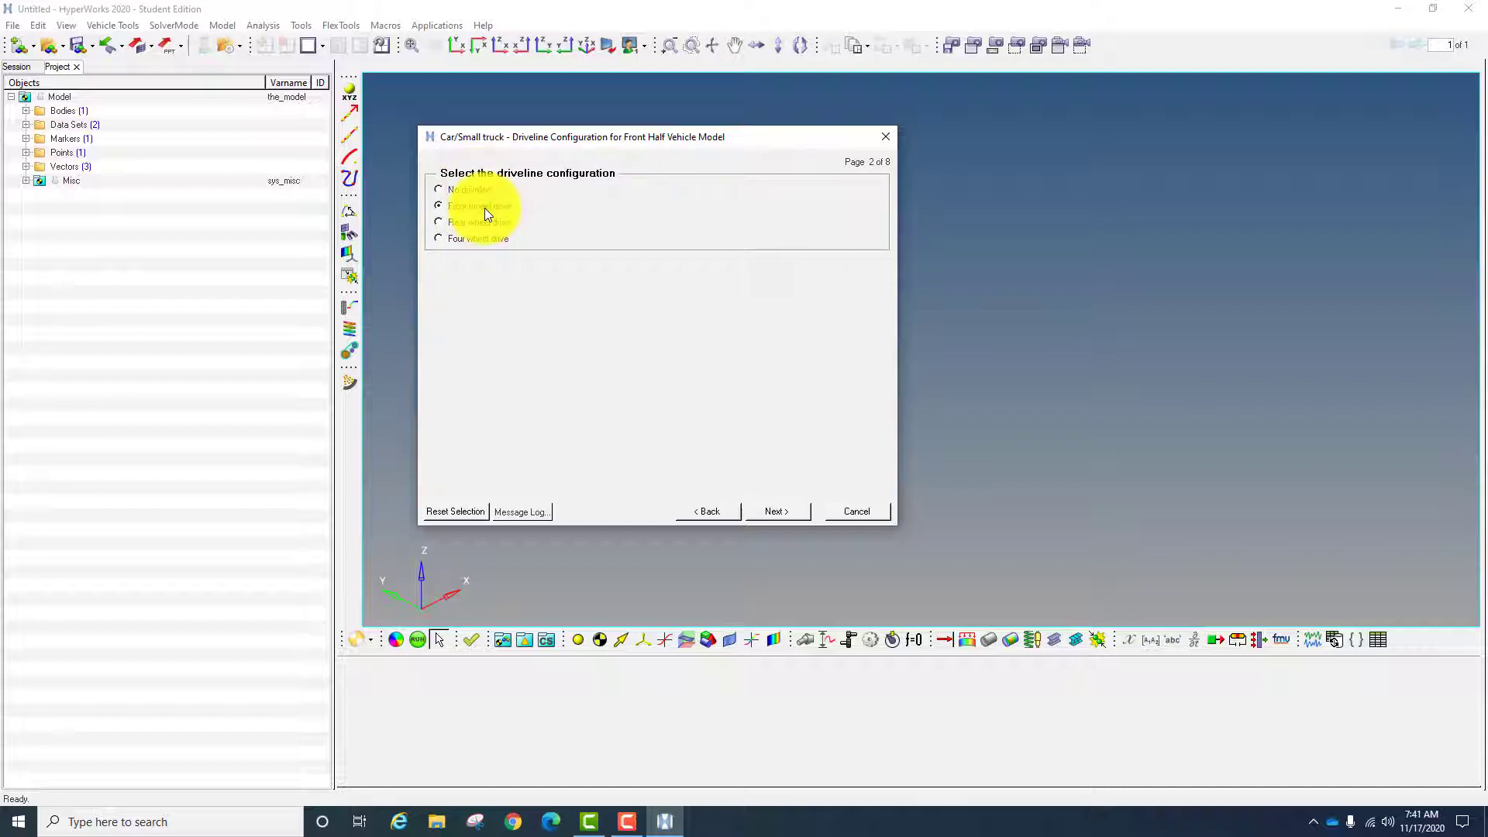
{"action": "left_click", "coordinate": [776, 512]}
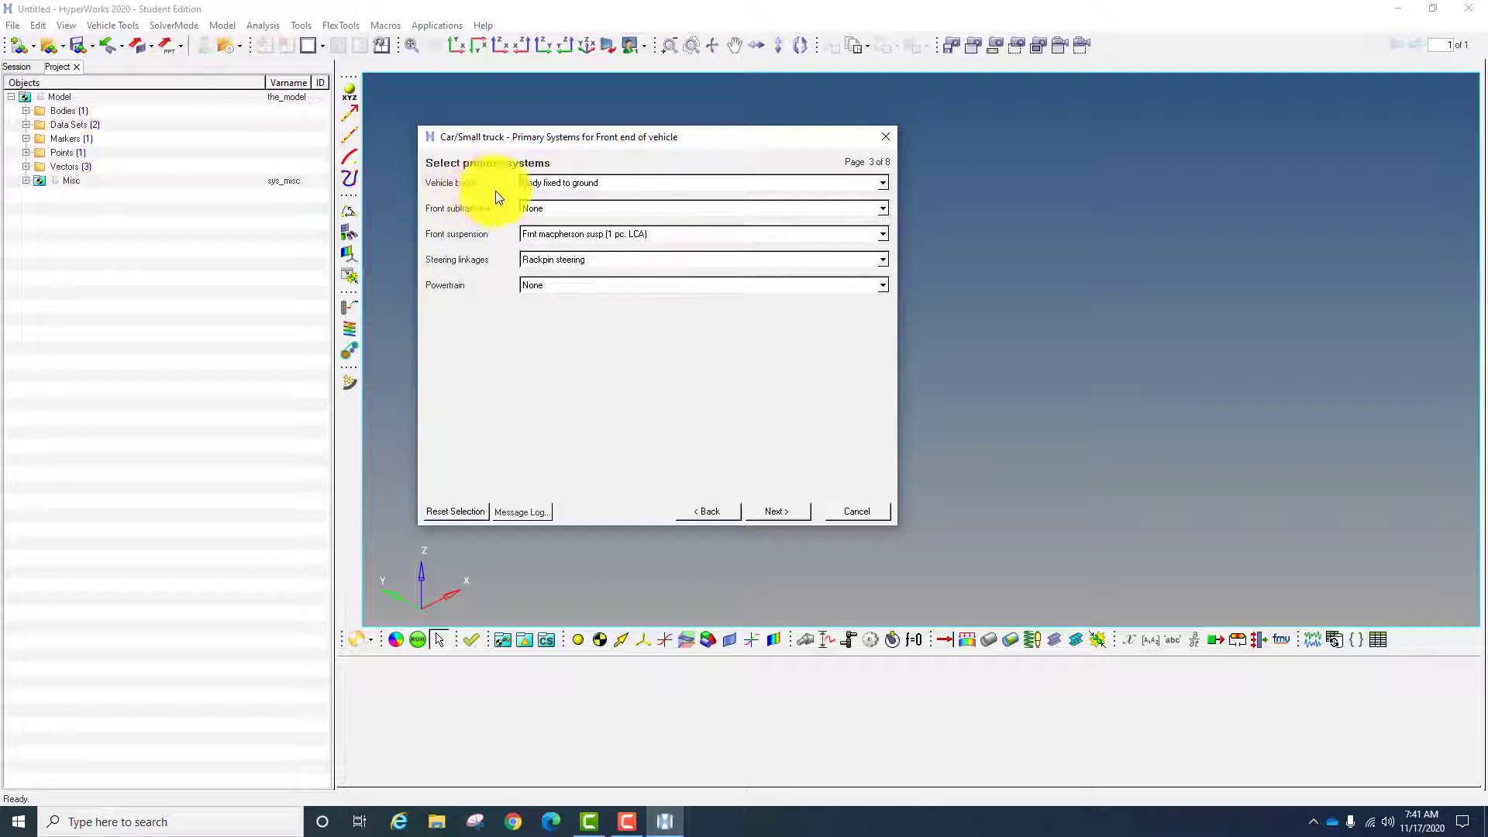
- Choose Body fixed to ground as the vehicle body and Frnt subframe as the front subframe
{"action": "left_click", "coordinate": [574, 183]}
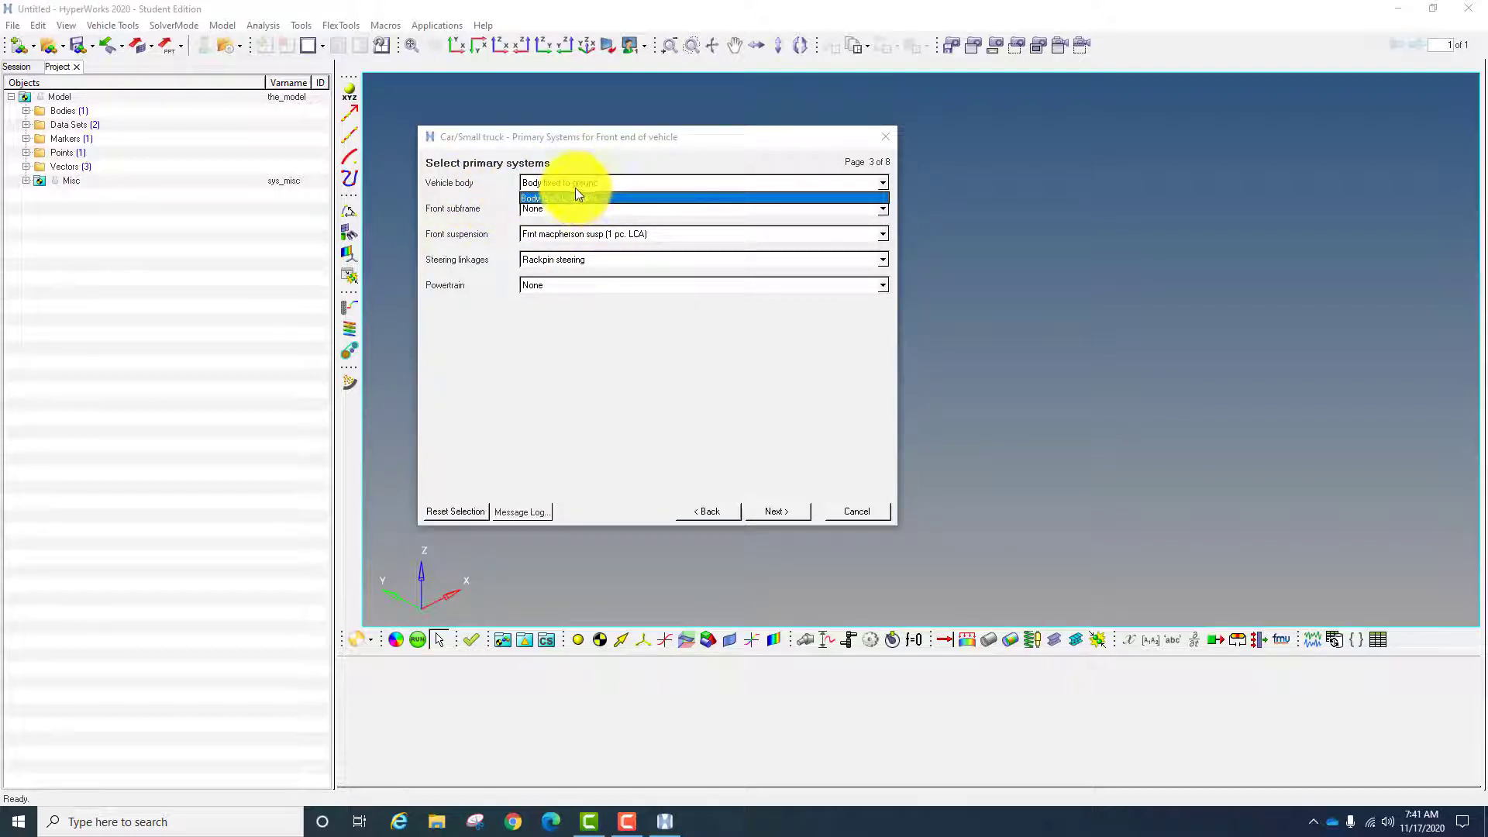
{"action": "left_click", "coordinate": [514, 198]}
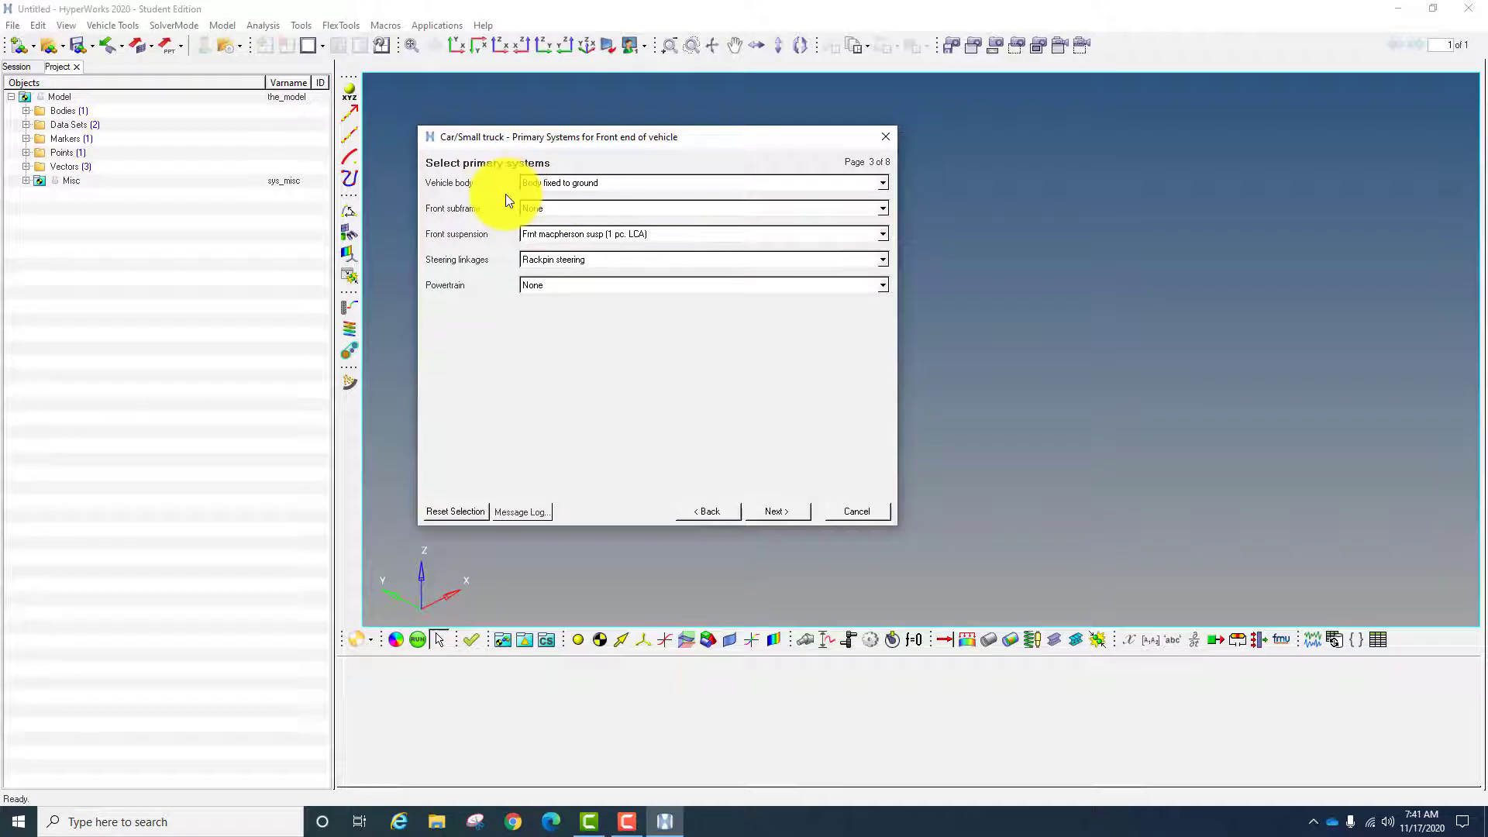
{"action": "left_click", "coordinate": [566, 207]}
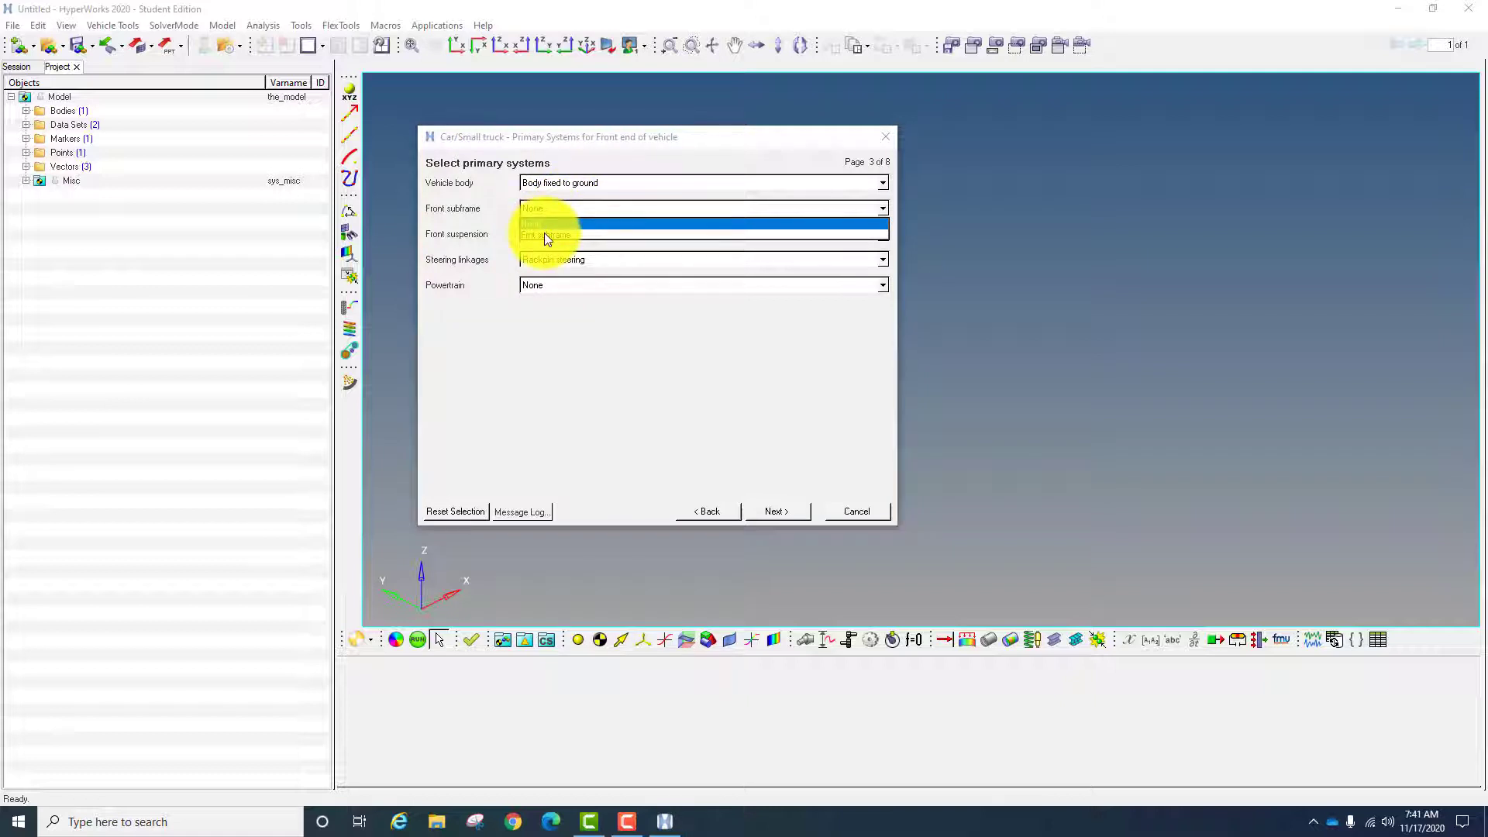
{"action": "left_click", "coordinate": [544, 234]}
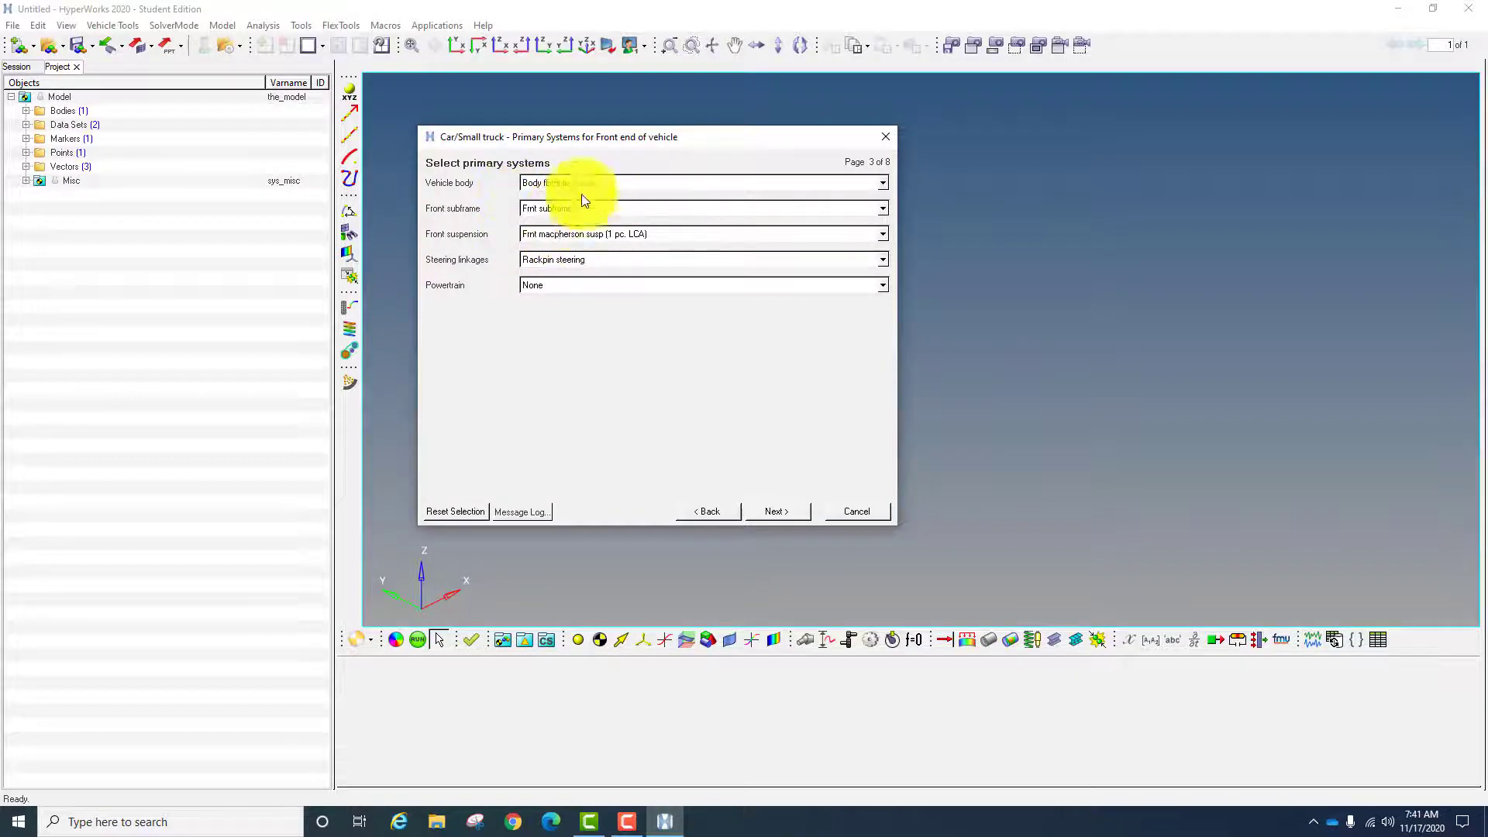
- Set the front suspension to Frnt macpherson susp (1 pc. LCA)
{"action": "left_click", "coordinate": [552, 235]}
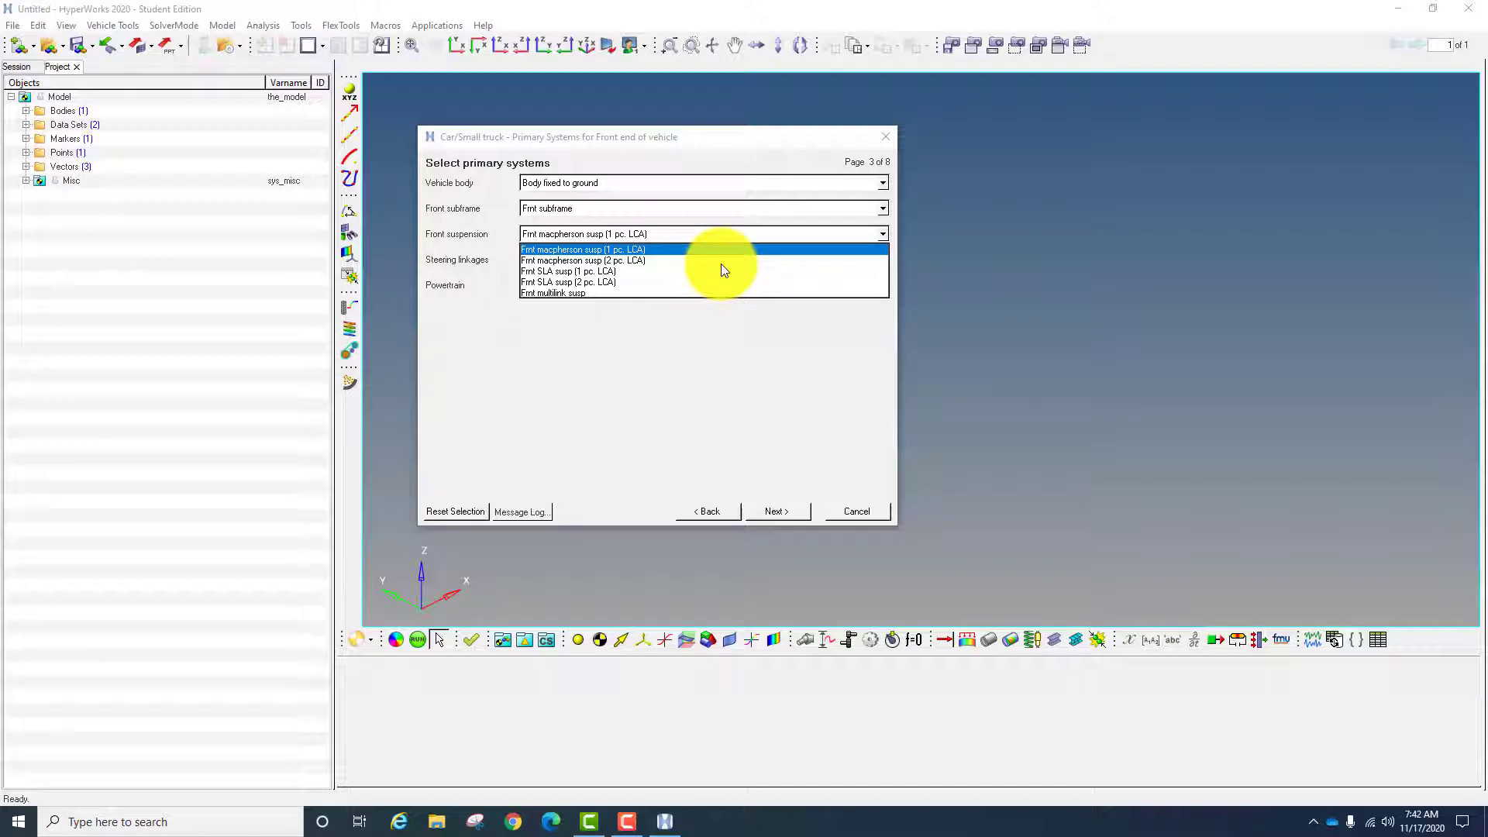
{"action": "left_click", "coordinate": [698, 260]}
{"action": "left_click", "coordinate": [675, 234]}
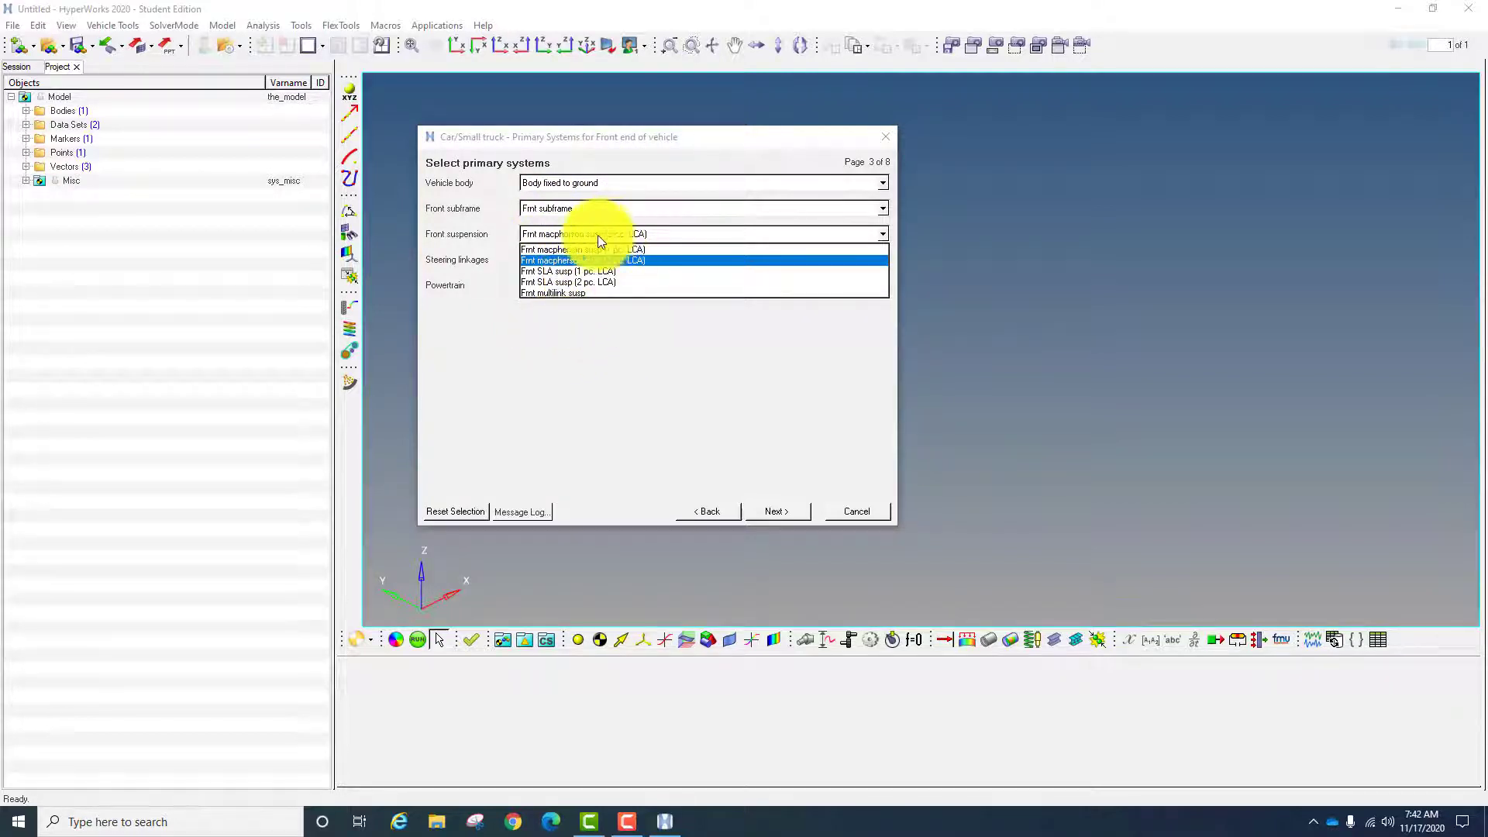
{"action": "left_click", "coordinate": [555, 248]}
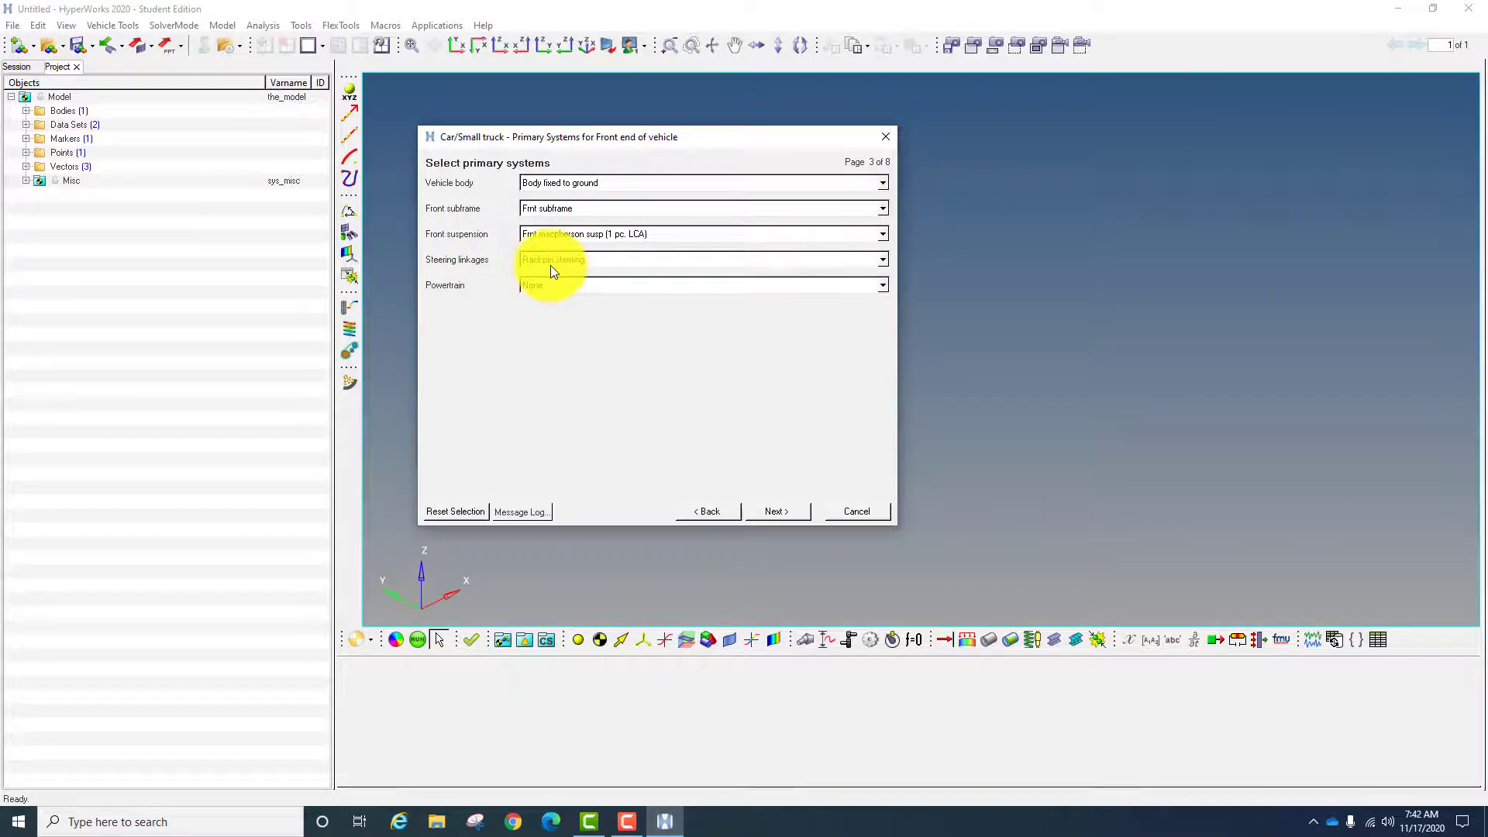
- Set the steering linkages to Rackpin steering and the powertrain to None, completing the primary systems page
{"action": "left_click", "coordinate": [597, 261]}
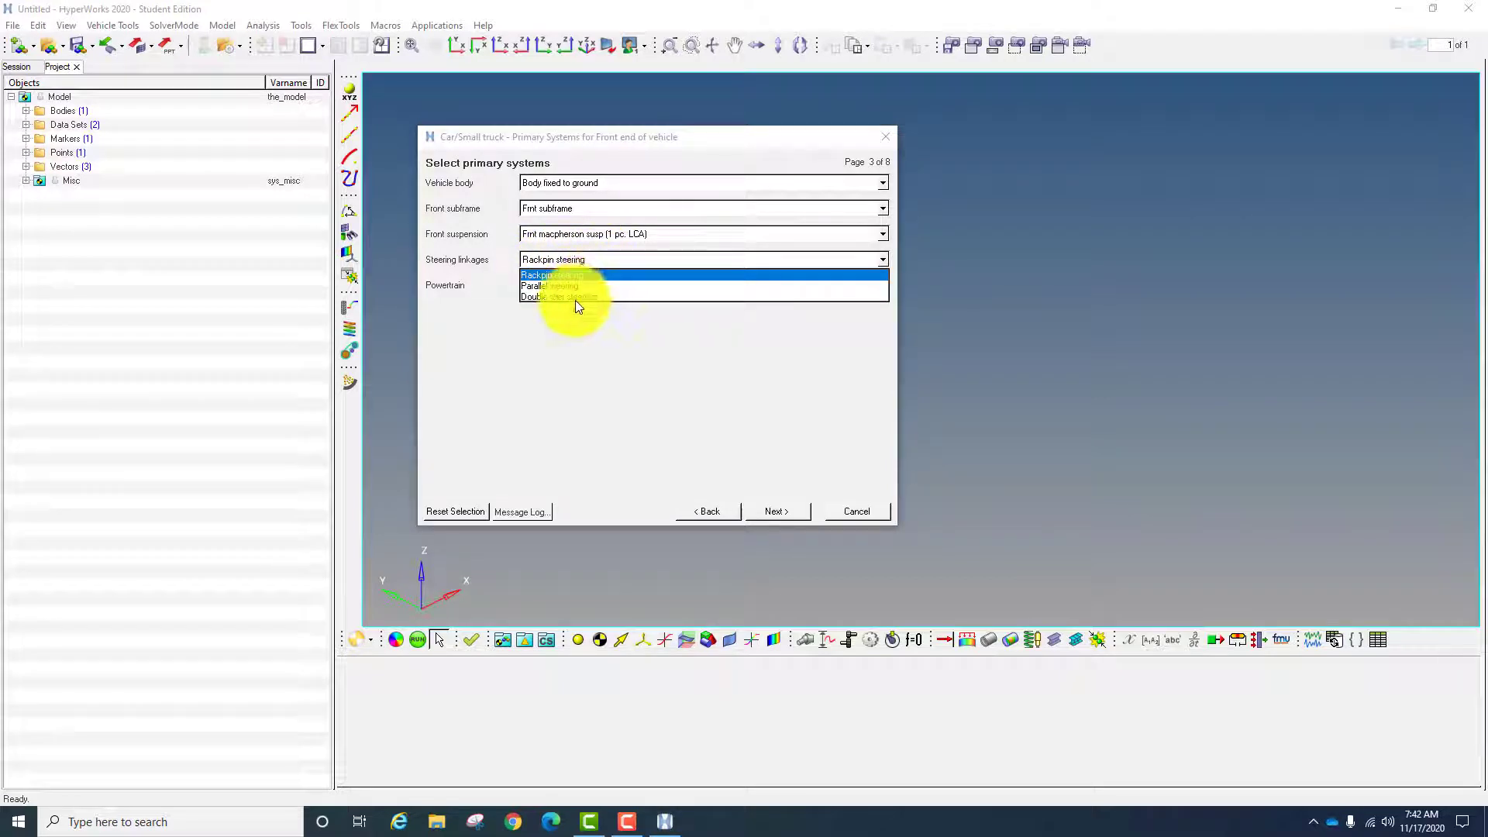
{"action": "left_click", "coordinate": [574, 277]}
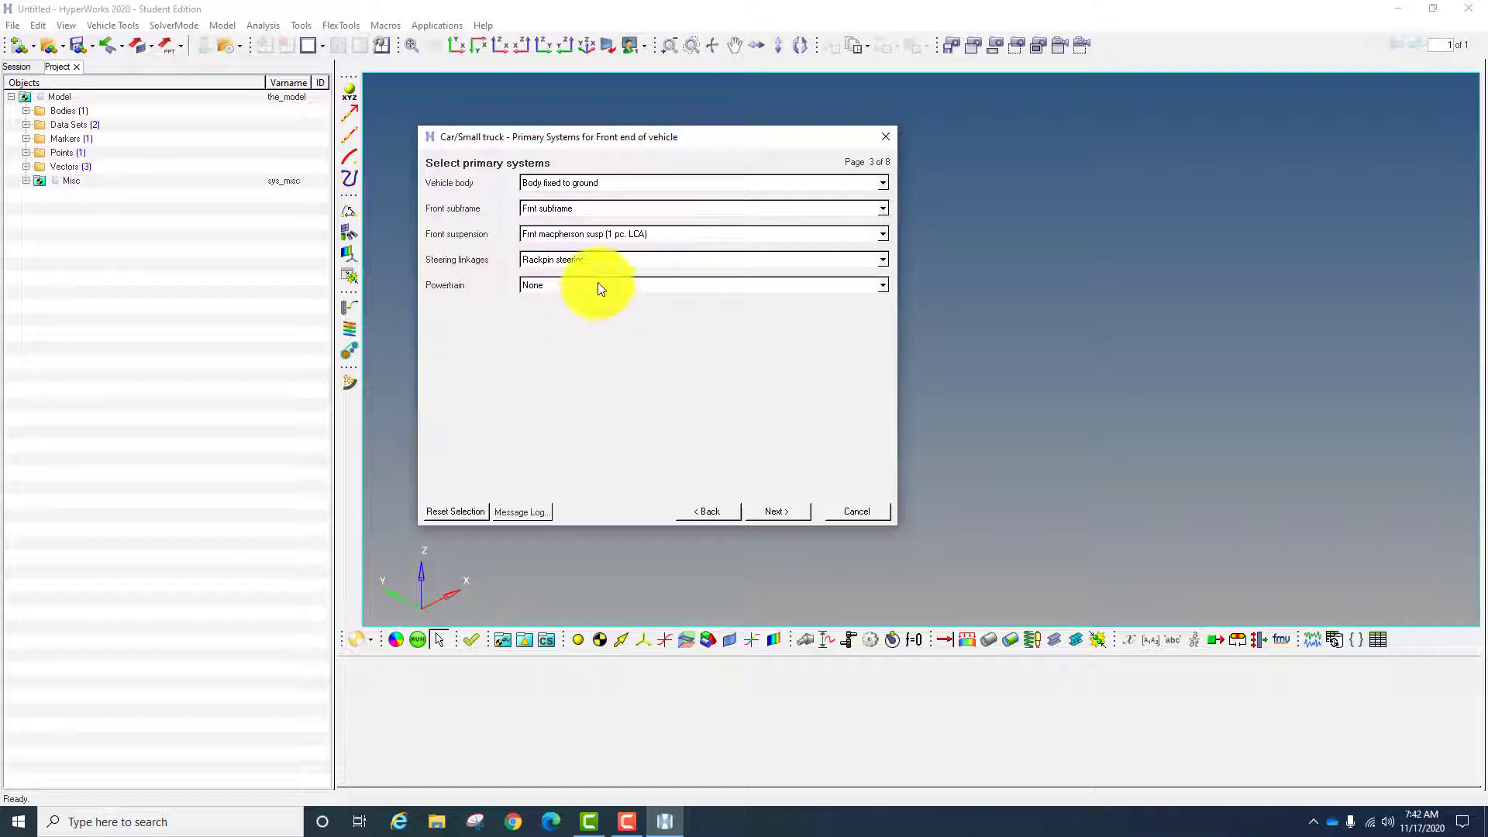
{"action": "left_click", "coordinate": [600, 287]}
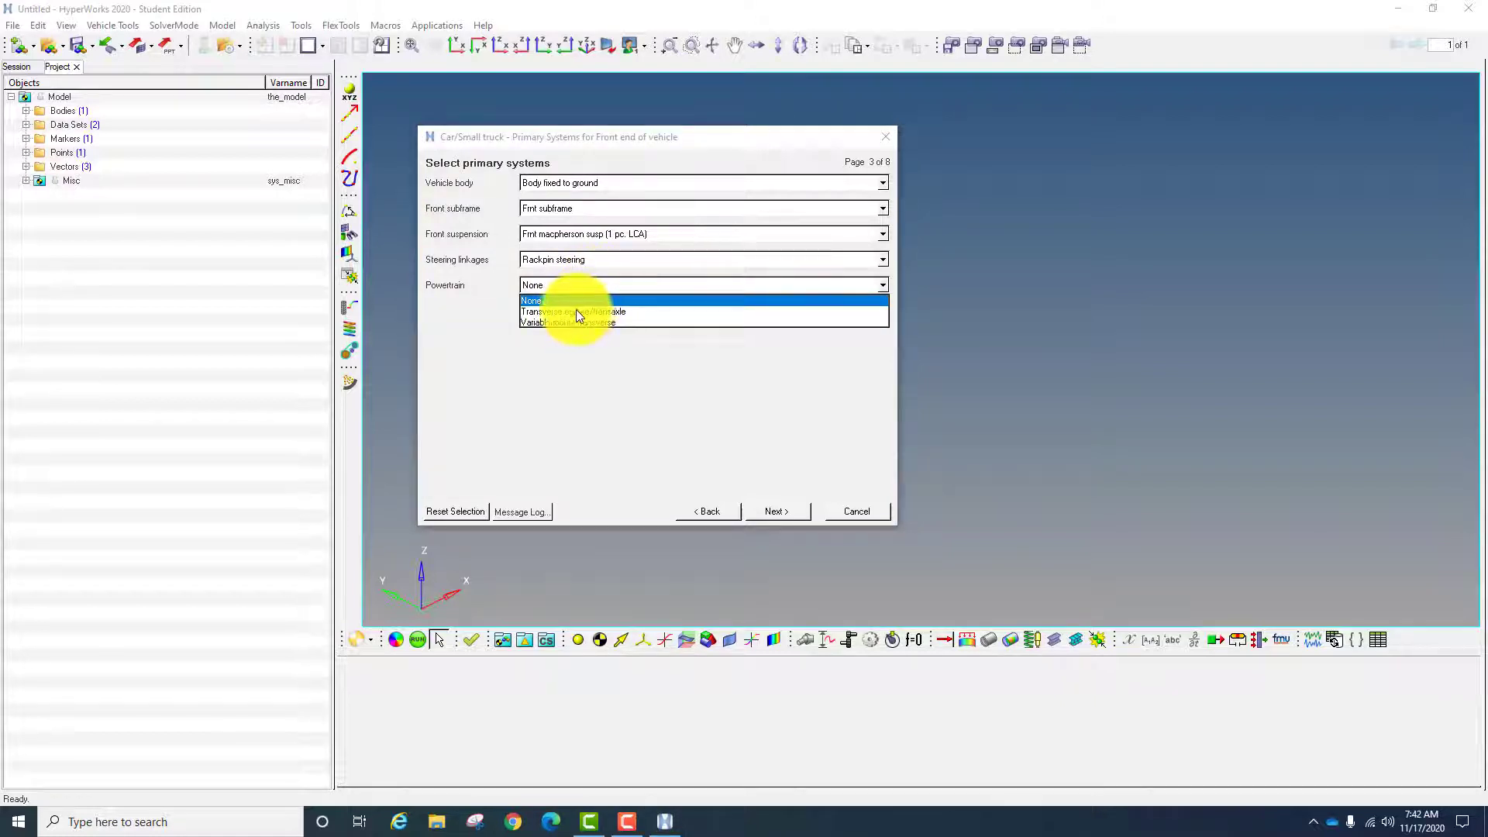
{"action": "left_click", "coordinate": [537, 300]}
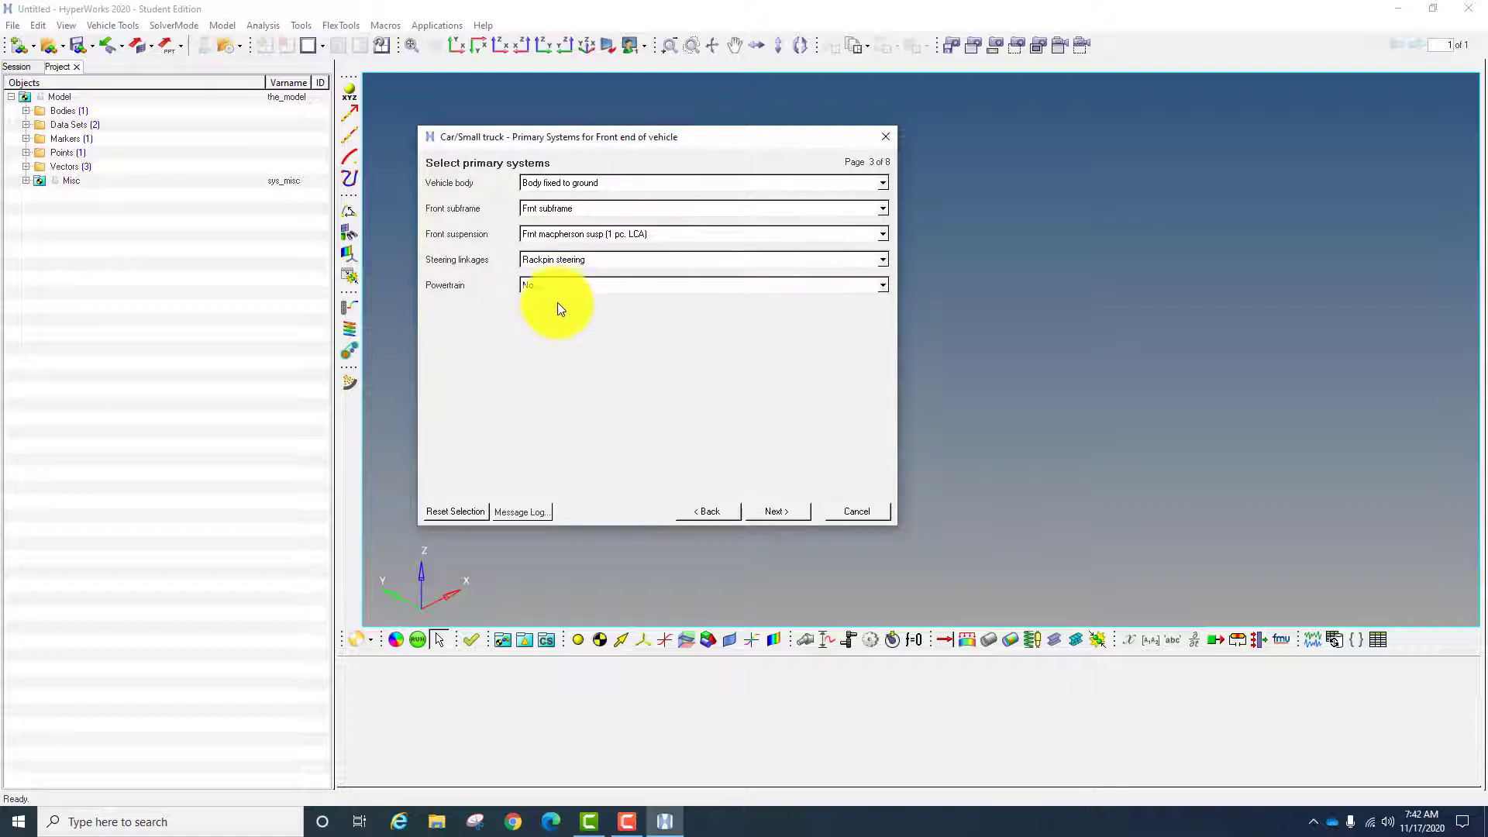
{"action": "left_click", "coordinate": [788, 512]}
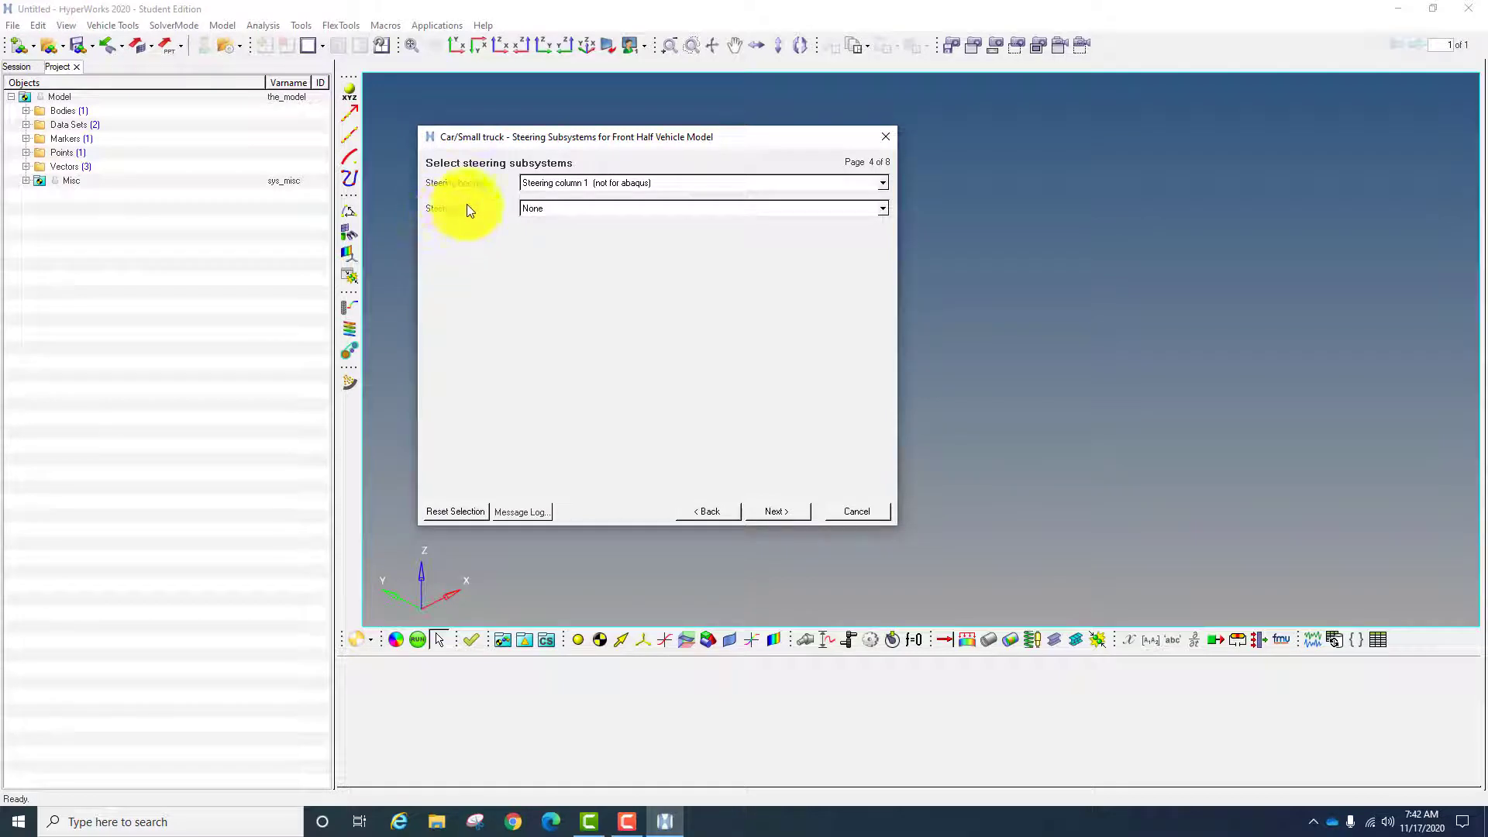
- Keep Steering column 1 (not for abaqus) as the steering column and None as the steering boost, completing the steering subsystems page
{"action": "left_click", "coordinate": [629, 184]}
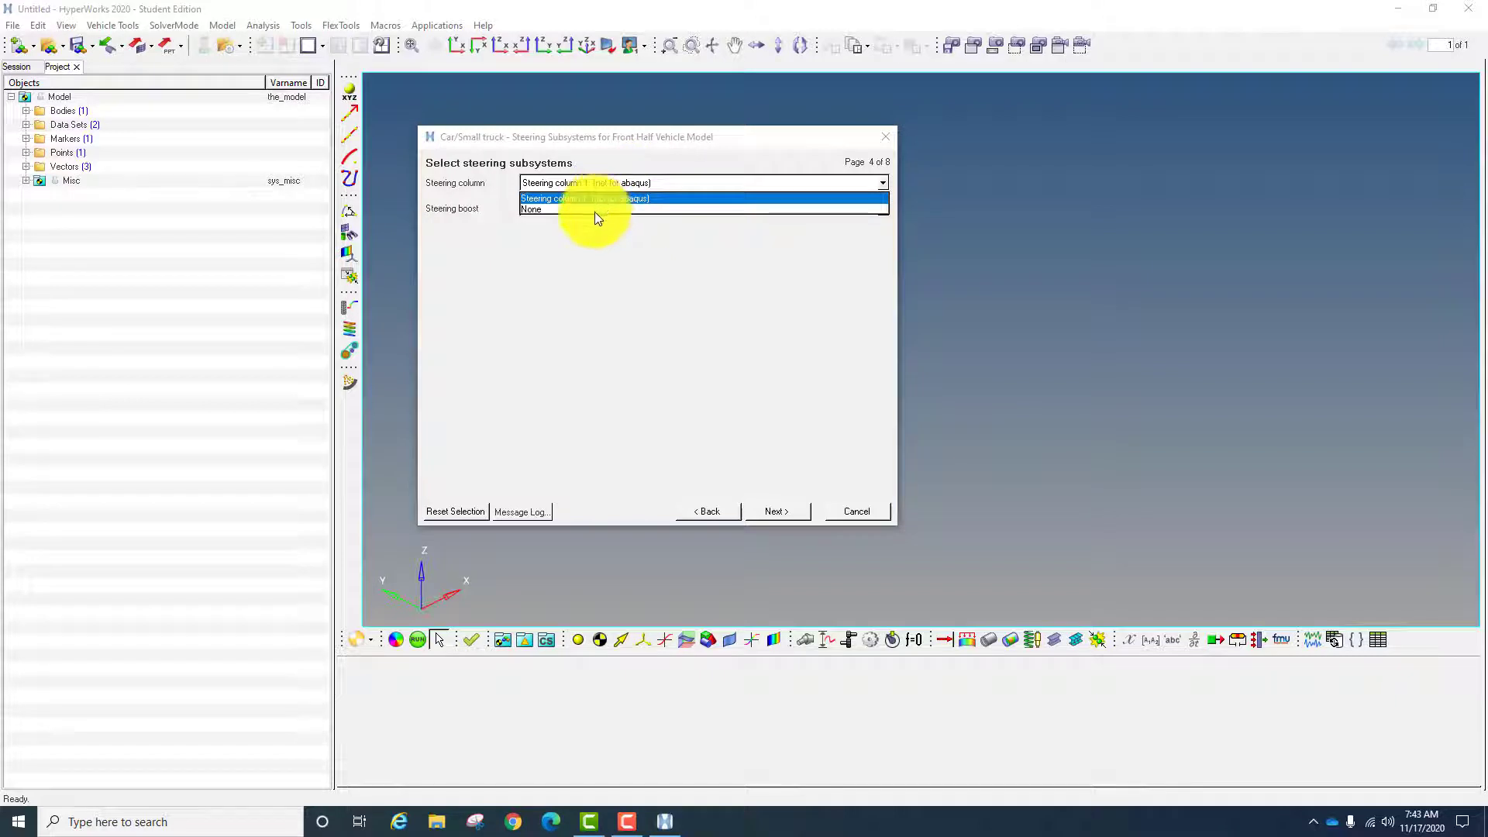
{"action": "left_click", "coordinate": [575, 244]}
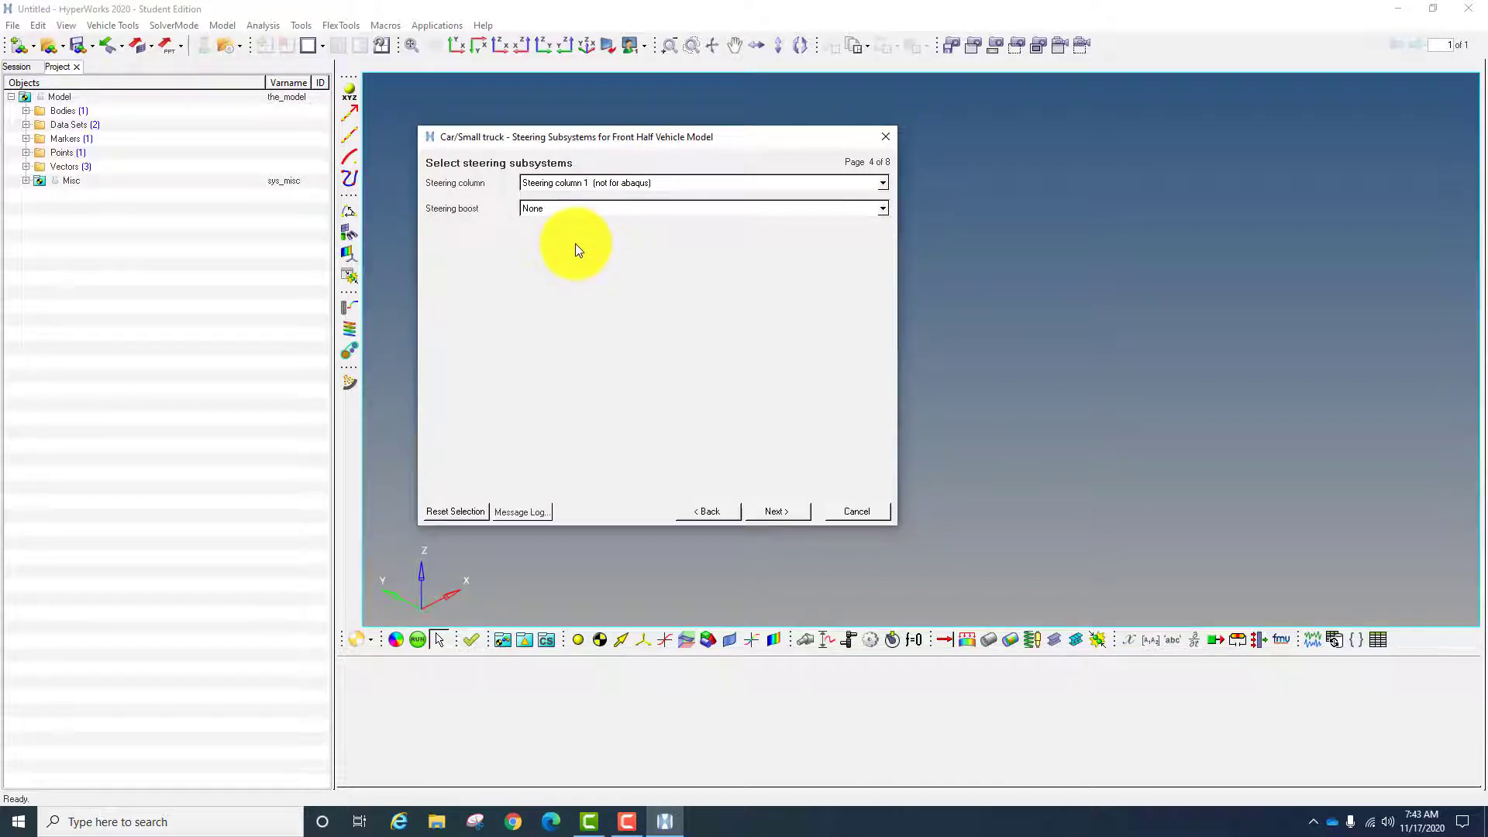
{"action": "left_click", "coordinate": [546, 208]}
{"action": "left_click", "coordinate": [496, 237]}
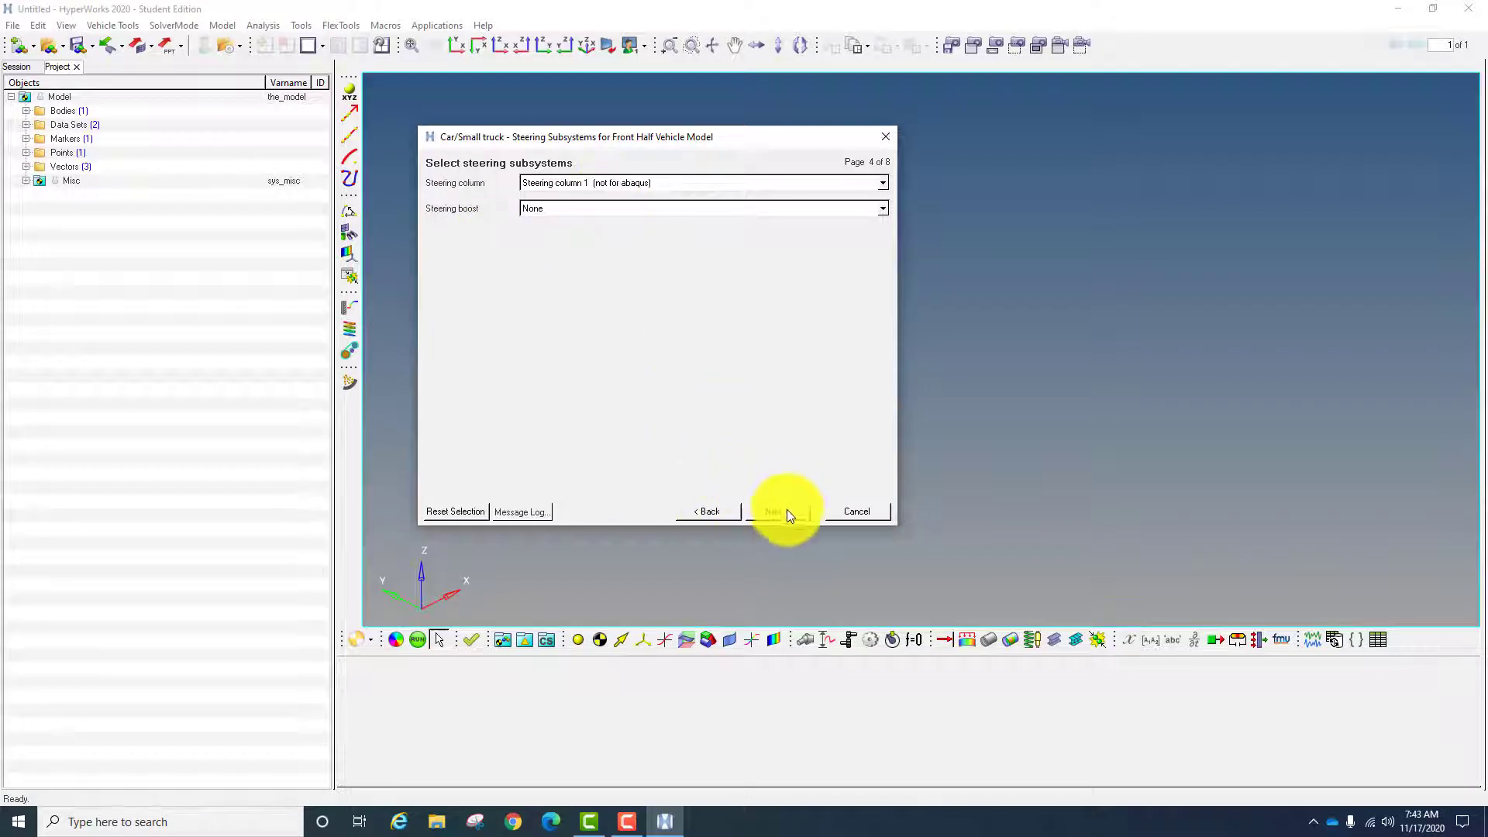
{"action": "left_click", "coordinate": [766, 516]}
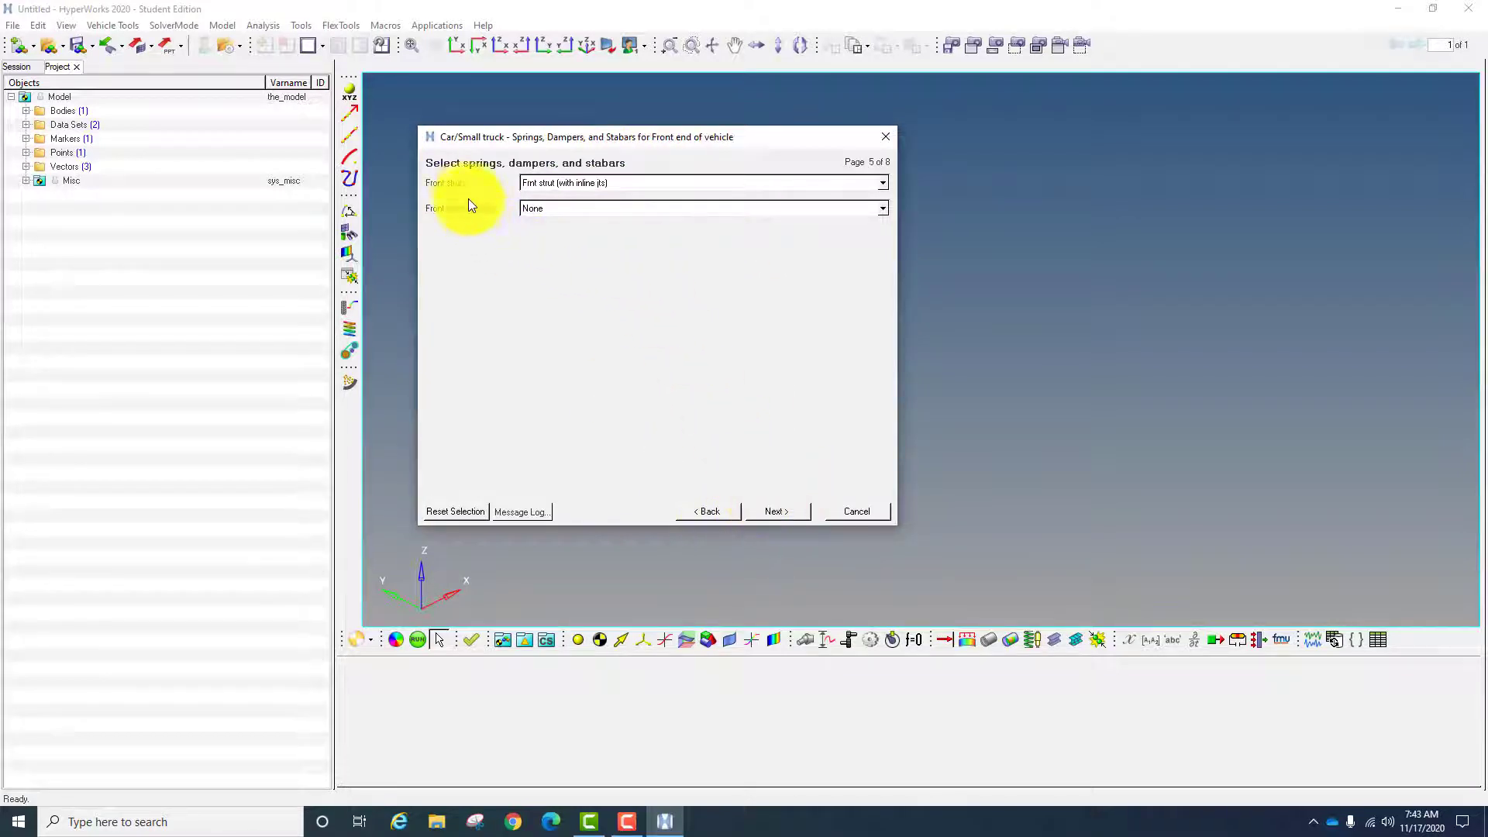
- Set the front struts to Frnt strut (with inline jts) and the front stabilizer bars to None, completing that page
{"action": "left_click", "coordinate": [590, 187]}
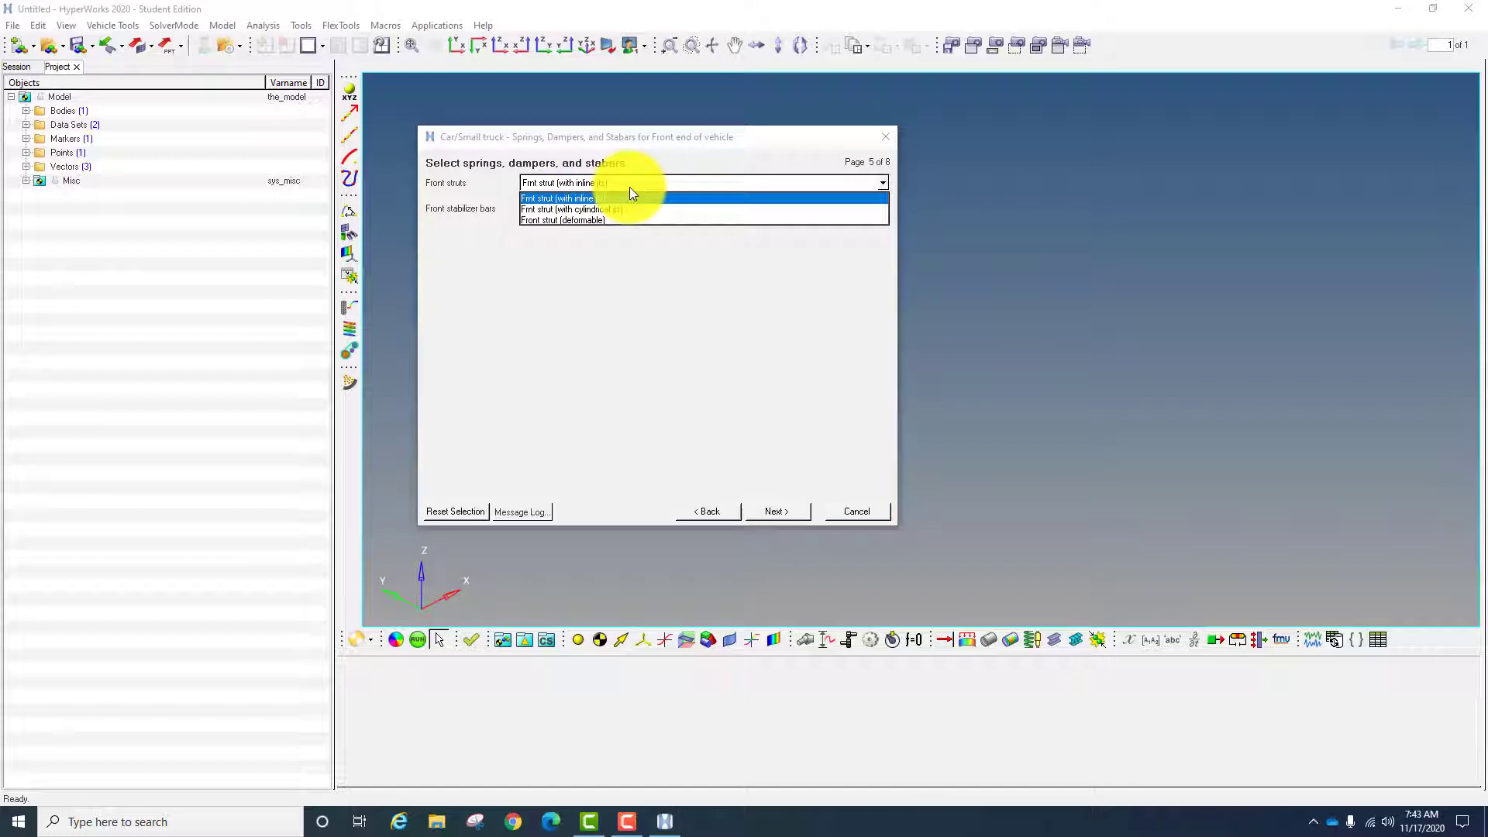
{"action": "left_click", "coordinate": [583, 199]}
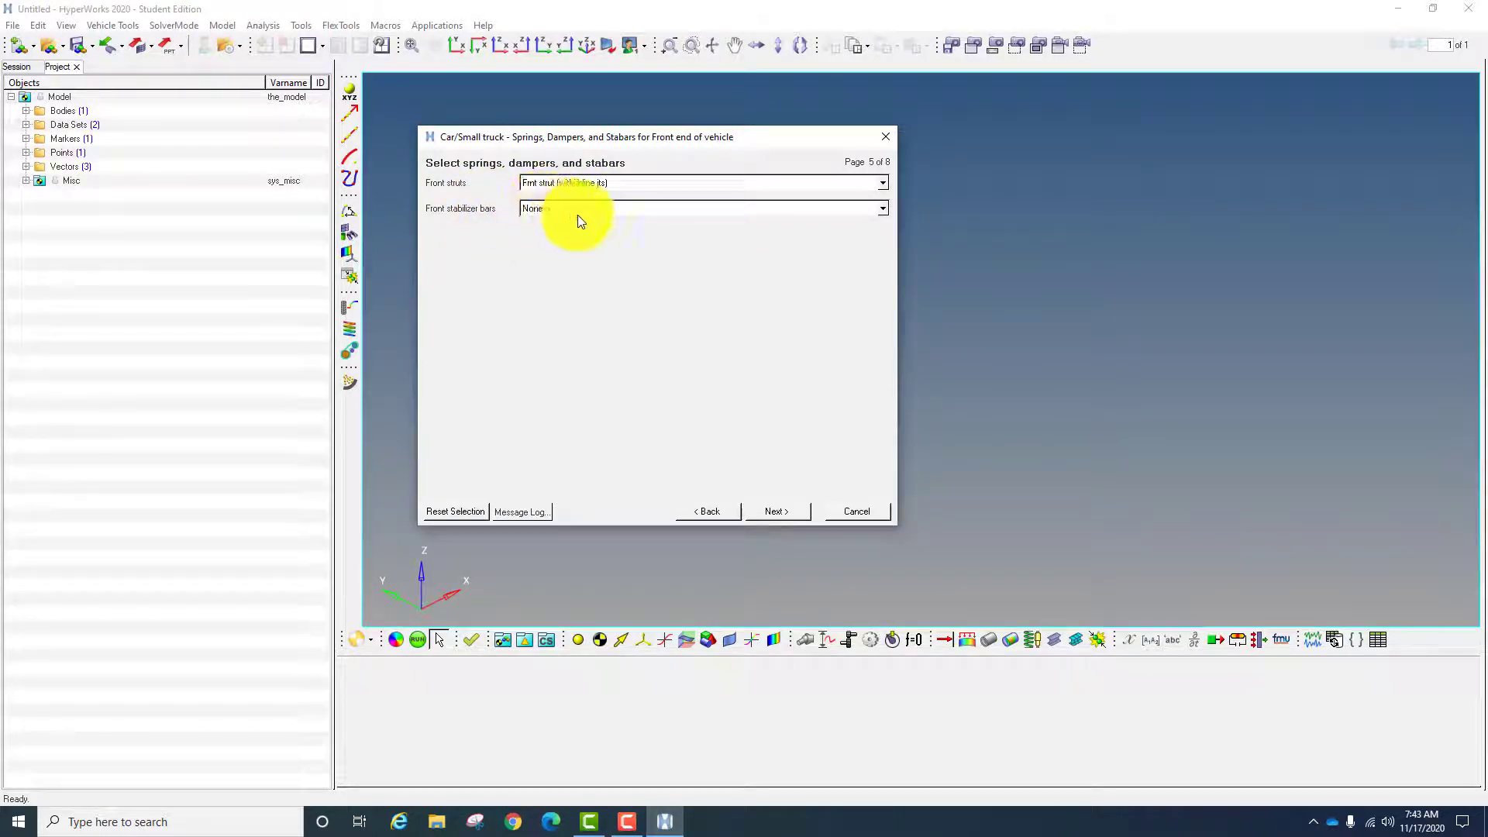
{"action": "left_click", "coordinate": [583, 211]}
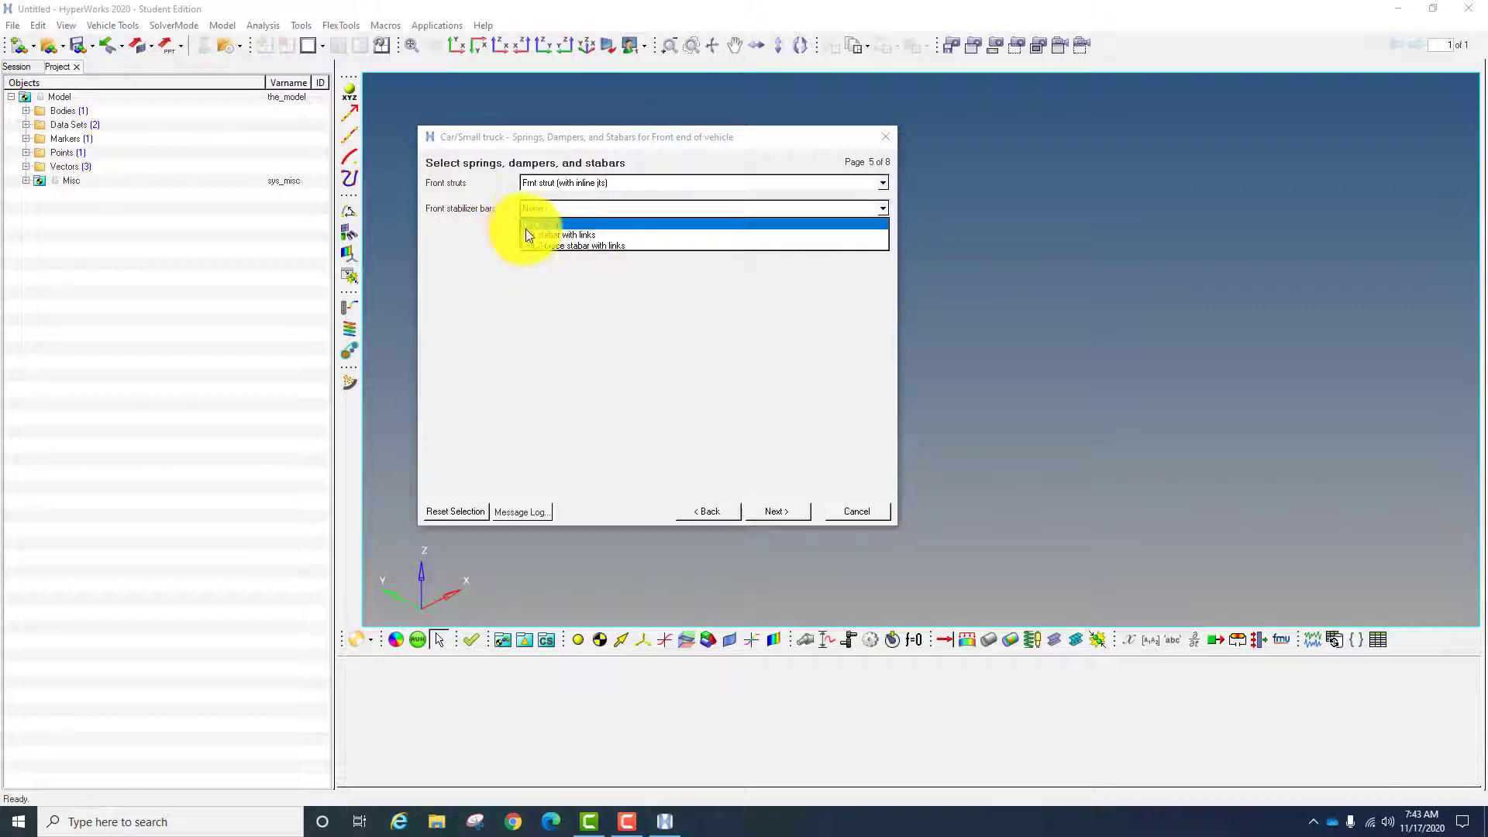
{"action": "left_click", "coordinate": [540, 271]}
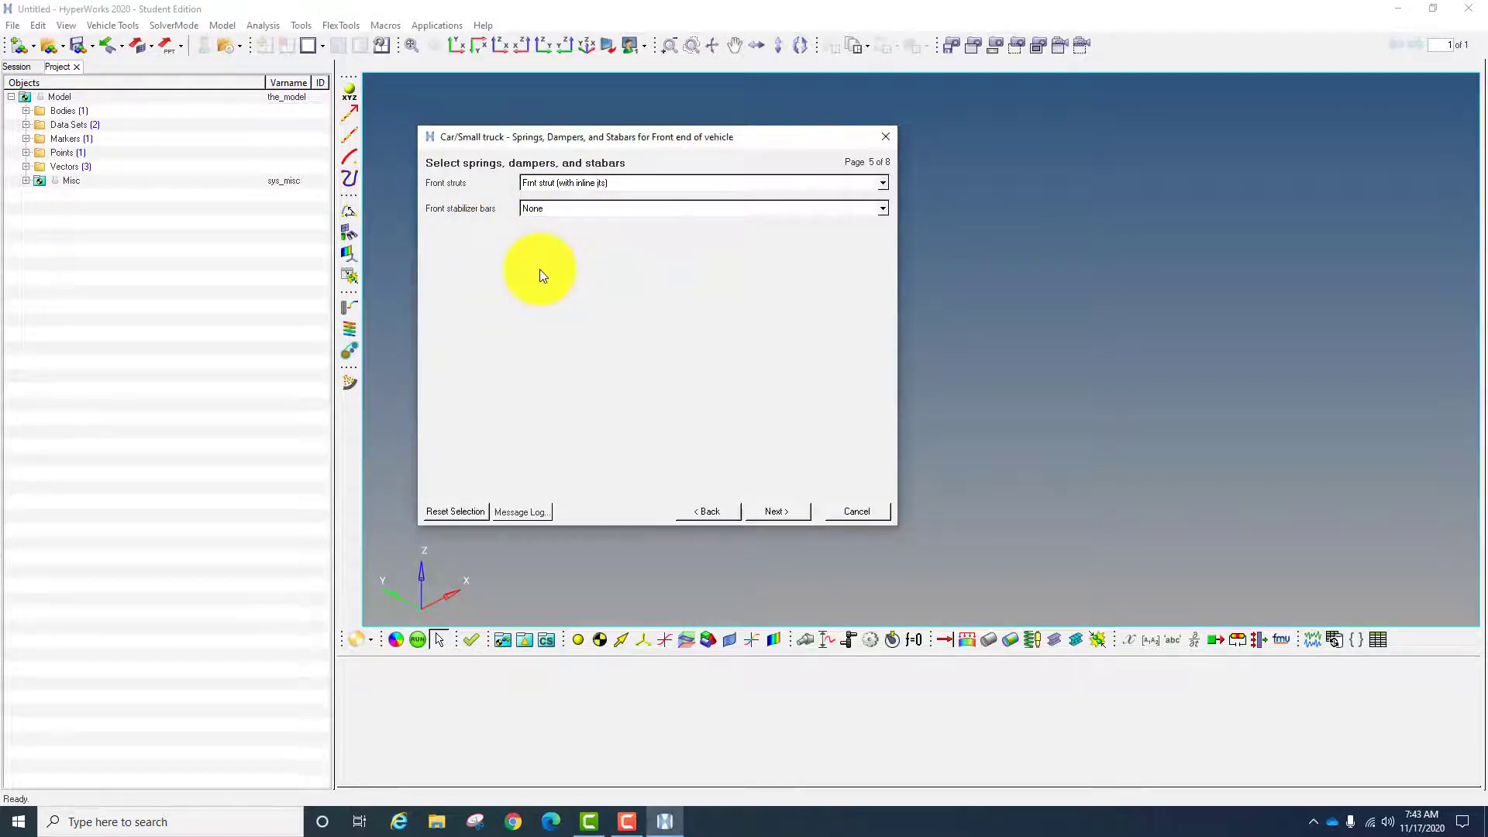
{"action": "left_click", "coordinate": [766, 513]}
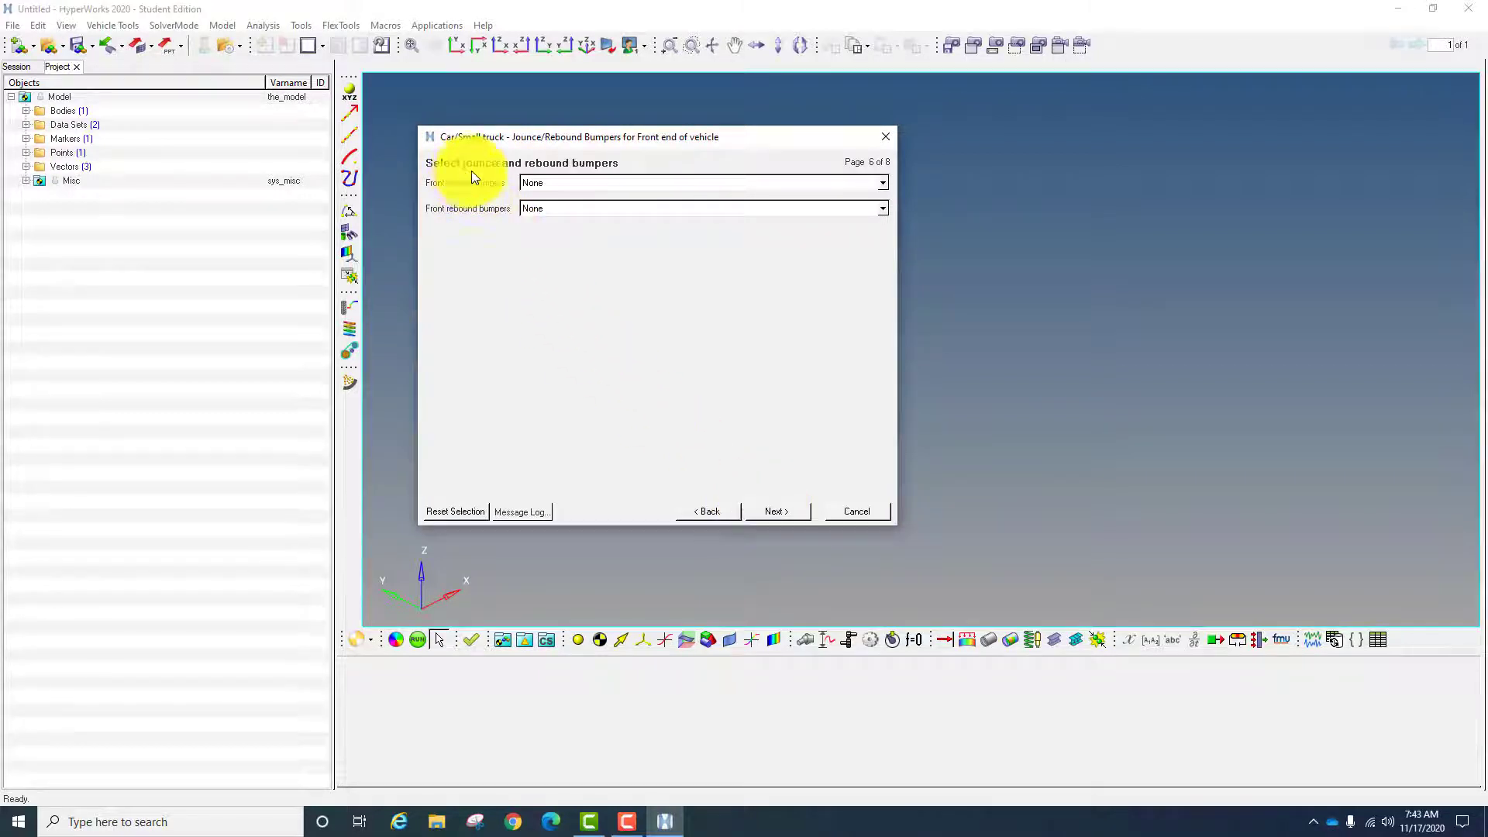
- Leave the front jounce bumpers and front rebound bumpers at None and complete the bumpers page
{"action": "left_click", "coordinate": [562, 183]}
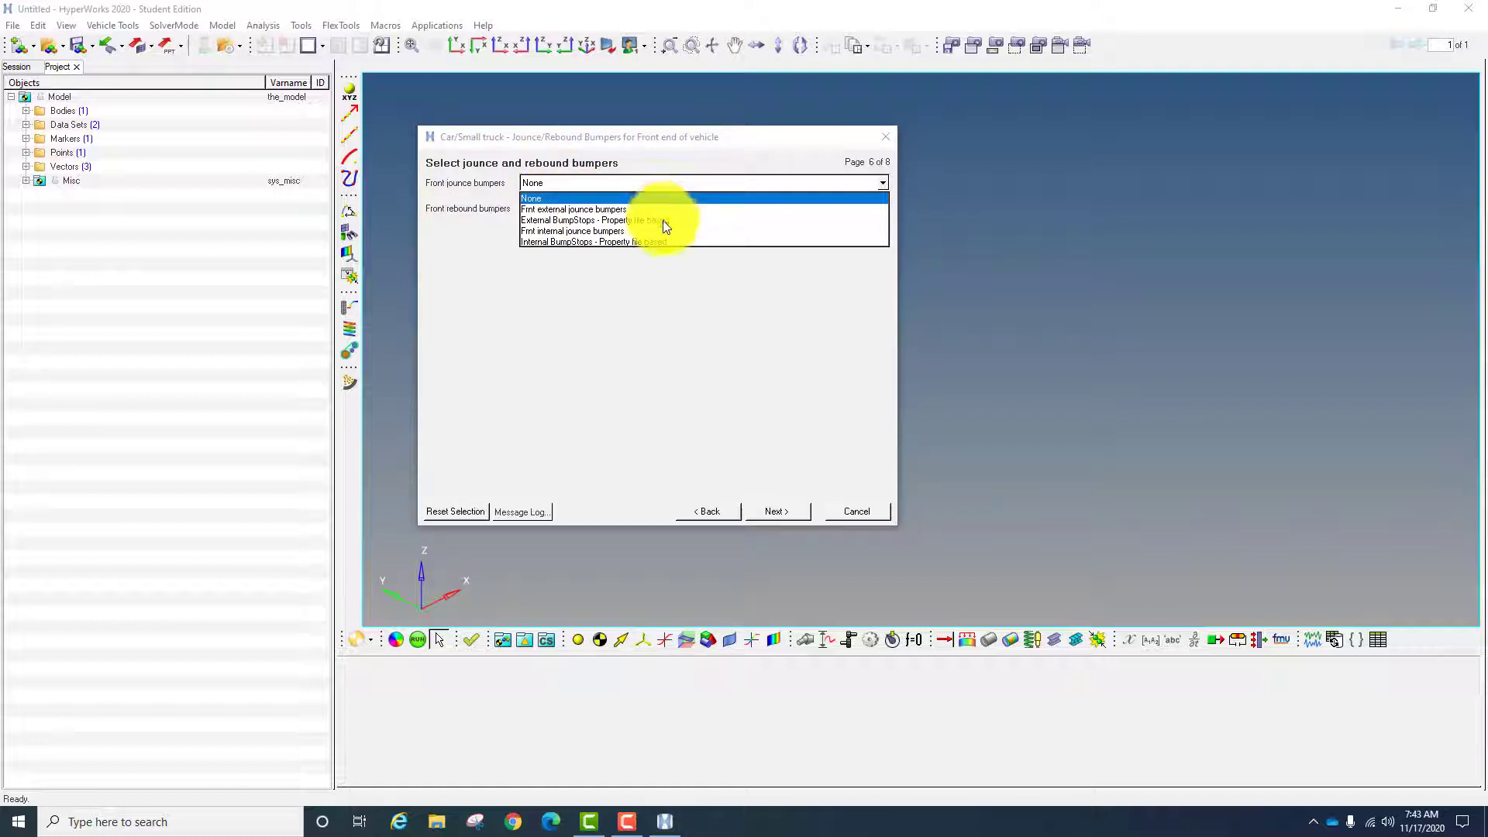
{"action": "left_click", "coordinate": [497, 223]}
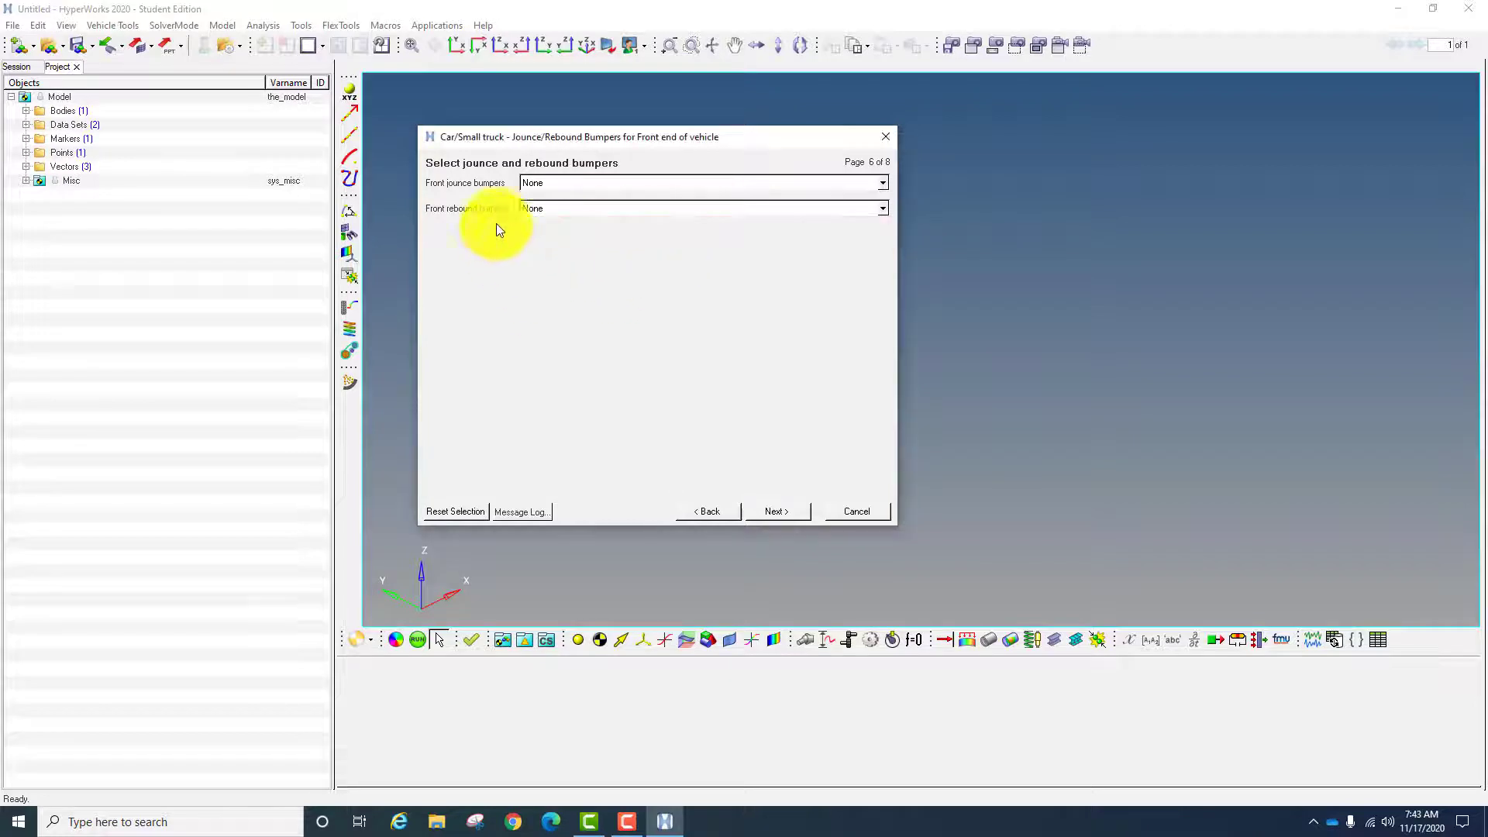
{"action": "left_click", "coordinate": [617, 211]}
{"action": "left_click", "coordinate": [486, 265]}
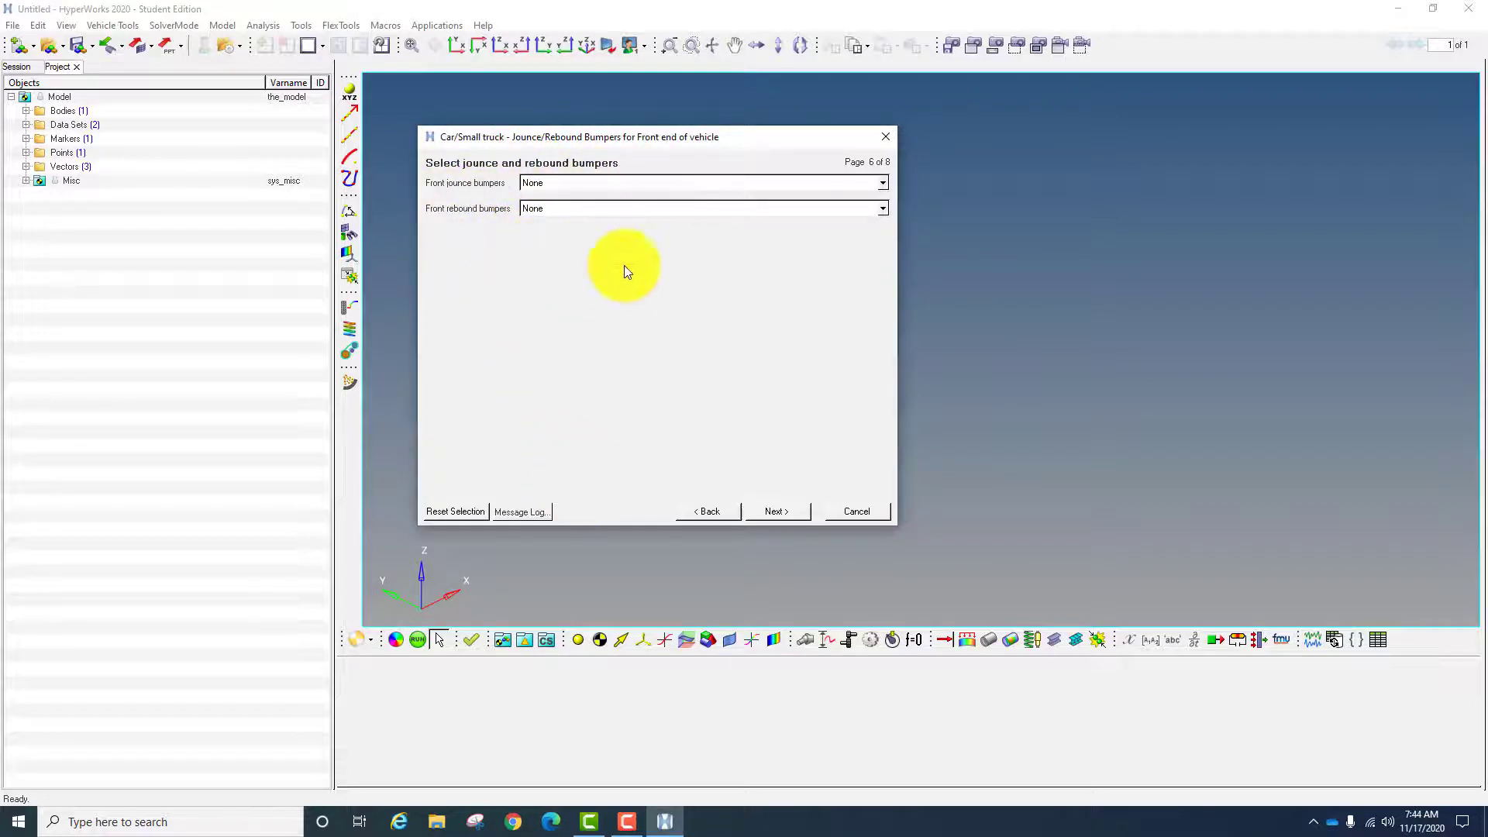
{"action": "left_click", "coordinate": [757, 510]}
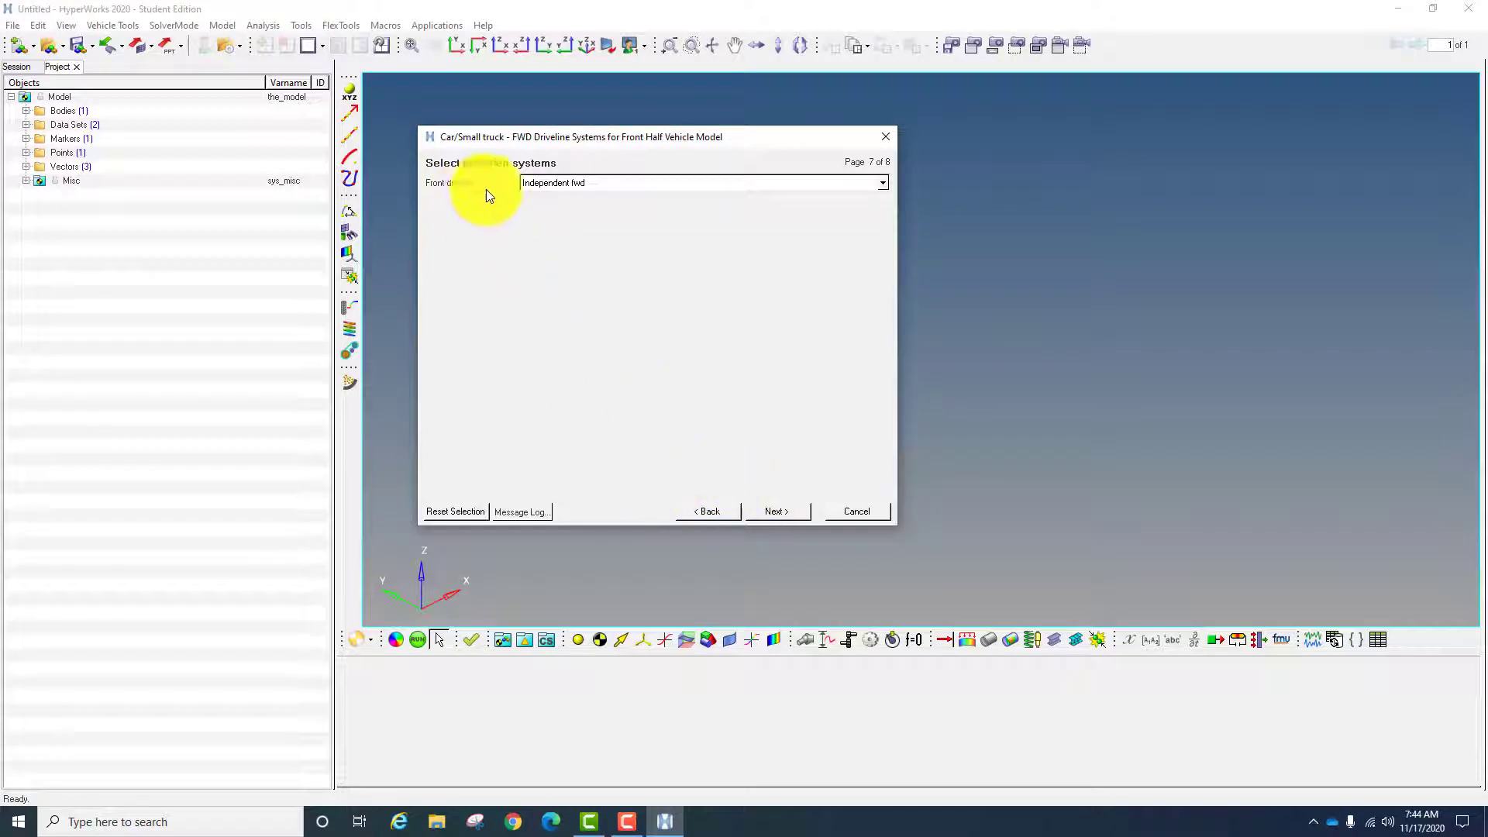
- Choose Independent fwd as the front driveline and finish the wizard to assemble the front half vehicle model
{"action": "left_click", "coordinate": [560, 185]}
{"action": "left_click", "coordinate": [598, 242]}
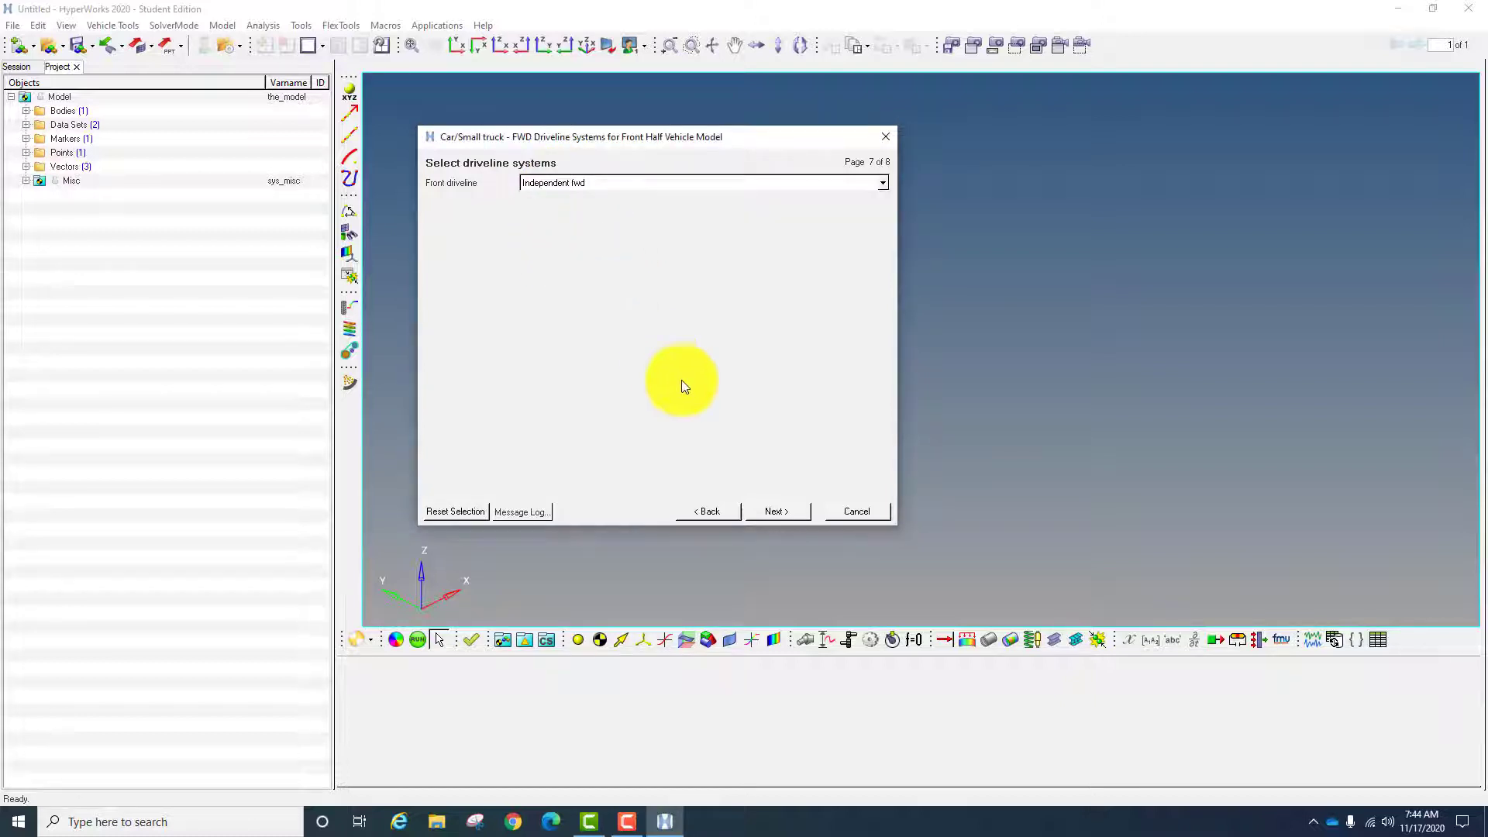
{"action": "left_click", "coordinate": [760, 514]}
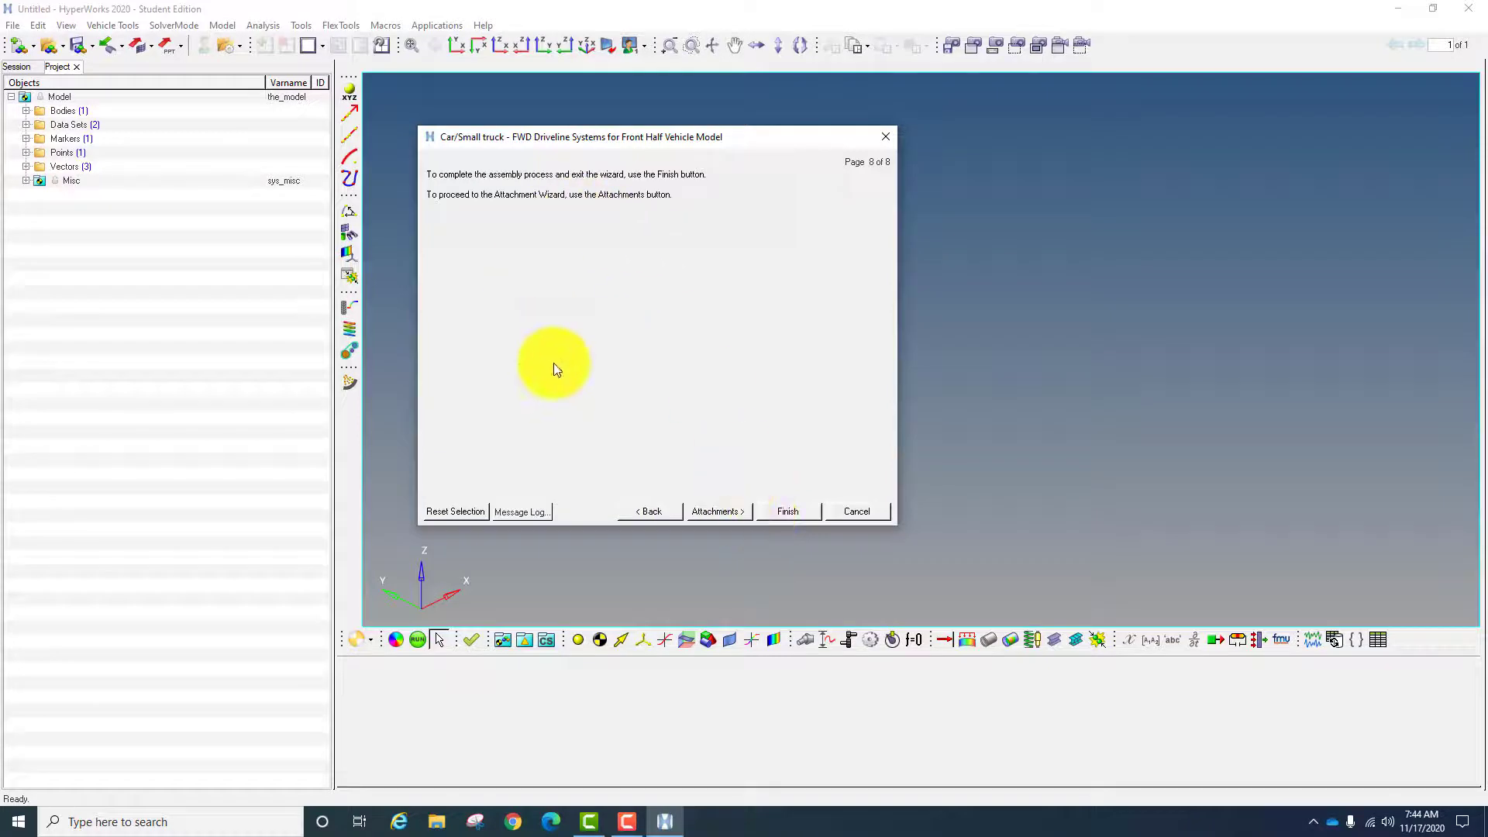
{"action": "left_click", "coordinate": [781, 505]}
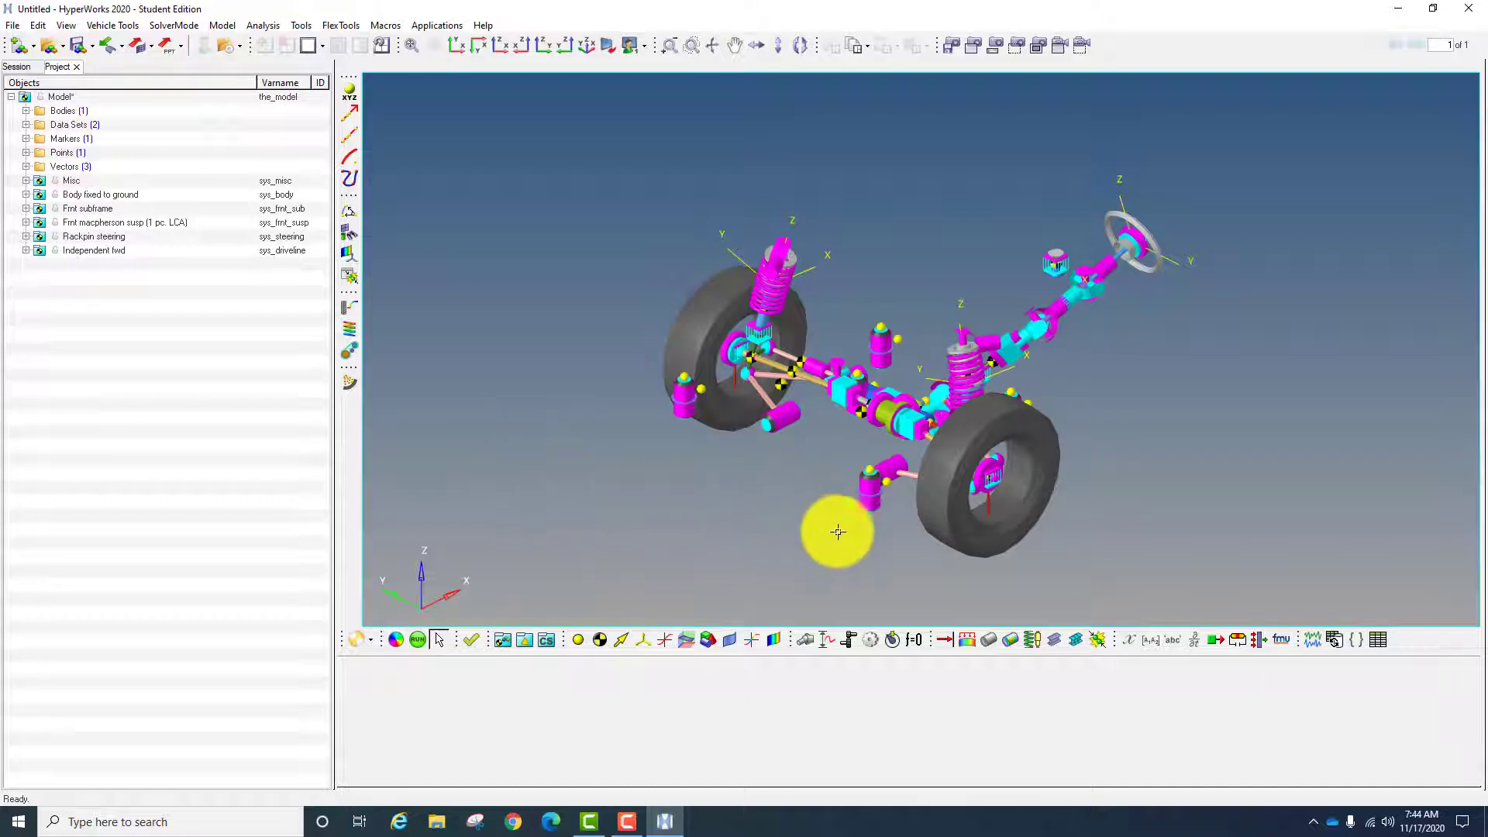
- Examine the assembled front suspension, steering and driveline from several angles and zoom levels
{"action": "right_click_drag", "start_coordinate": [834, 485], "coordinate": [745, 461], "text": "ctrl"}
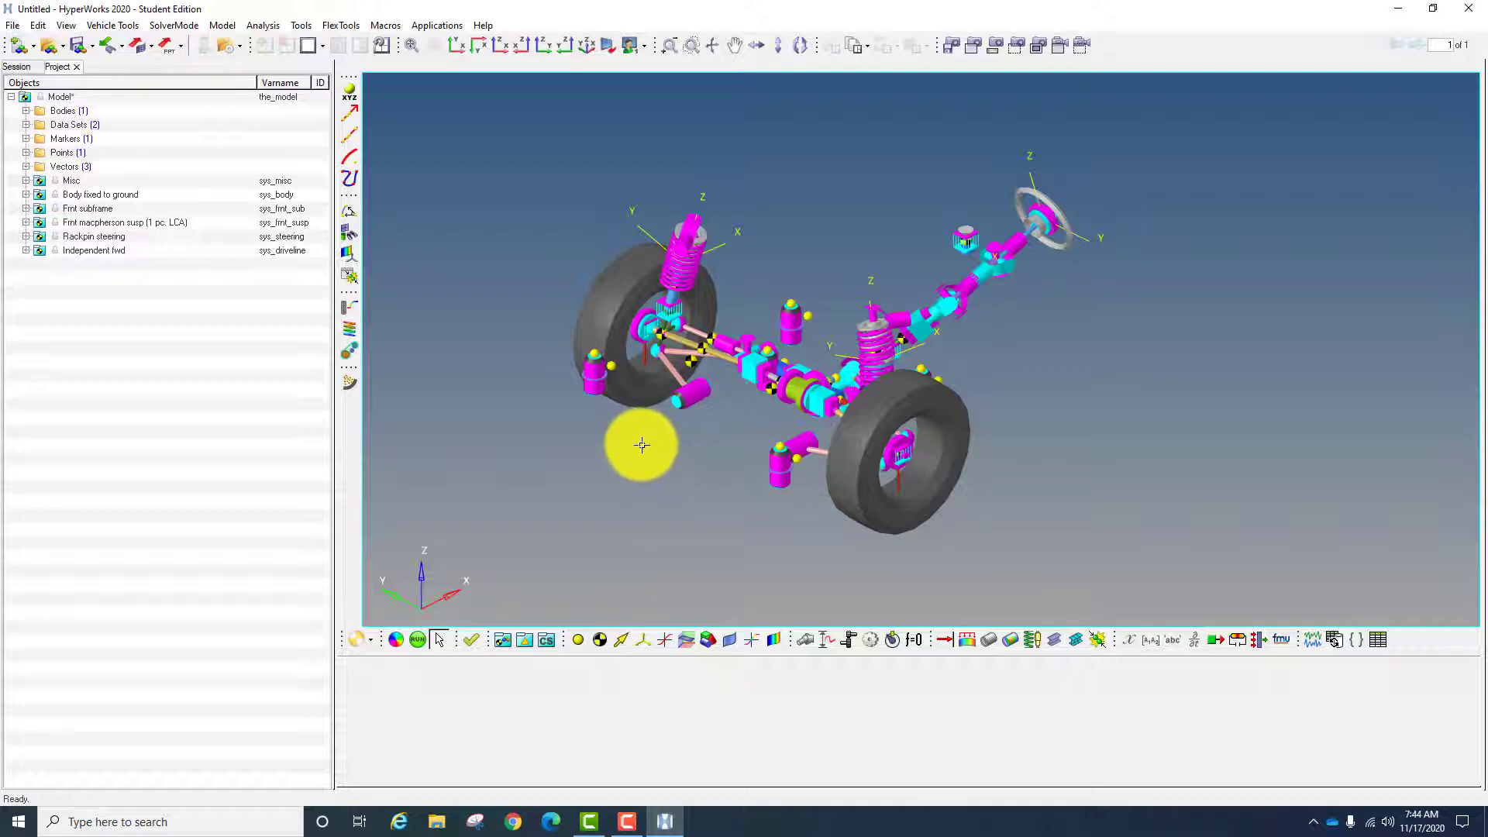
{"action": "left_click_drag", "start_coordinate": [669, 485], "coordinate": [642, 416], "text": "ctrl"}
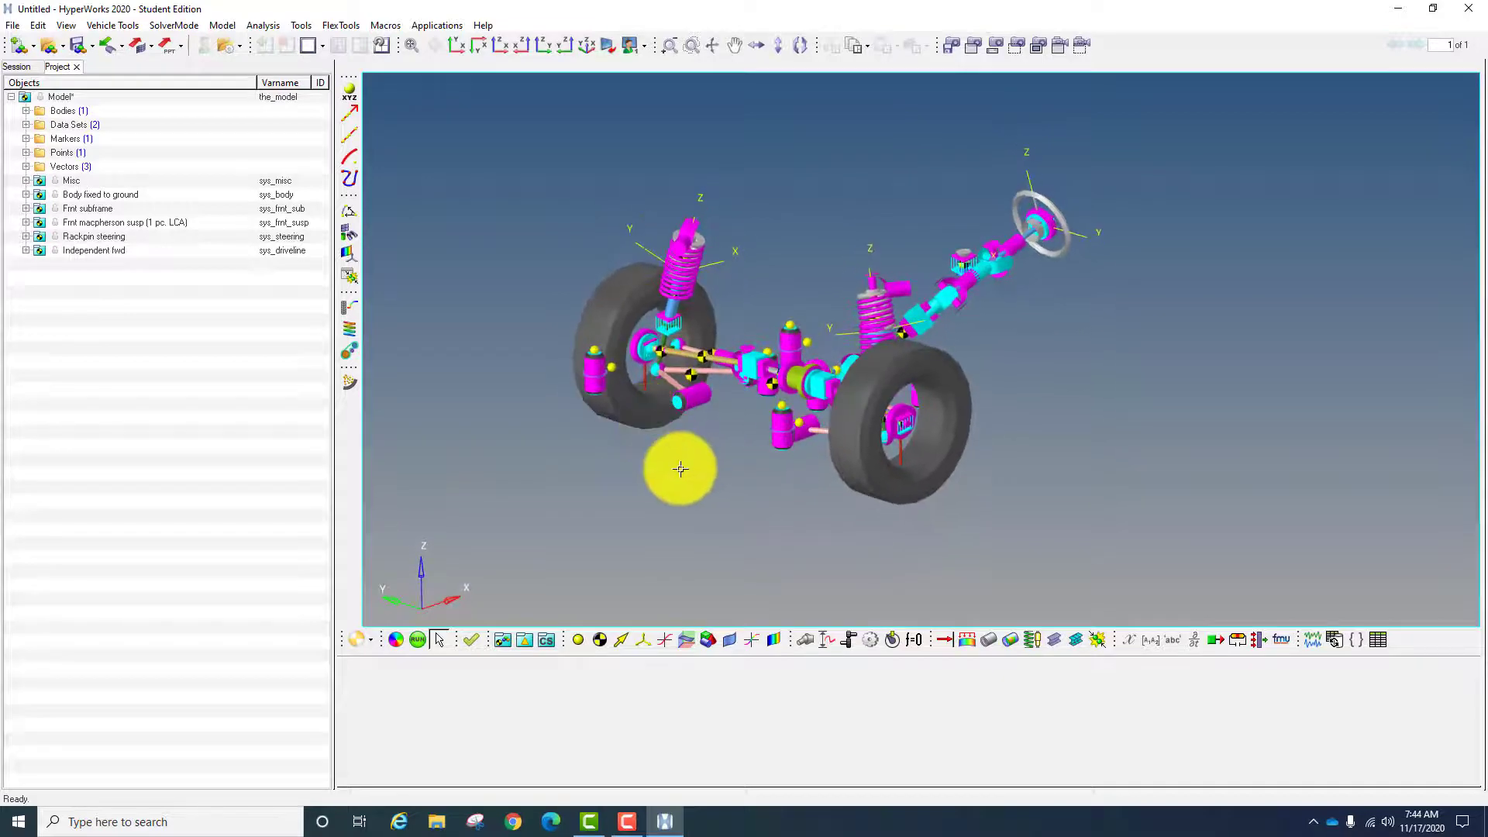
{"action": "scroll", "coordinate": [680, 469], "scroll_direction": "down", "scroll_amount": 3}
{"action": "scroll", "coordinate": [680, 469], "scroll_direction": "up", "scroll_amount": 5}
{"action": "scroll", "coordinate": [680, 468], "scroll_direction": "down", "scroll_amount": 4}
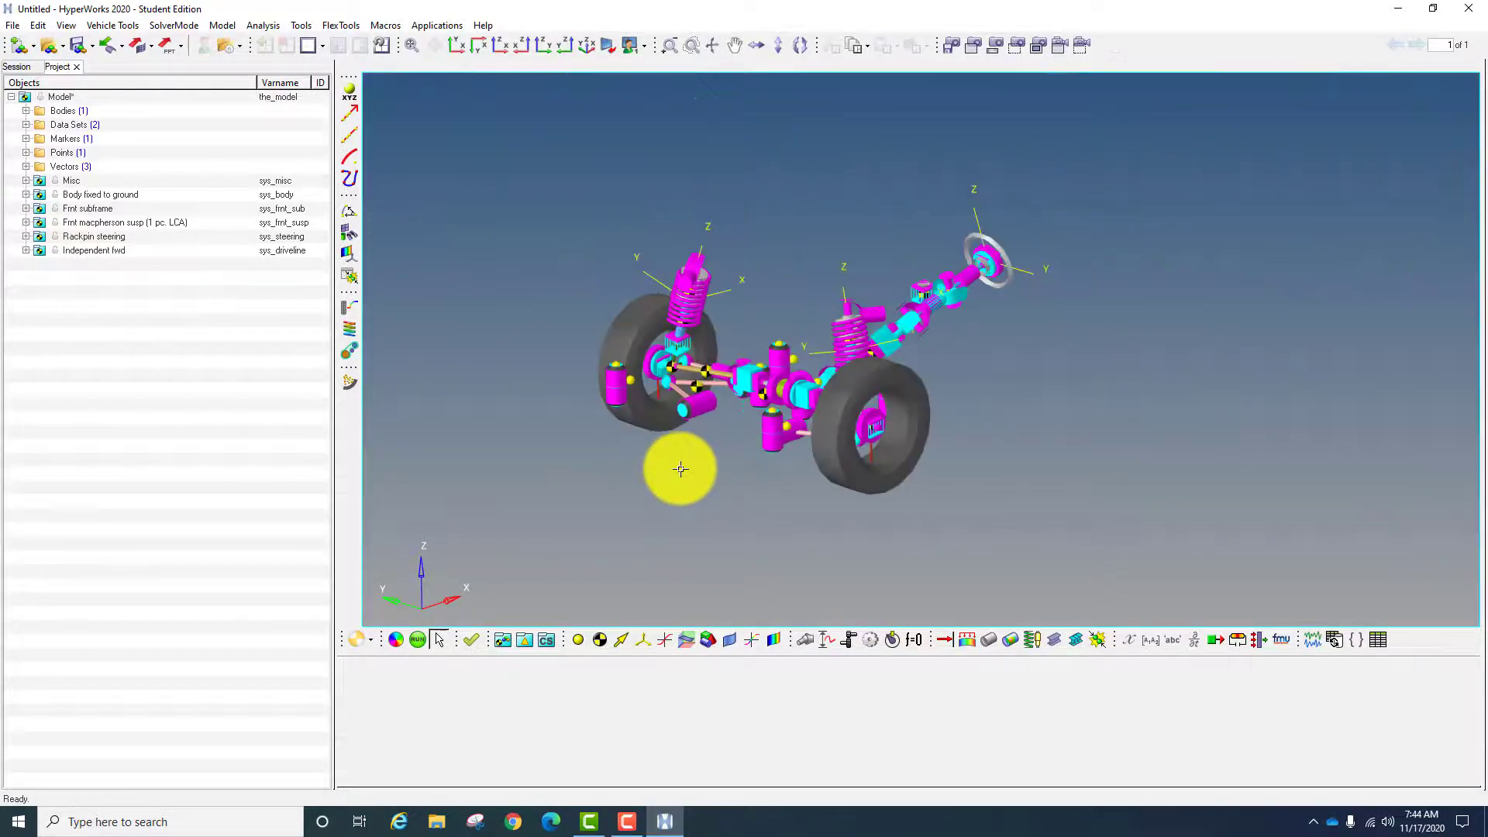
{"action": "scroll", "coordinate": [680, 468], "scroll_direction": "up", "scroll_amount": 3}
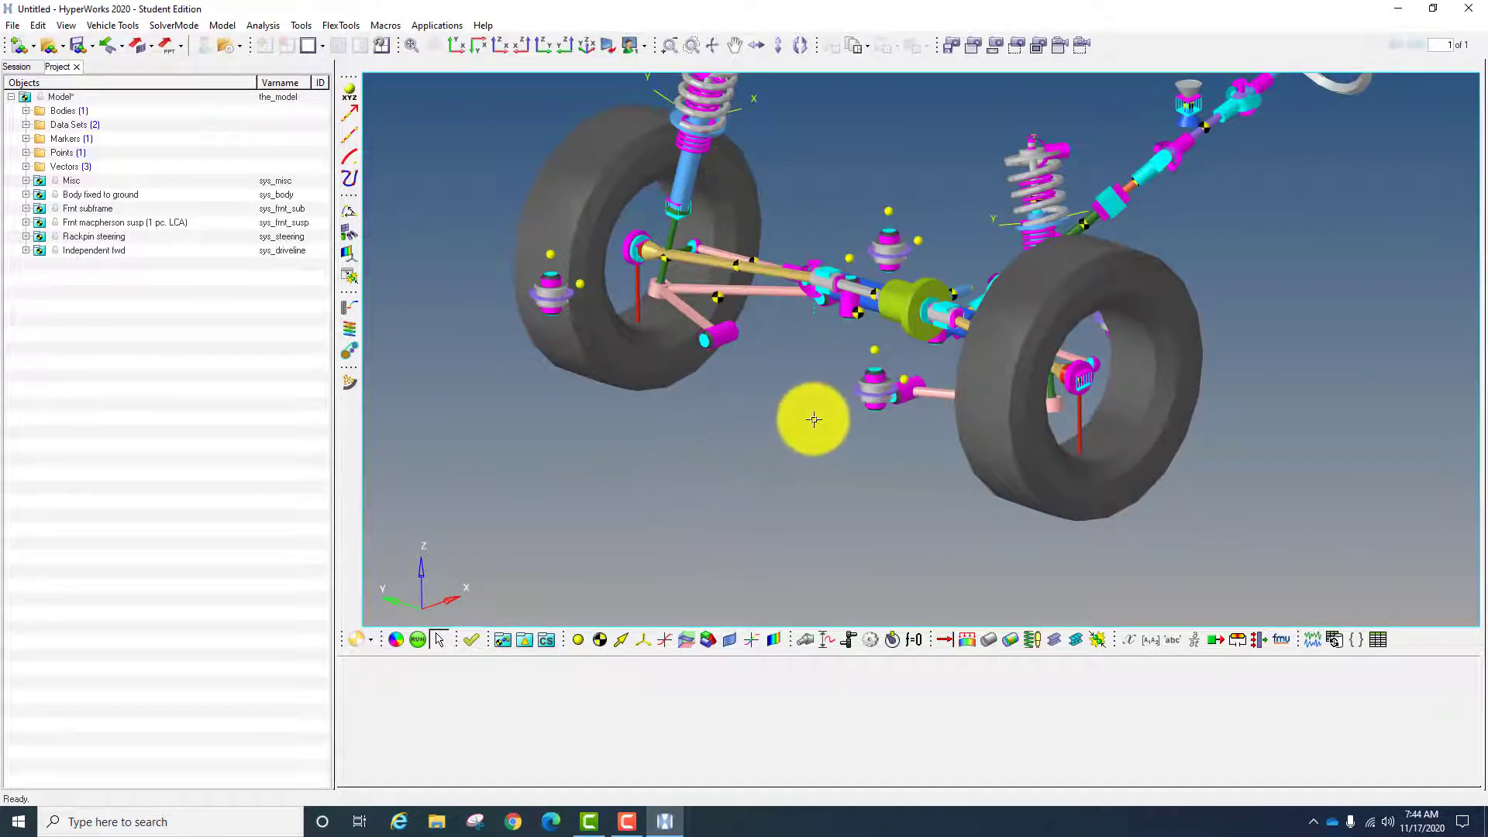
{"action": "right_click_drag", "start_coordinate": [784, 450], "coordinate": [834, 462], "text": "ctrl"}
{"action": "left_click_drag", "start_coordinate": [834, 462], "coordinate": [754, 483], "text": "ctrl"}
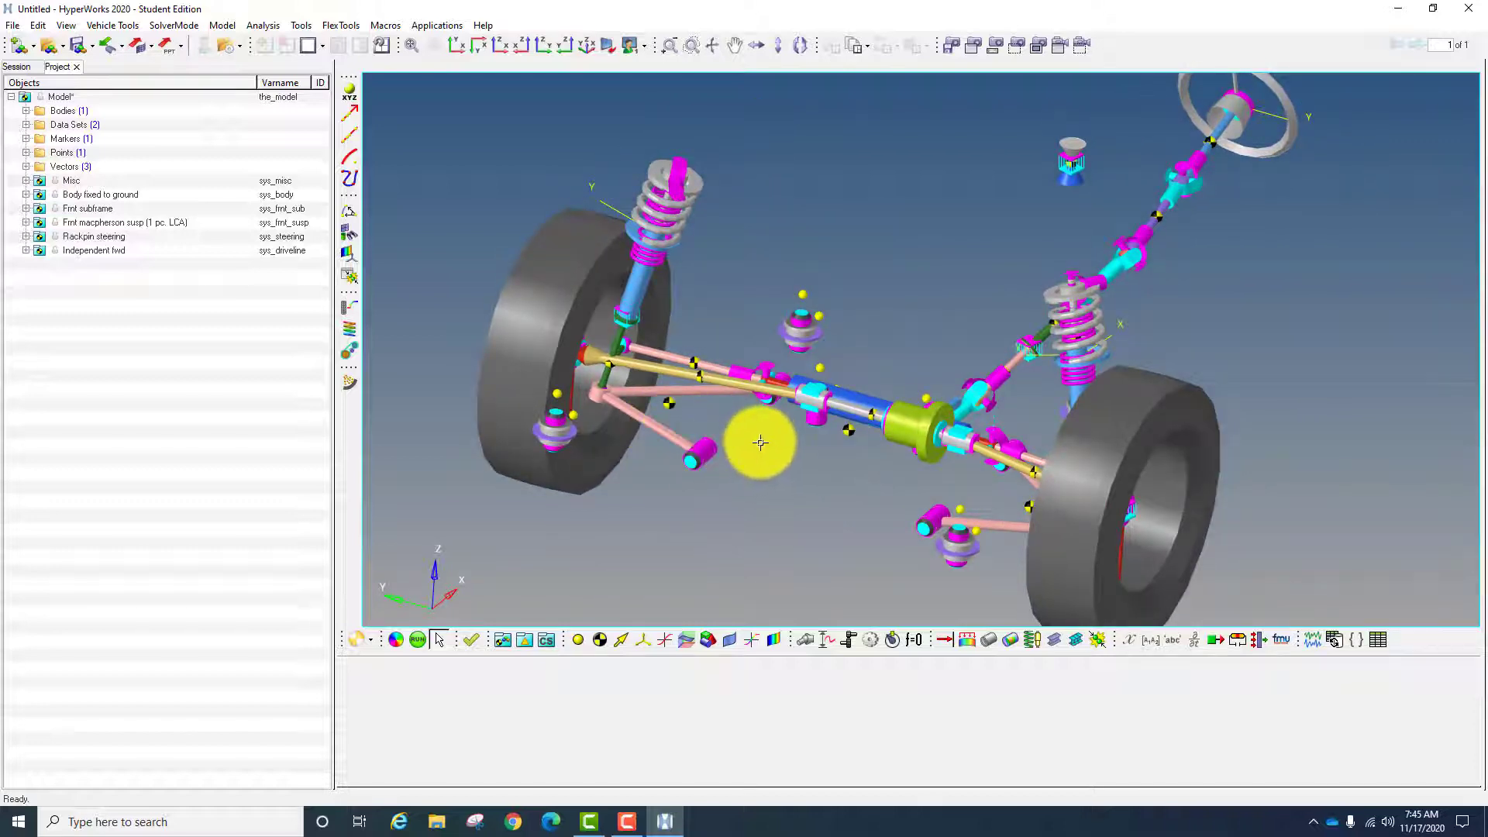
- Inspect individual components in the graphics area, including the lower control arm, rack housing, strut tube, front subframe mount and wheel
{"action": "left_click", "coordinate": [678, 441]}
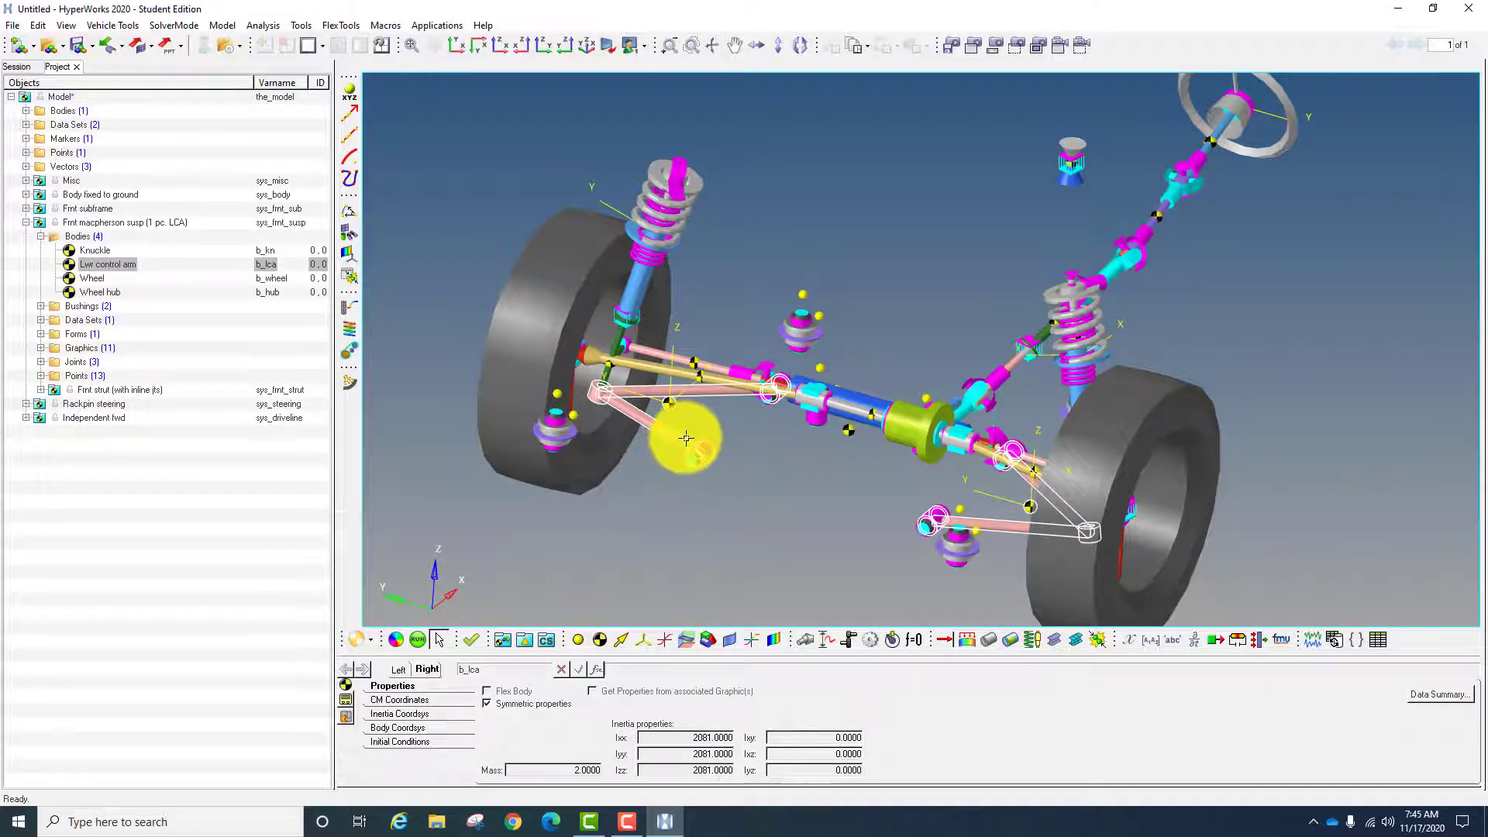
{"action": "left_click", "coordinate": [648, 367]}
{"action": "mouse_move", "coordinate": [775, 429]}
{"action": "left_mouse_down", "text": "ctrl"}
{"action": "mouse_move", "coordinate": [757, 487]}
{"action": "mouse_move", "coordinate": [765, 439]}
{"action": "left_mouse_up", "text": "ctrl"}
{"action": "left_click", "coordinate": [876, 406]}
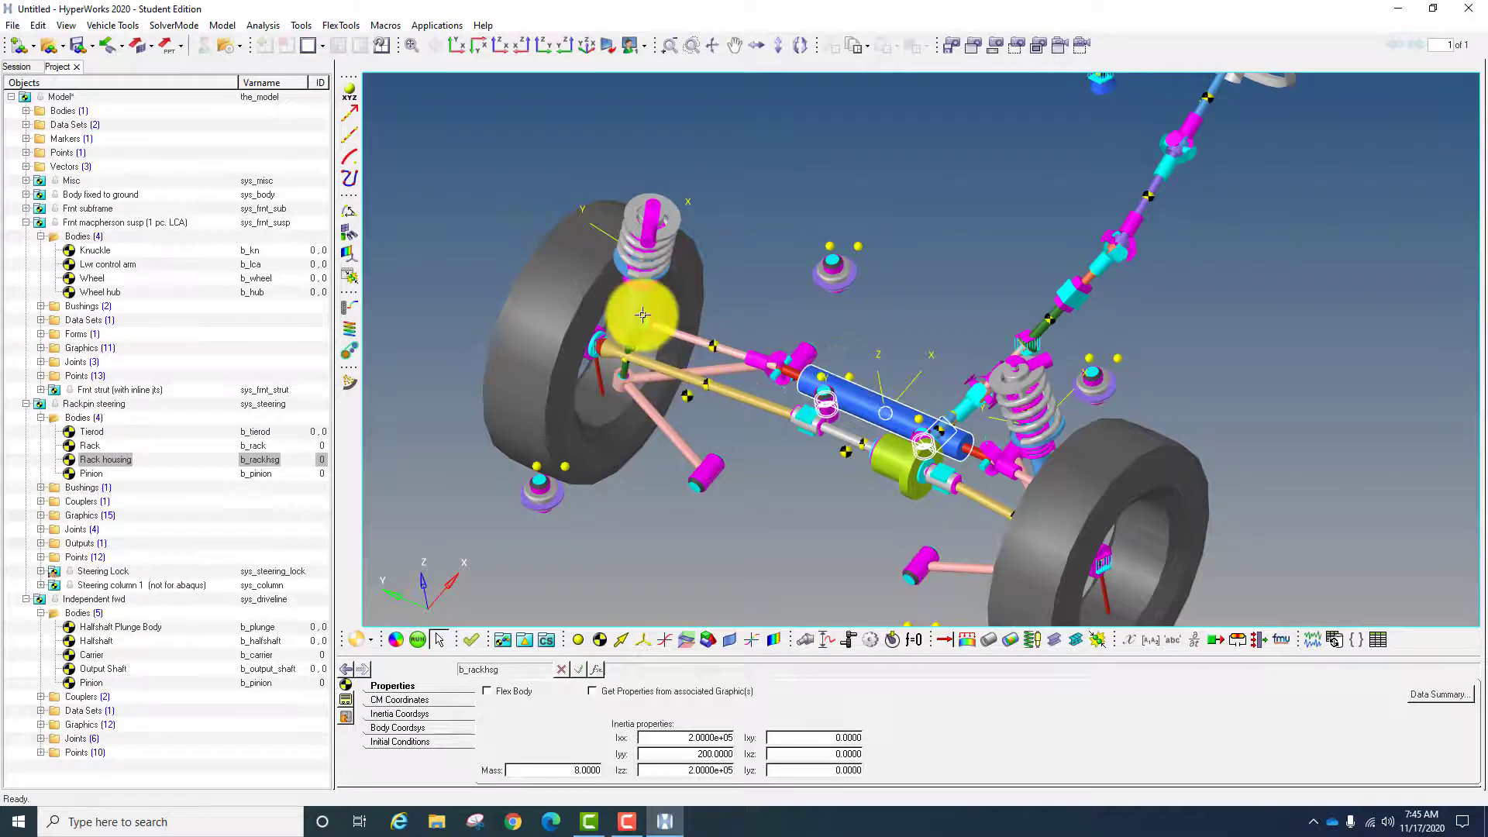
{"action": "left_click", "coordinate": [624, 268]}
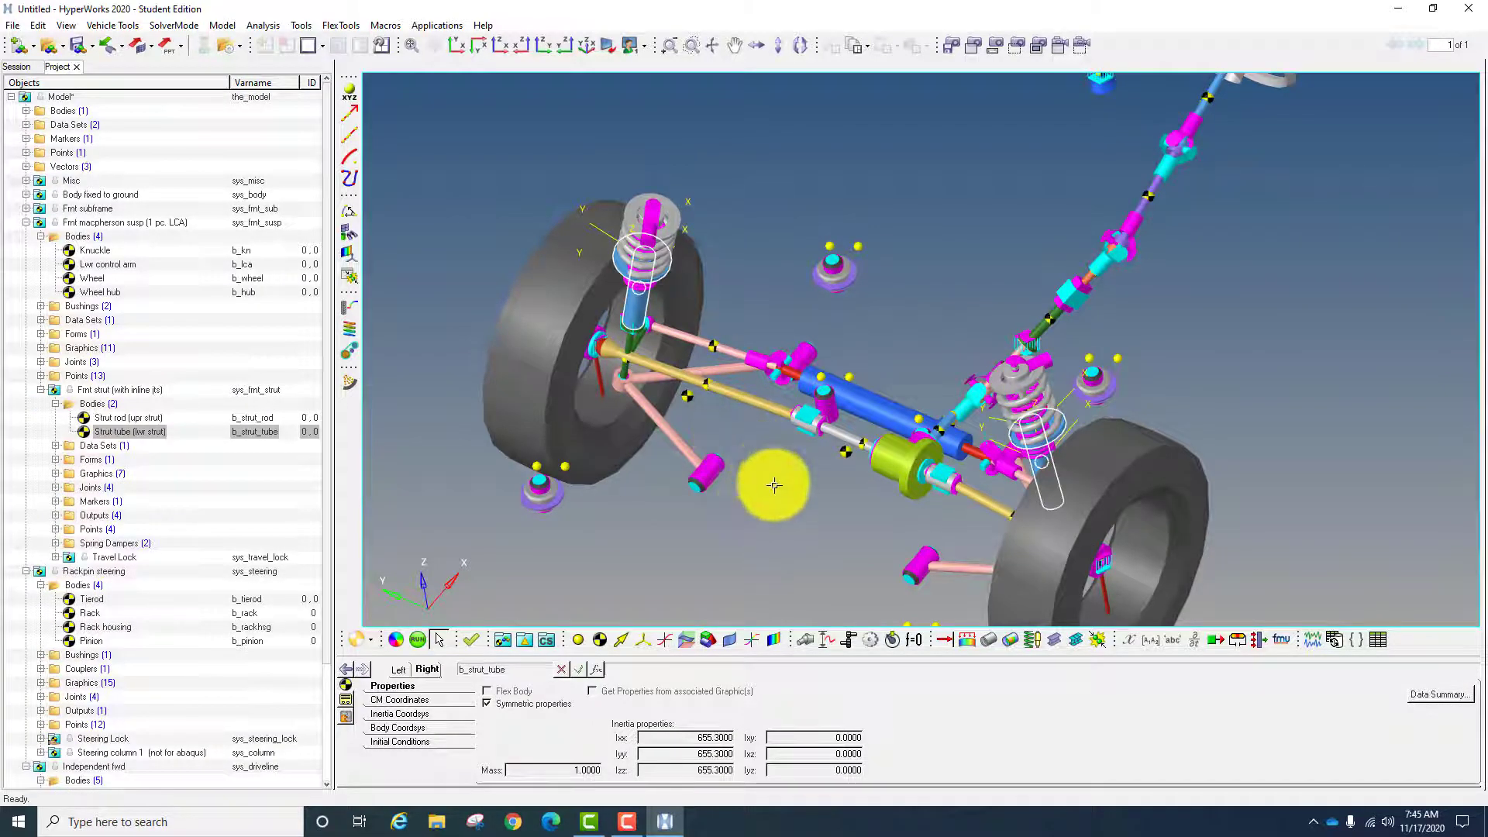
{"action": "left_click_drag", "start_coordinate": [768, 510], "coordinate": [667, 511], "text": "ctrl"}
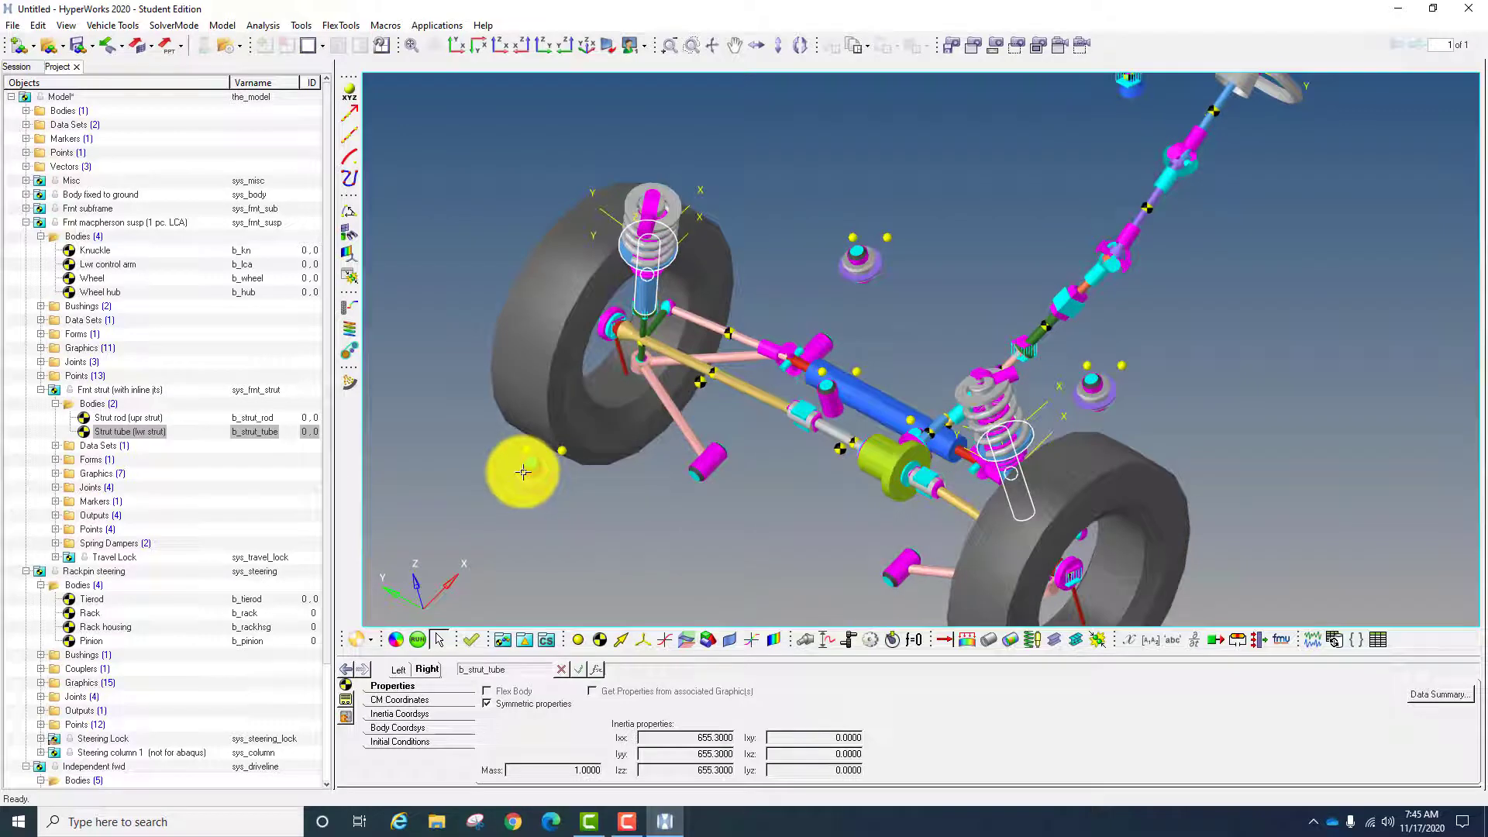
{"action": "left_click", "coordinate": [525, 472]}
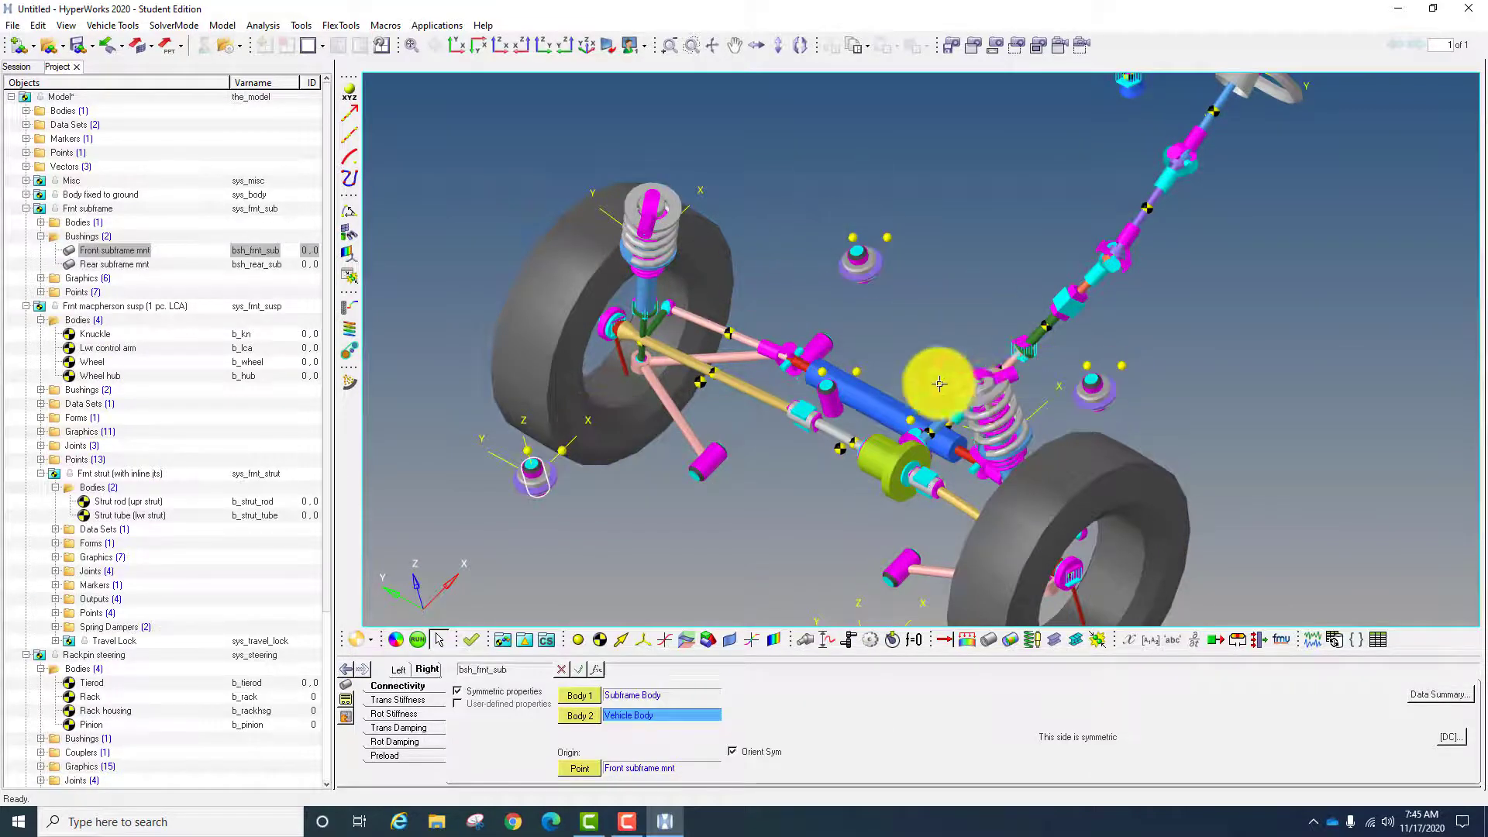
{"action": "left_click", "coordinate": [629, 334]}
{"action": "mouse_move", "coordinate": [802, 427]}
{"action": "left_mouse_down", "text": "ctrl"}
{"action": "mouse_move", "coordinate": [811, 405]}
{"action": "mouse_move", "coordinate": [838, 417]}
{"action": "mouse_move", "coordinate": [821, 411]}
{"action": "left_mouse_up", "text": "ctrl"}
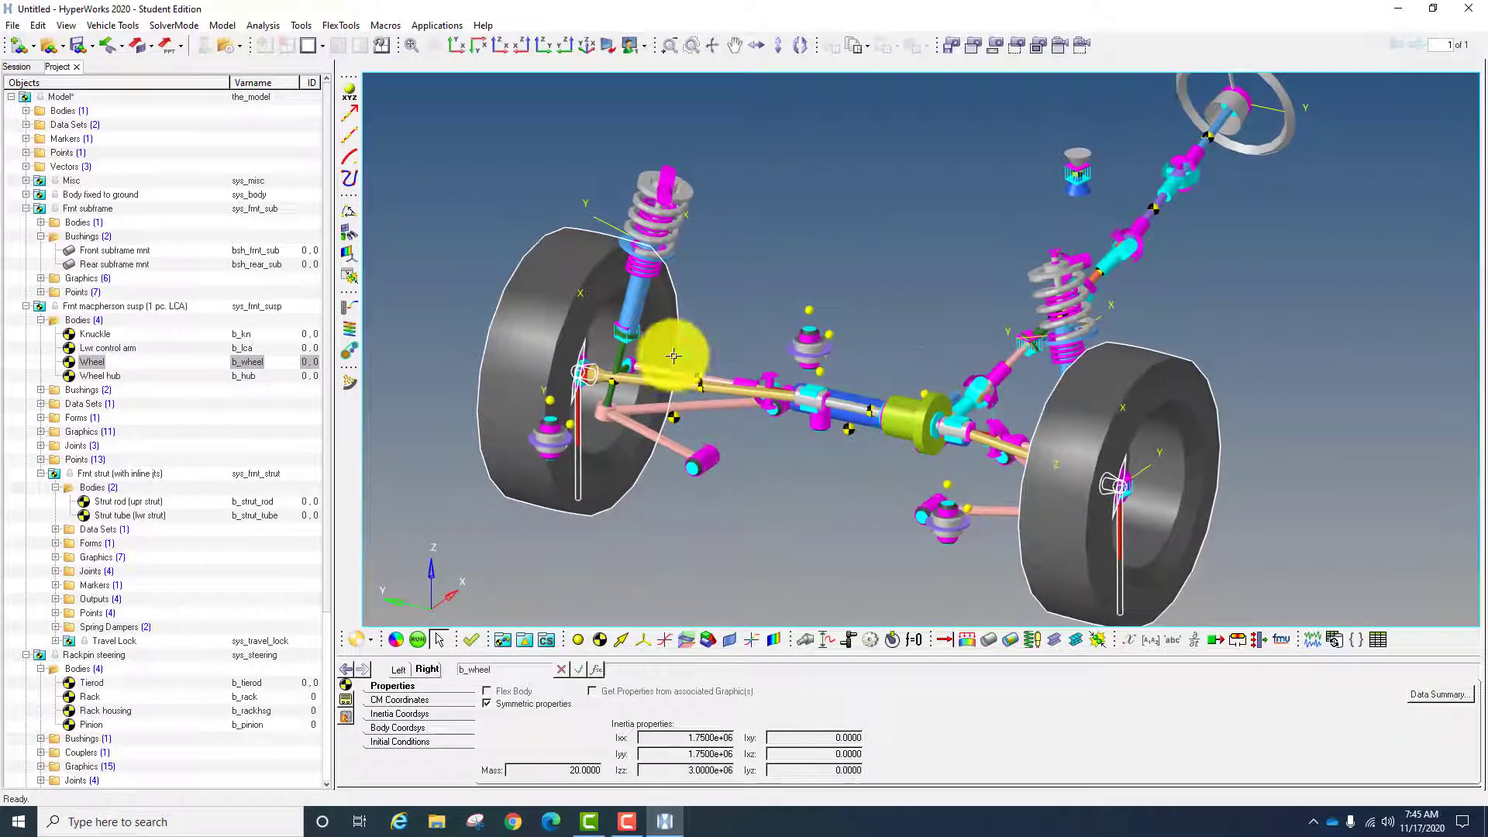
- Collapse the subframe, suspension and steering systems in the model tree and expand the model-level Bodies, Data Sets, Markers, Points and Vectors
{"action": "left_click", "coordinate": [25, 208]}
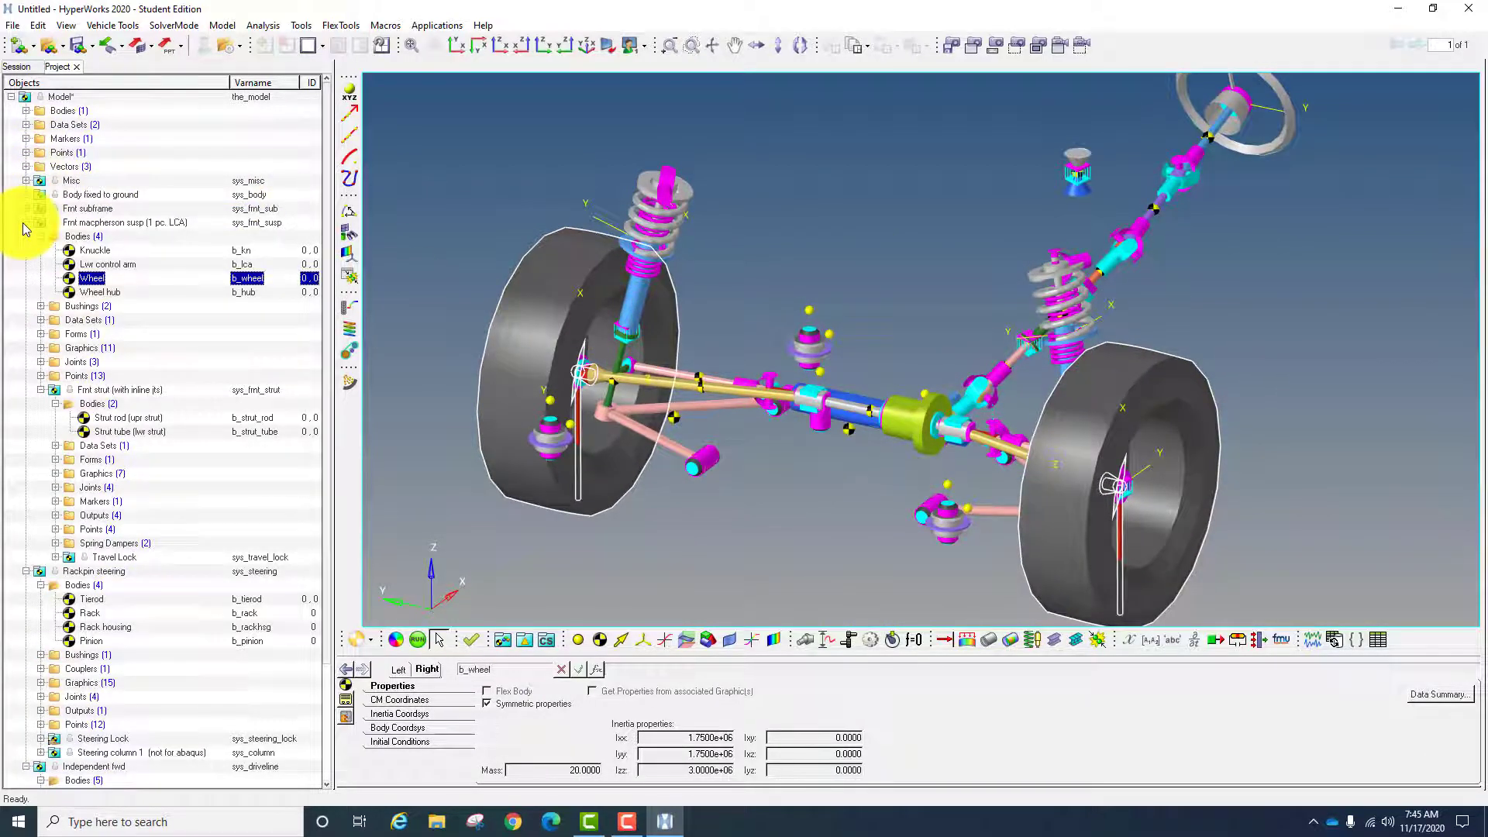
{"action": "left_click", "coordinate": [24, 223]}
{"action": "left_click", "coordinate": [26, 237]}
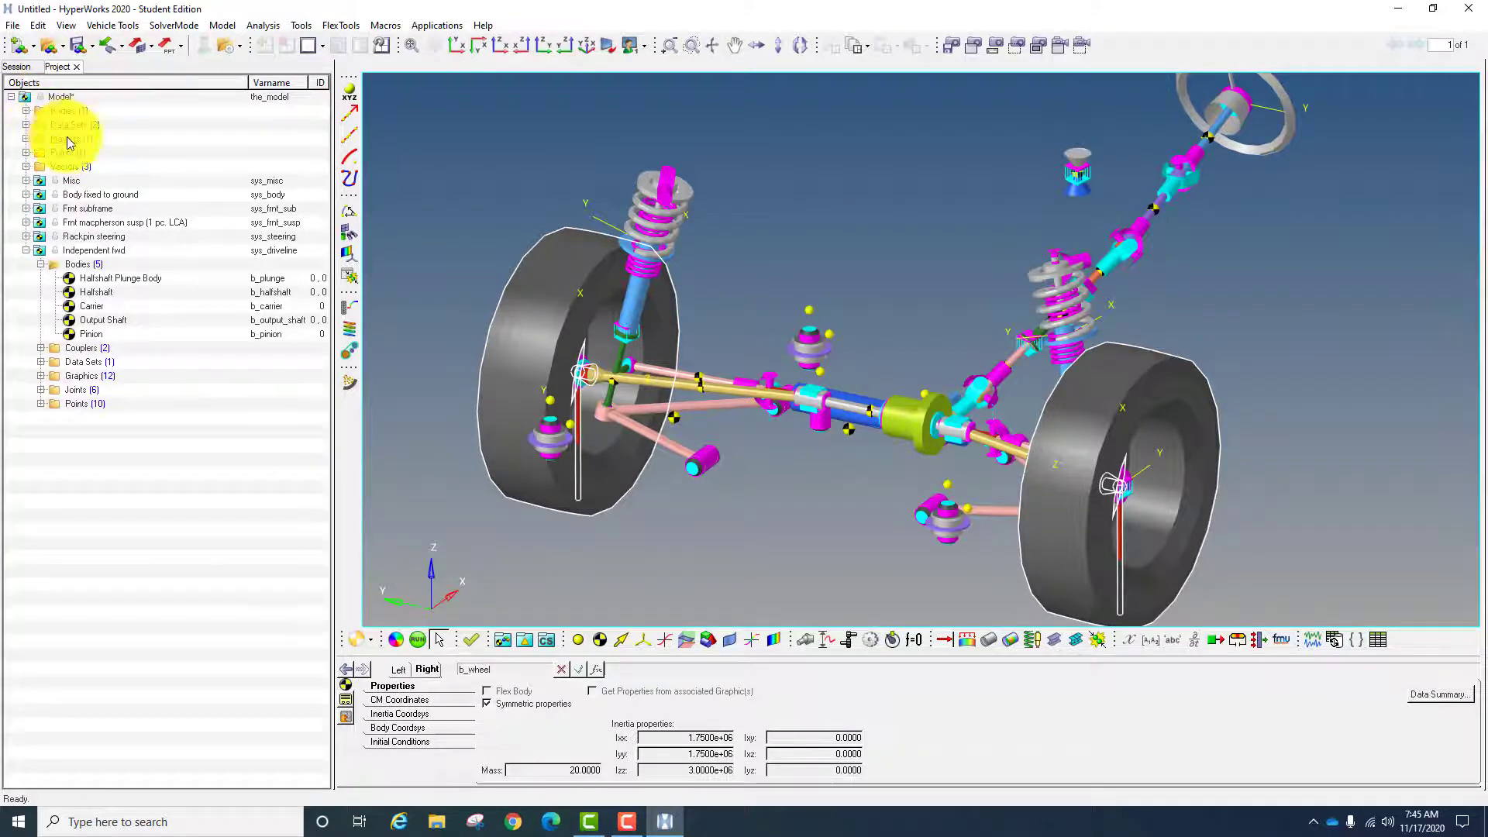
{"action": "left_click", "coordinate": [26, 167]}
{"action": "left_click", "coordinate": [26, 152]}
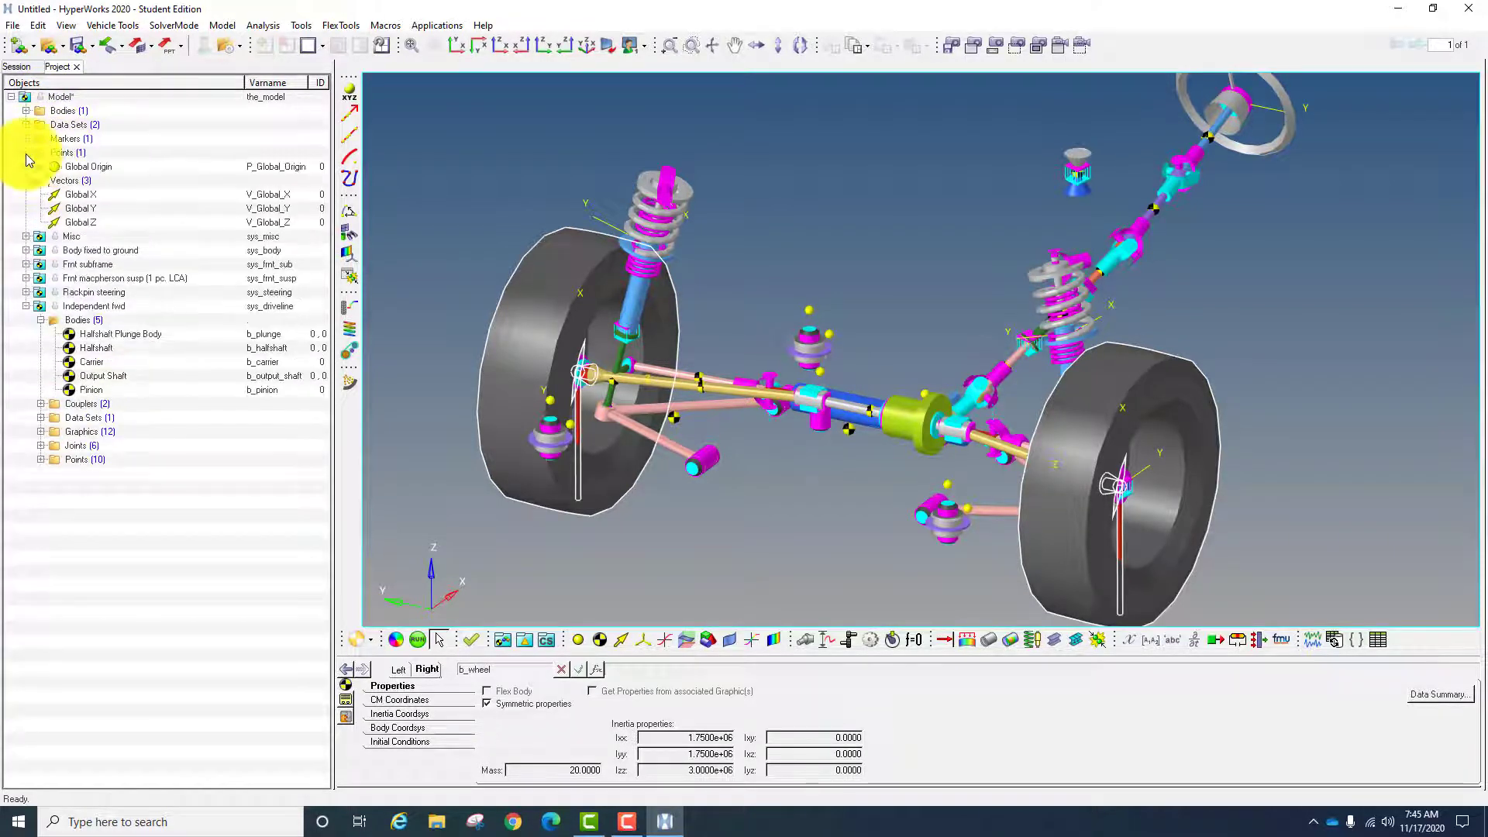
{"action": "left_click", "coordinate": [25, 139]}
{"action": "left_click", "coordinate": [26, 125]}
{"action": "left_click", "coordinate": [25, 111]}
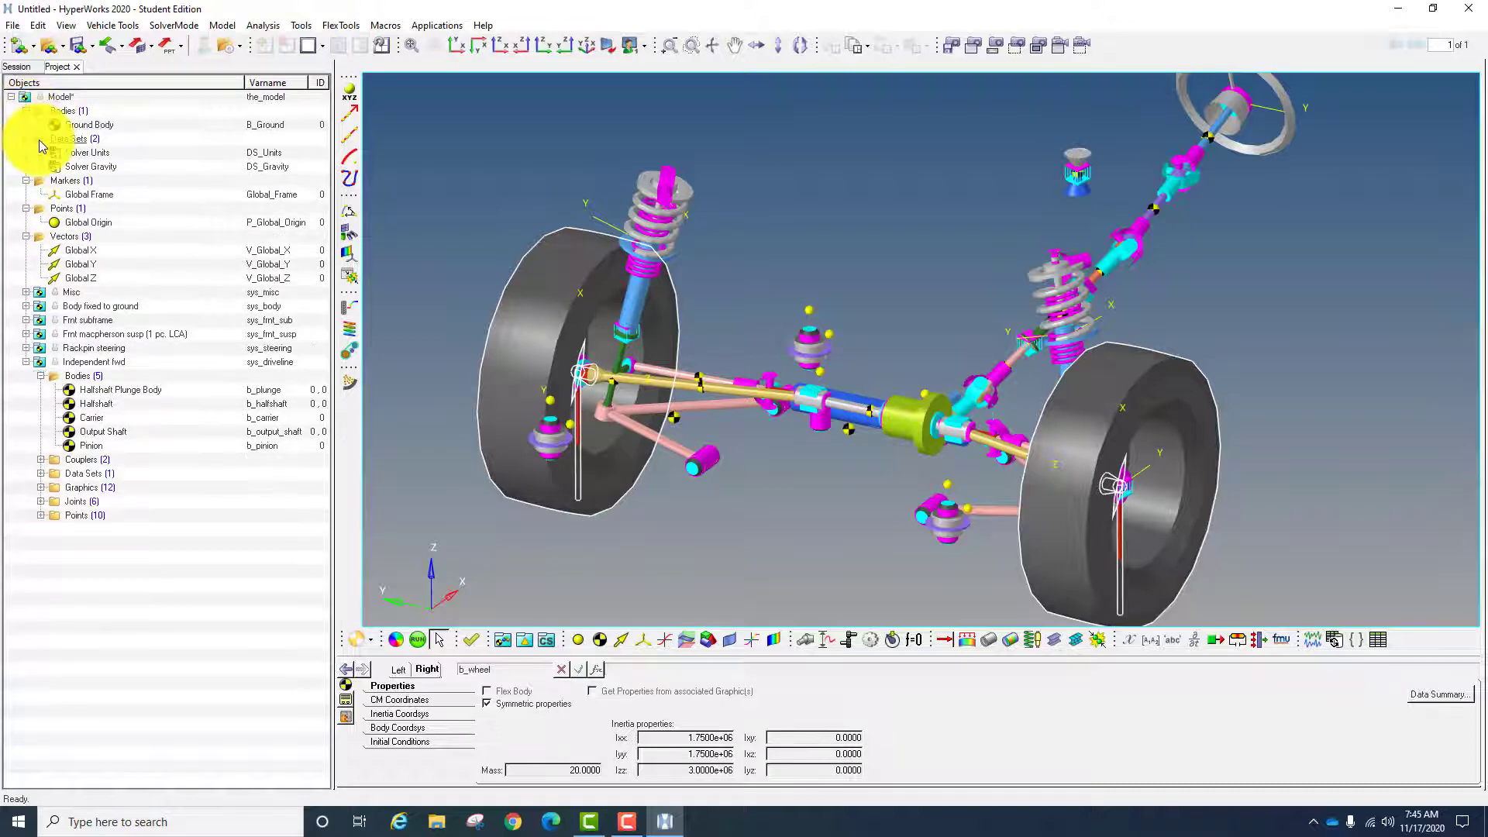
- Review the properties of the Ground Body and the Solver Units and Solver Gravity data sets, including the gravity on/off options
{"action": "left_click", "coordinate": [83, 125]}
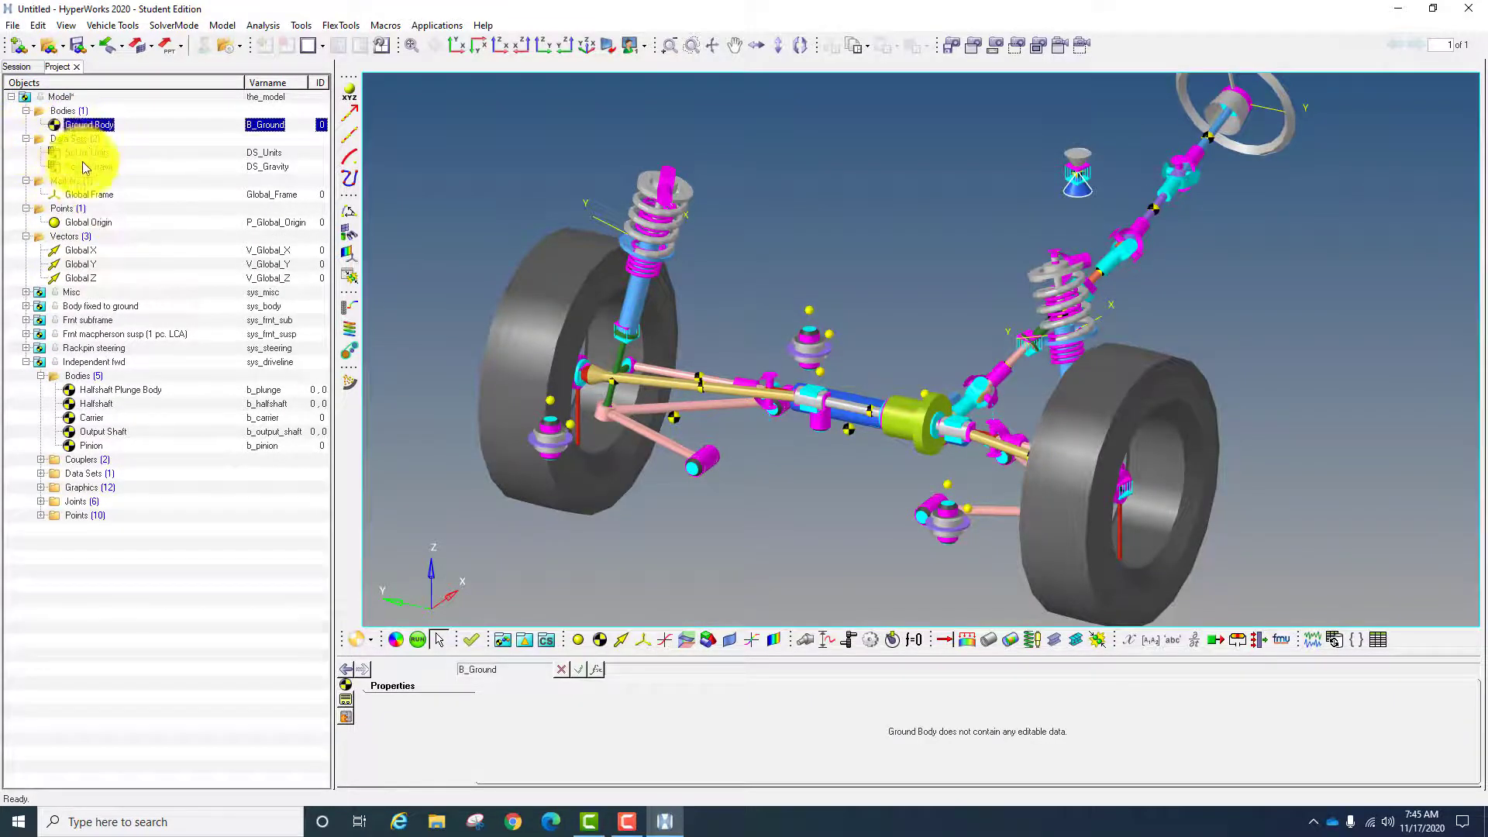
{"action": "left_click", "coordinate": [90, 154]}
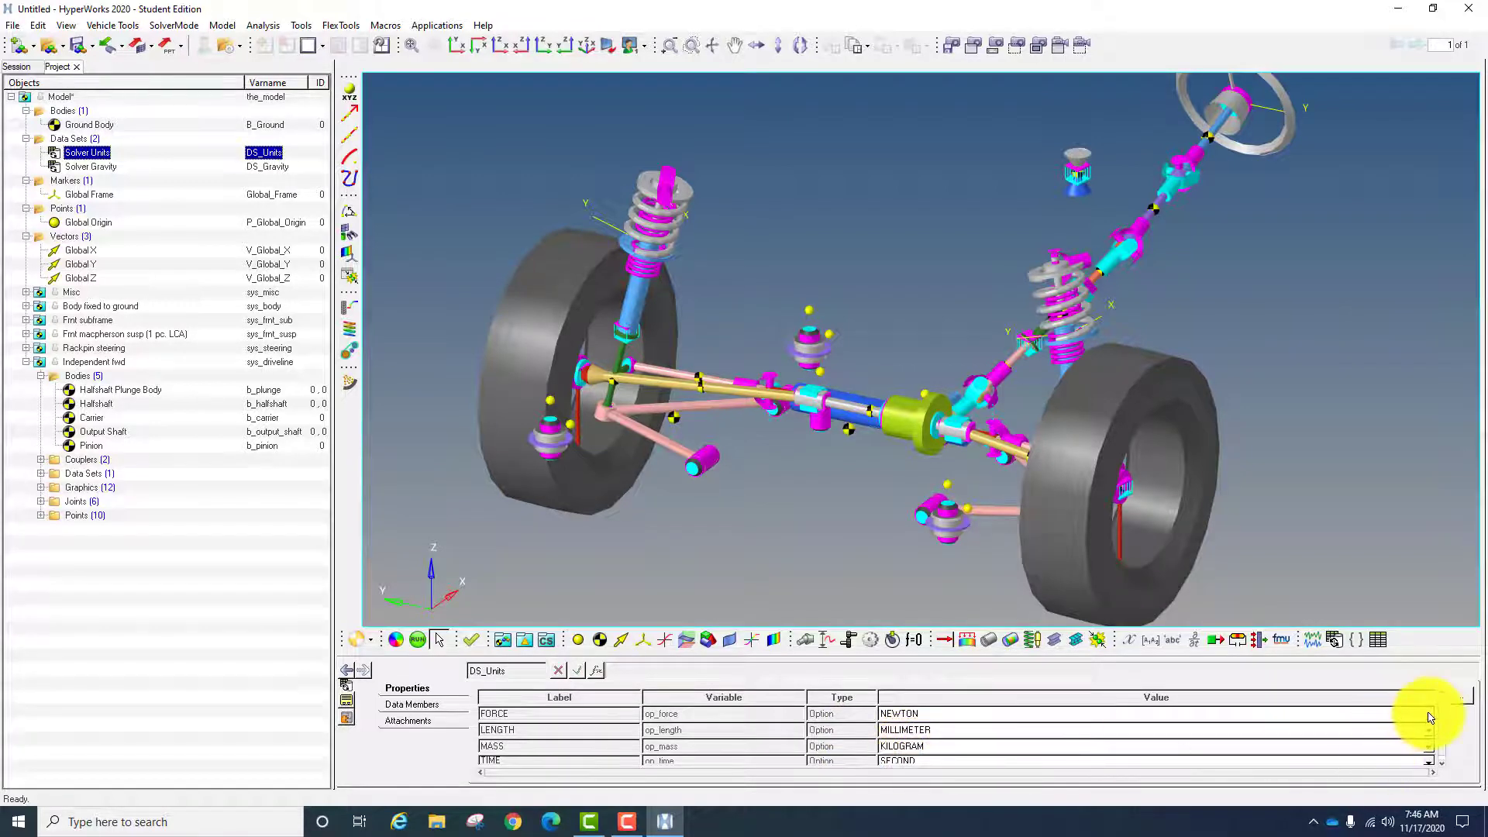
{"action": "left_click", "coordinate": [104, 169]}
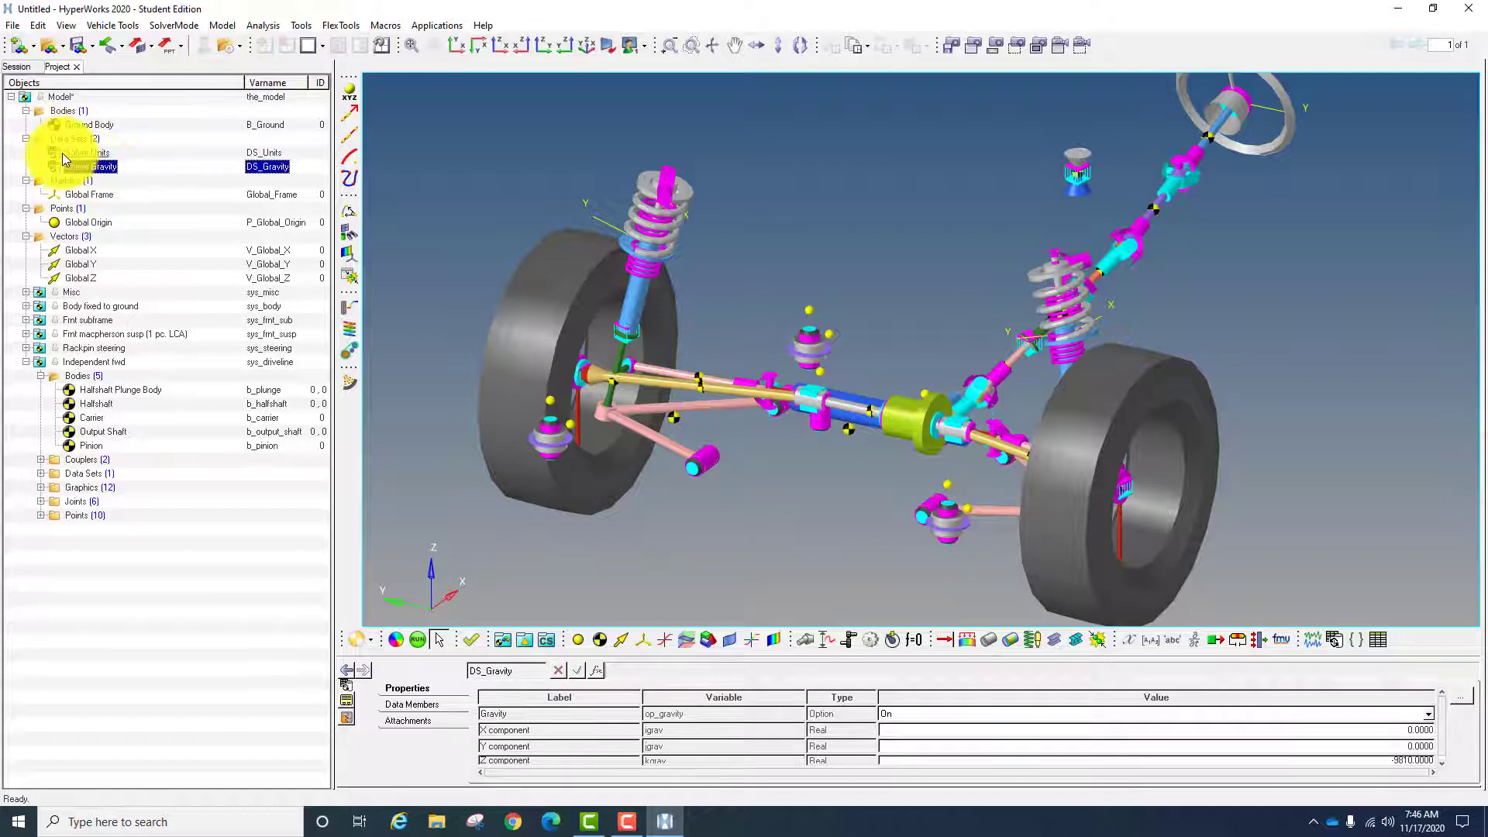
{"action": "left_click", "coordinate": [928, 715]}
{"action": "left_click", "coordinate": [926, 687]}
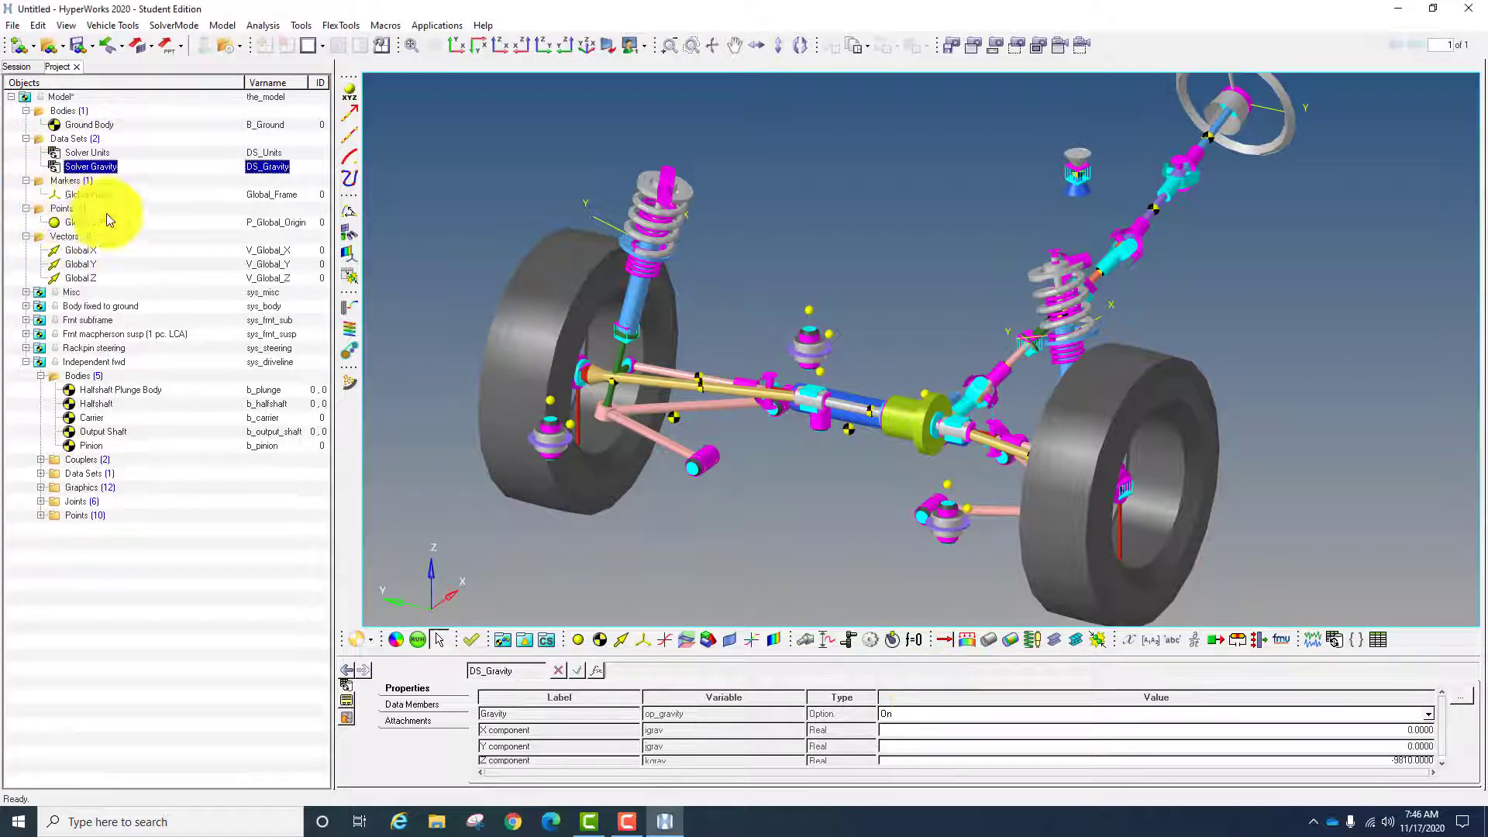
- Review the Global Frame marker and the contents of the Misc system, and collapse Misc, Vectors and Points in the model tree
{"action": "left_click", "coordinate": [82, 199]}
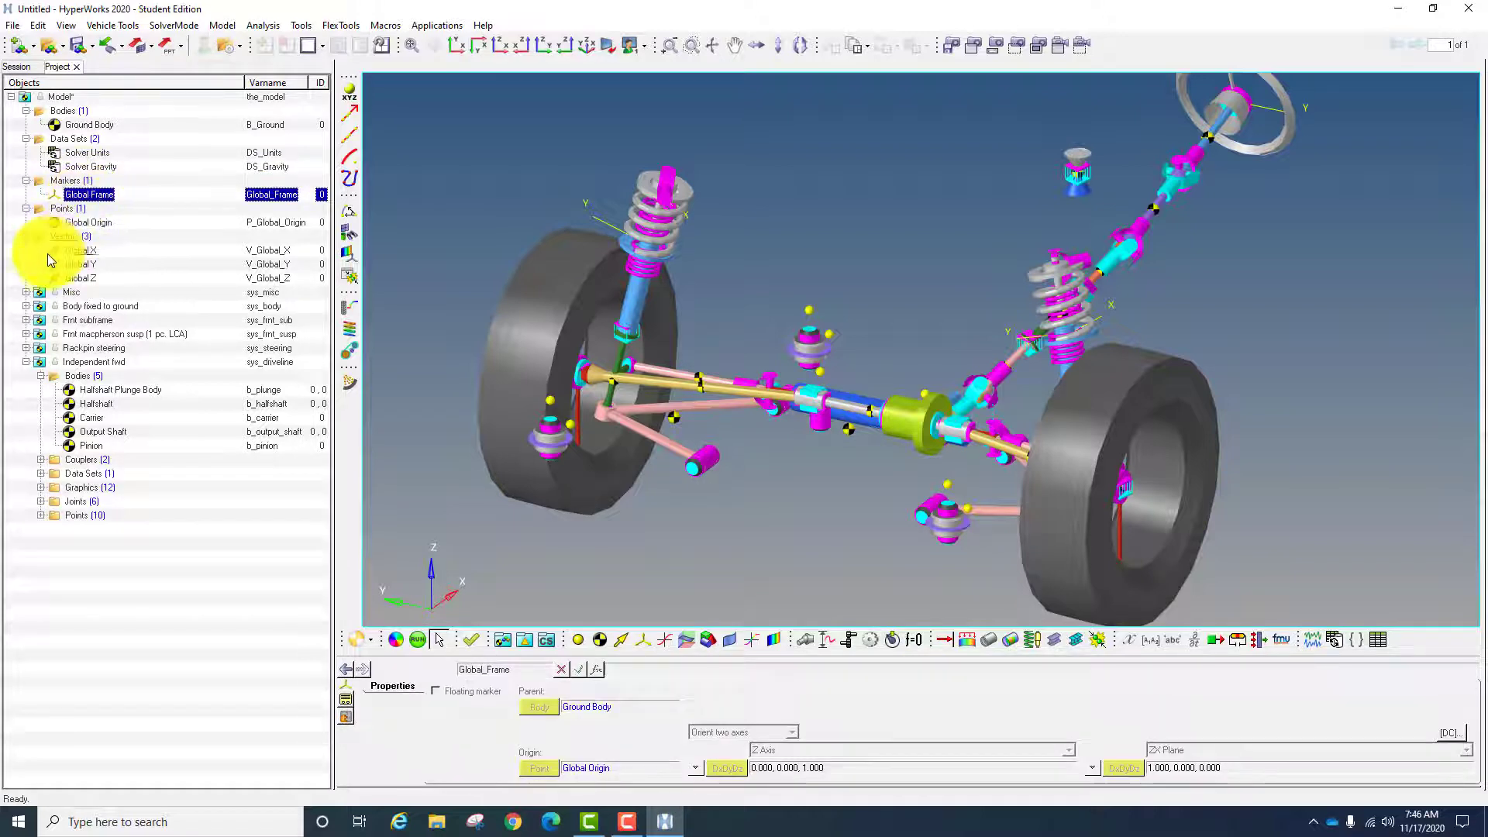
{"action": "left_click", "coordinate": [25, 292]}
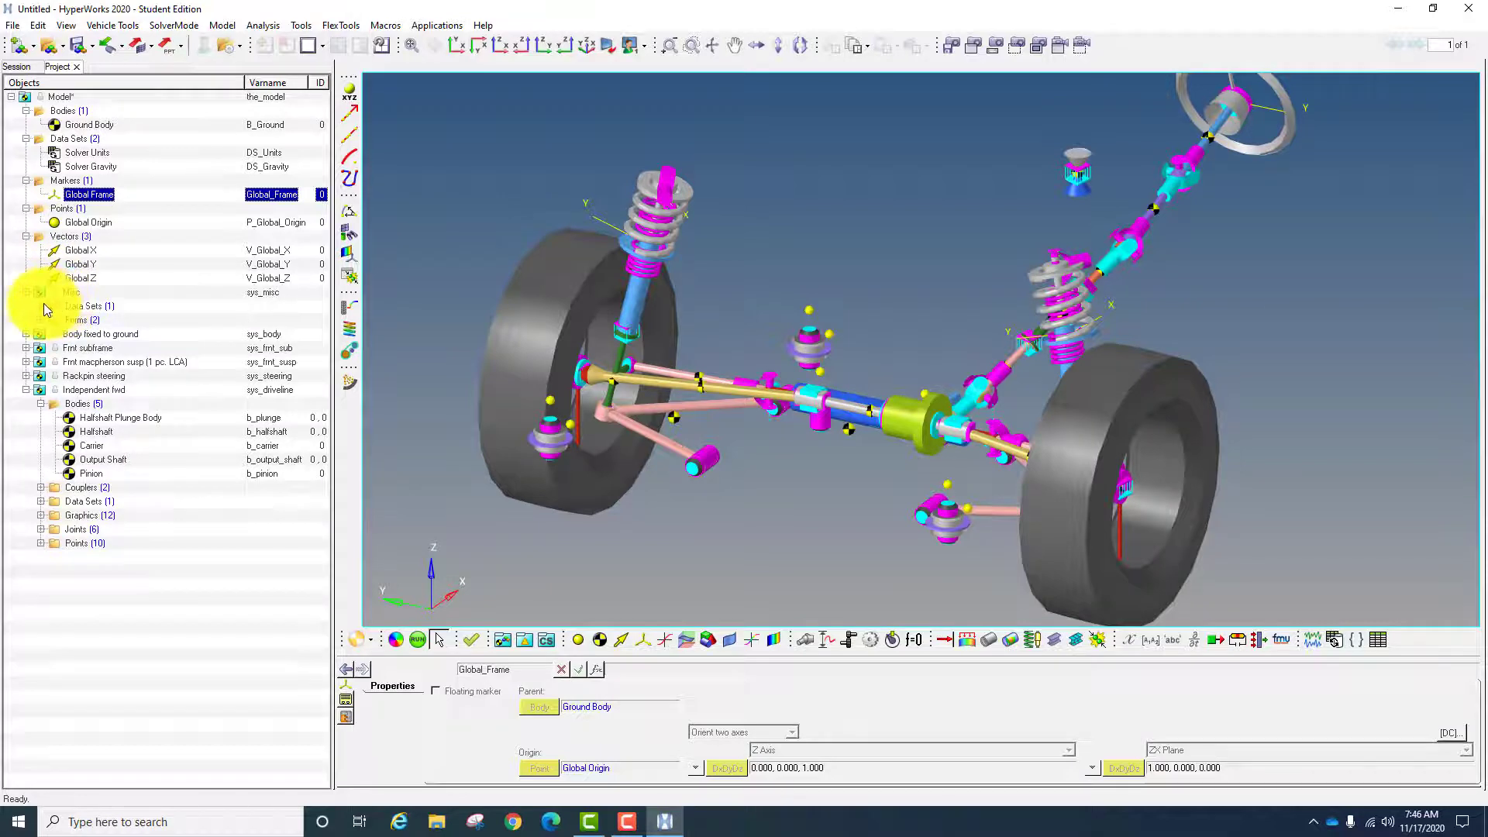
{"action": "left_click", "coordinate": [41, 307]}
{"action": "left_click", "coordinate": [41, 306]}
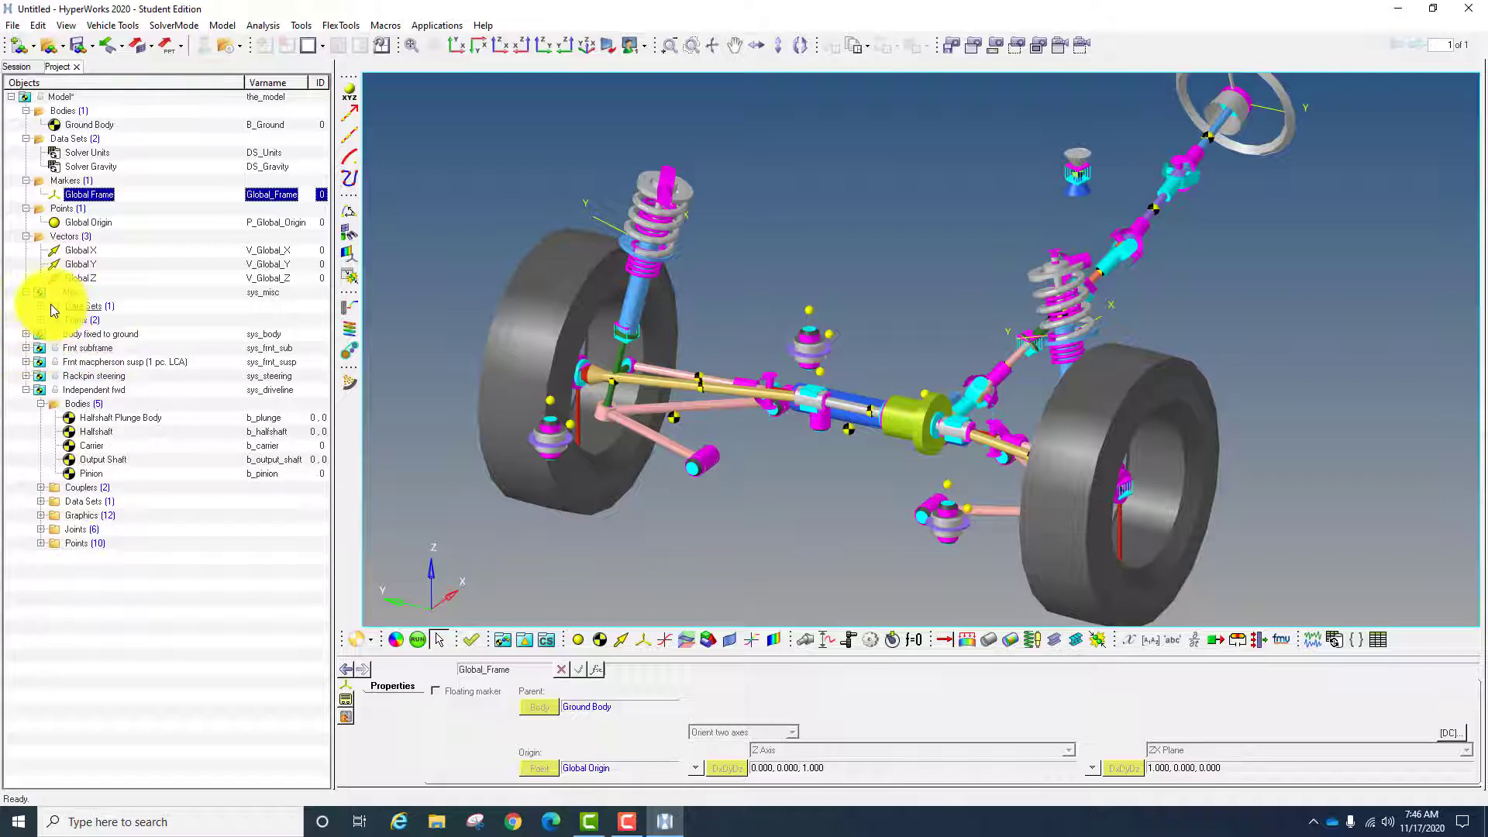
{"action": "left_click", "coordinate": [25, 292]}
{"action": "left_click", "coordinate": [26, 236]}
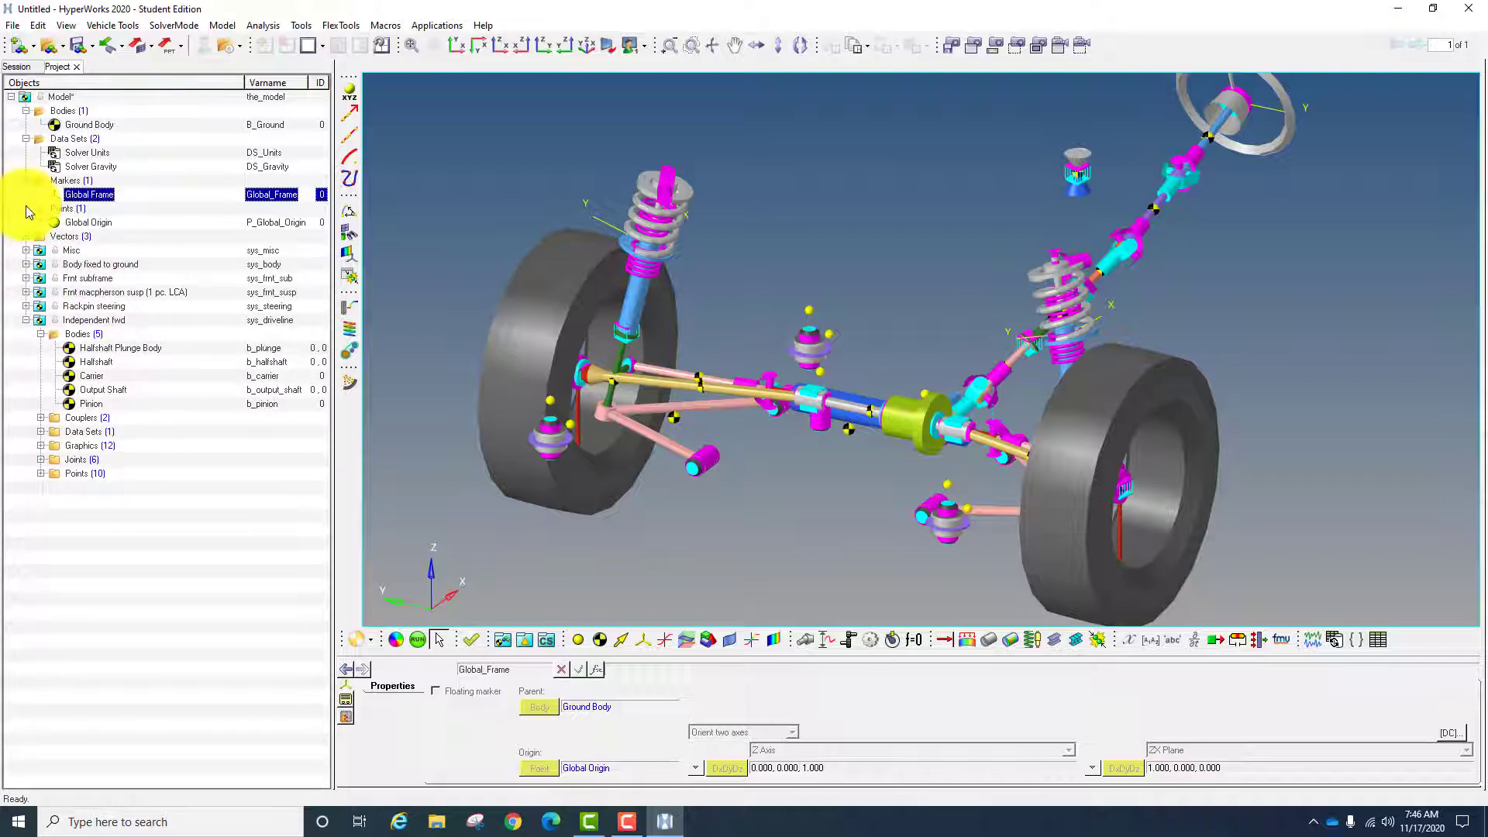
{"action": "left_click", "coordinate": [26, 208]}
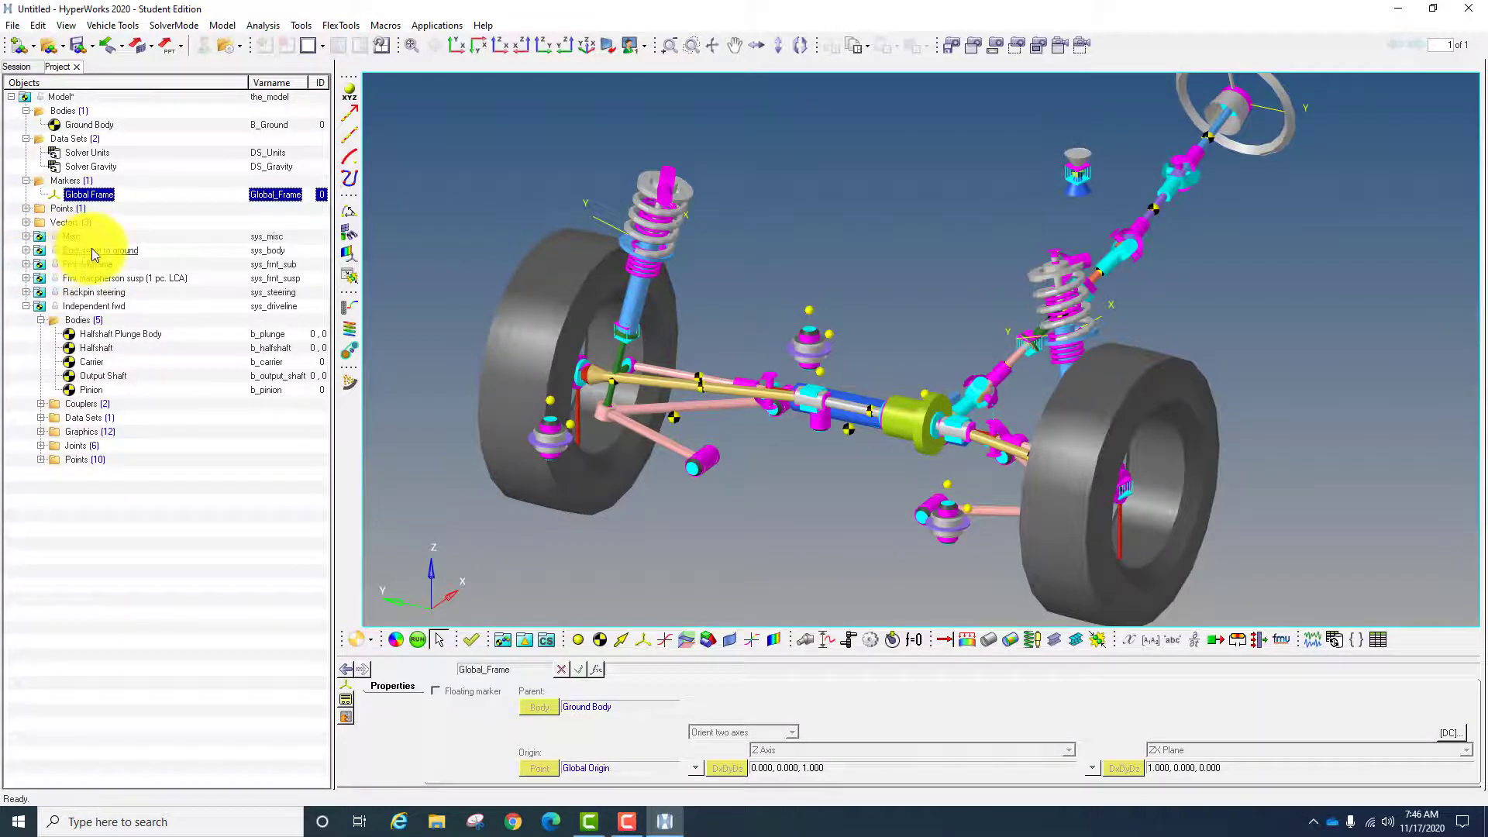
- Review the Vehicle Body's mass and inertia properties and the connectivity of its rigid joint to ground in the Body fixed to ground system
{"action": "left_click", "coordinate": [26, 250]}
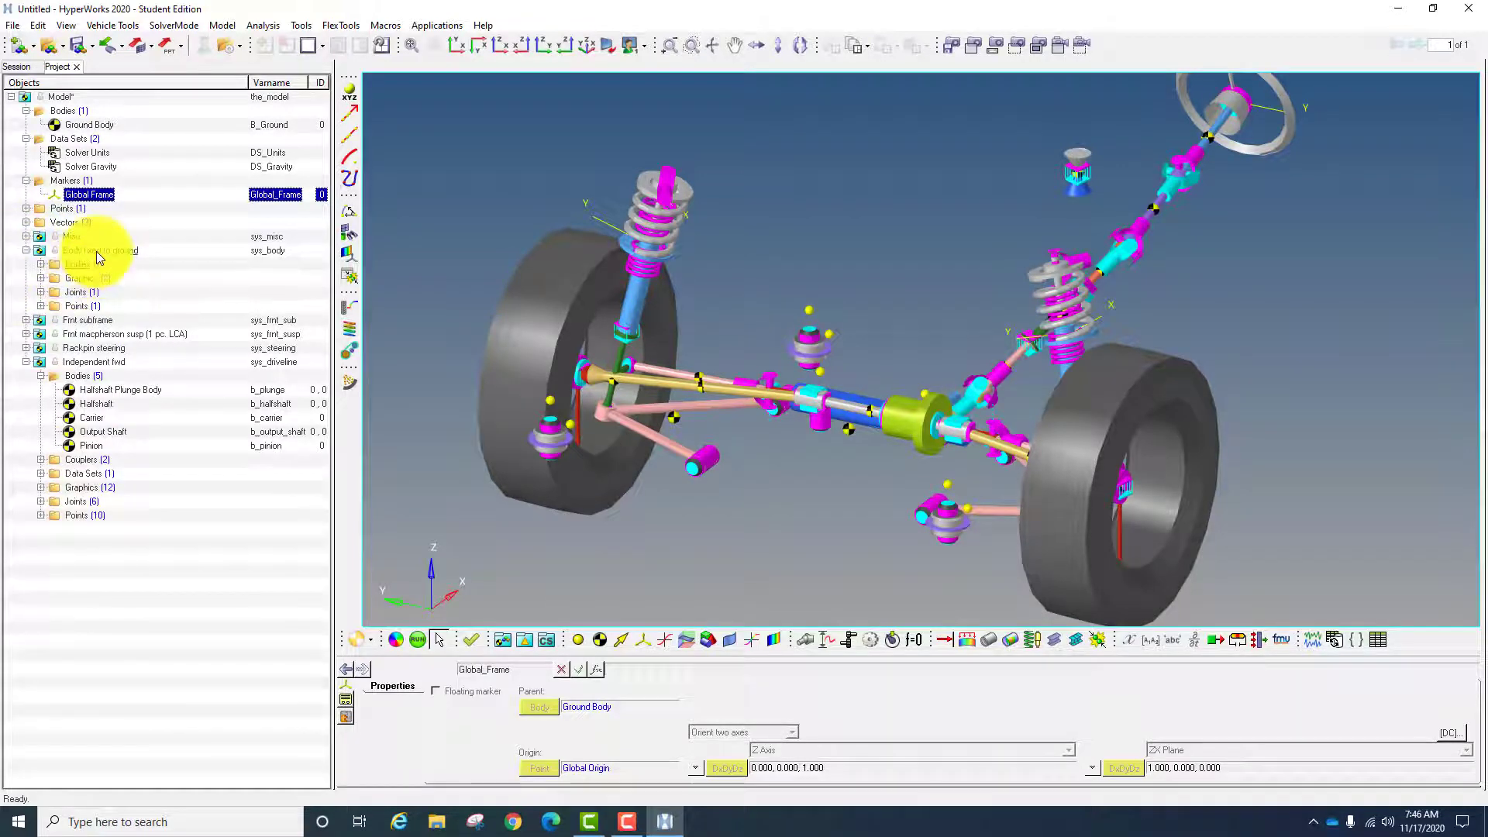
{"action": "left_click", "coordinate": [40, 264]}
{"action": "left_click", "coordinate": [97, 278]}
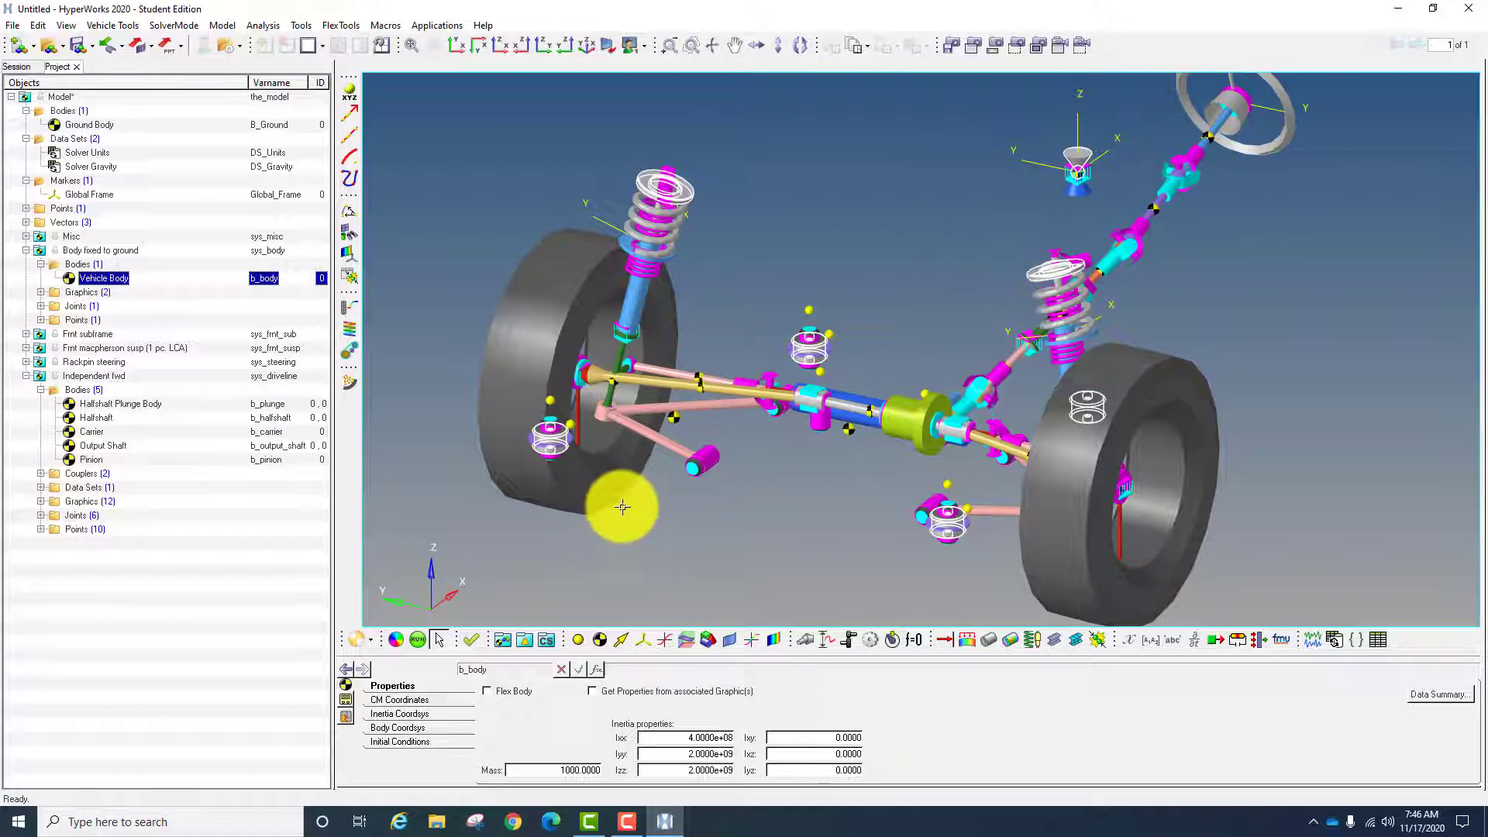
{"action": "left_click", "coordinate": [550, 771]}
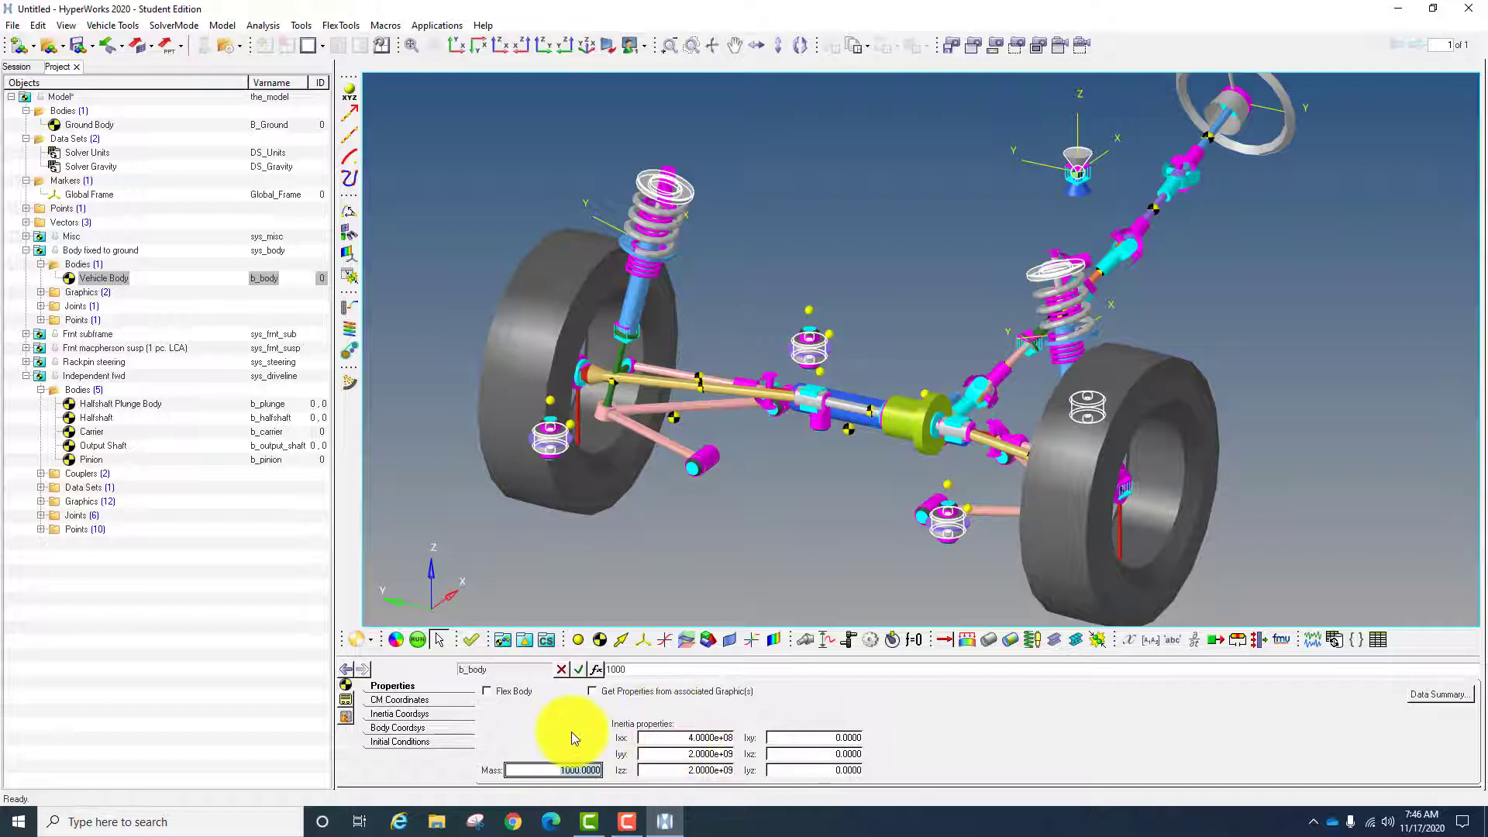
{"action": "key", "text": "Return"}
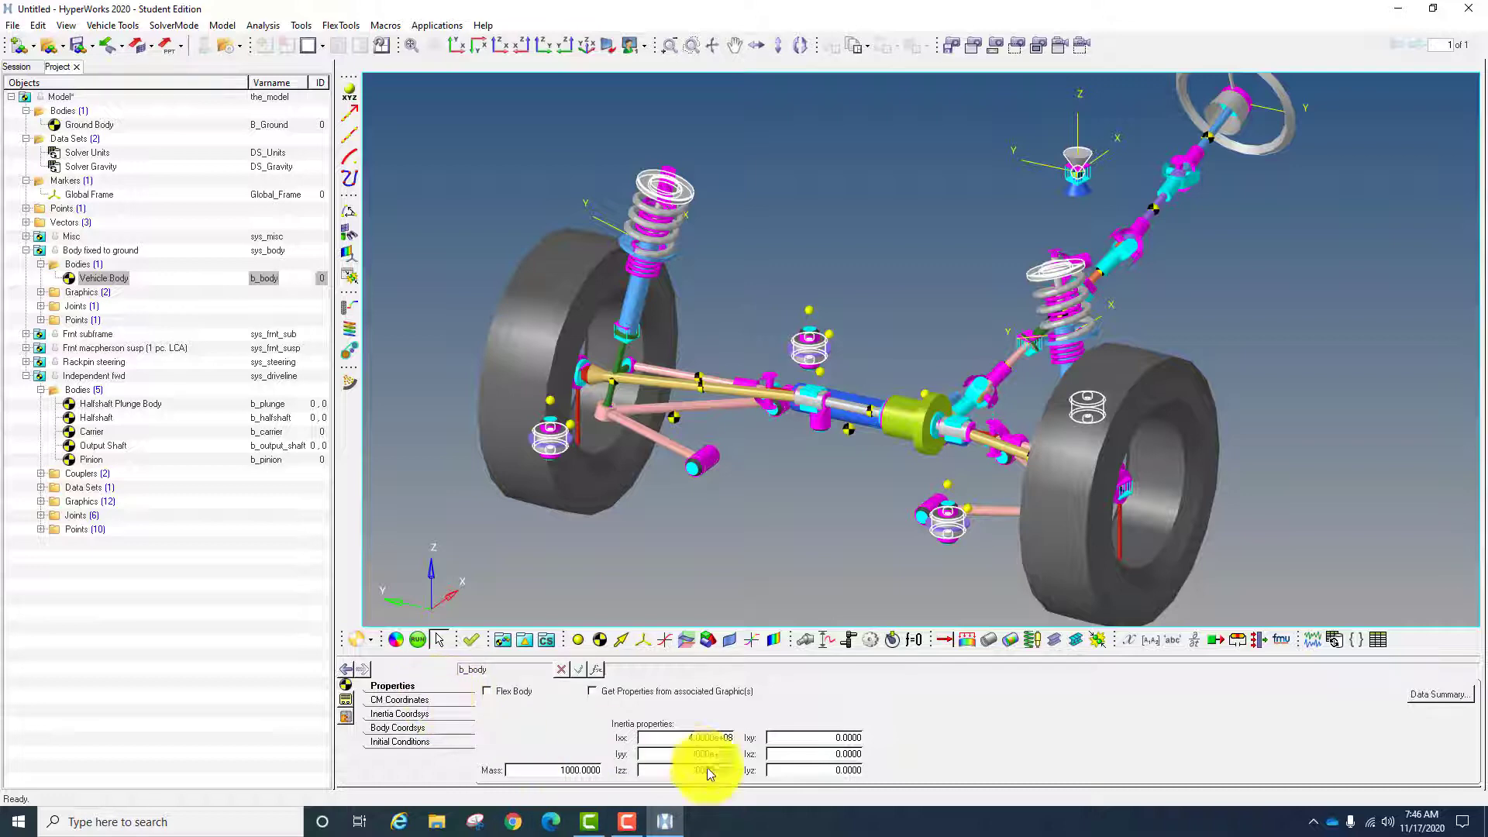
{"action": "left_click", "coordinate": [41, 307]}
{"action": "left_click", "coordinate": [105, 321]}
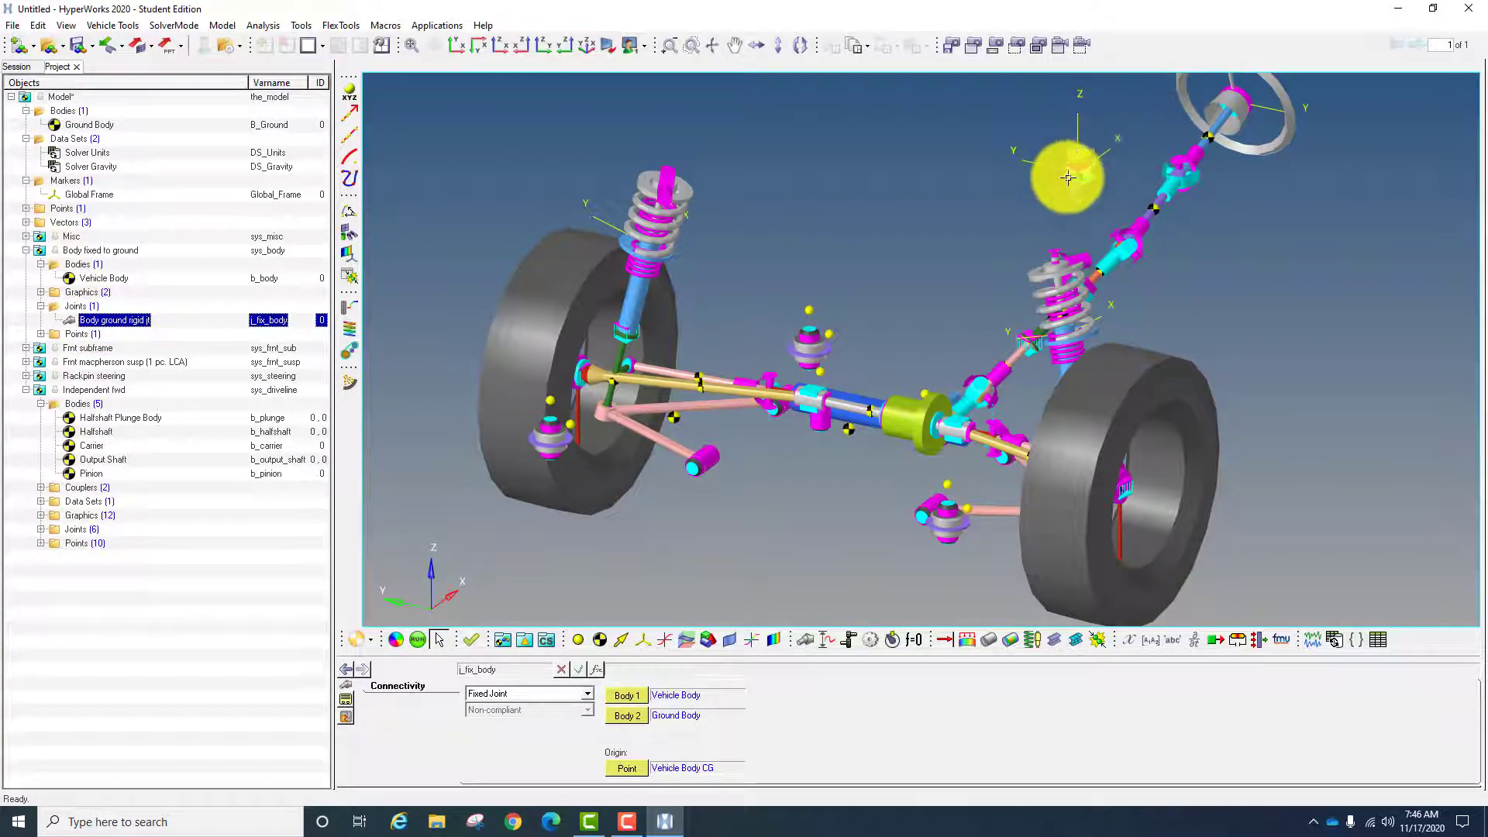
- Expand the front subframe system's bodies and review the Subframe Body's mass and inertia properties
{"action": "left_click", "coordinate": [26, 348]}
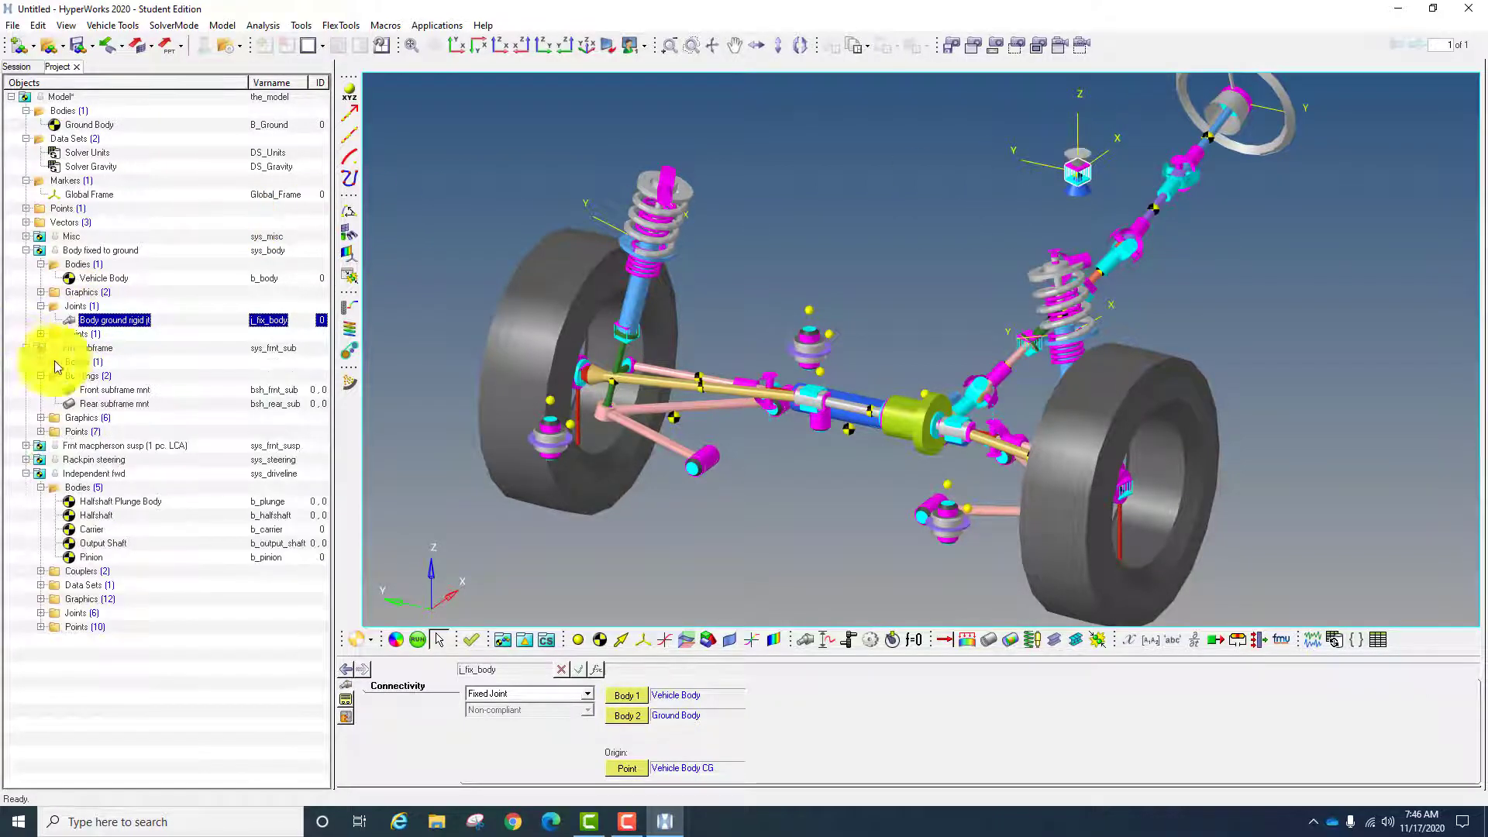
{"action": "left_click", "coordinate": [39, 362]}
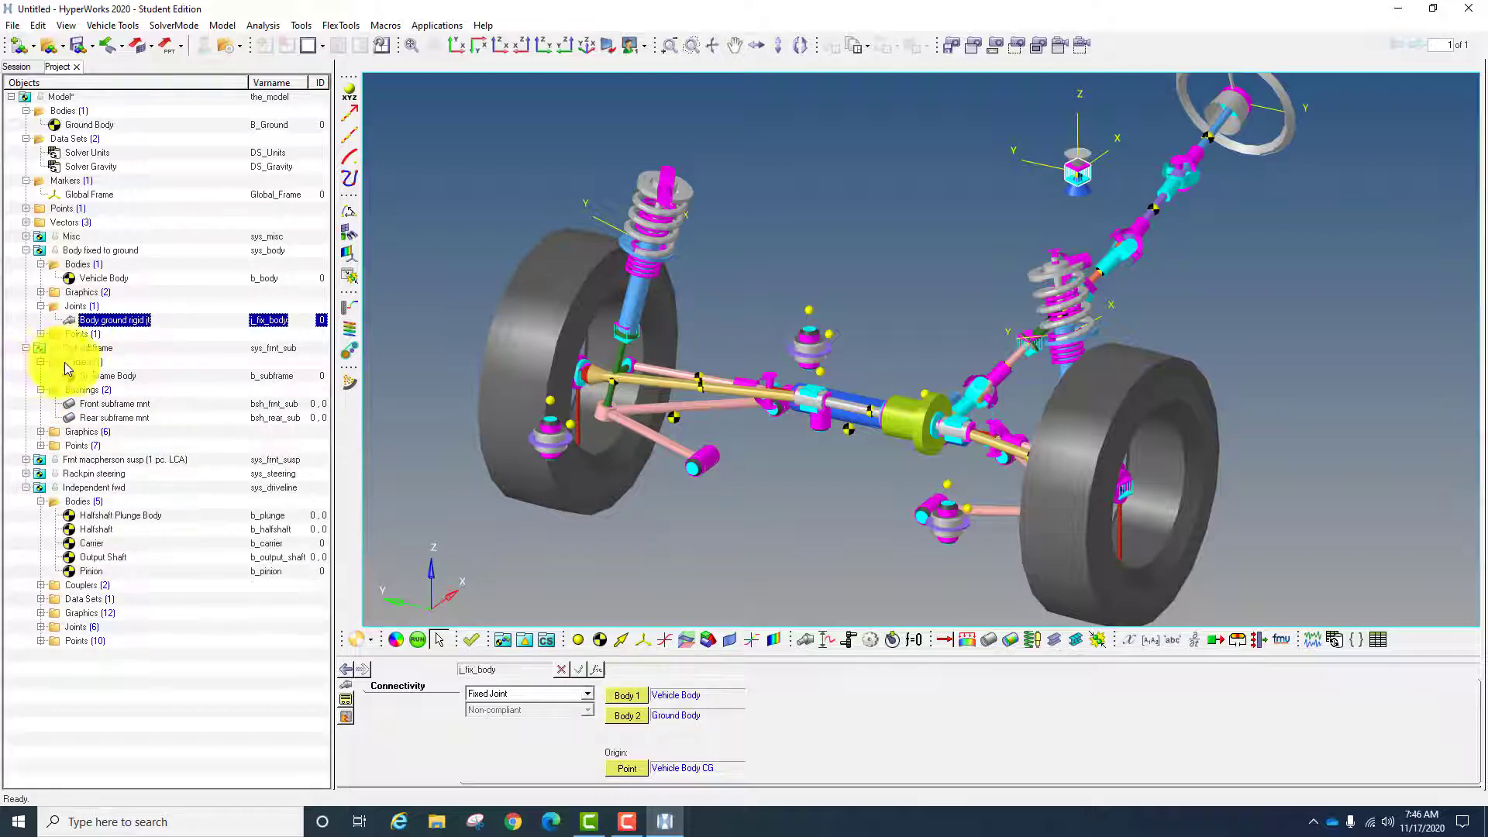
{"action": "left_click", "coordinate": [99, 375]}
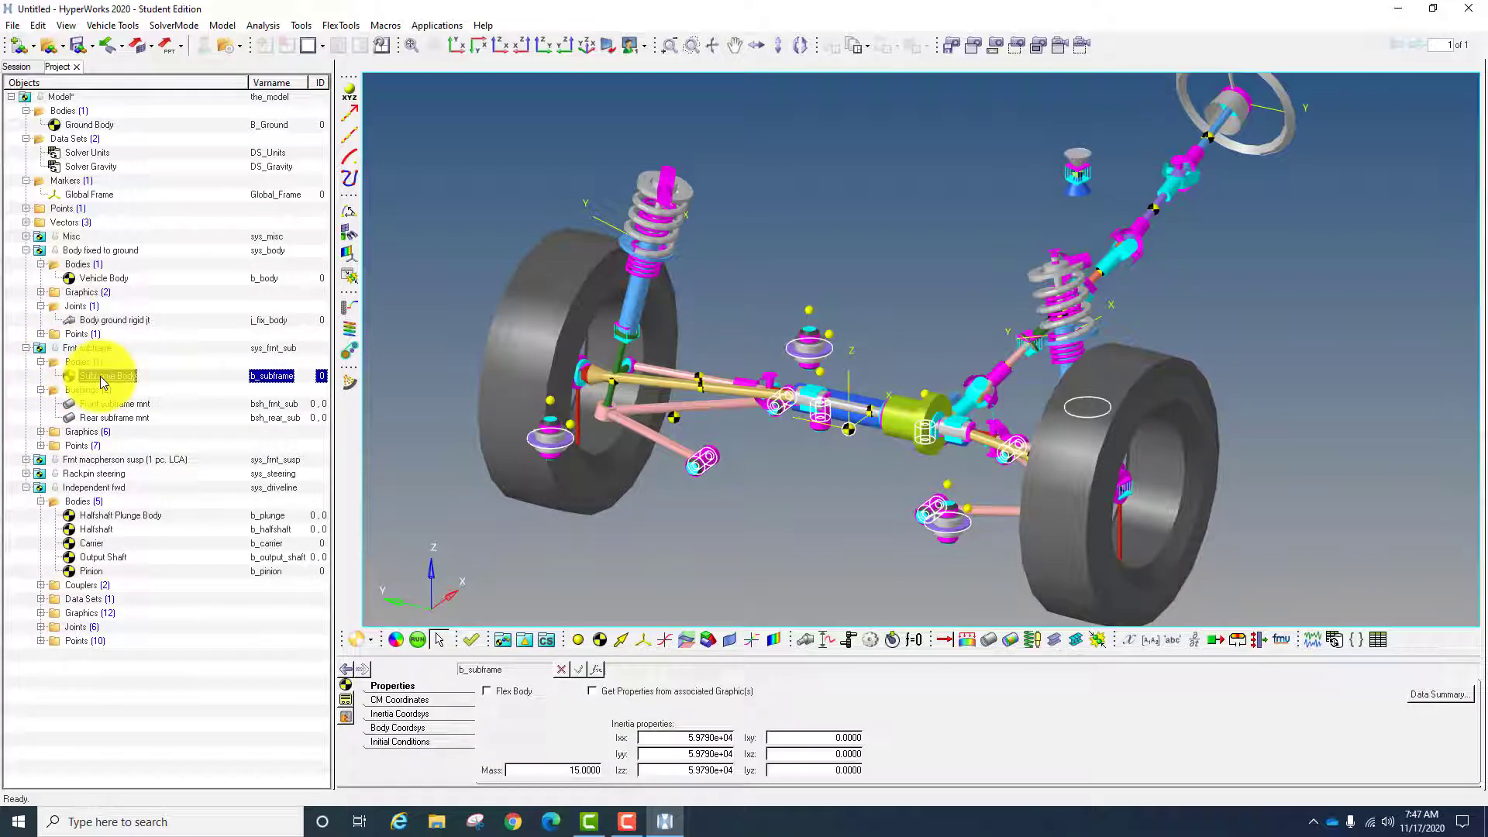
{"action": "left_click", "coordinate": [563, 769]}
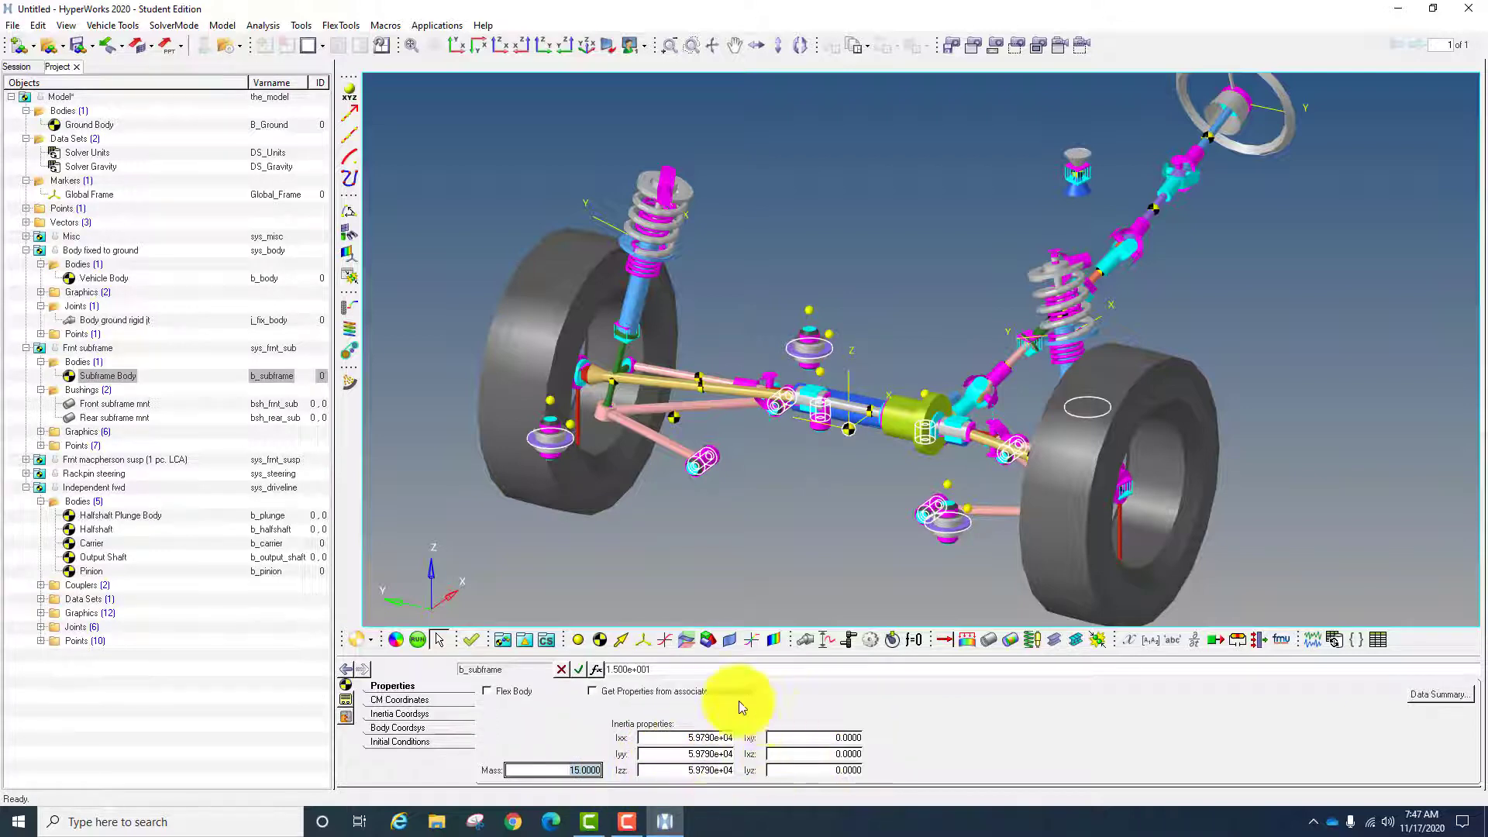
- Compare the connectivity and locations of the front and rear subframe mount bushings, viewing the model from above
{"action": "left_click", "coordinate": [110, 403]}
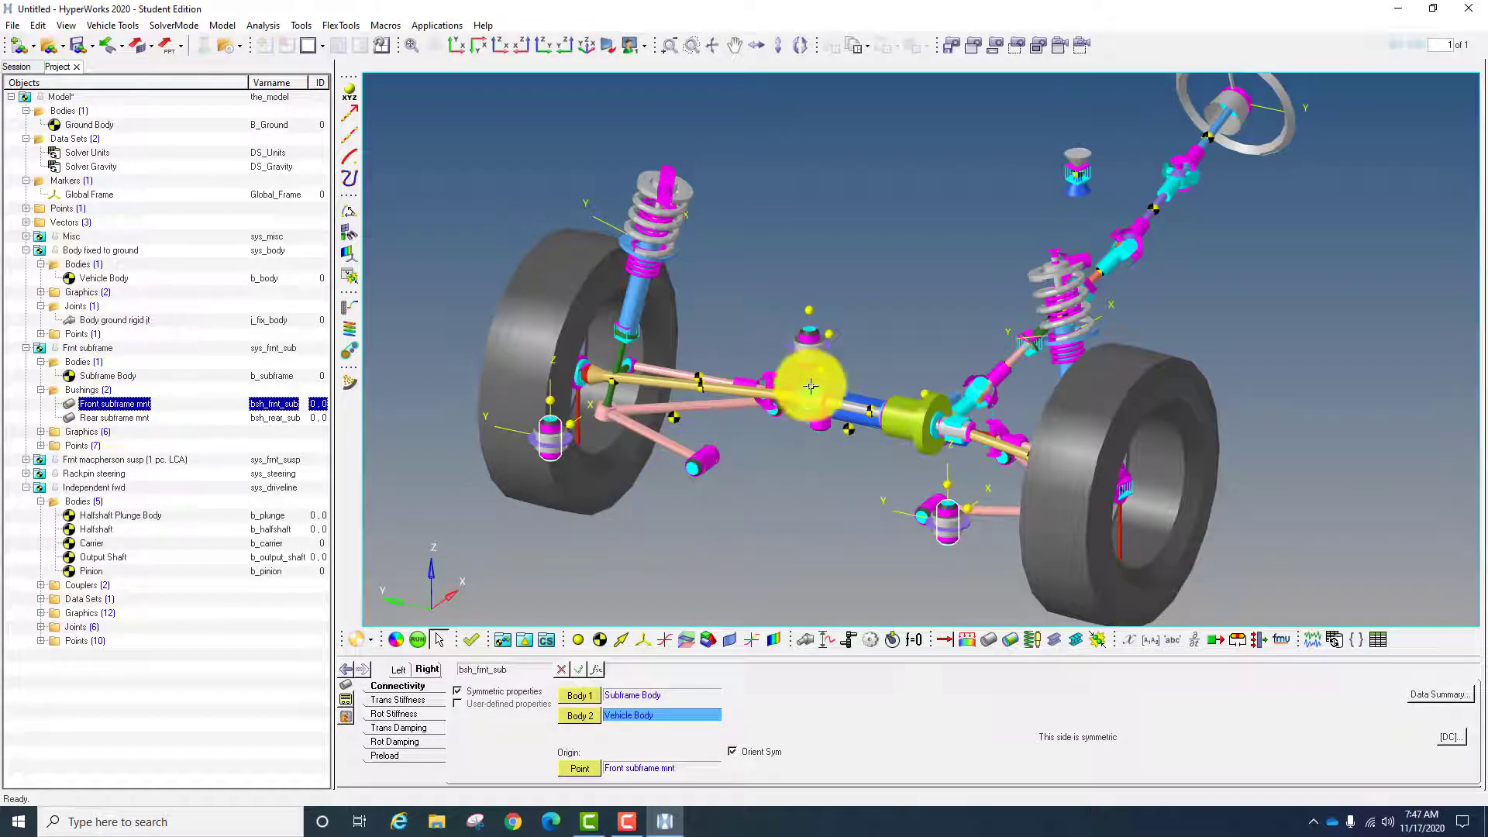
{"action": "left_click_drag", "start_coordinate": [810, 371], "coordinate": [577, 359], "text": "ctrl"}
{"action": "left_click", "coordinate": [128, 418]}
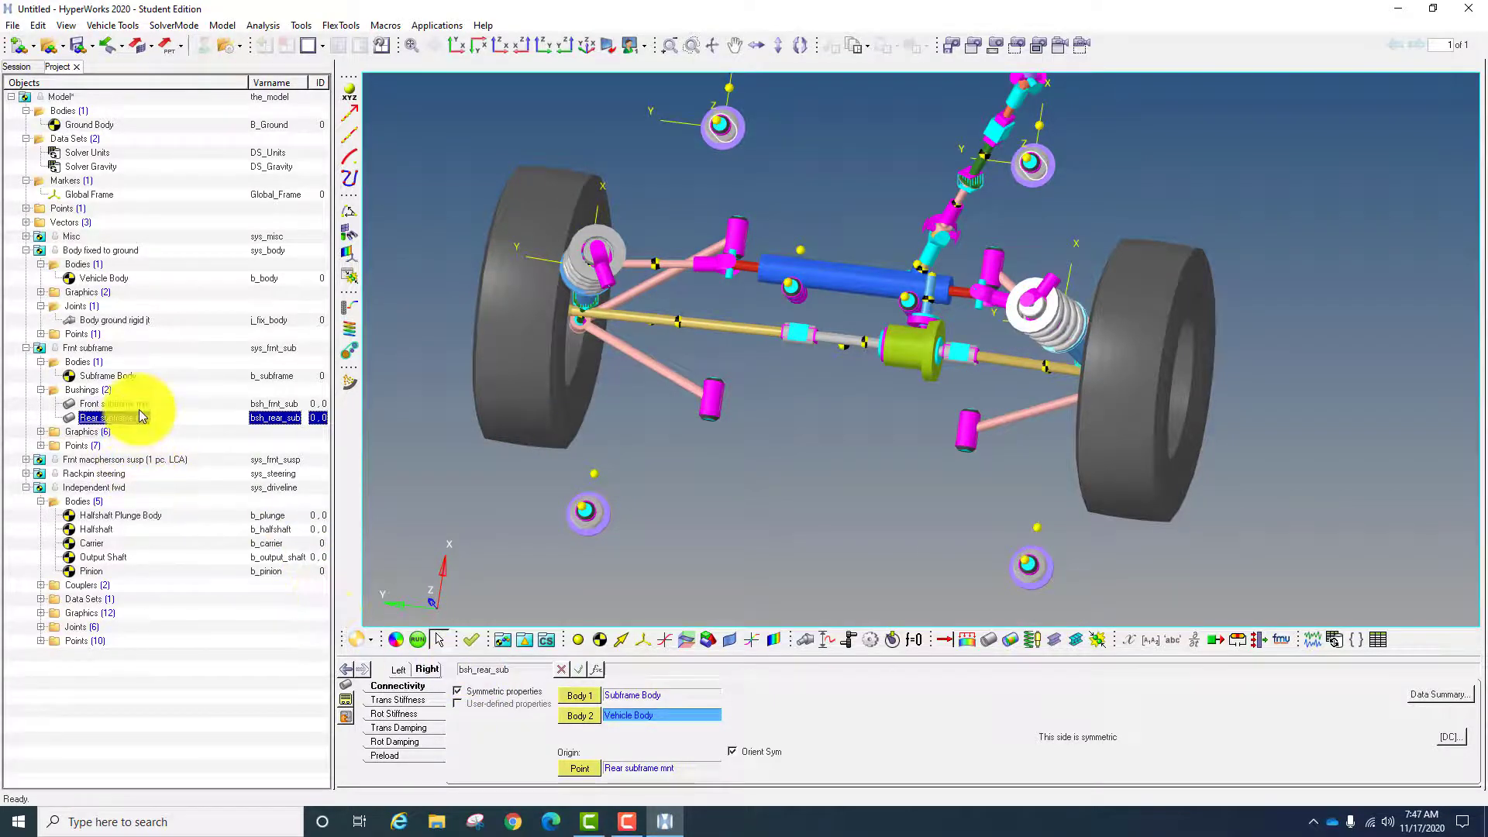
{"action": "left_click", "coordinate": [142, 404]}
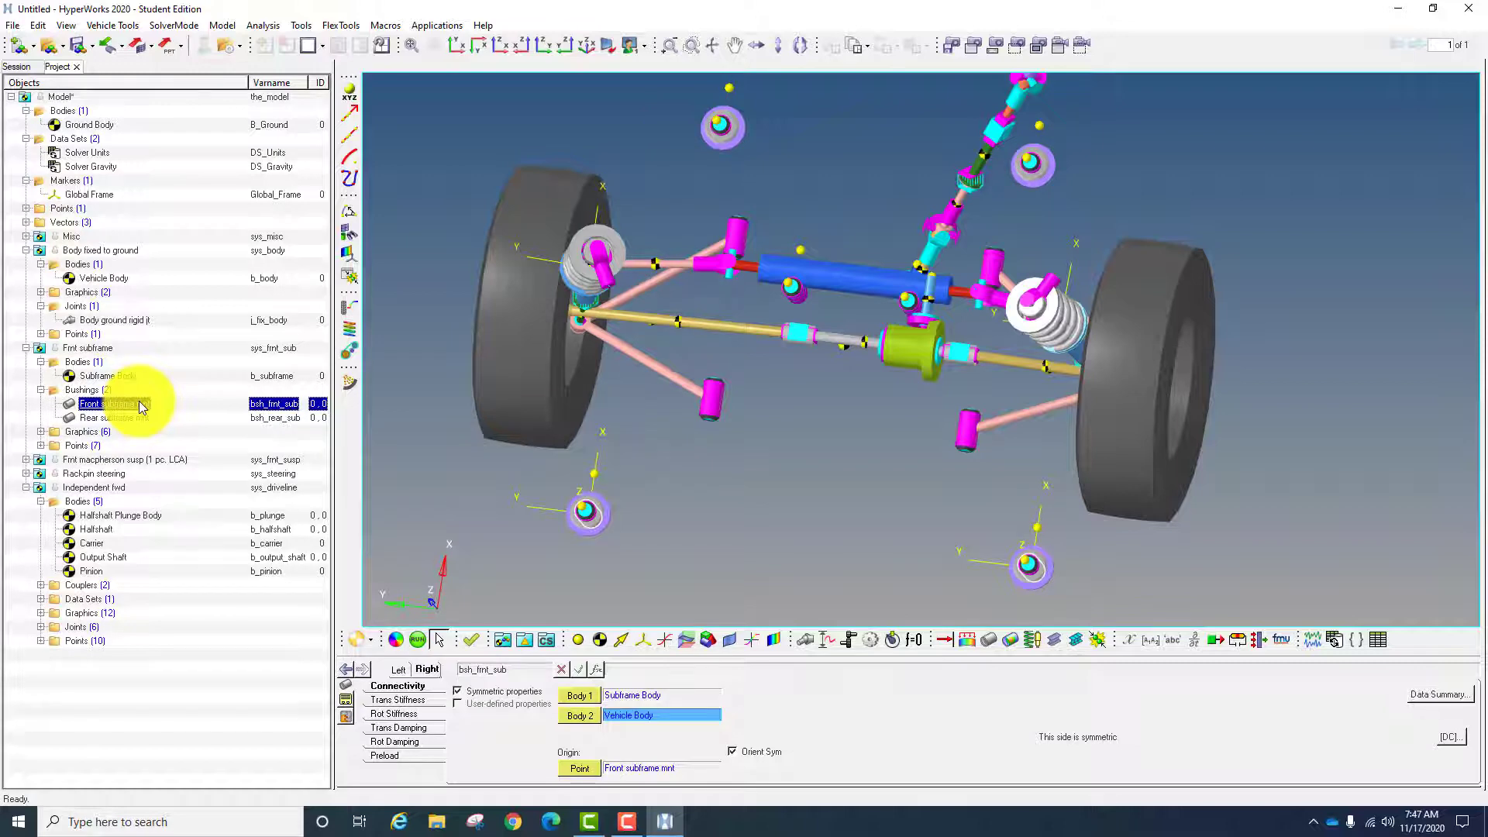
- Review the front subframe mount's translational and rotational stiffness, and check its left-side connectivity and translational stiffness
{"action": "left_click", "coordinate": [390, 702]}
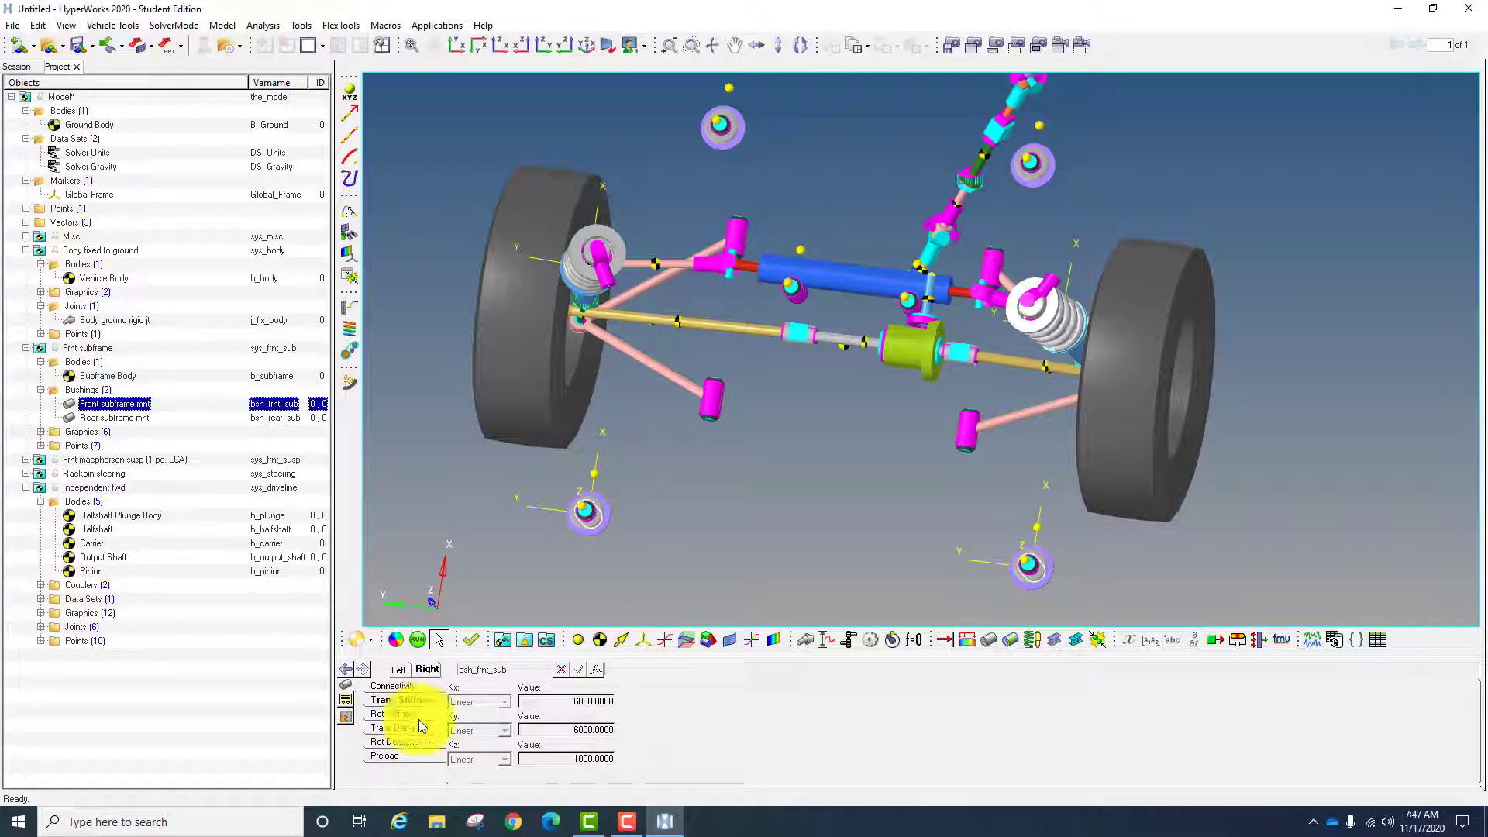
{"action": "left_click", "coordinate": [379, 717]}
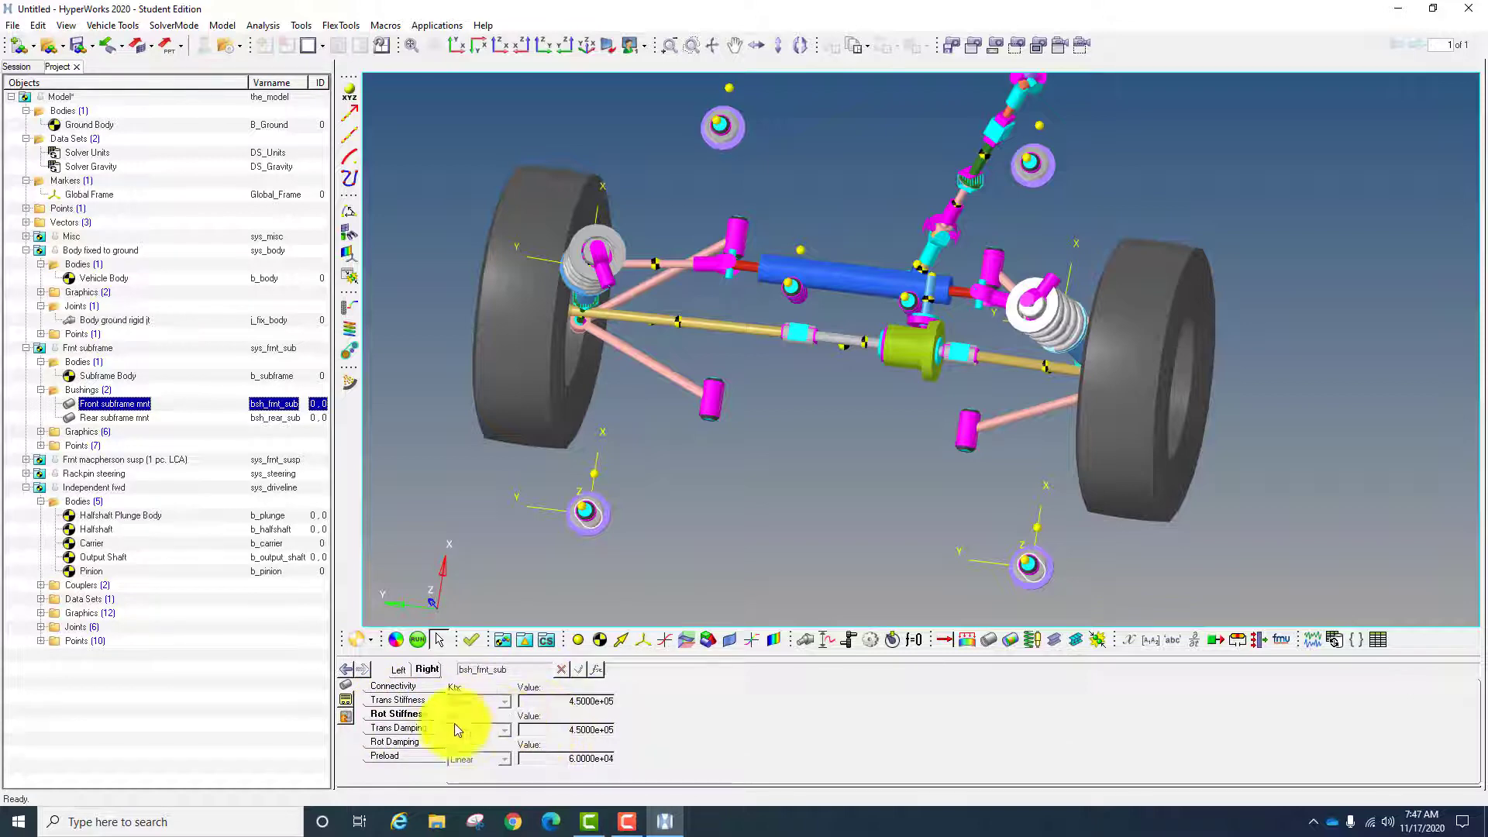
{"action": "left_click", "coordinate": [397, 668]}
{"action": "left_click", "coordinate": [410, 687]}
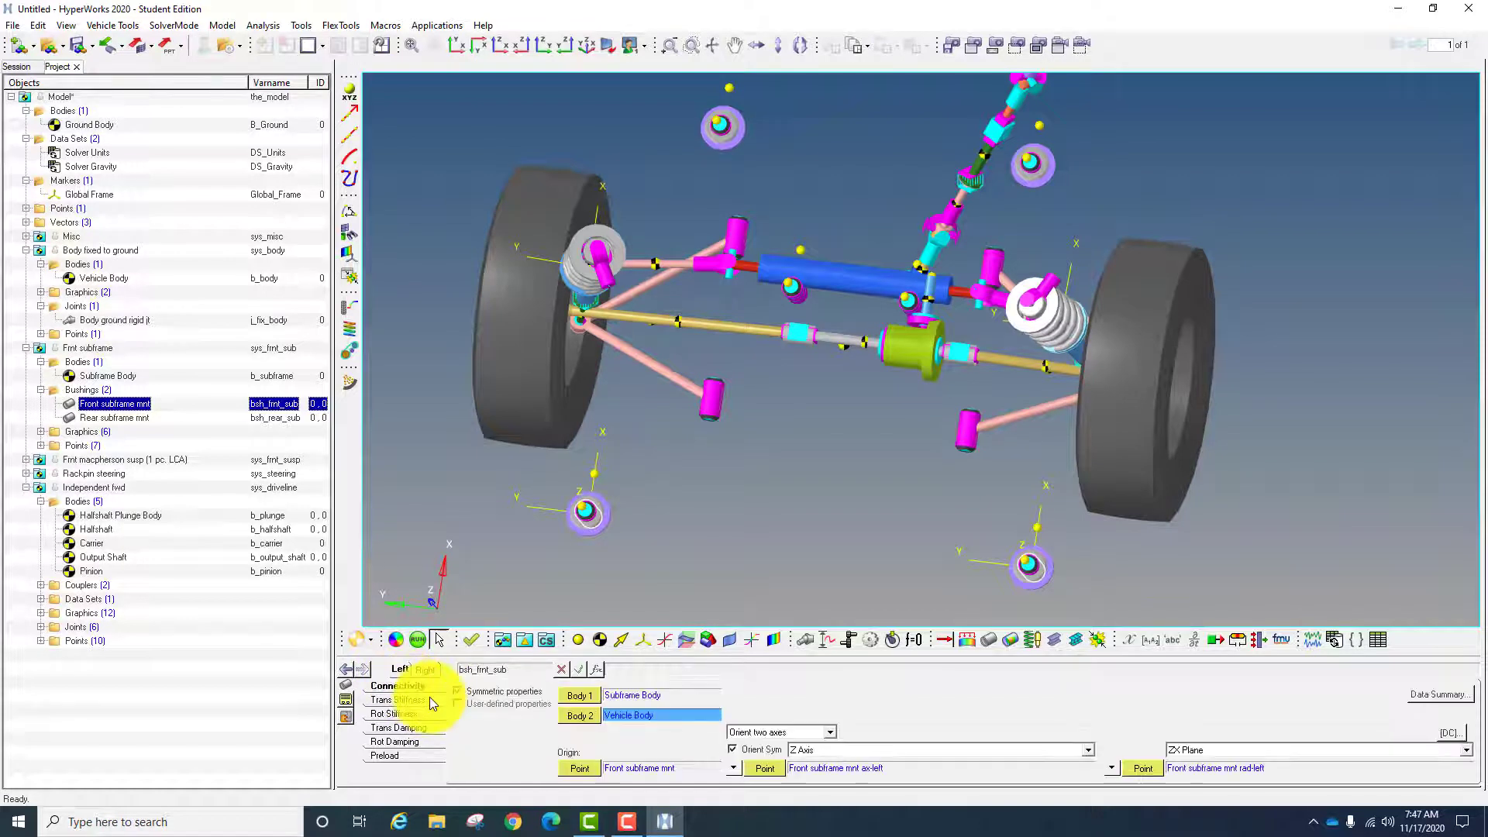
{"action": "left_click", "coordinate": [403, 700]}
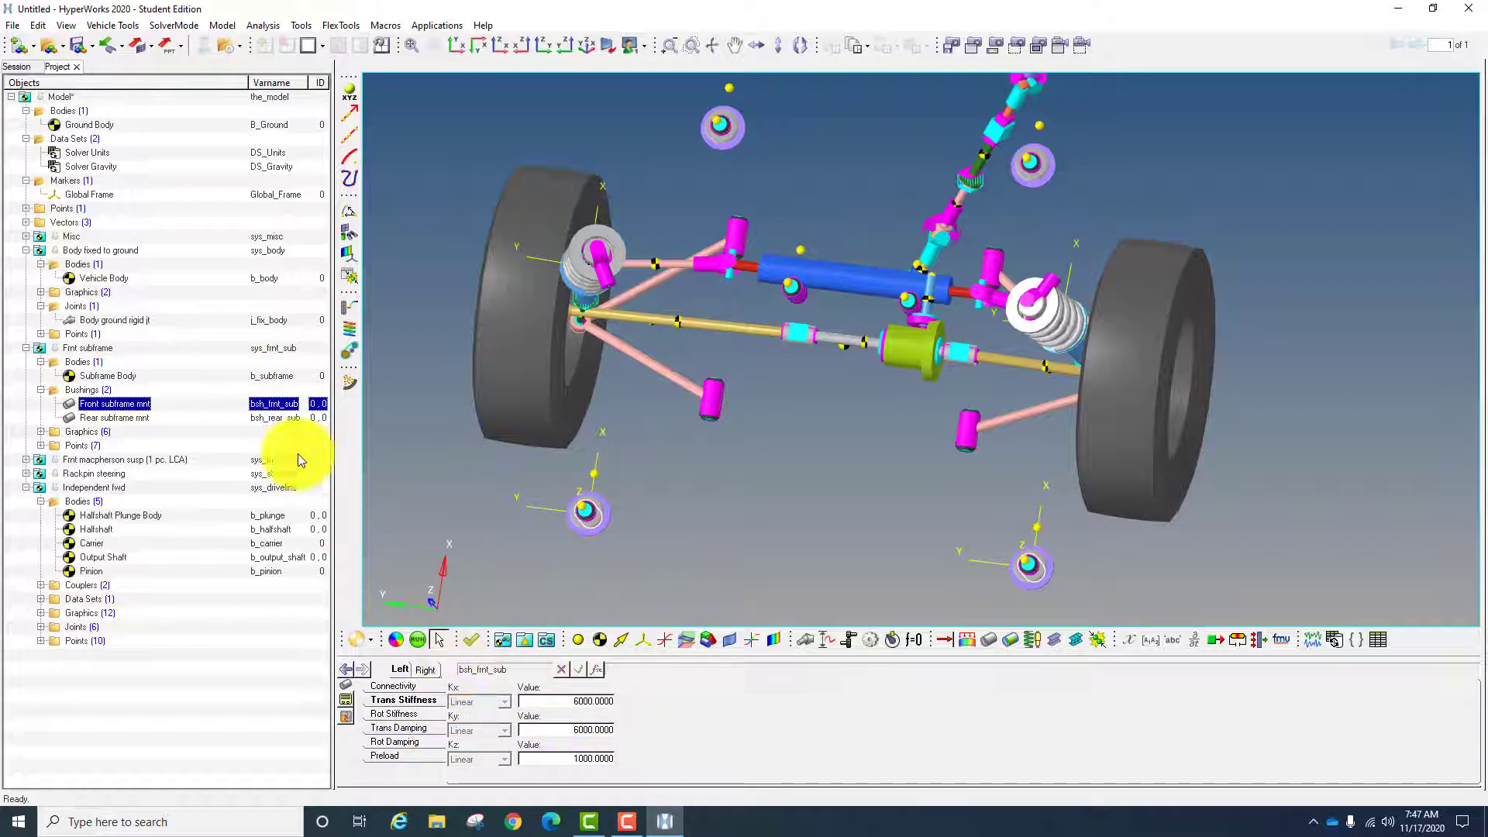
- Review the mass properties and locations of the knuckle, lower control arm, wheel and wheel hub in the front MacPherson suspension system
{"action": "left_click", "coordinate": [25, 460]}
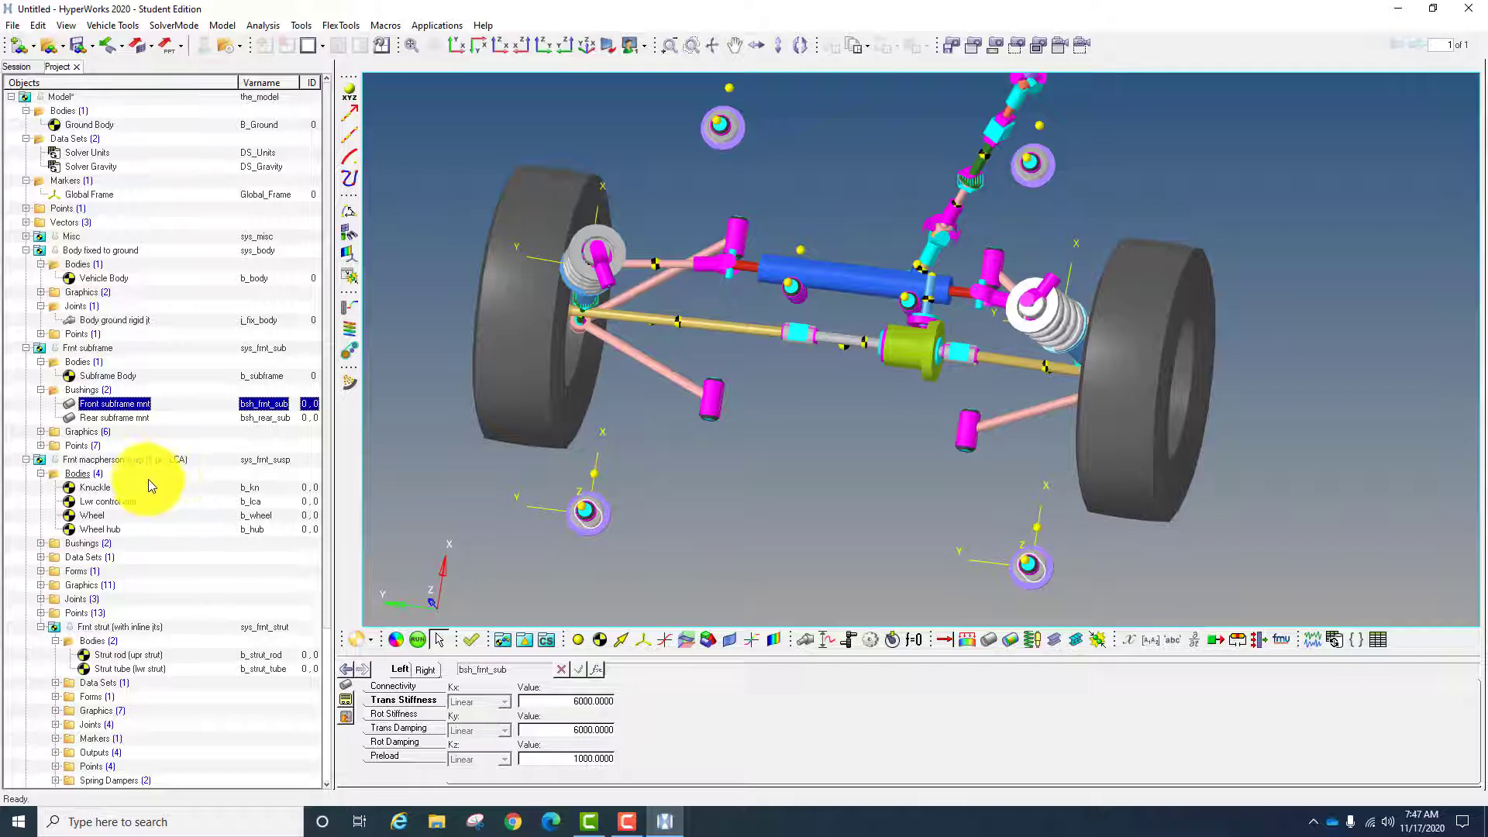
{"action": "left_click", "coordinate": [93, 487]}
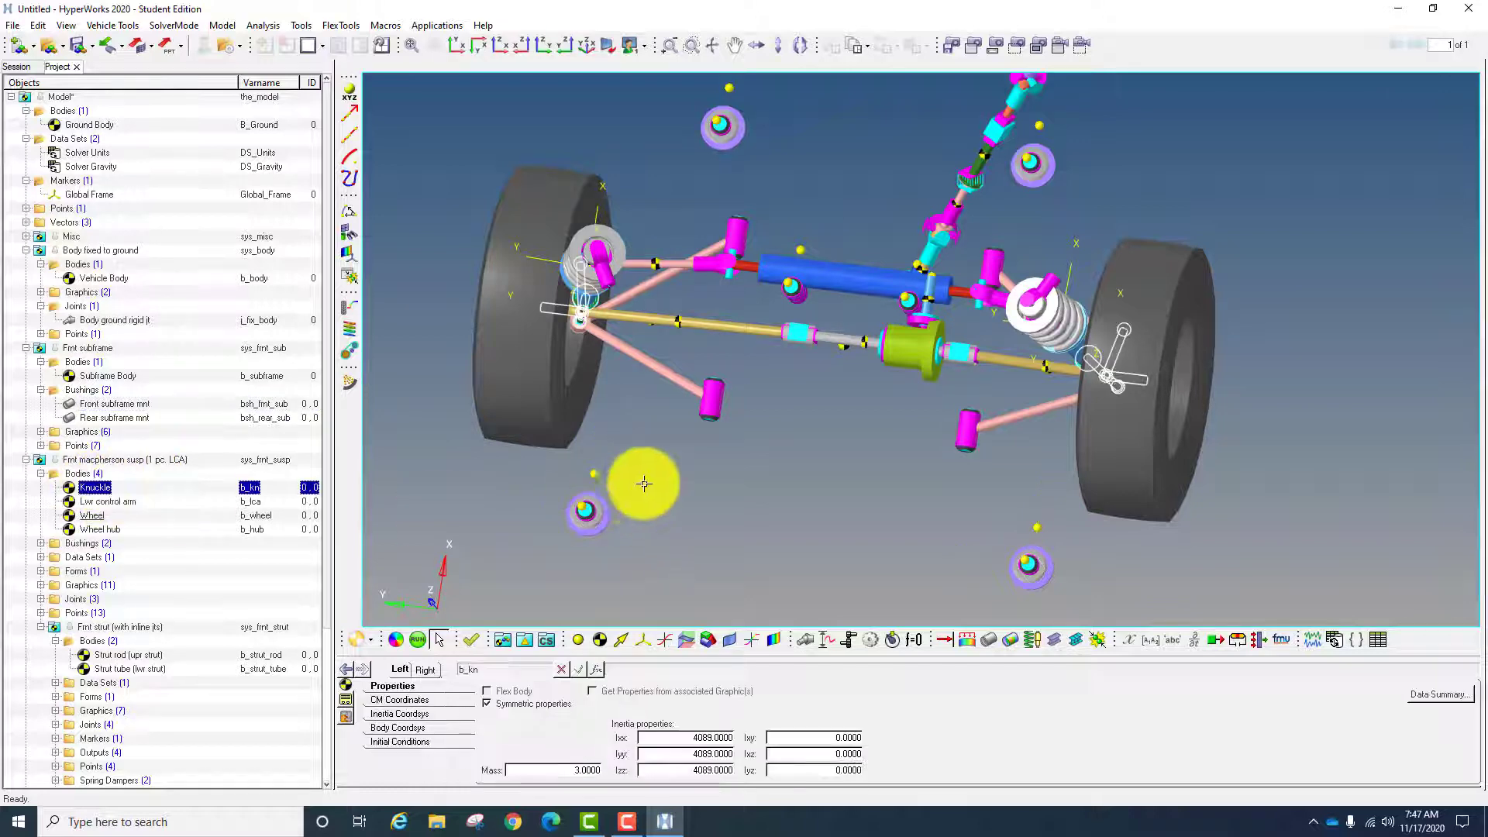
{"action": "left_click_drag", "start_coordinate": [613, 477], "coordinate": [637, 414], "text": "ctrl"}
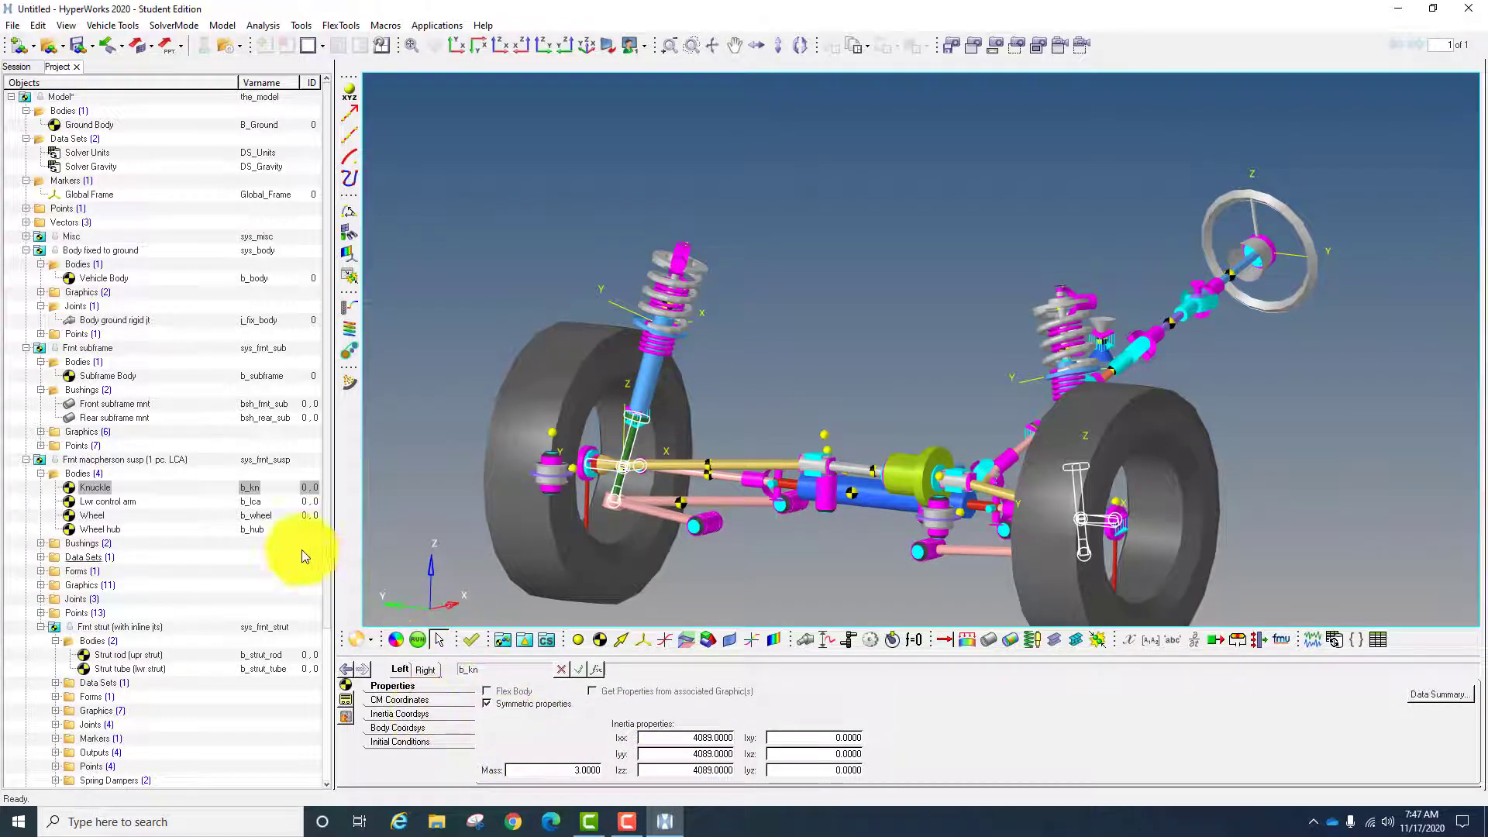
{"action": "left_click", "coordinate": [122, 501]}
{"action": "left_click_drag", "start_coordinate": [764, 496], "coordinate": [699, 357], "text": "ctrl"}
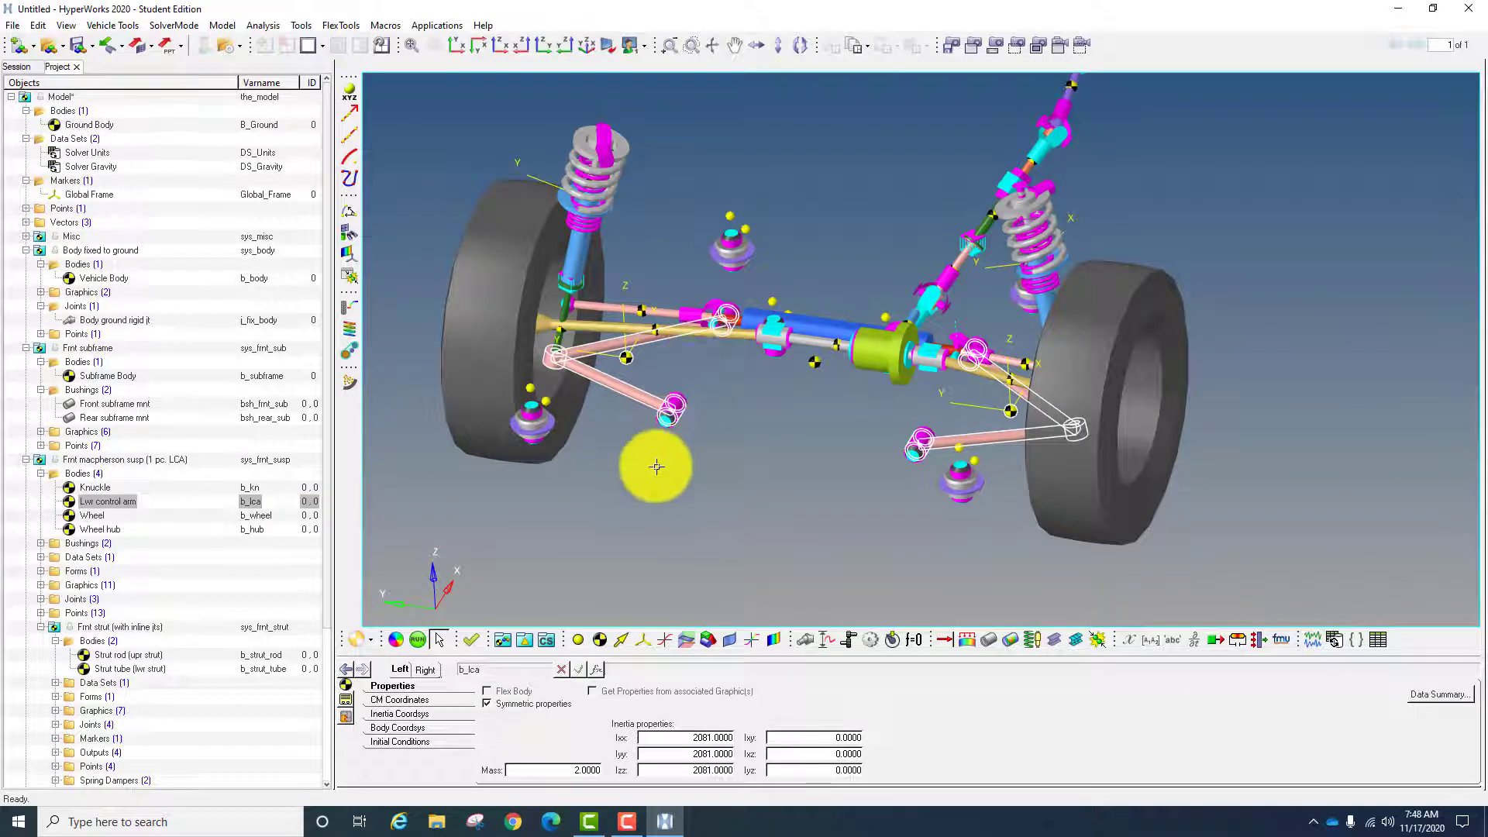
{"action": "left_click", "coordinate": [93, 515]}
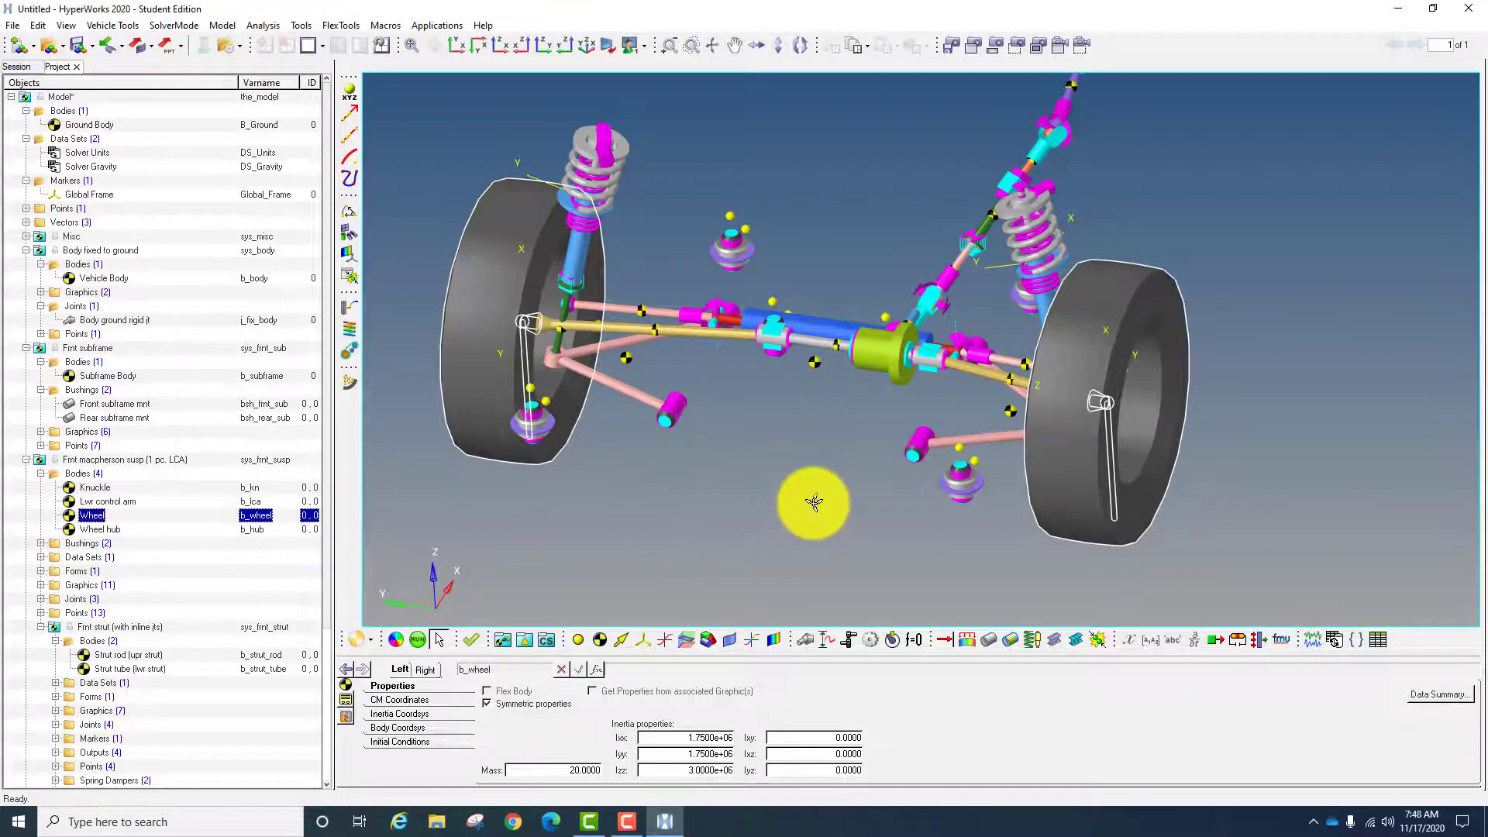
{"action": "left_click_drag", "start_coordinate": [814, 498], "coordinate": [841, 527], "text": "ctrl"}
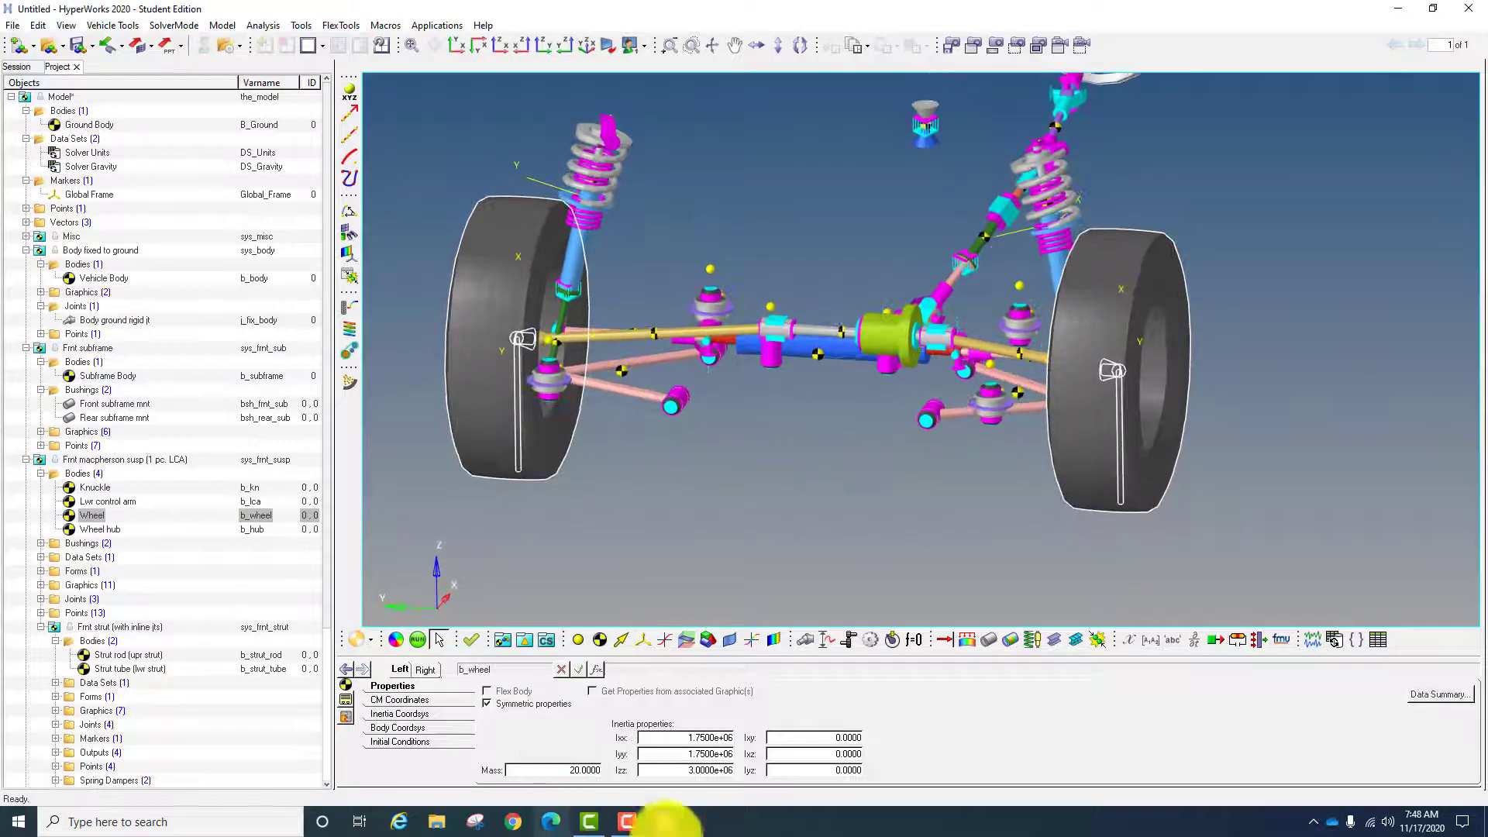
{"action": "left_click", "coordinate": [114, 528]}
{"action": "left_click_drag", "start_coordinate": [841, 325], "coordinate": [35, 542], "text": "ctrl"}
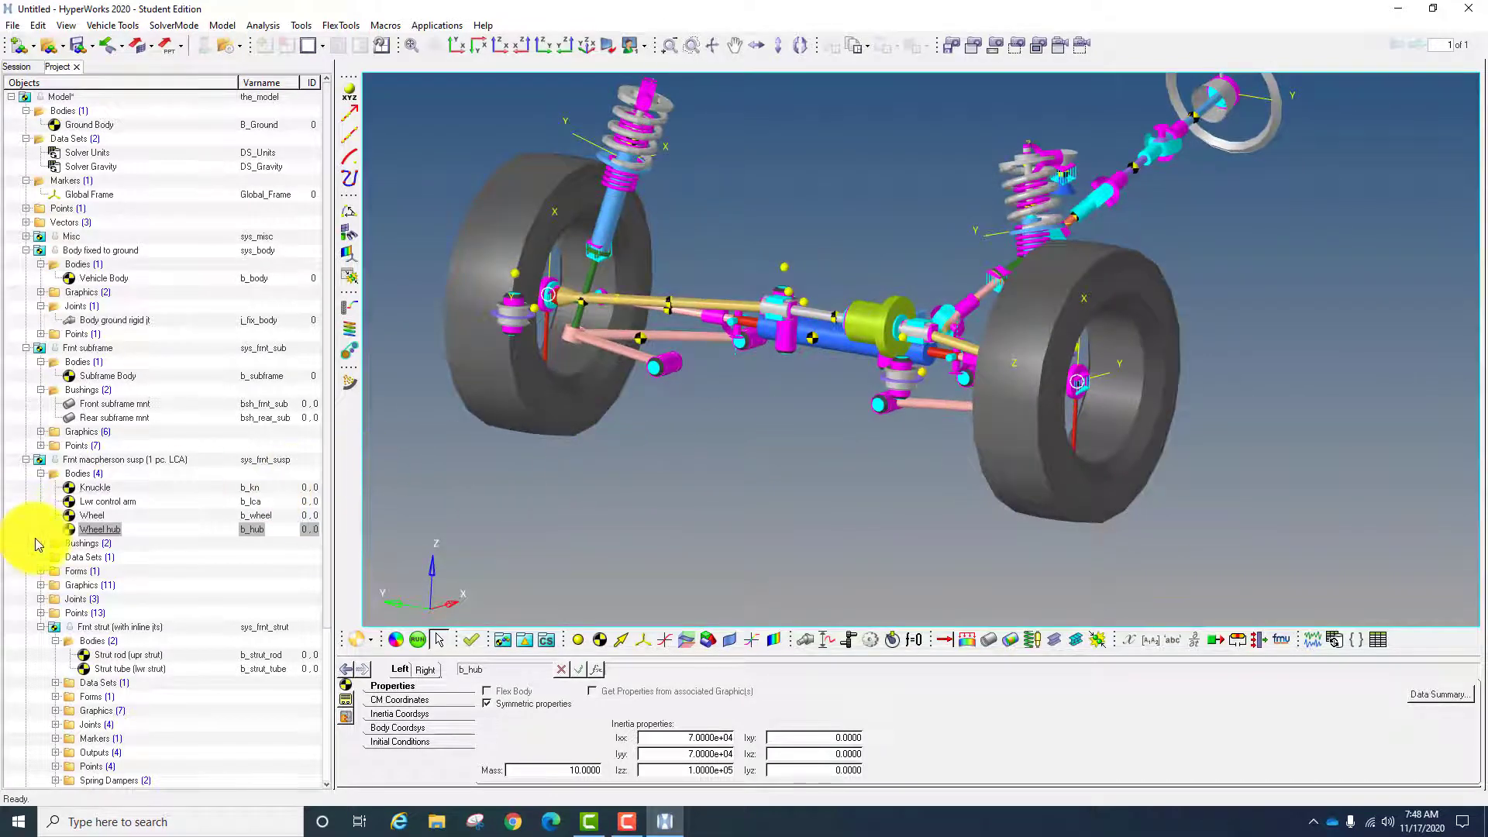
- Examine the translational stiffness and locations of the lower control arm's front and rear bushings
{"action": "left_click", "coordinate": [42, 544]}
{"action": "left_click", "coordinate": [124, 559]}
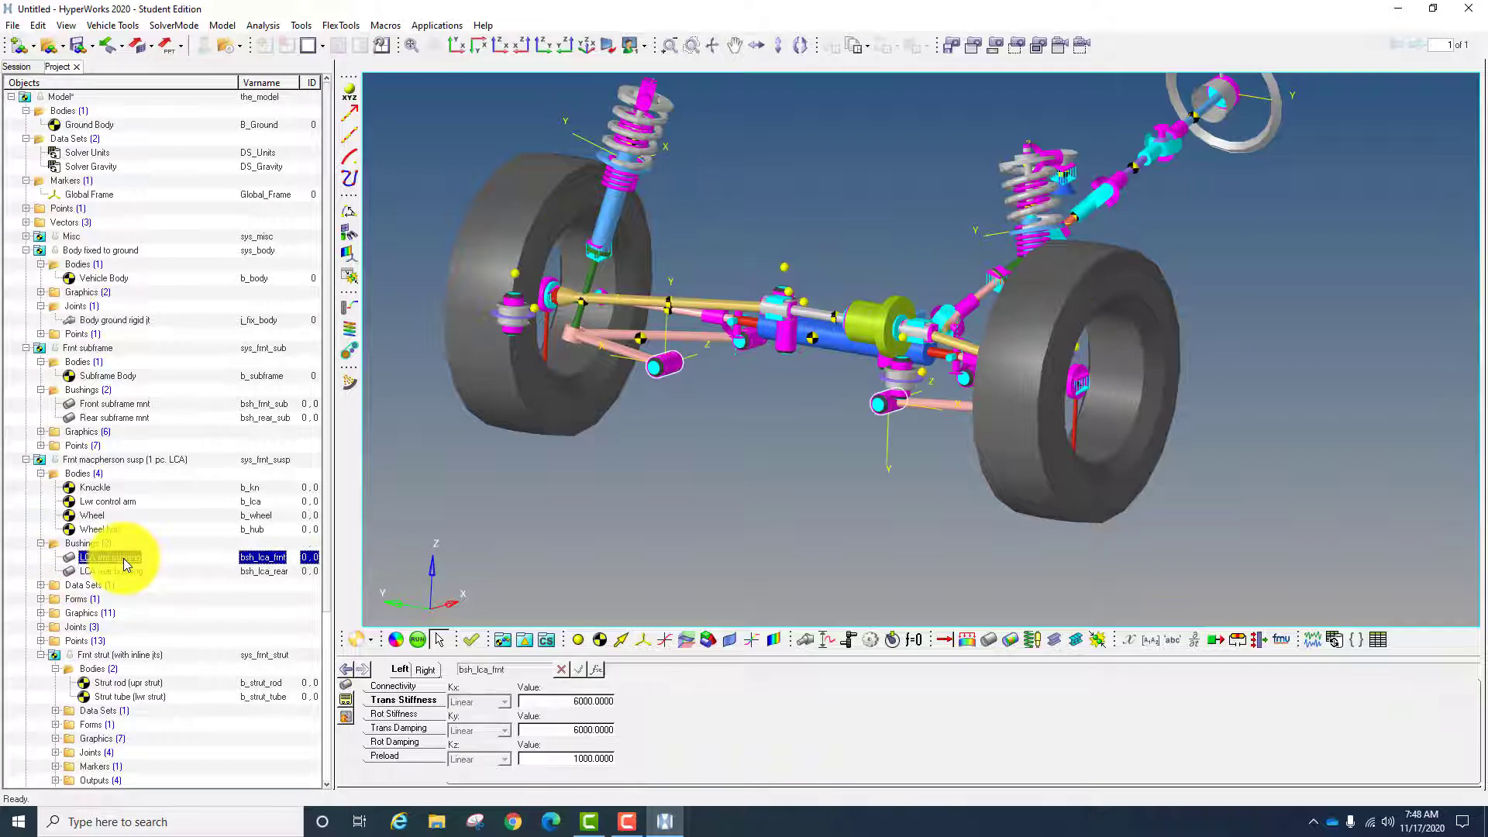
{"action": "left_click_drag", "start_coordinate": [757, 392], "coordinate": [764, 432], "text": "ctrl"}
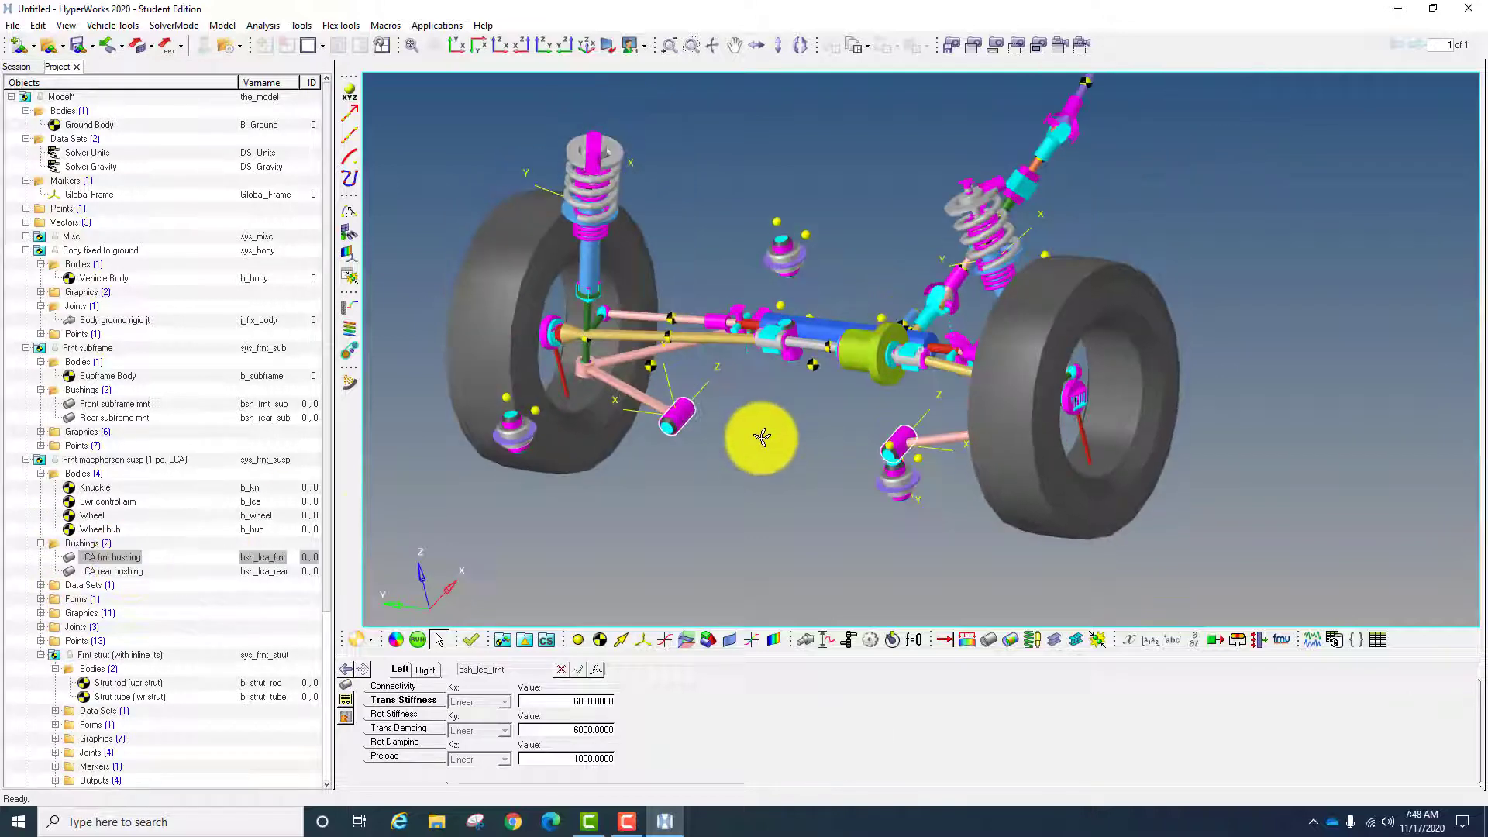
{"action": "left_click", "coordinate": [109, 571]}
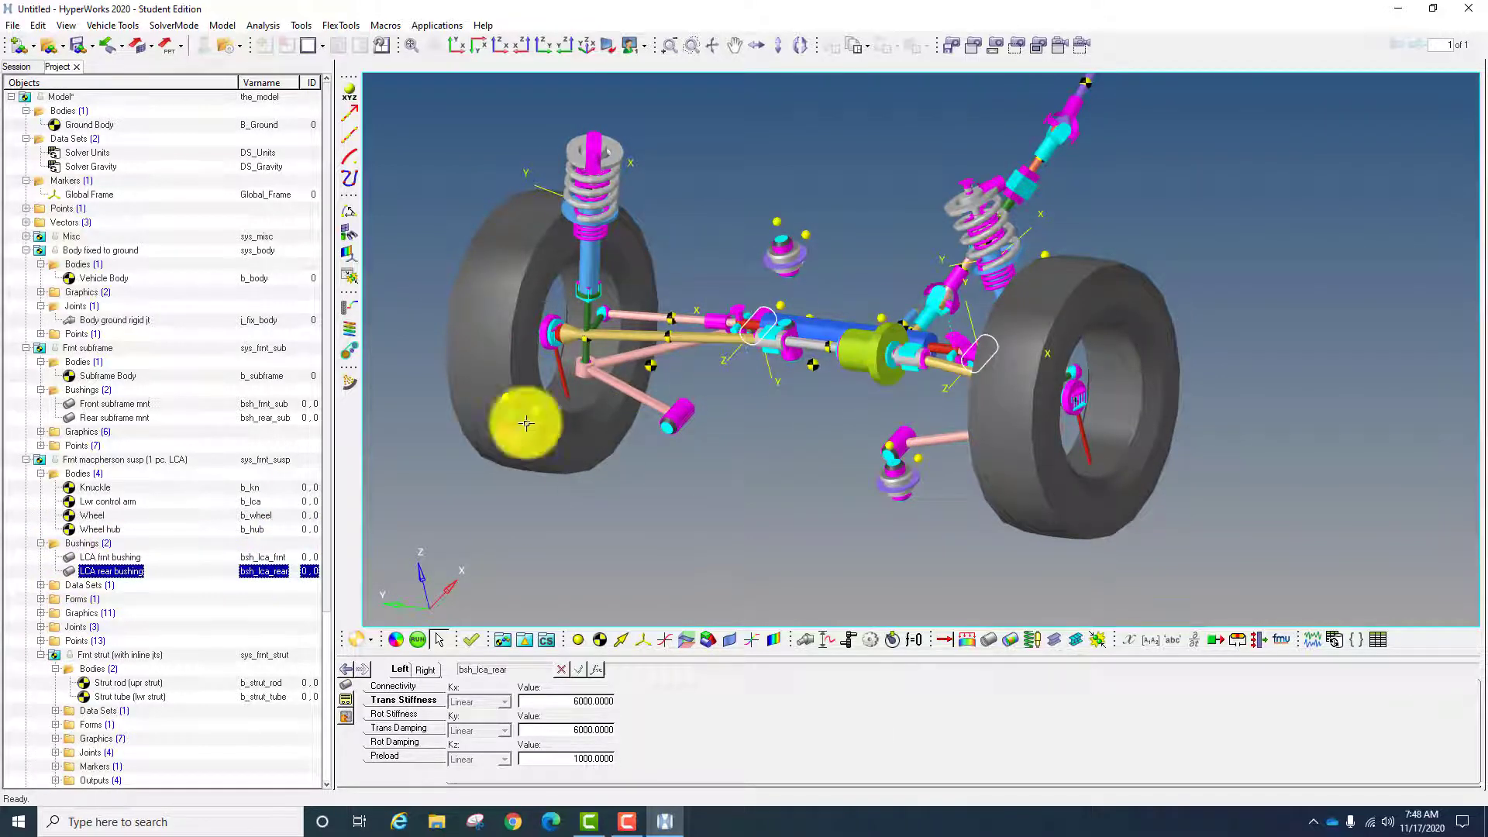
- Review the joint types and connected bodies of the suspension's lower ball joint, wheel spindle joint and wheel hub fixed joint
{"action": "left_click", "coordinate": [41, 626]}
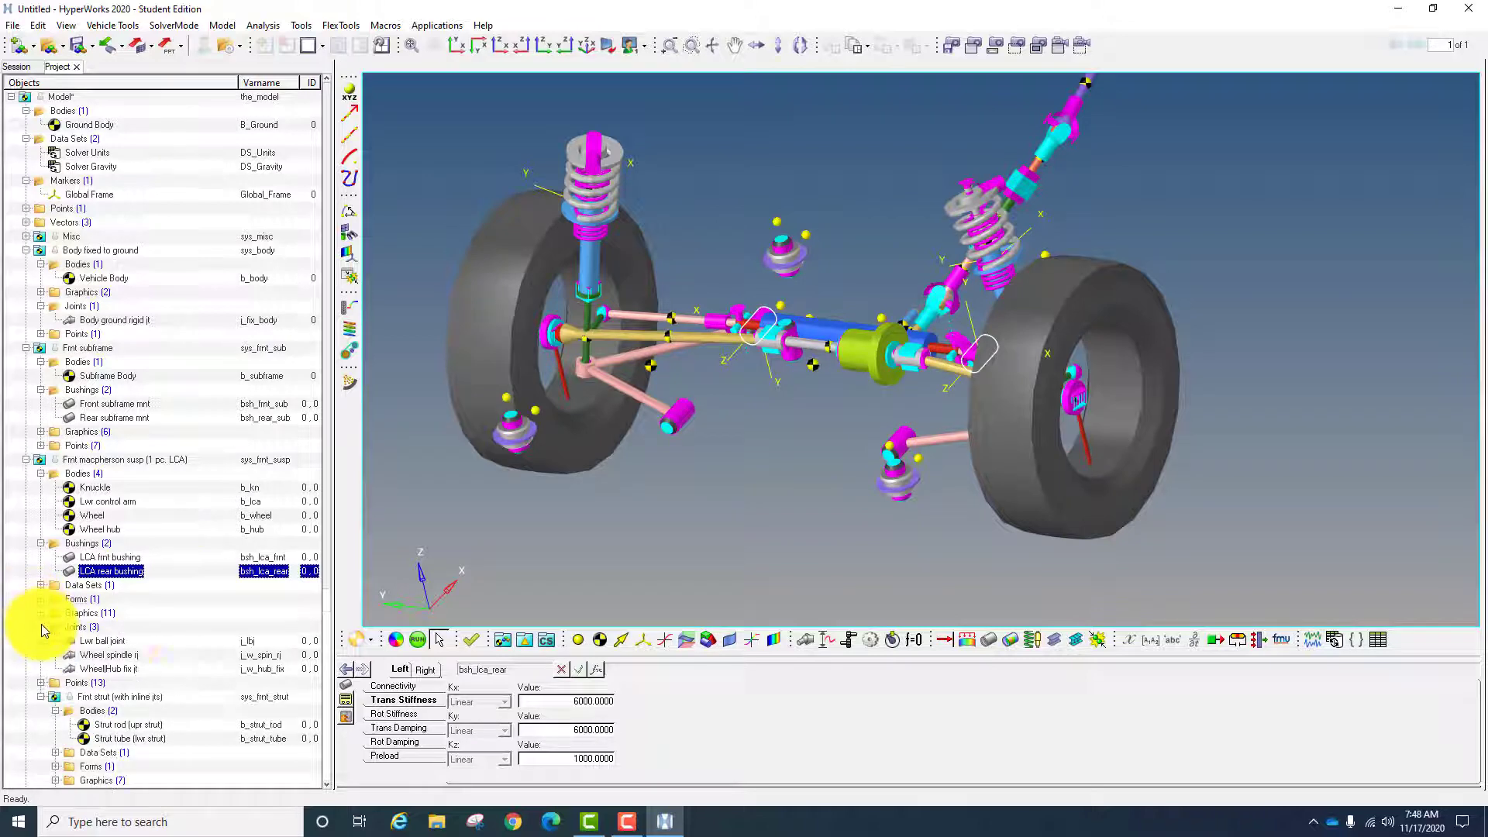
{"action": "left_click", "coordinate": [116, 643]}
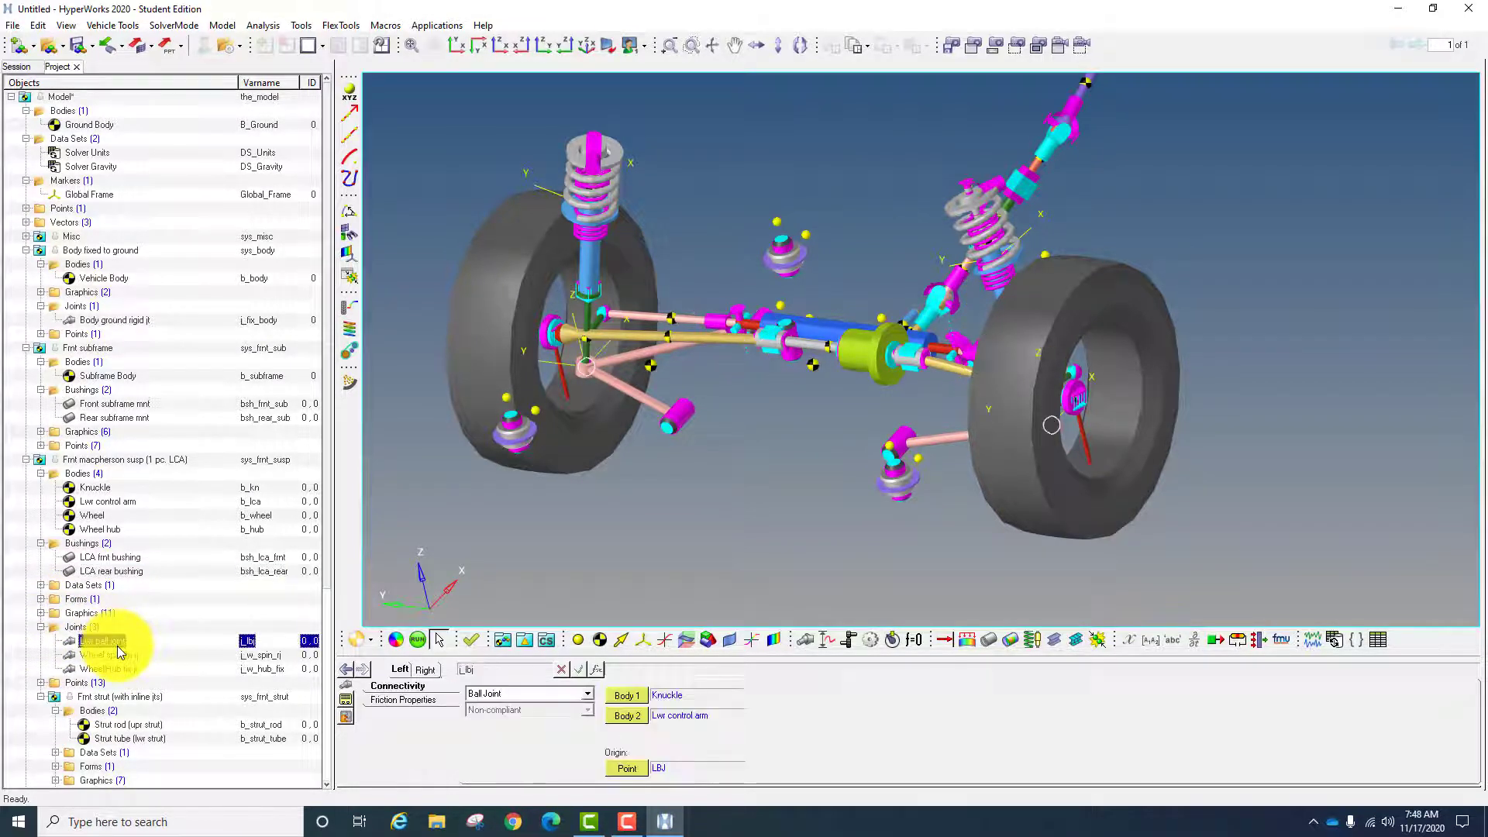
{"action": "left_click", "coordinate": [123, 656]}
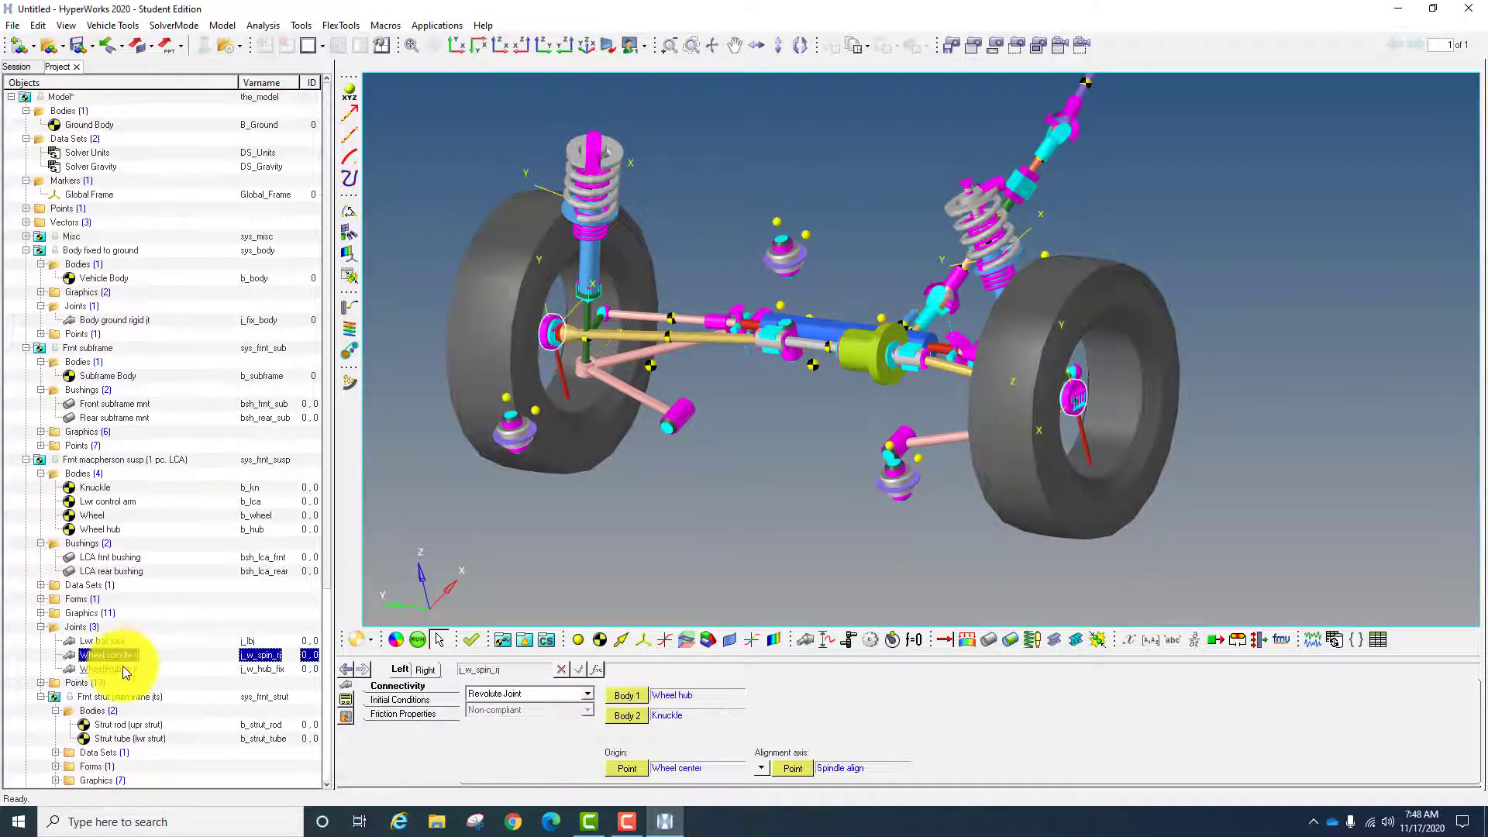
{"action": "left_click", "coordinate": [144, 668]}
{"action": "scroll", "coordinate": [160, 599], "scroll_direction": "down", "scroll_amount": 6}
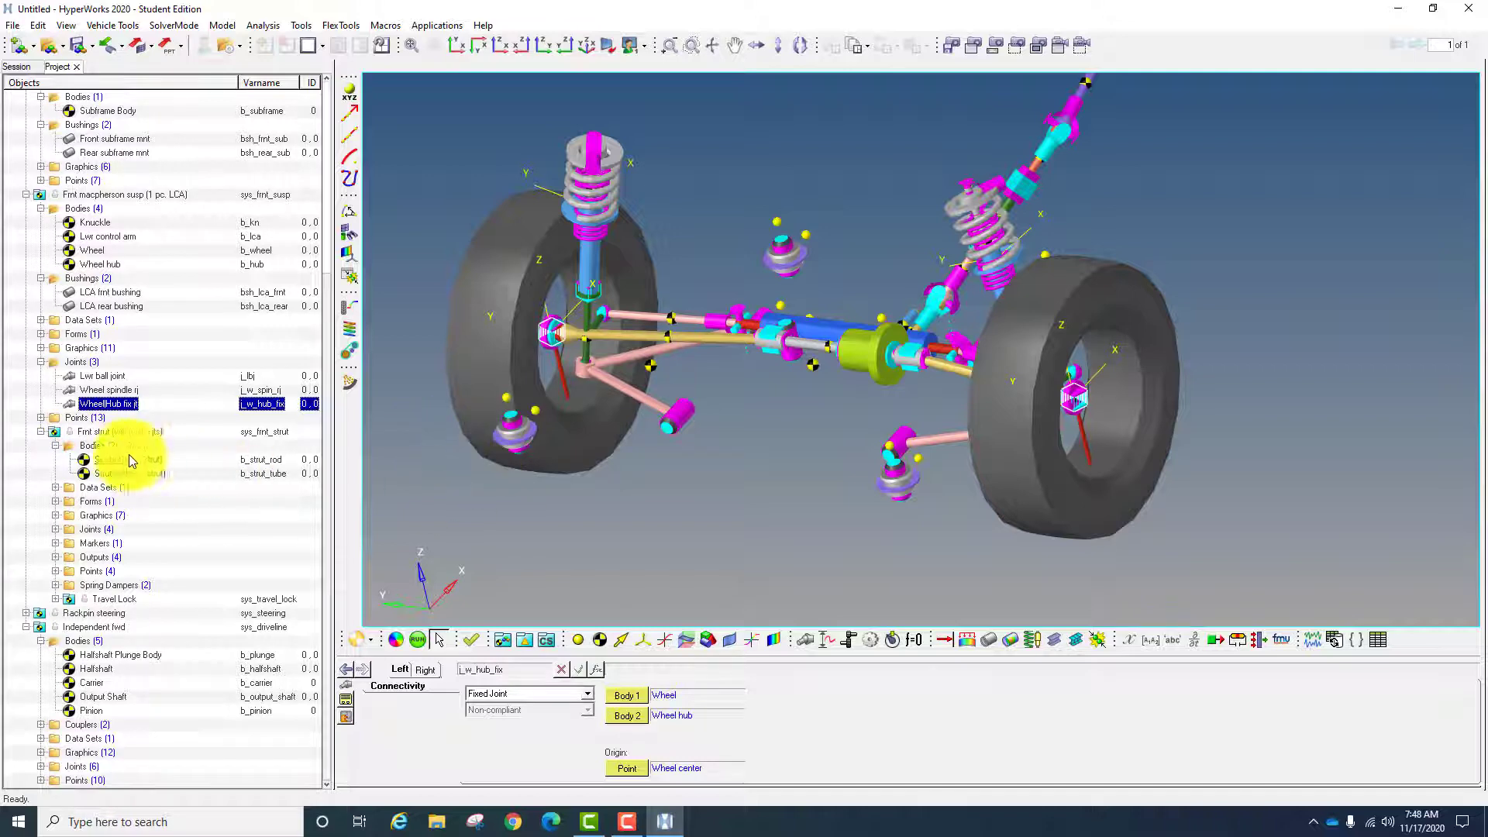
- Review the front strut system's attachments and the mass properties of its strut rod and strut tube bodies
{"action": "left_click", "coordinate": [98, 433]}
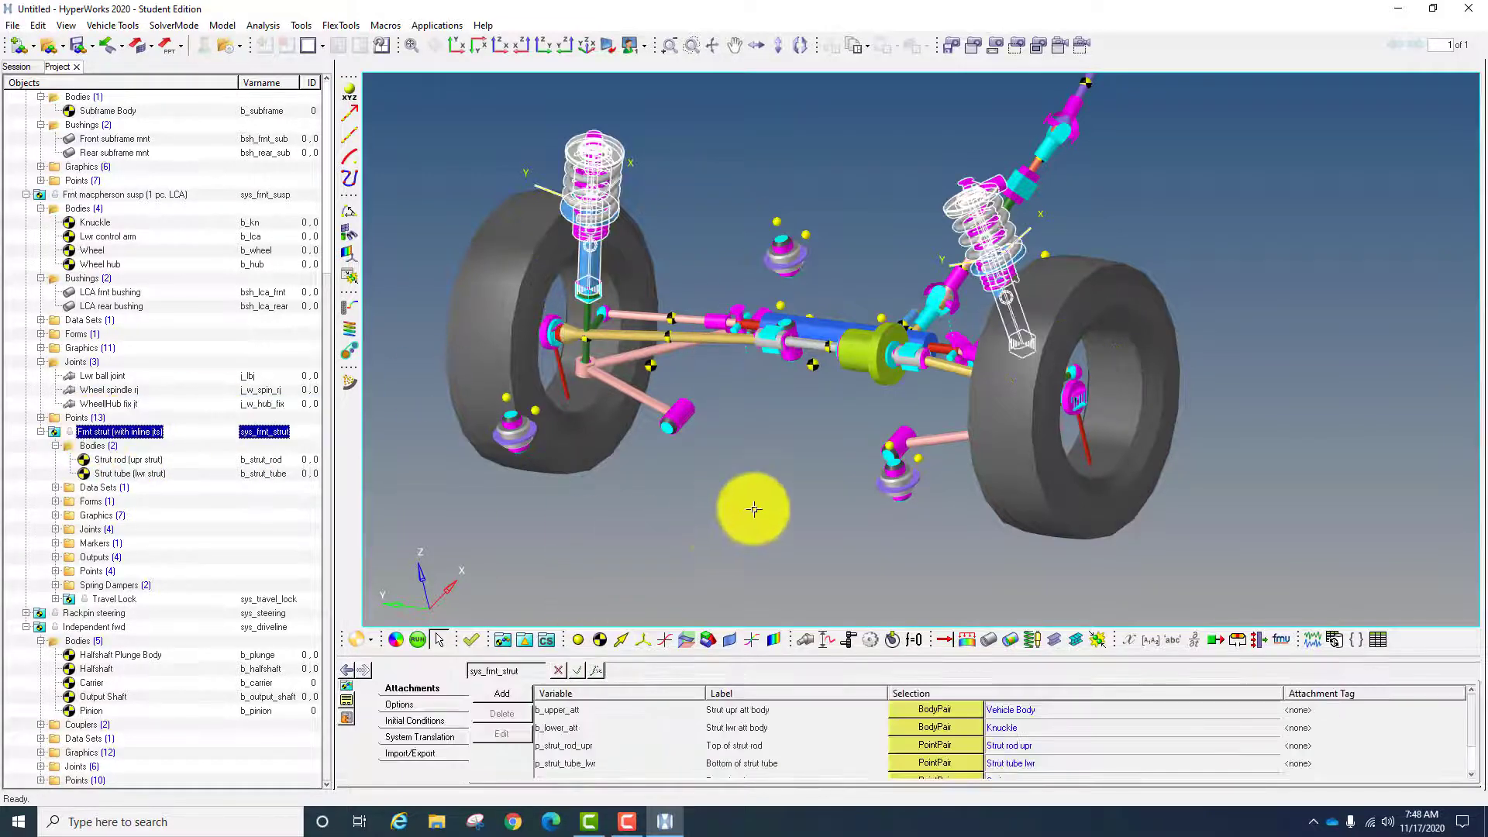
{"action": "left_click_drag", "start_coordinate": [775, 465], "coordinate": [817, 442], "text": "ctrl"}
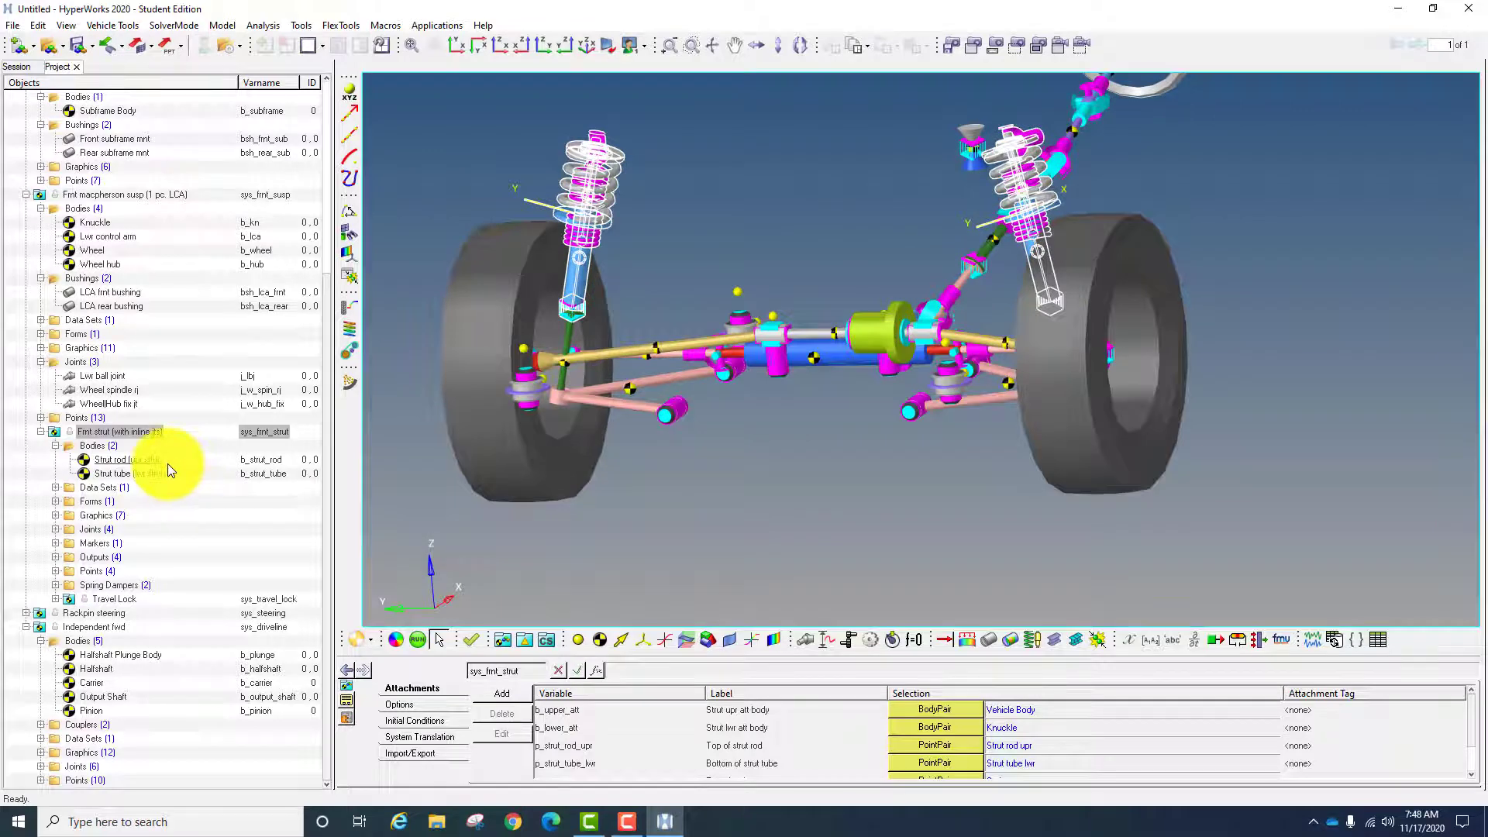
{"action": "left_click", "coordinate": [142, 460]}
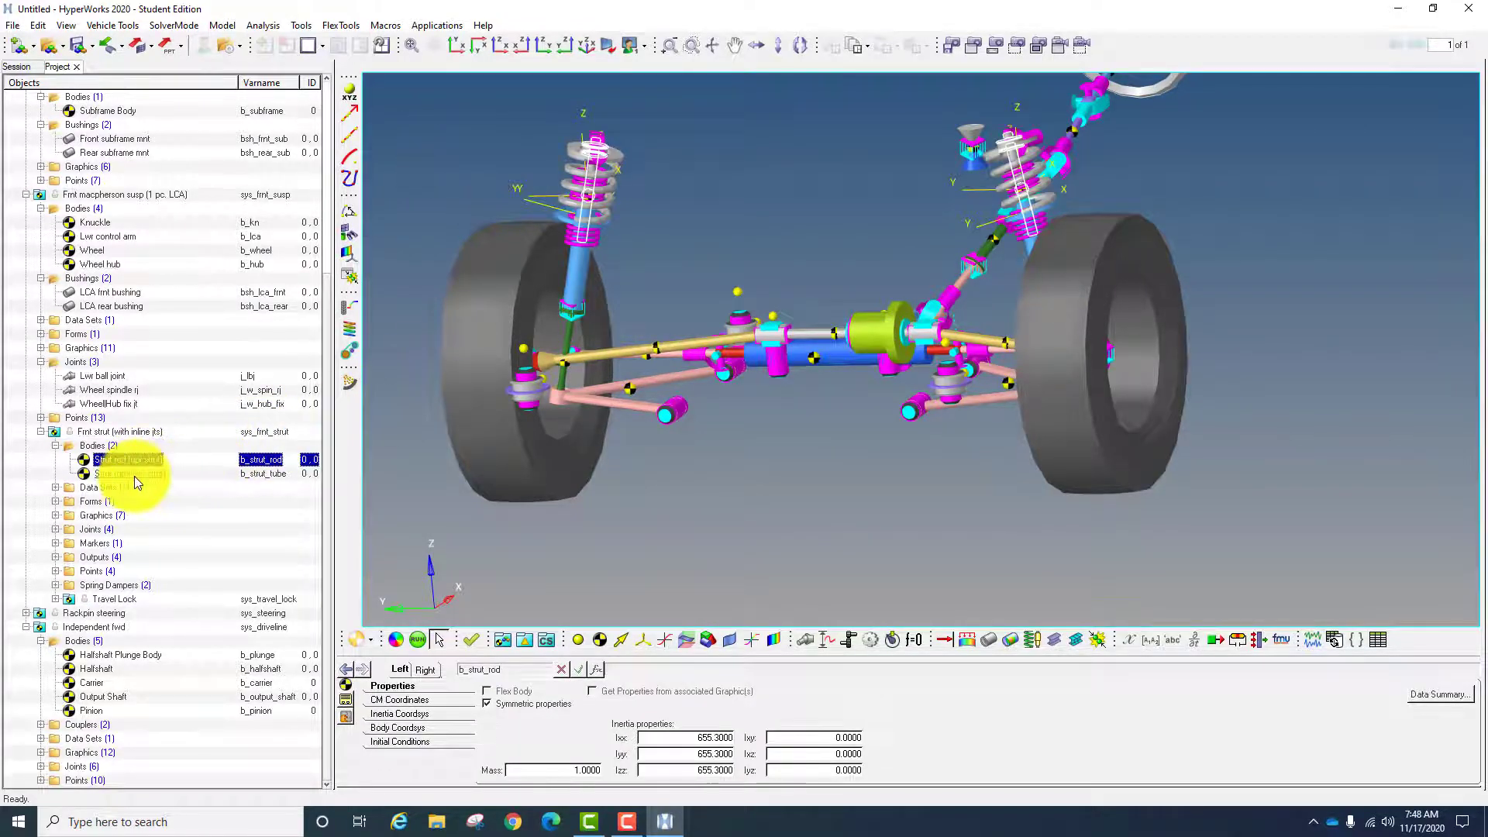
{"action": "left_click", "coordinate": [134, 474]}
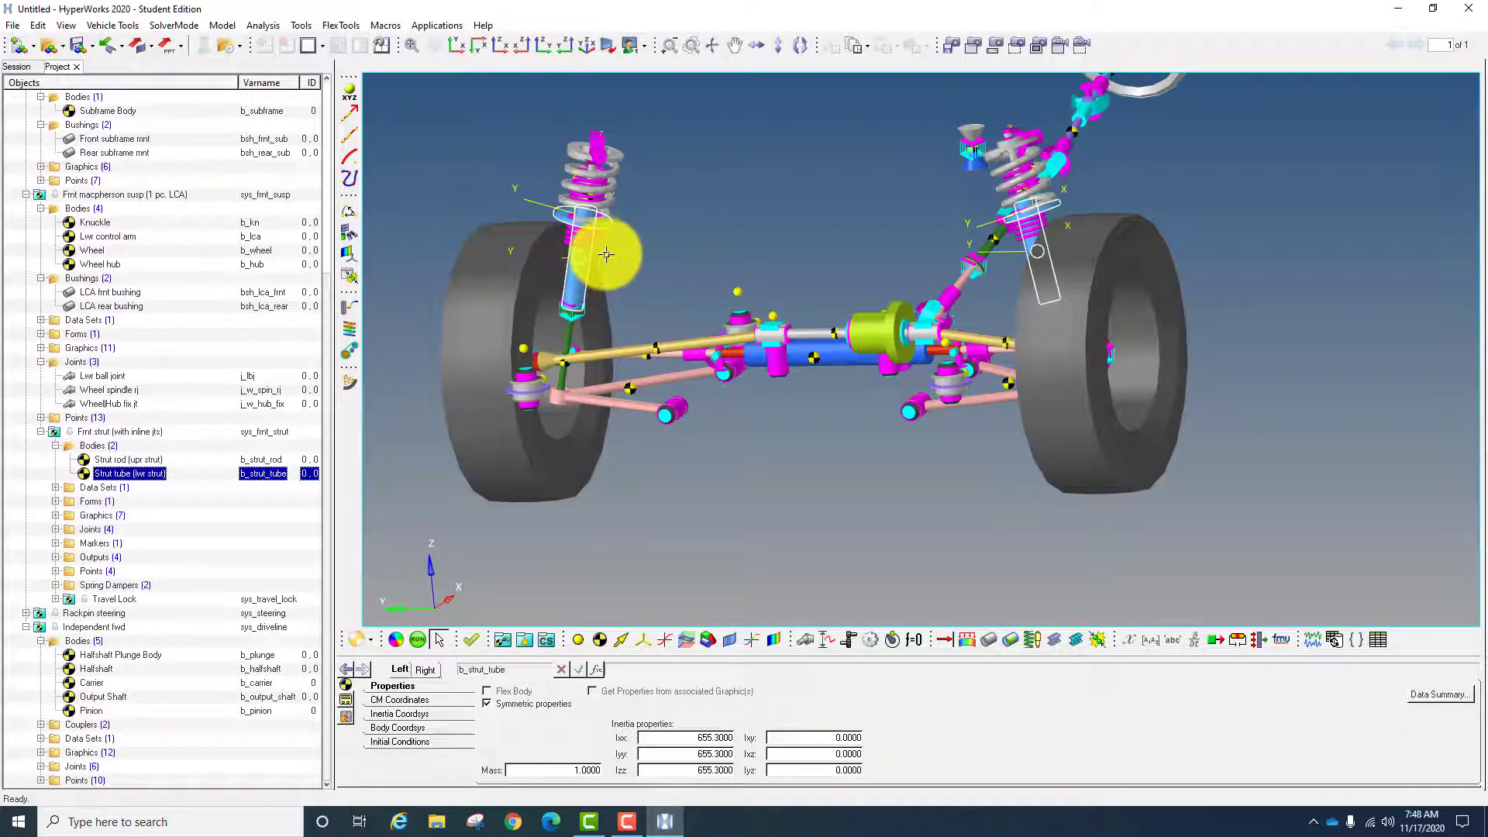
- Review the joint types and connected bodies of the strut's bottom fixed joint, lower and upper inline joints, and upper bushing
{"action": "left_click", "coordinate": [55, 529]}
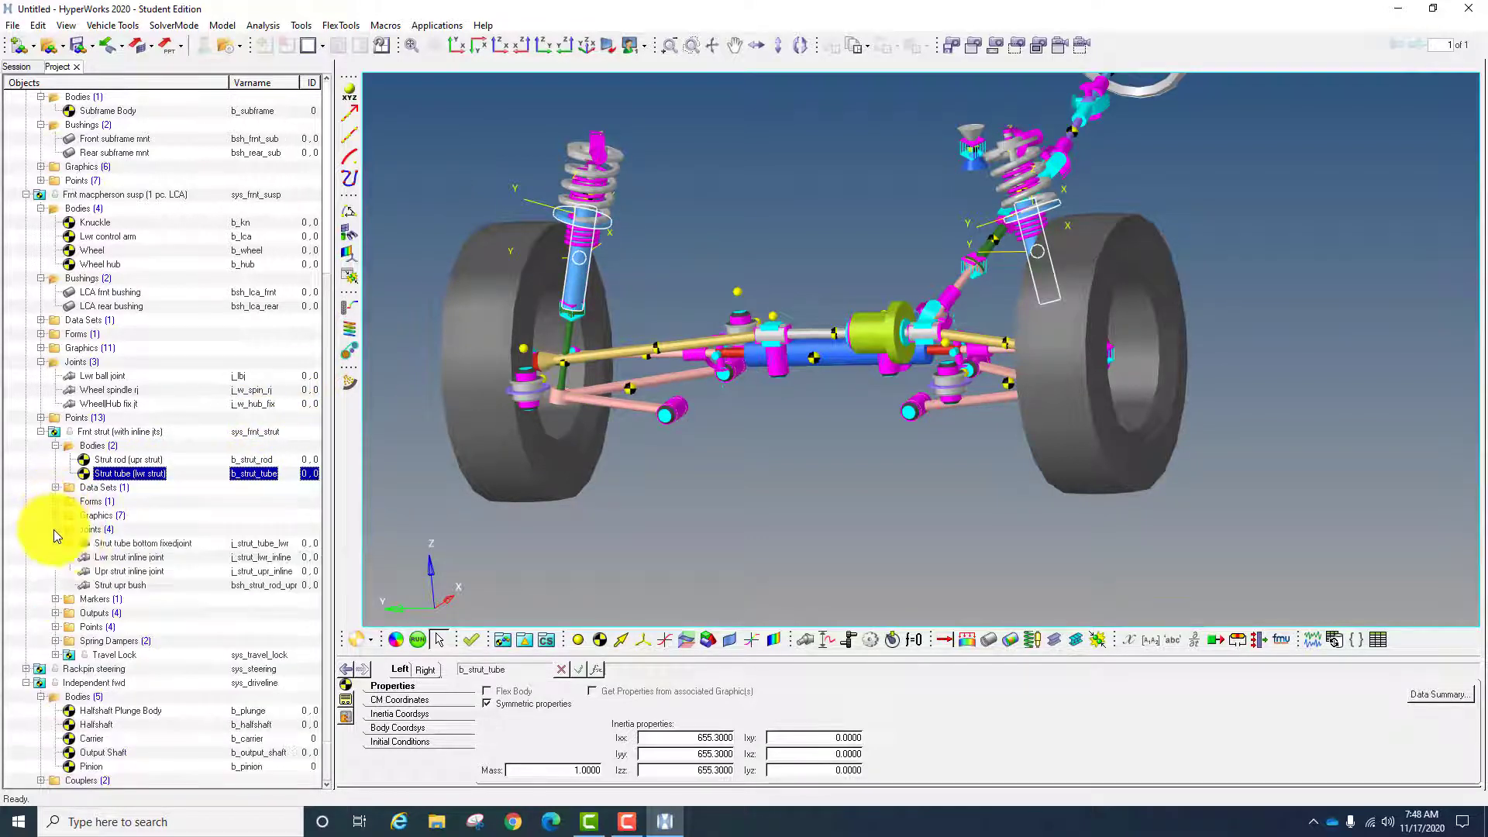
{"action": "left_click", "coordinate": [147, 544]}
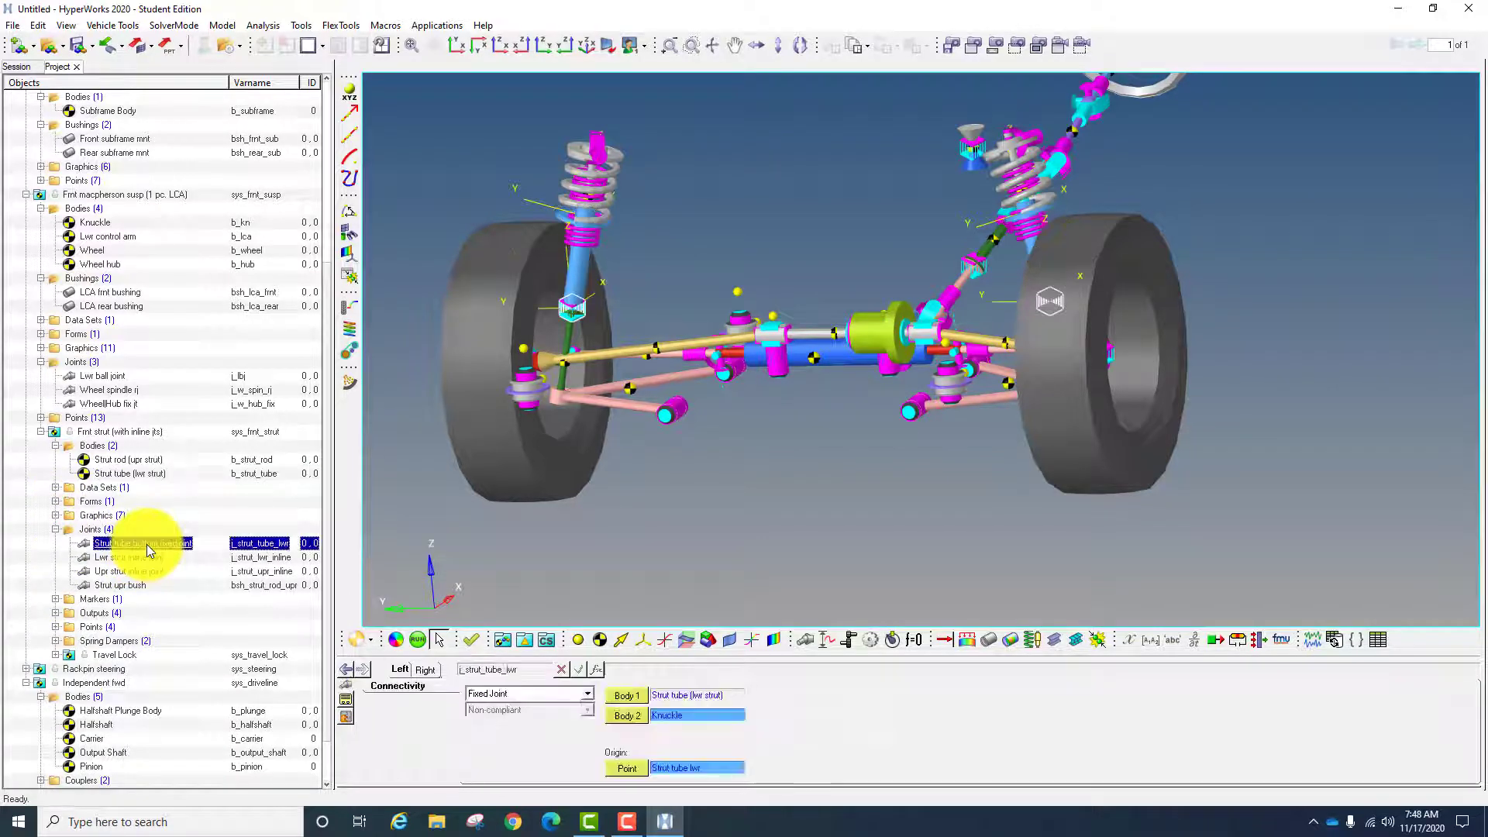
{"action": "left_click", "coordinate": [131, 557]}
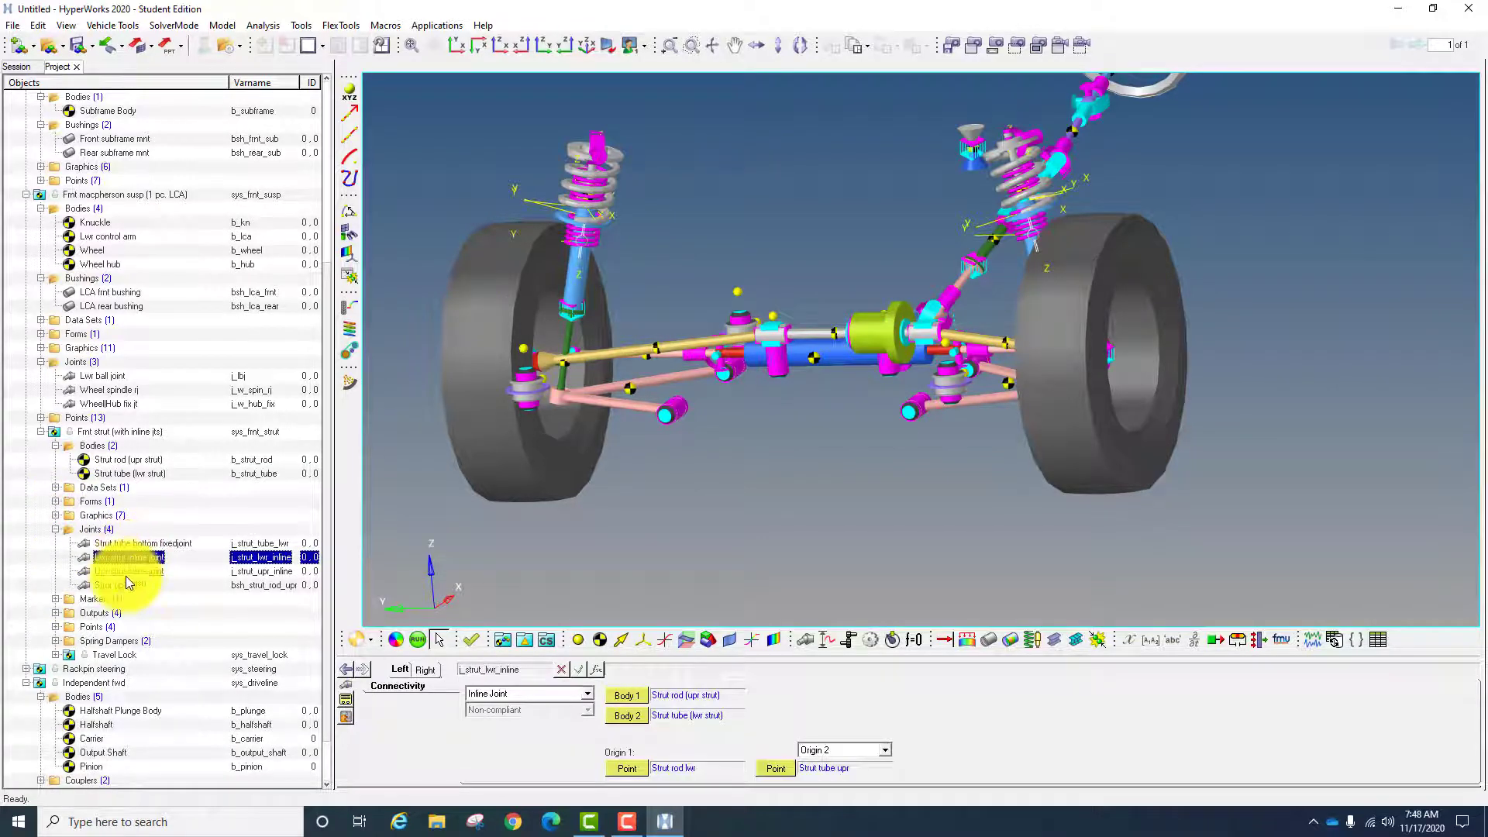
{"action": "left_click", "coordinate": [127, 574]}
{"action": "left_click", "coordinate": [125, 584]}
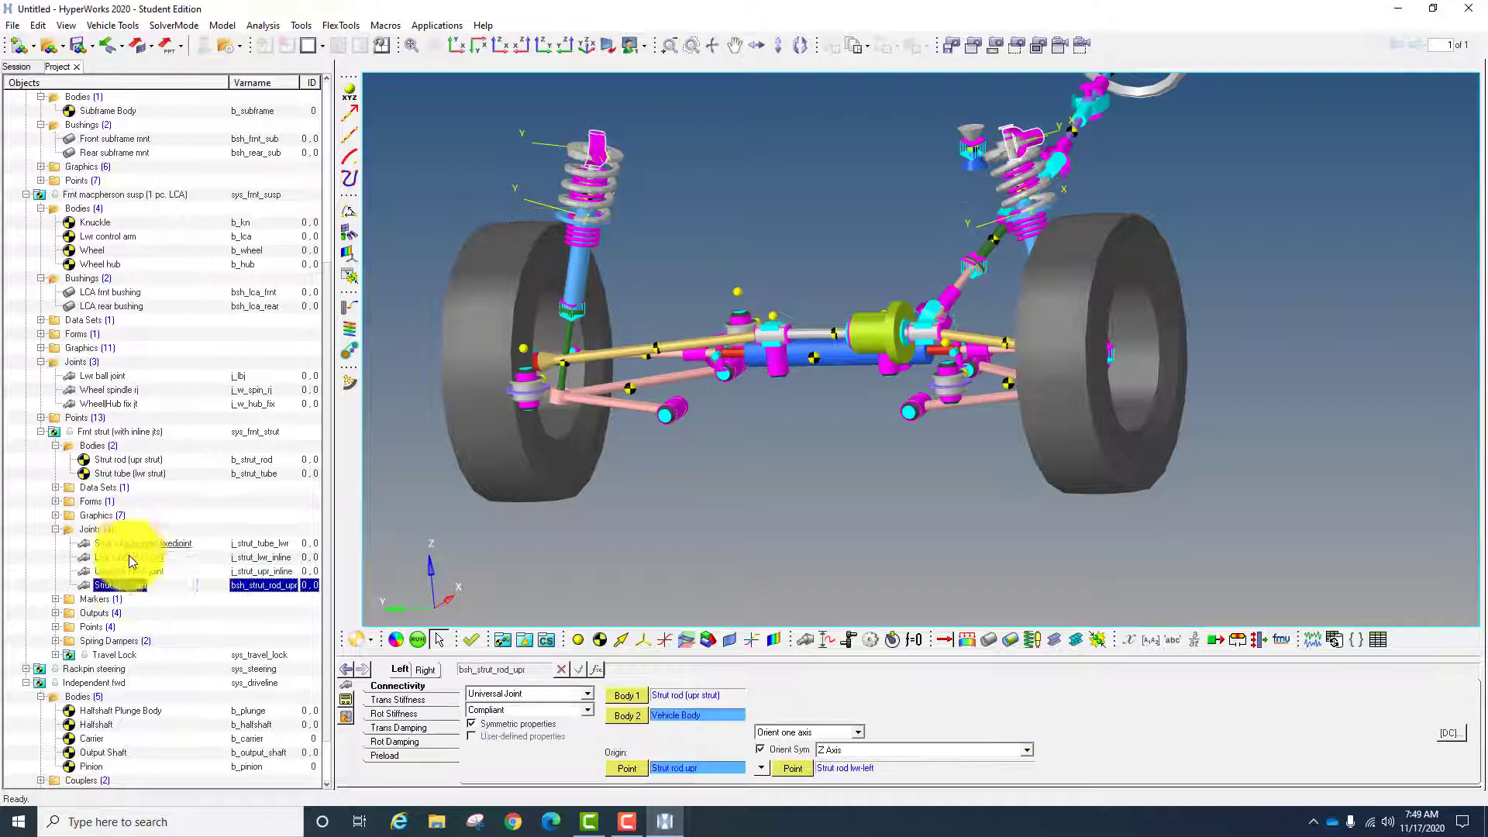
- Review the rack-and-pinion steering system's attachments and the mass properties and locations of its tie rod, rack, rack housing and pinion
{"action": "scroll", "coordinate": [146, 573], "scroll_direction": "down", "scroll_amount": 1}
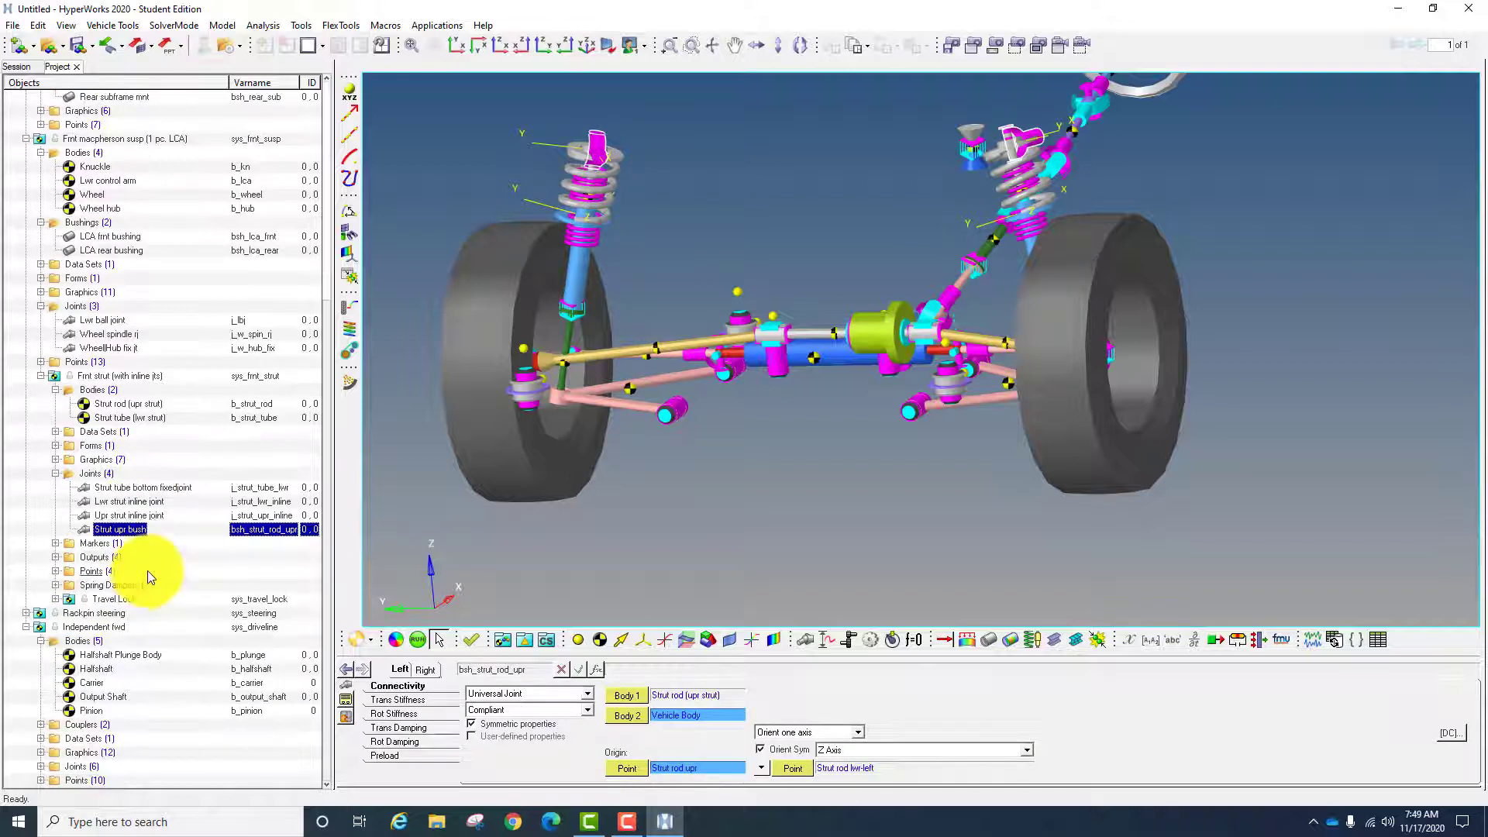
{"action": "left_click", "coordinate": [25, 614]}
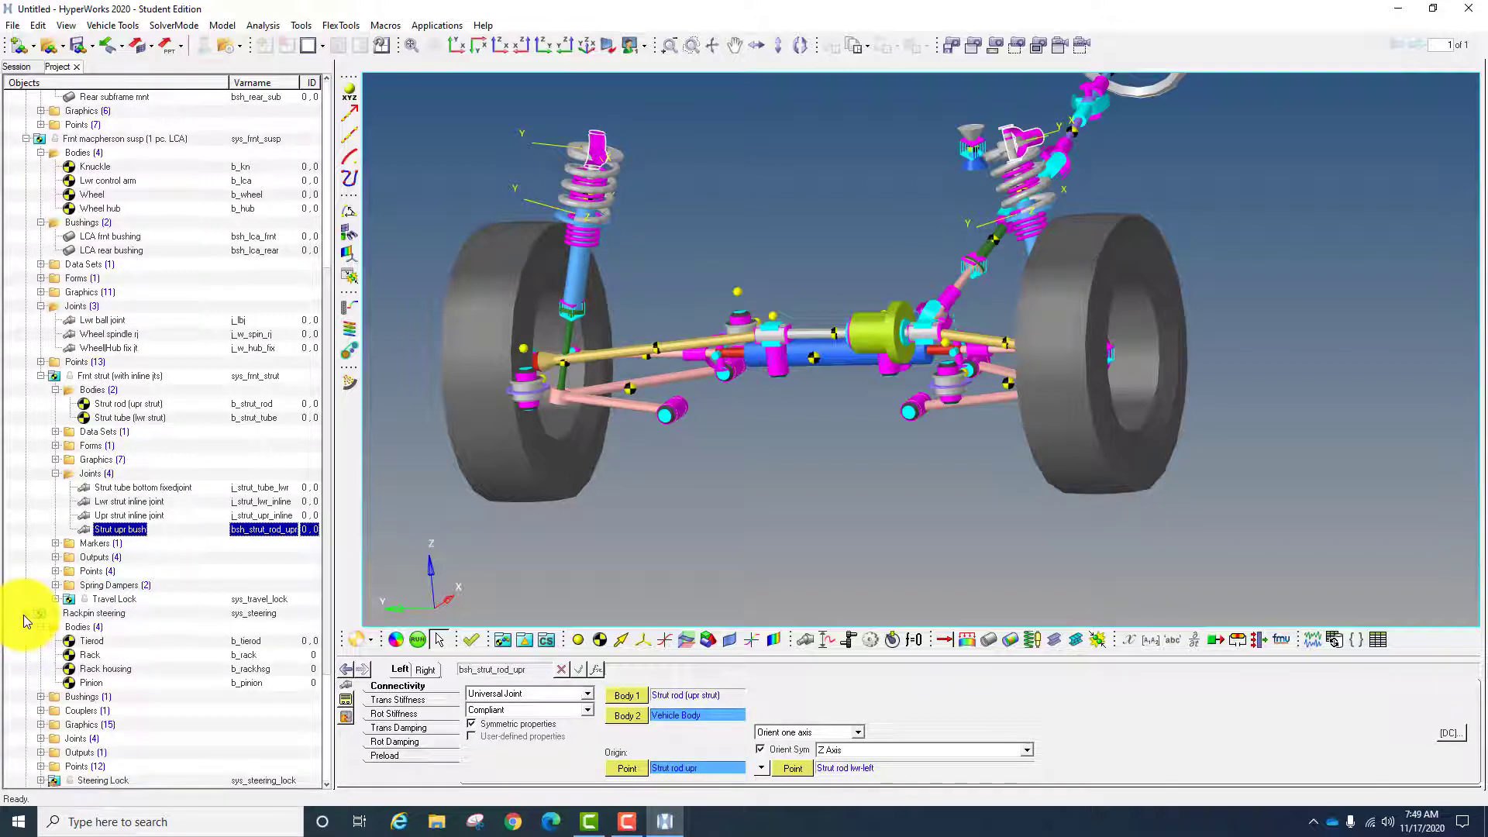
{"action": "left_click", "coordinate": [99, 612]}
{"action": "mouse_move", "coordinate": [949, 392]}
{"action": "left_mouse_down", "text": "ctrl"}
{"action": "mouse_move", "coordinate": [1000, 315]}
{"action": "mouse_move", "coordinate": [1013, 448]}
{"action": "mouse_move", "coordinate": [904, 316]}
{"action": "mouse_move", "coordinate": [859, 411]}
{"action": "mouse_move", "coordinate": [1057, 266]}
{"action": "mouse_move", "coordinate": [848, 219]}
{"action": "left_mouse_up", "text": "ctrl"}
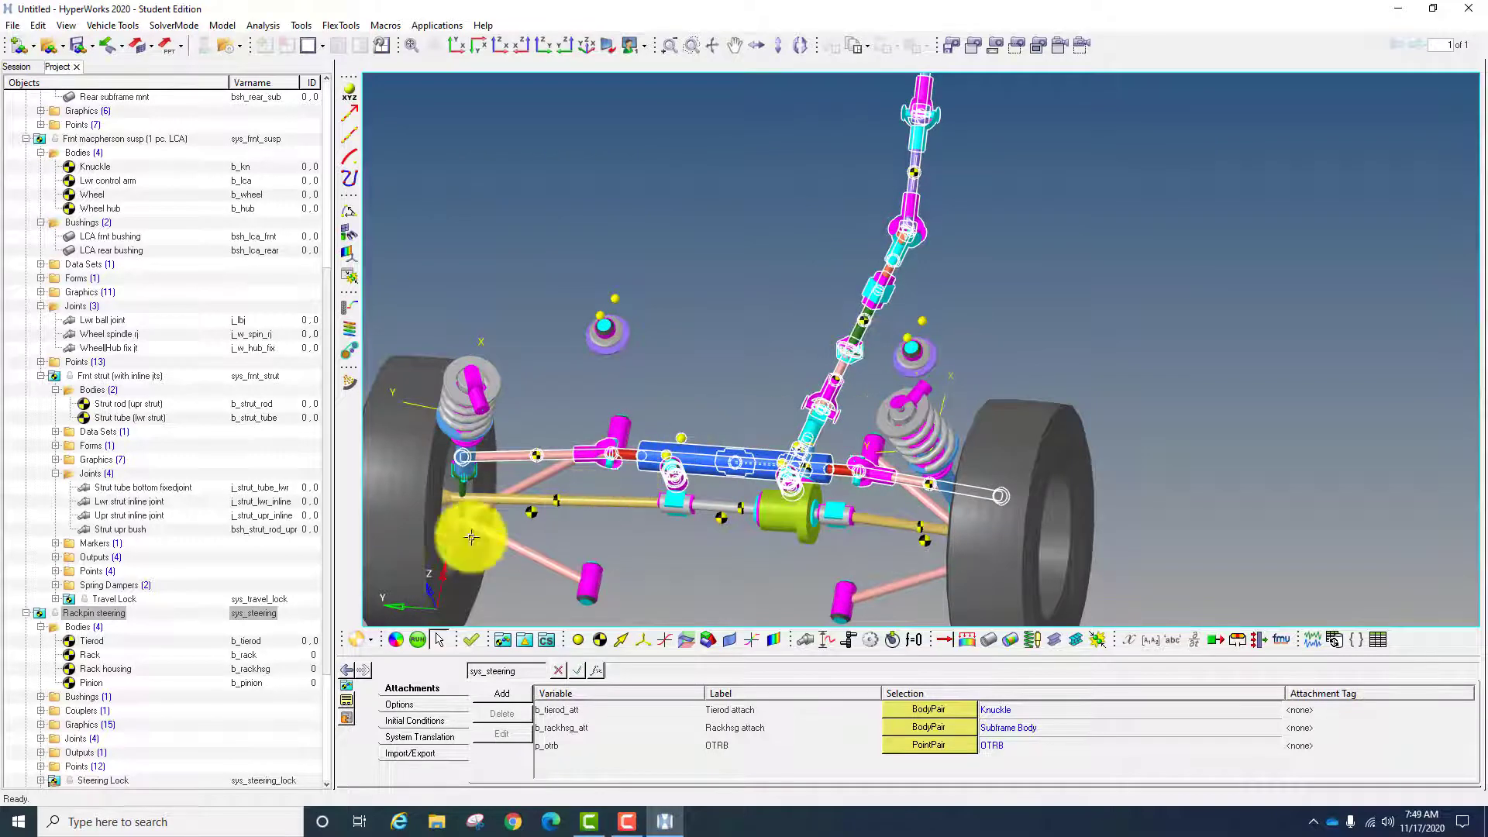
{"action": "left_click", "coordinate": [98, 645]}
{"action": "right_click_drag", "start_coordinate": [887, 393], "coordinate": [889, 318], "text": "ctrl"}
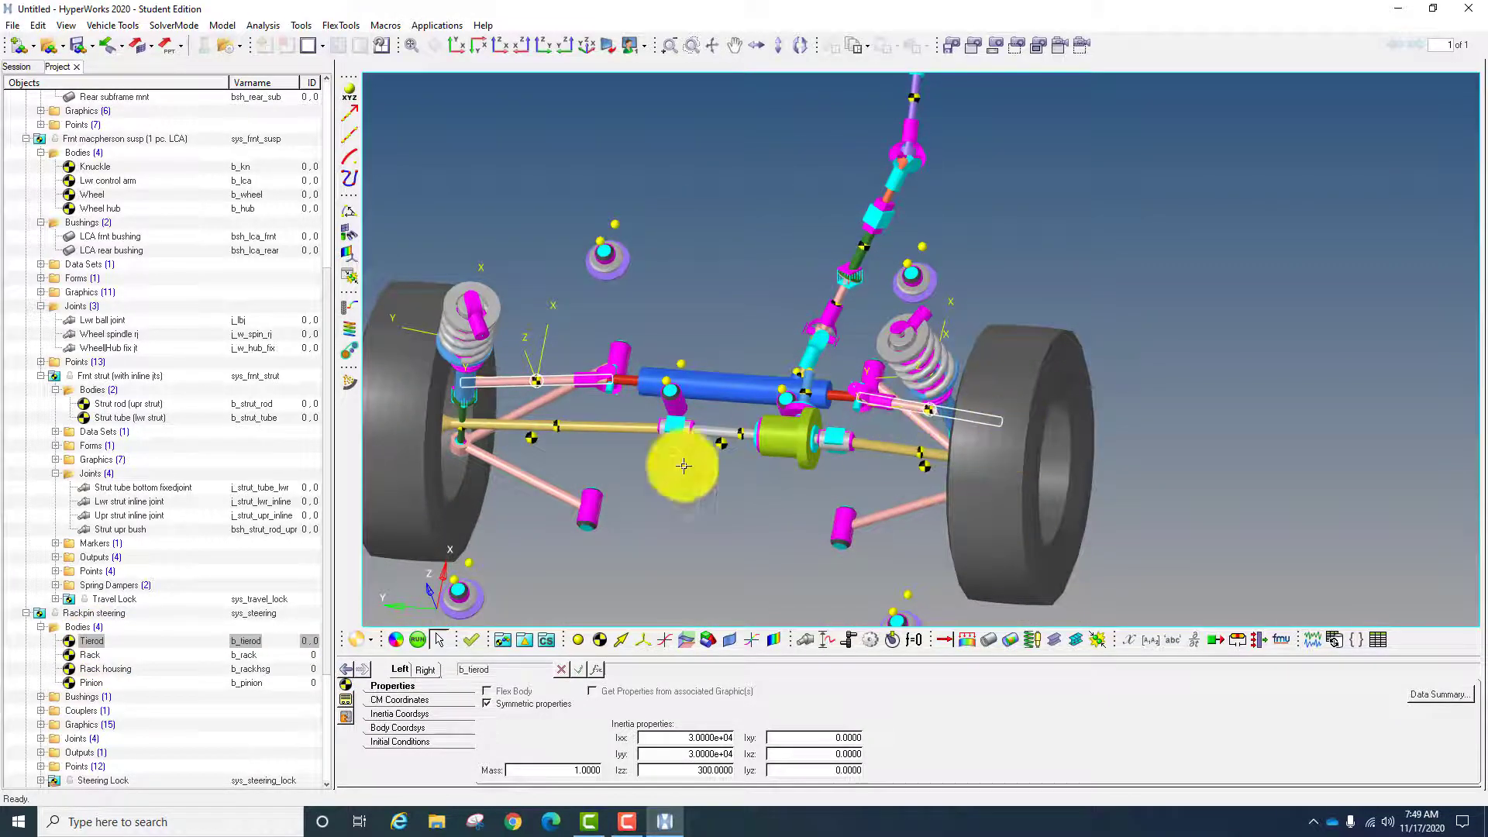
{"action": "left_click", "coordinate": [89, 655]}
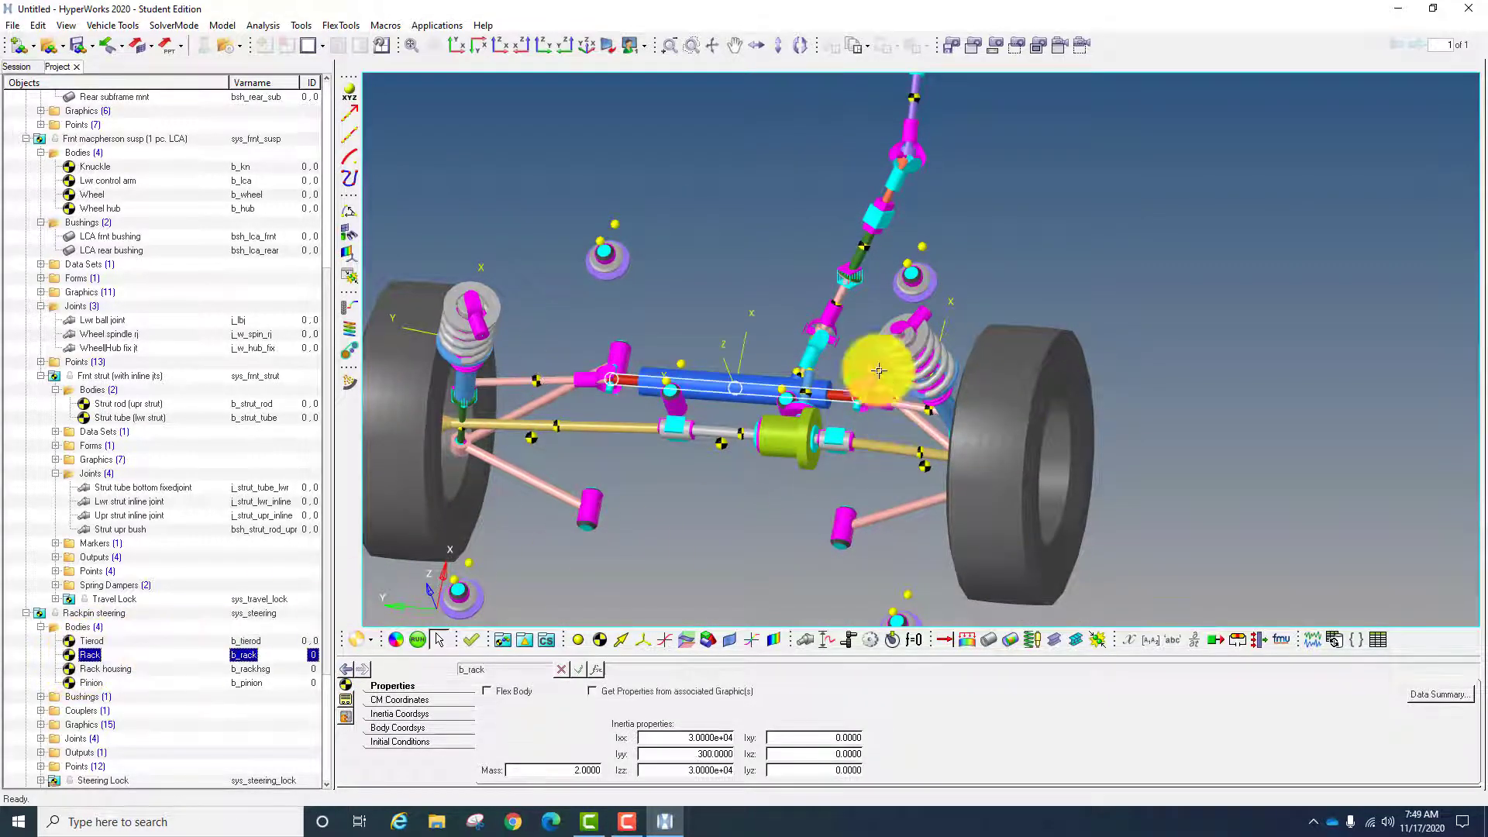
{"action": "left_click", "coordinate": [111, 668]}
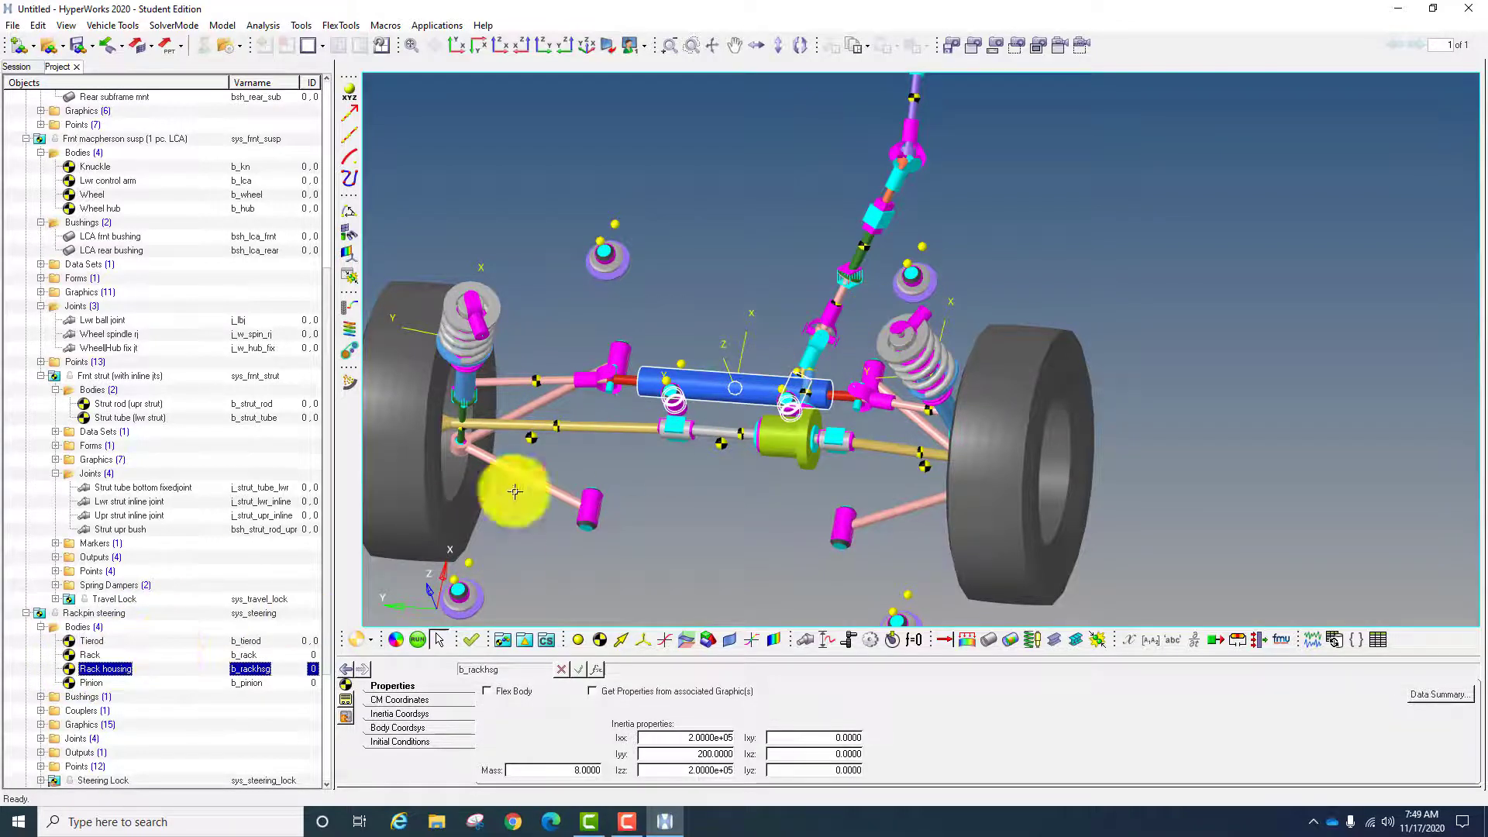
{"action": "left_click", "coordinate": [103, 684]}
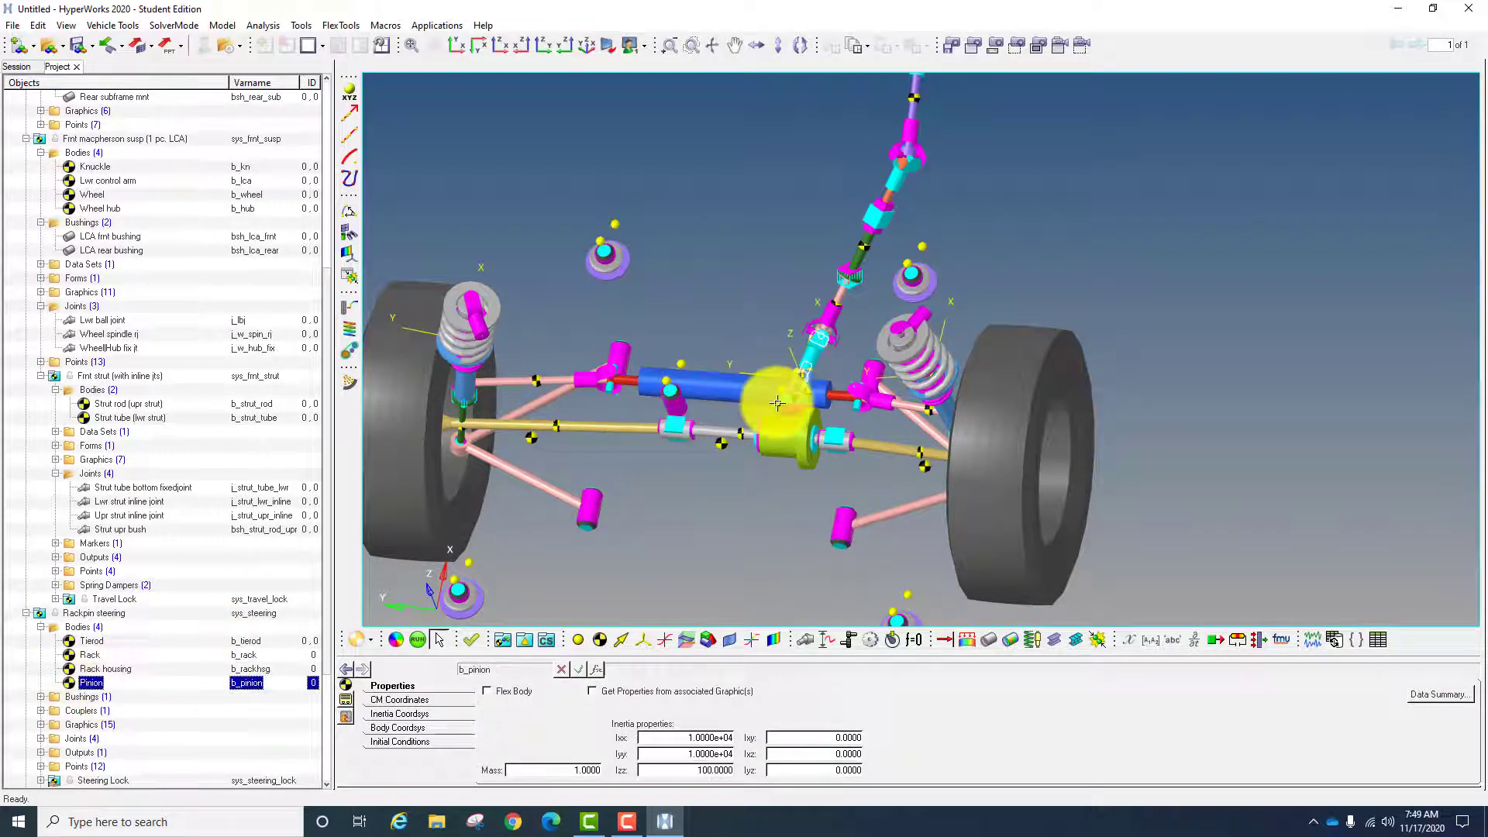
{"action": "left_click_drag", "start_coordinate": [795, 496], "coordinate": [813, 393], "text": "ctrl"}
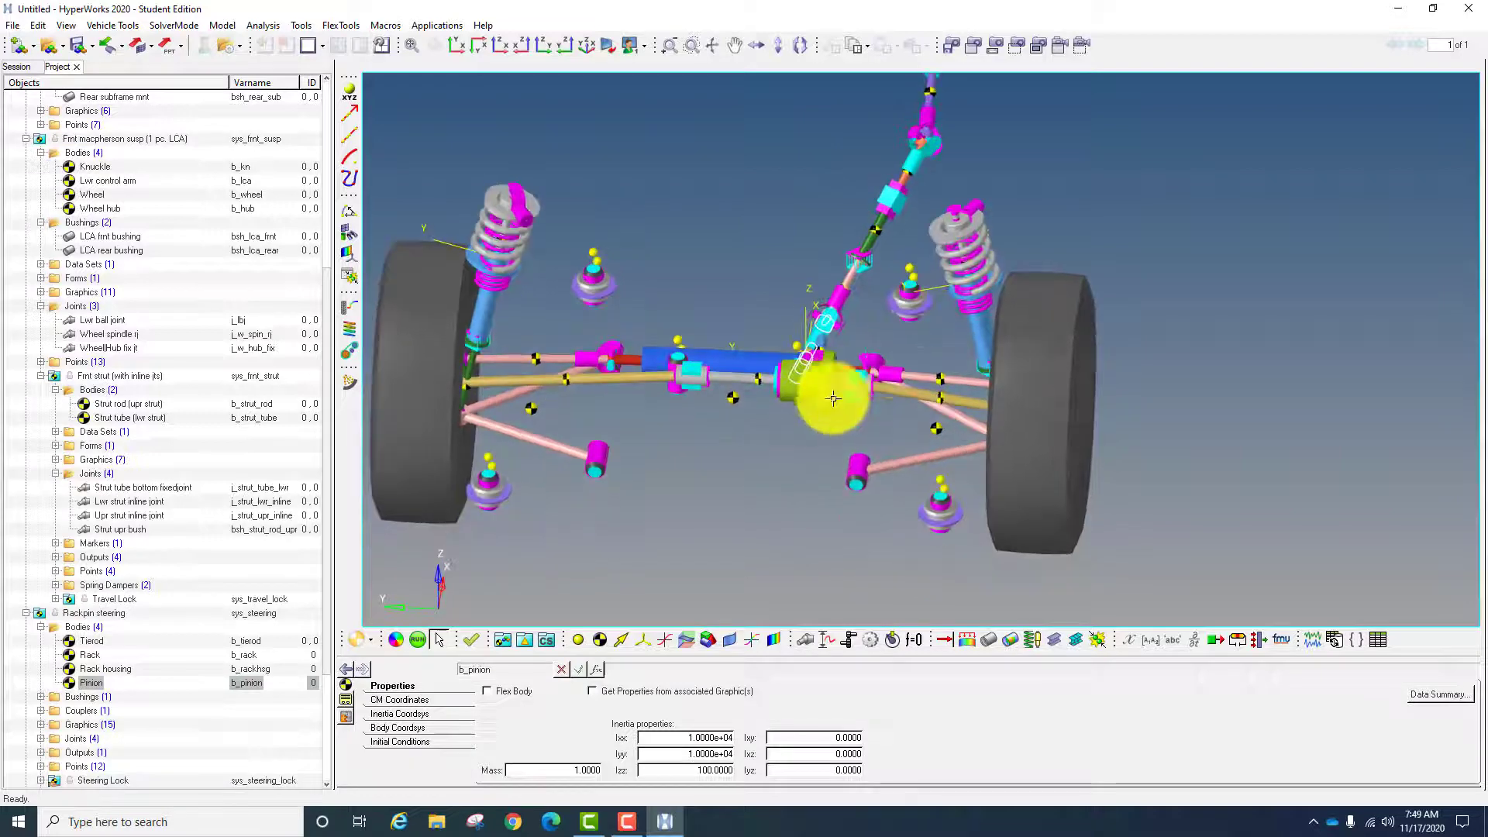
- Review the connected bodies and joint types of the steering system's pinion joint and outer tie rod ball joint
{"action": "left_click", "coordinate": [41, 738]}
{"action": "left_click_drag", "start_coordinate": [328, 544], "coordinate": [314, 715]}
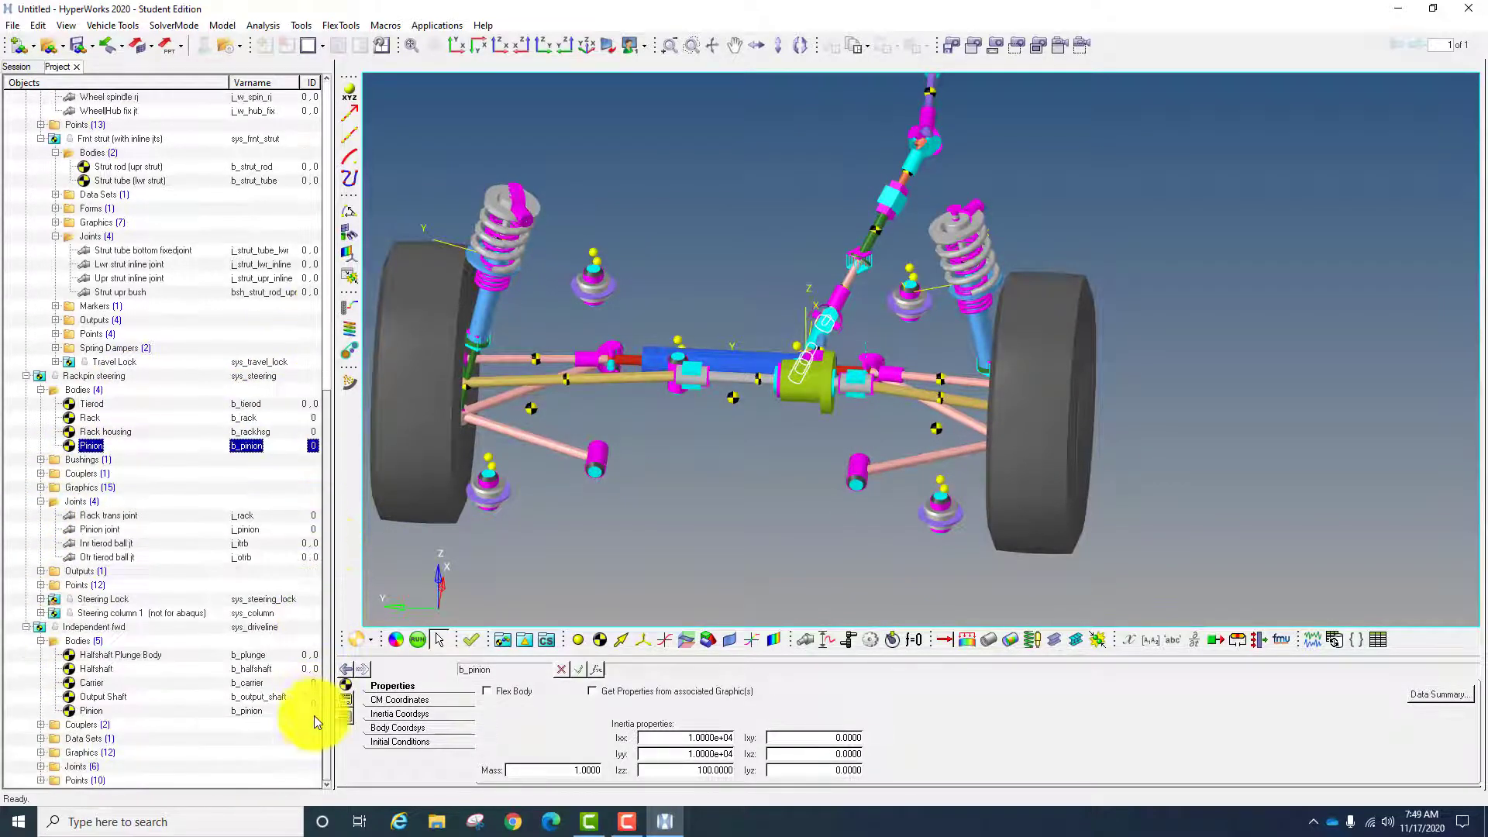
{"action": "left_click", "coordinate": [97, 532]}
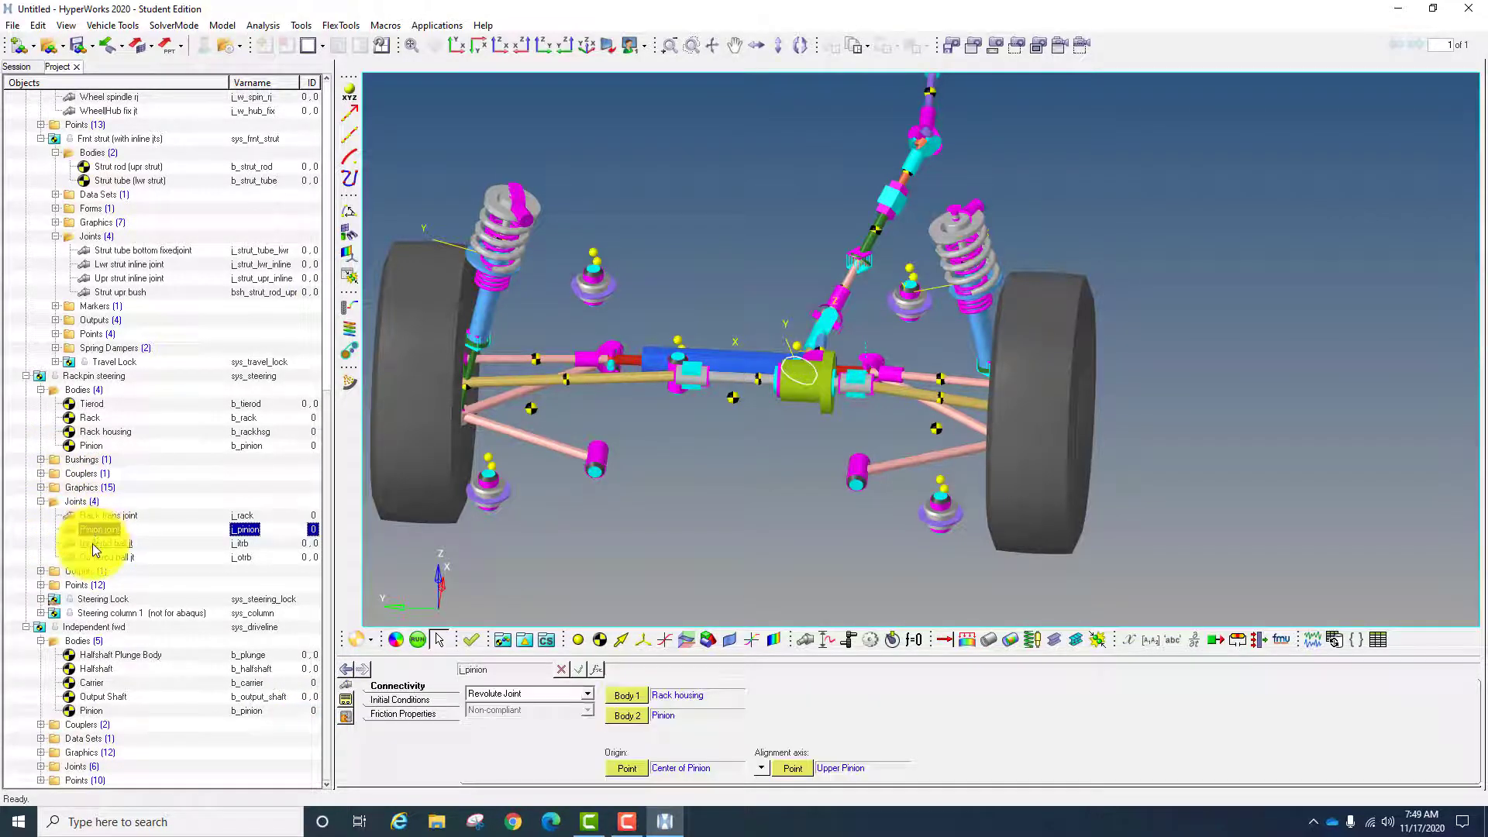
{"action": "left_click", "coordinate": [91, 556]}
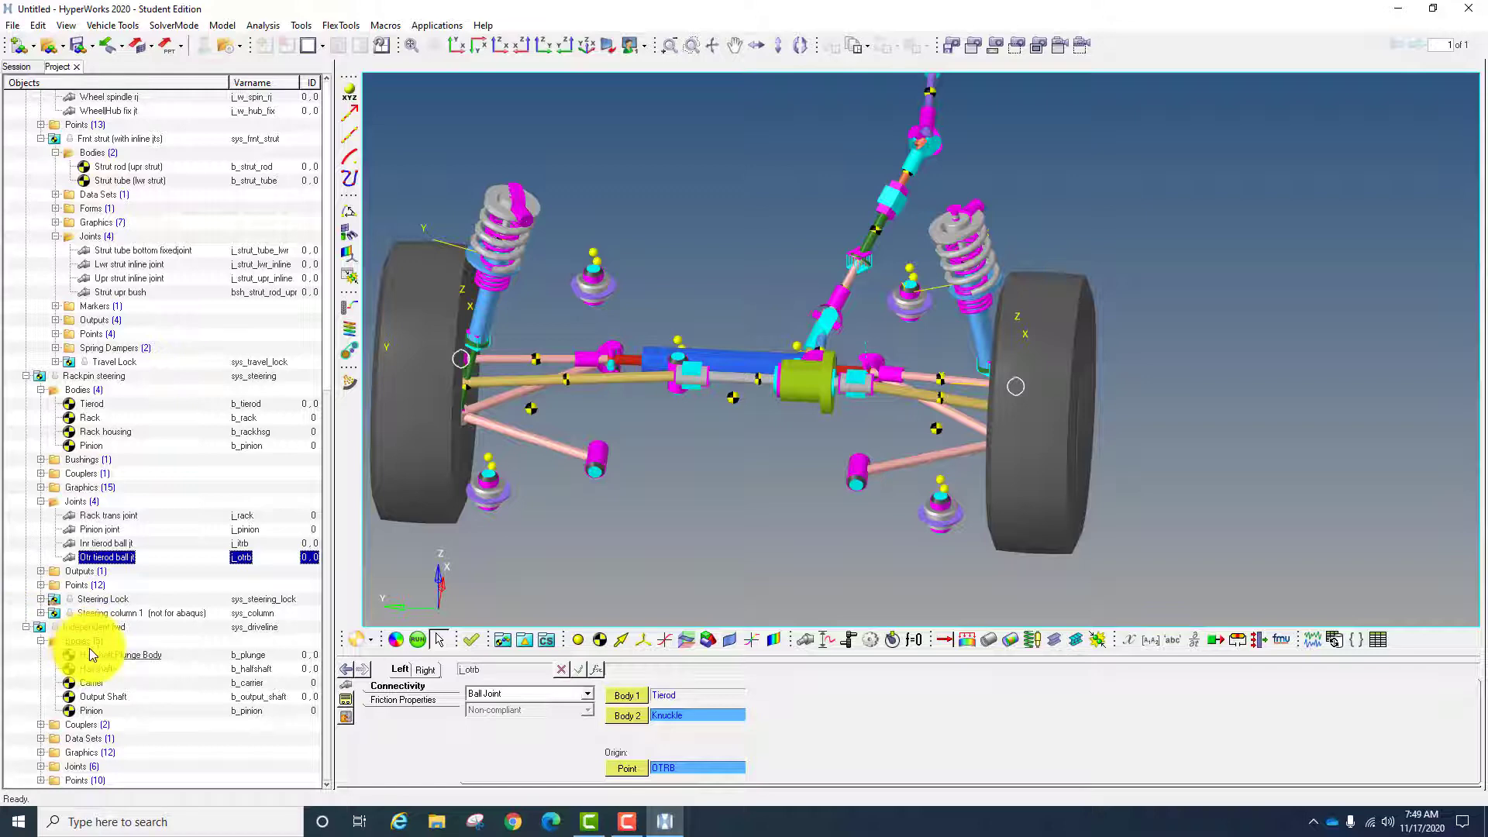
- Review the independent front wheel drive system's attachments and its halfshaft plunge, halfshaft, carrier, output shaft and pinion bodies
{"action": "left_click", "coordinate": [82, 626]}
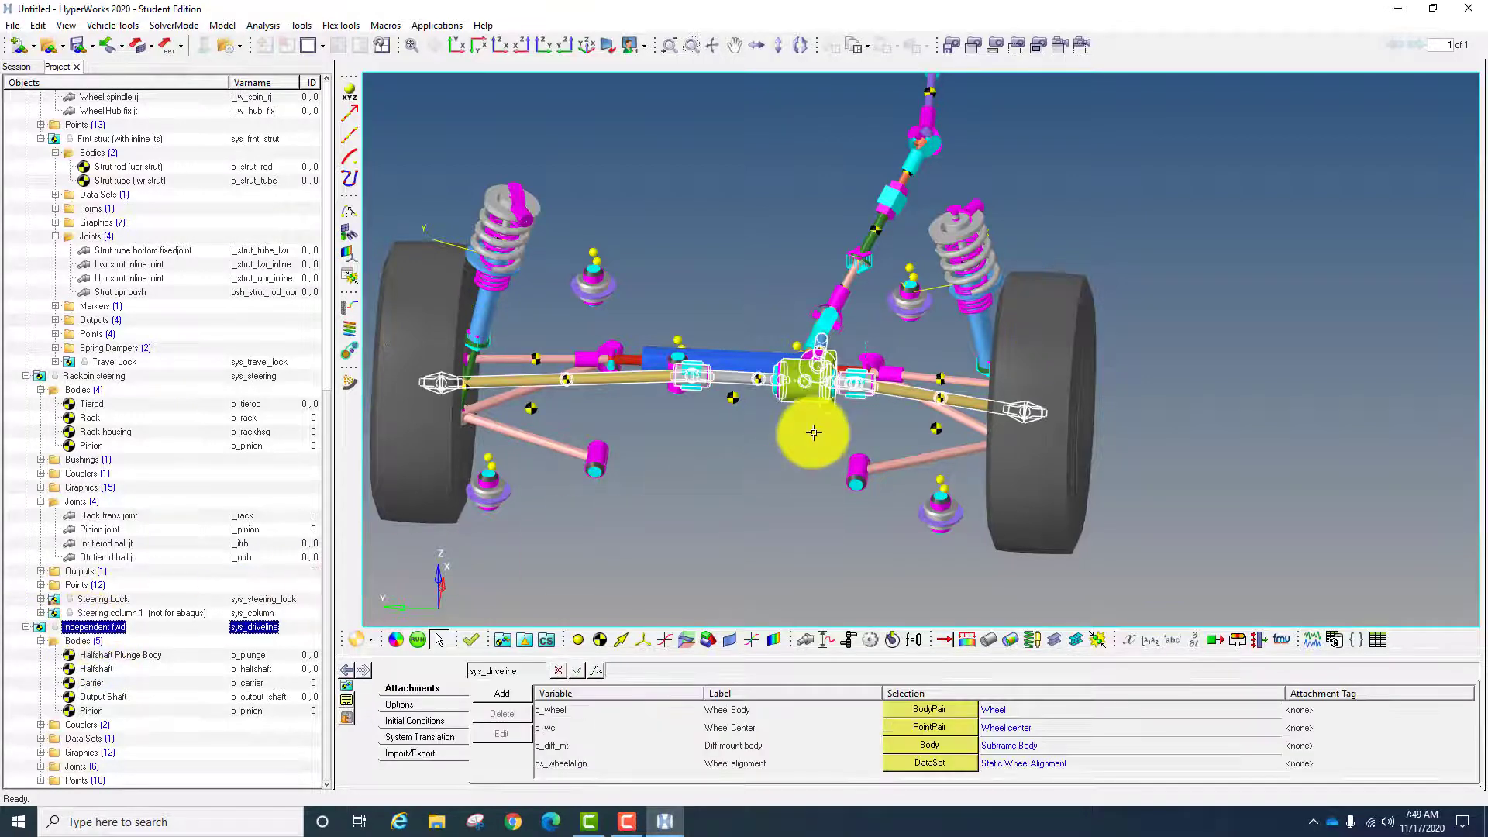
{"action": "mouse_move", "coordinate": [813, 431]}
{"action": "left_mouse_down", "text": "ctrl"}
{"action": "mouse_move", "coordinate": [786, 489]}
{"action": "mouse_move", "coordinate": [858, 372]}
{"action": "mouse_move", "coordinate": [822, 434]}
{"action": "left_mouse_up", "text": "ctrl"}
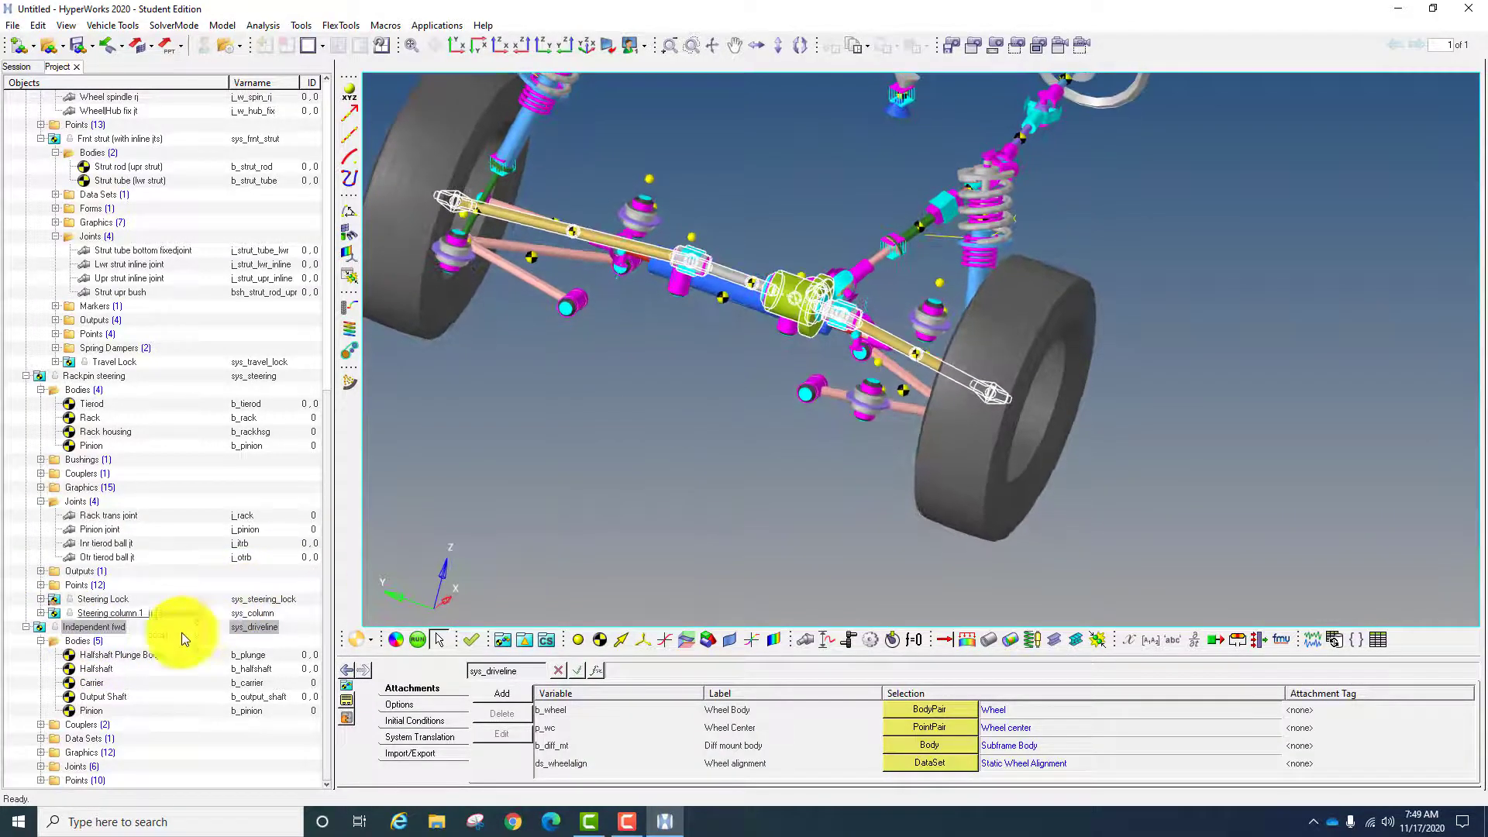
{"action": "left_click", "coordinate": [117, 654]}
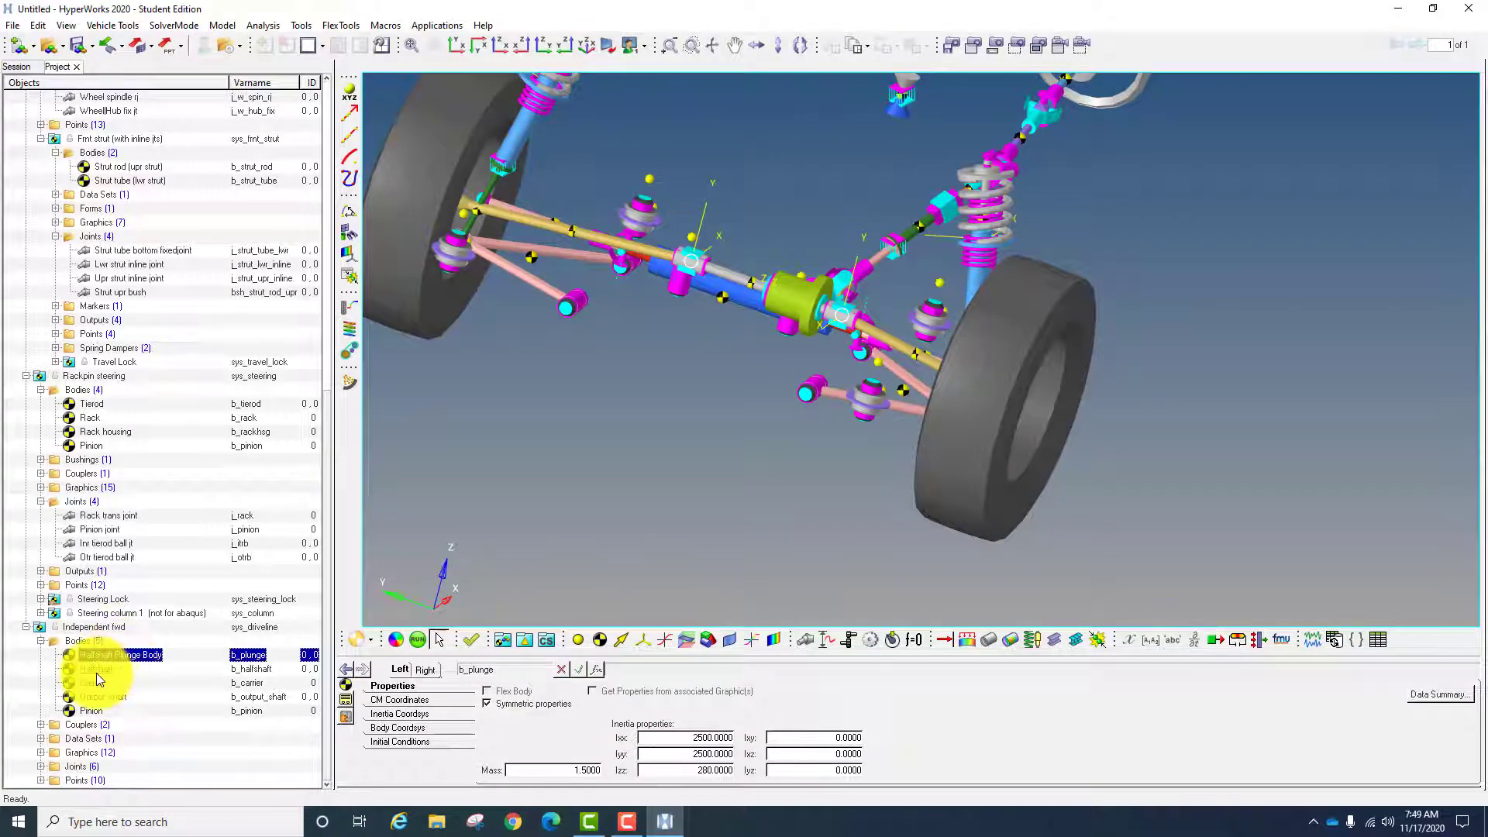
{"action": "left_click", "coordinate": [96, 673]}
{"action": "left_click", "coordinate": [92, 687]}
{"action": "left_click", "coordinate": [91, 698]}
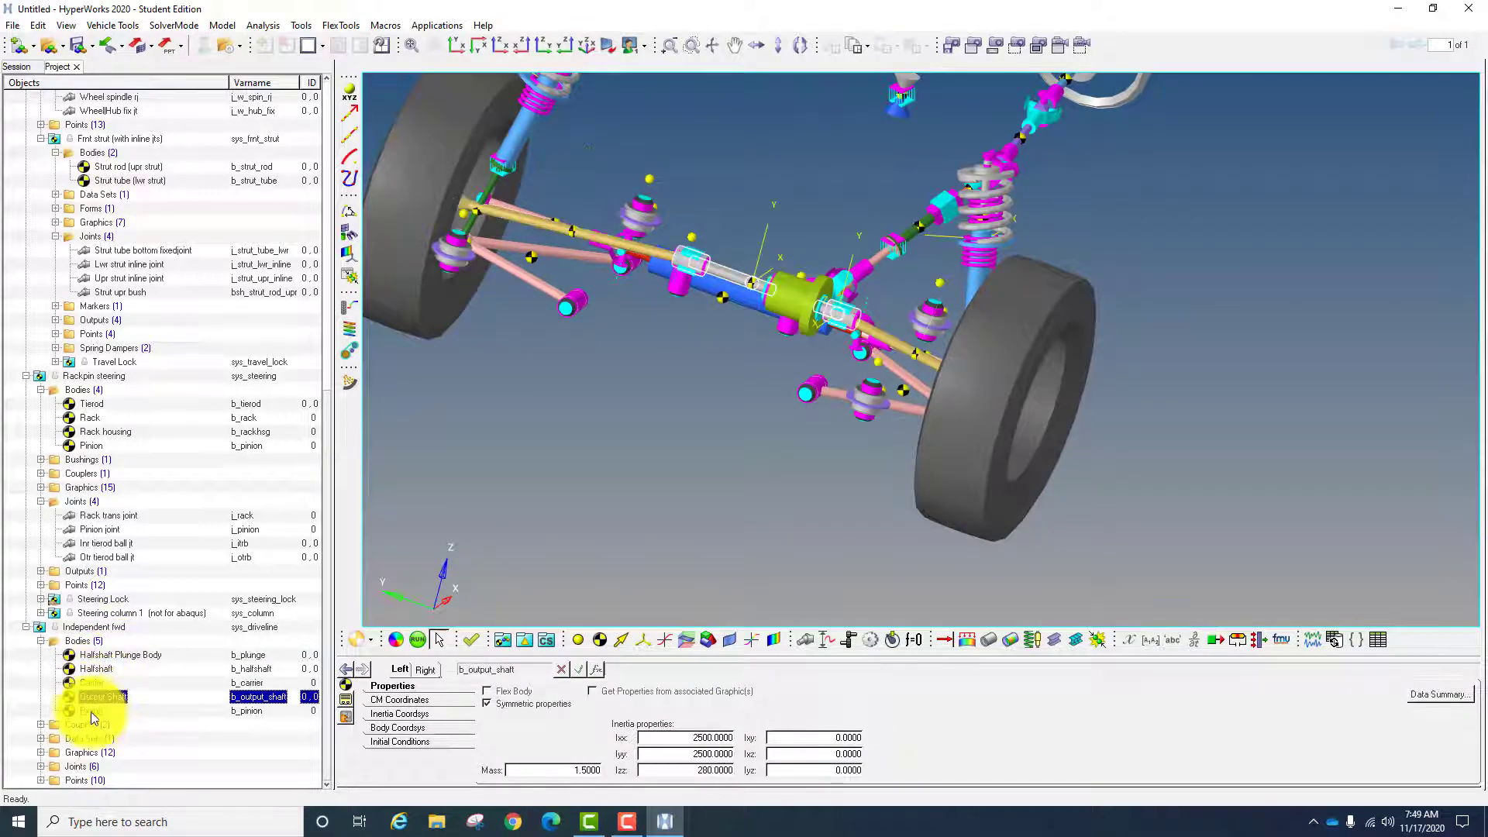
{"action": "left_click", "coordinate": [92, 711]}
{"action": "left_click_drag", "start_coordinate": [783, 405], "coordinate": [97, 210], "text": "ctrl"}
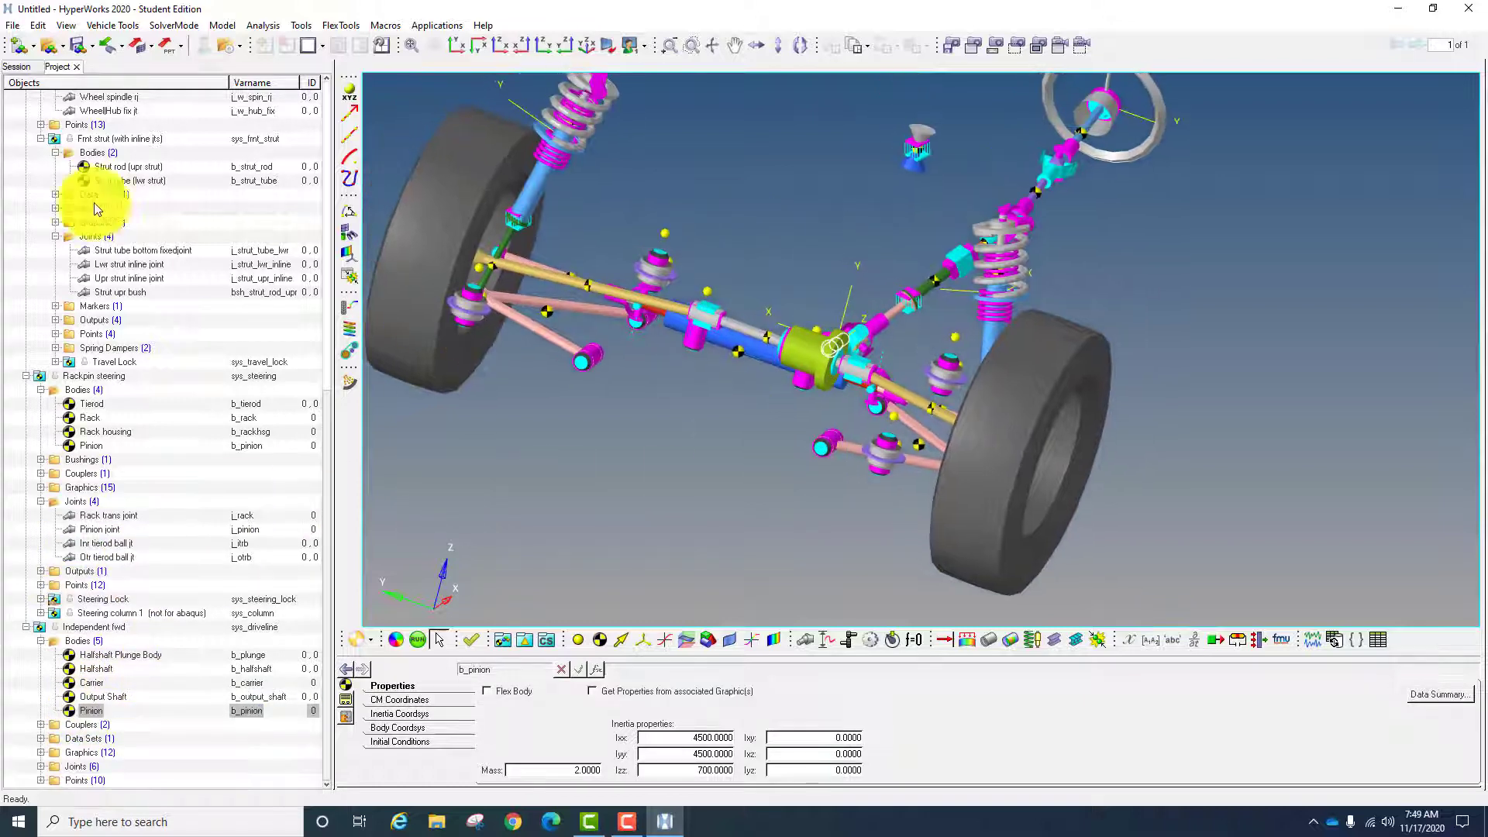
- Look over the full model tree from its root and view the complete front-end assembly
{"action": "scroll", "coordinate": [326, 329], "scroll_direction": "up", "scroll_amount": 3}
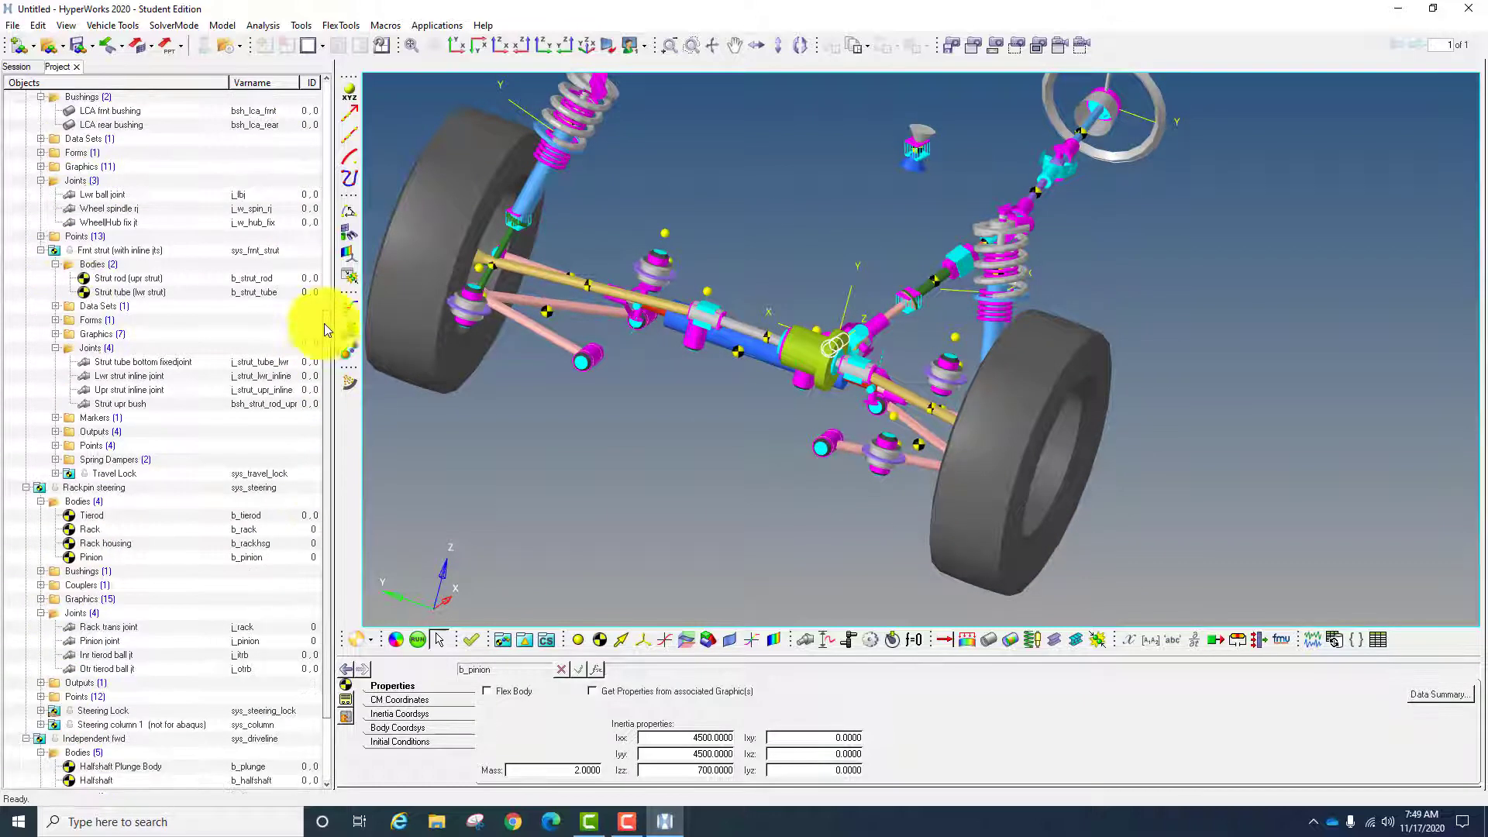
{"action": "scroll", "coordinate": [326, 329], "scroll_direction": "up", "scroll_amount": 10}
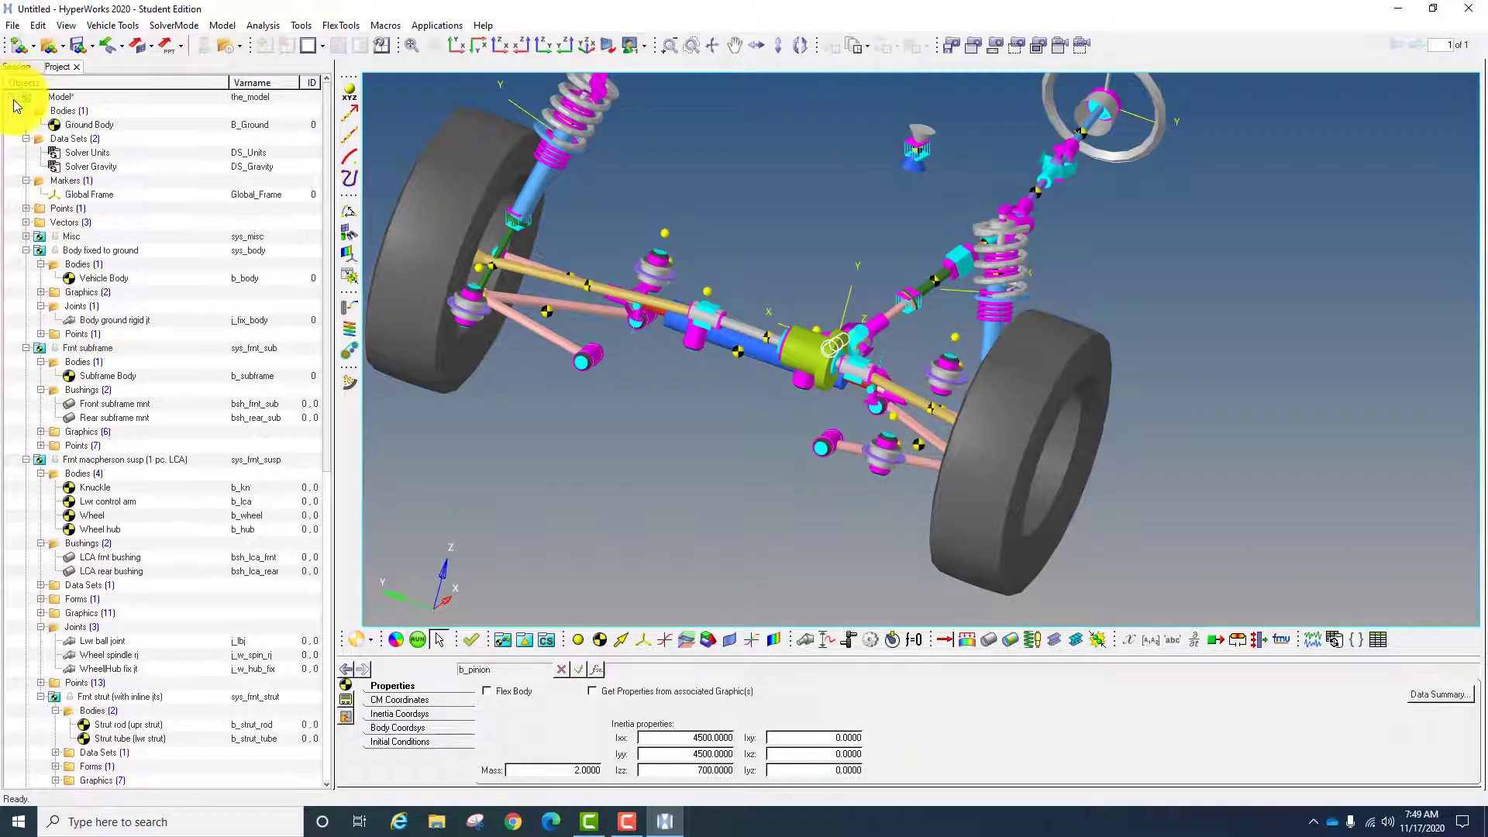
{"action": "left_click", "coordinate": [12, 97]}
{"action": "left_click", "coordinate": [13, 98]}
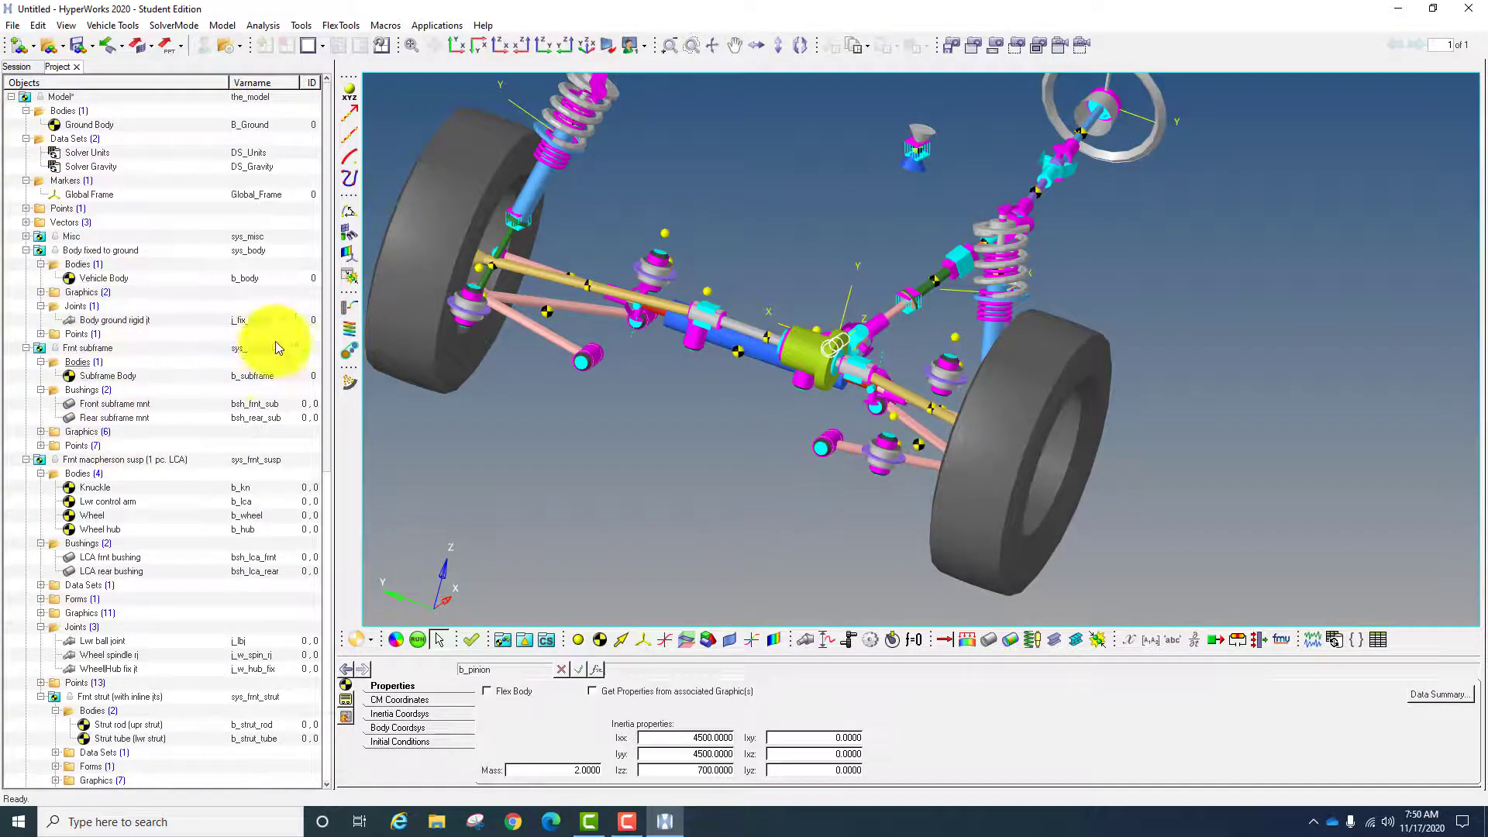
{"action": "right_click_drag", "start_coordinate": [724, 439], "coordinate": [770, 497], "text": "ctrl"}
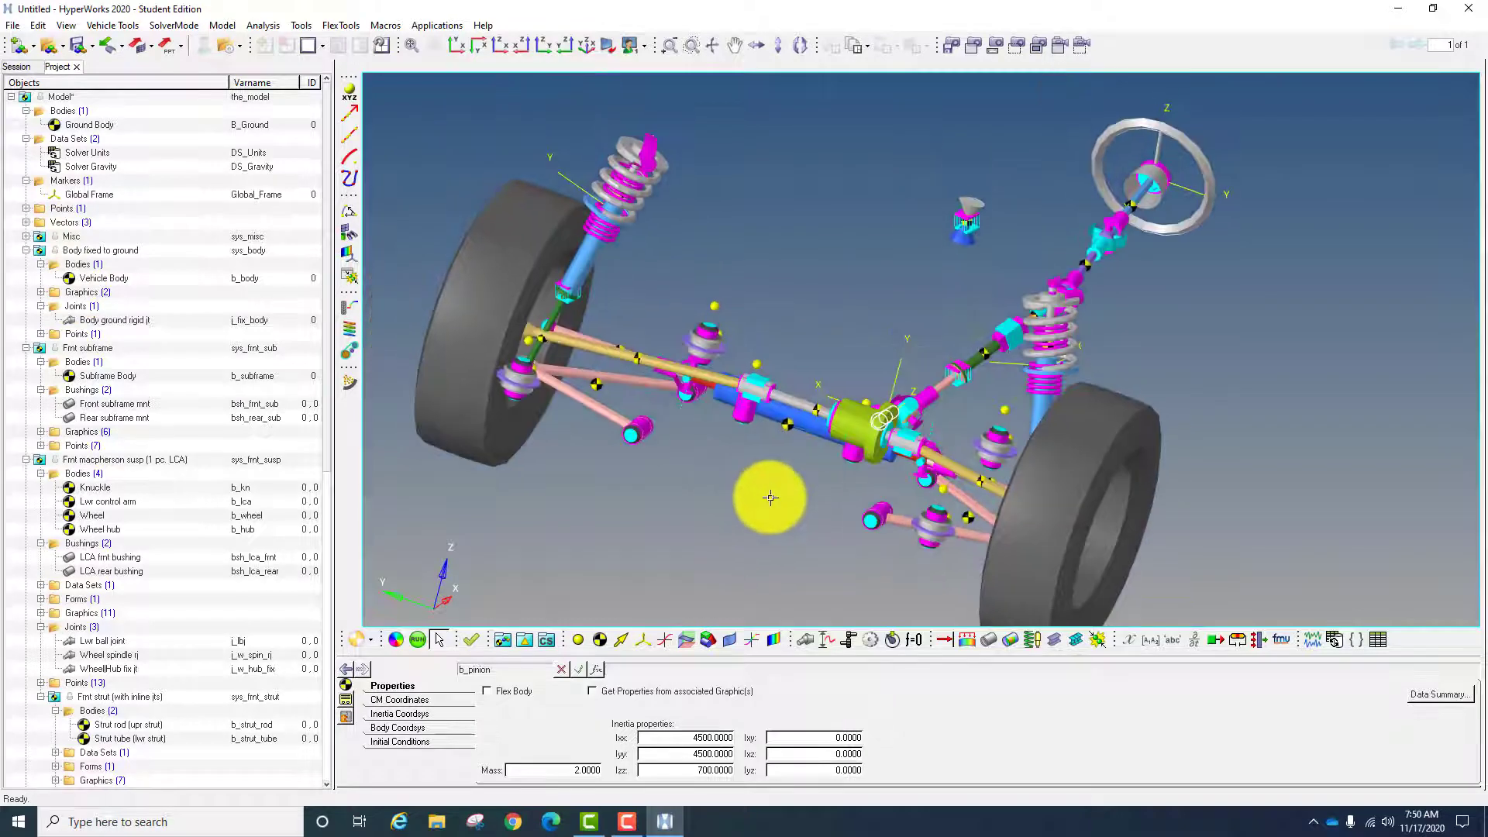
{"action": "scroll", "coordinate": [770, 498], "scroll_direction": "down", "scroll_amount": 3}
{"action": "left_click_drag", "start_coordinate": [654, 485], "coordinate": [775, 508], "text": "ctrl"}
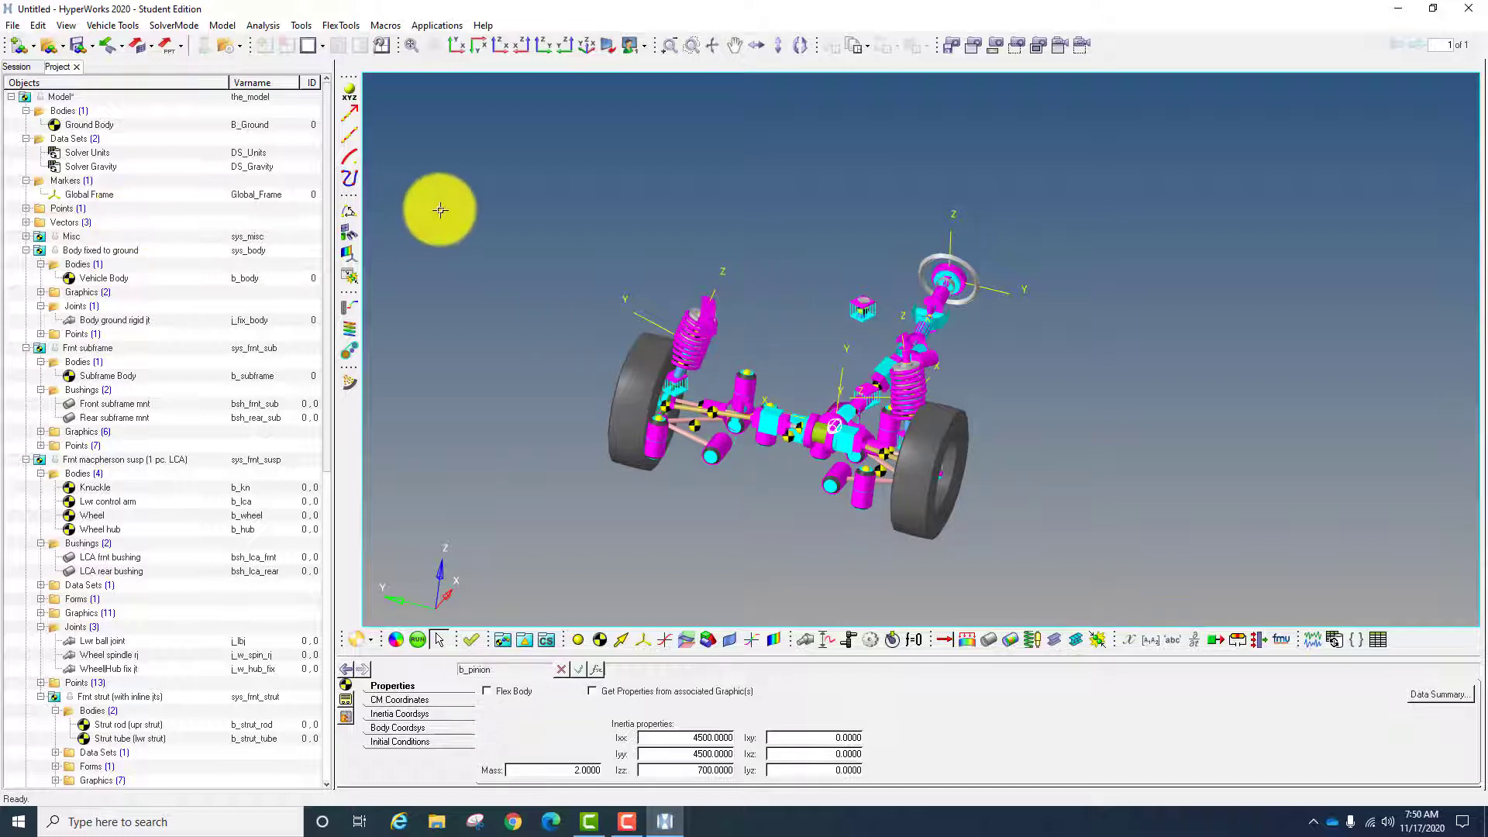
- Open the model's Data Summary and examine the point coordinates of the subframe, MacPherson suspension, strut, steering and steering column systems
{"action": "left_click", "coordinate": [221, 26]}
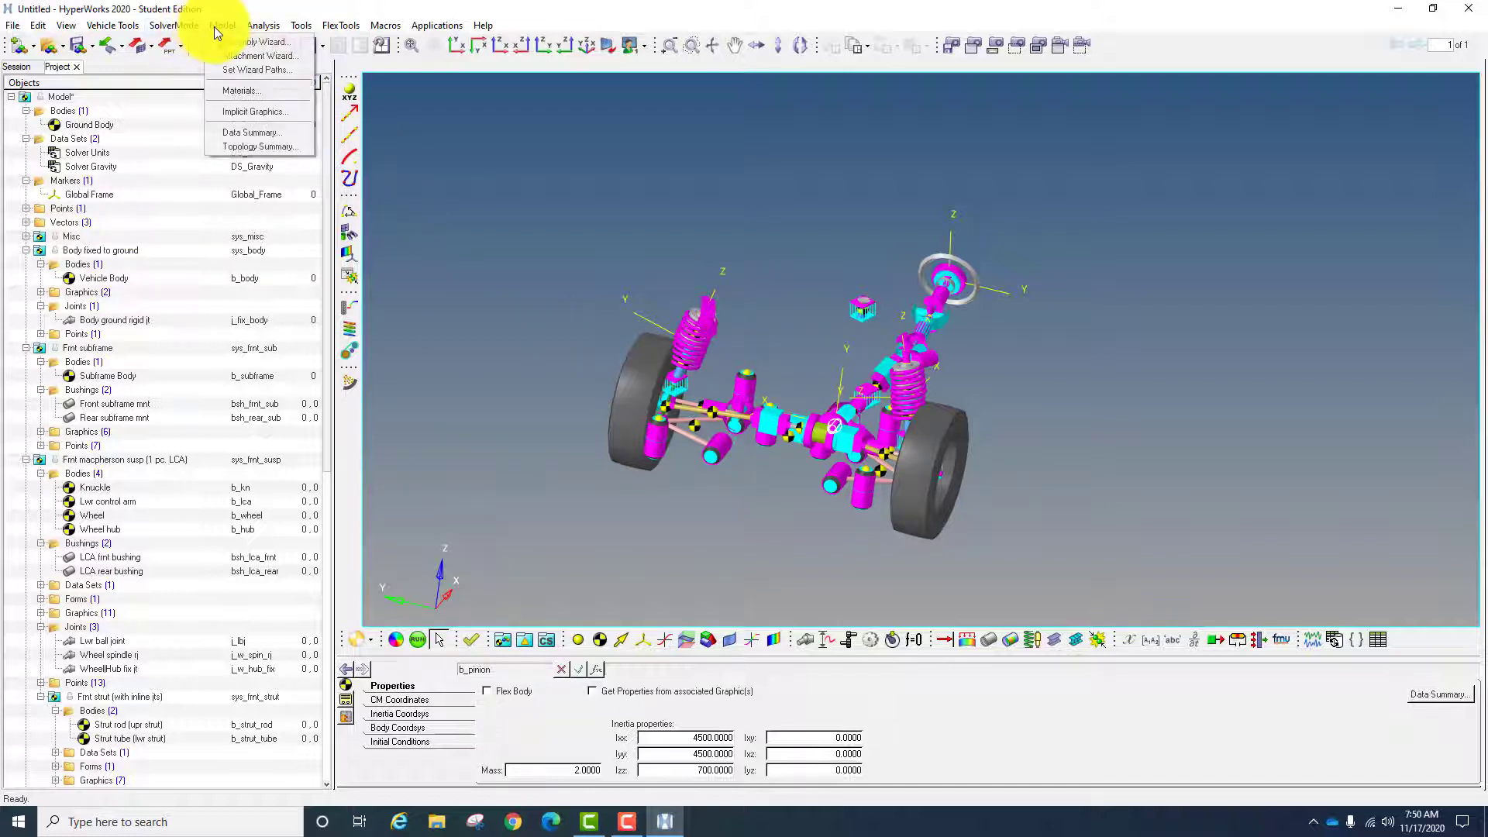
{"action": "left_click", "coordinate": [250, 137]}
{"action": "left_click_drag", "start_coordinate": [607, 181], "coordinate": [601, 87]}
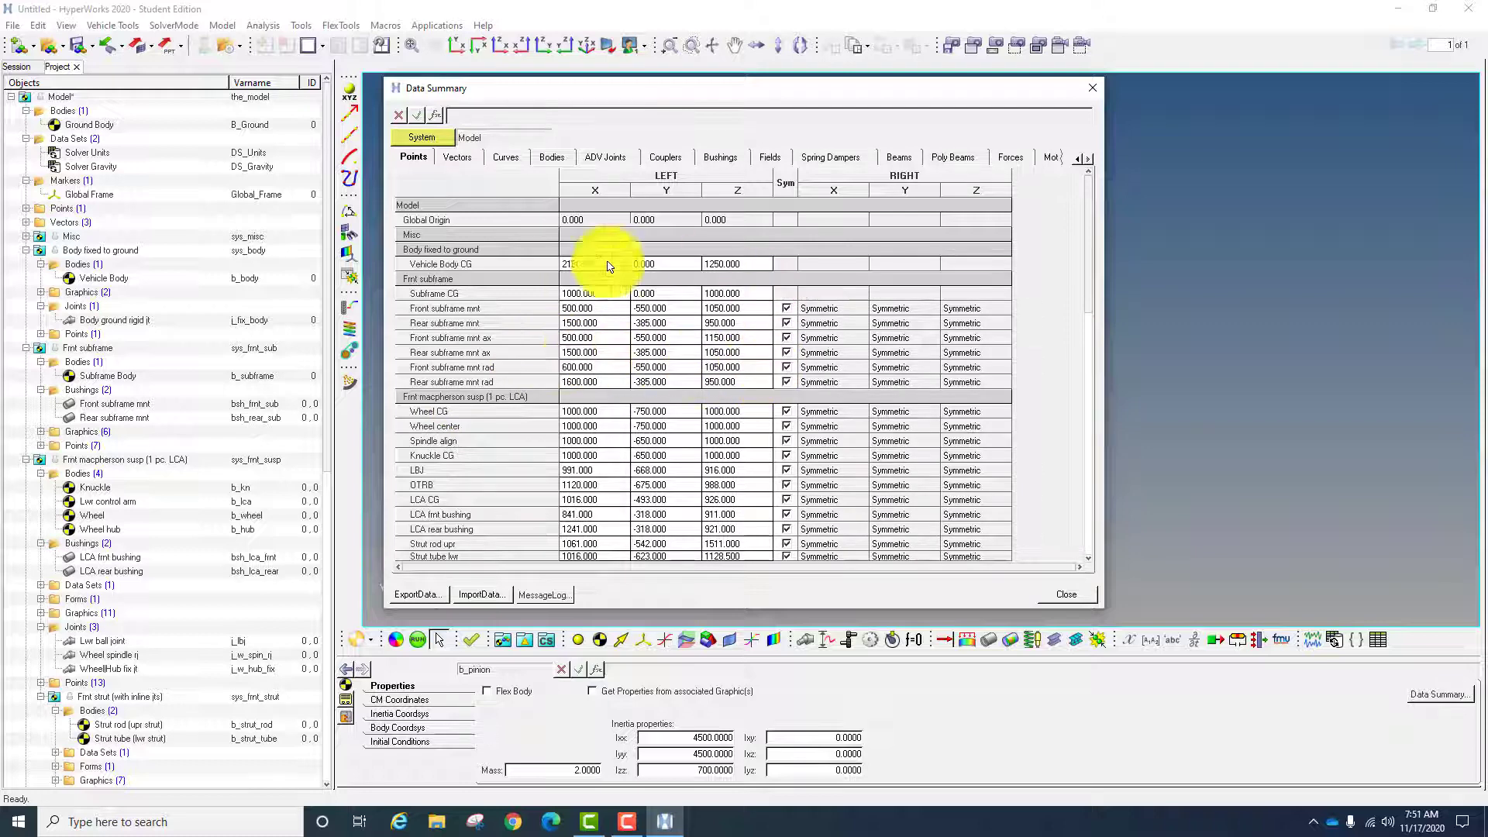
{"action": "scroll", "coordinate": [481, 399], "scroll_direction": "down", "scroll_amount": 3}
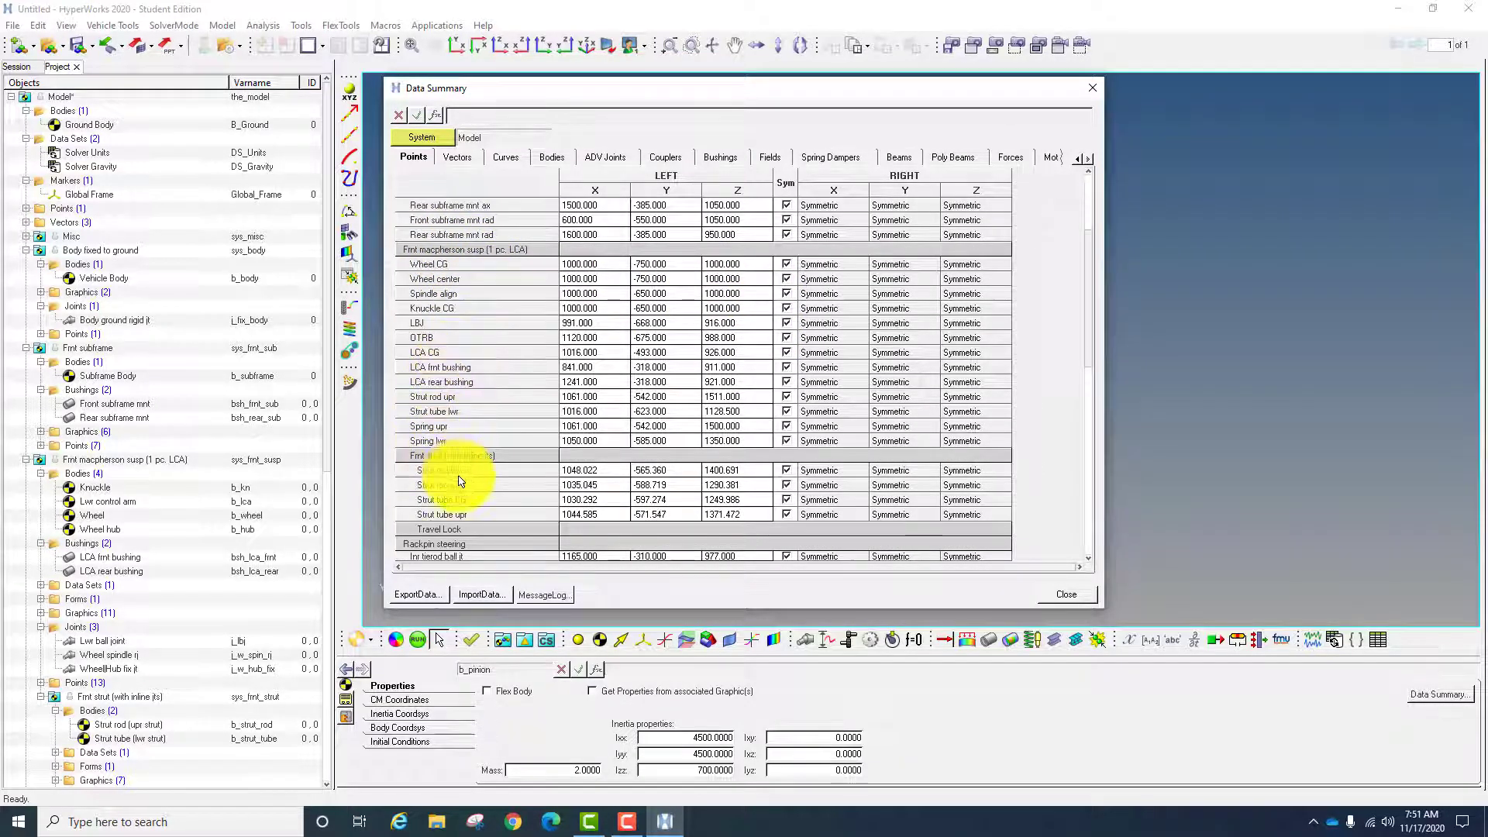
{"action": "scroll", "coordinate": [461, 450], "scroll_direction": "down", "scroll_amount": 2}
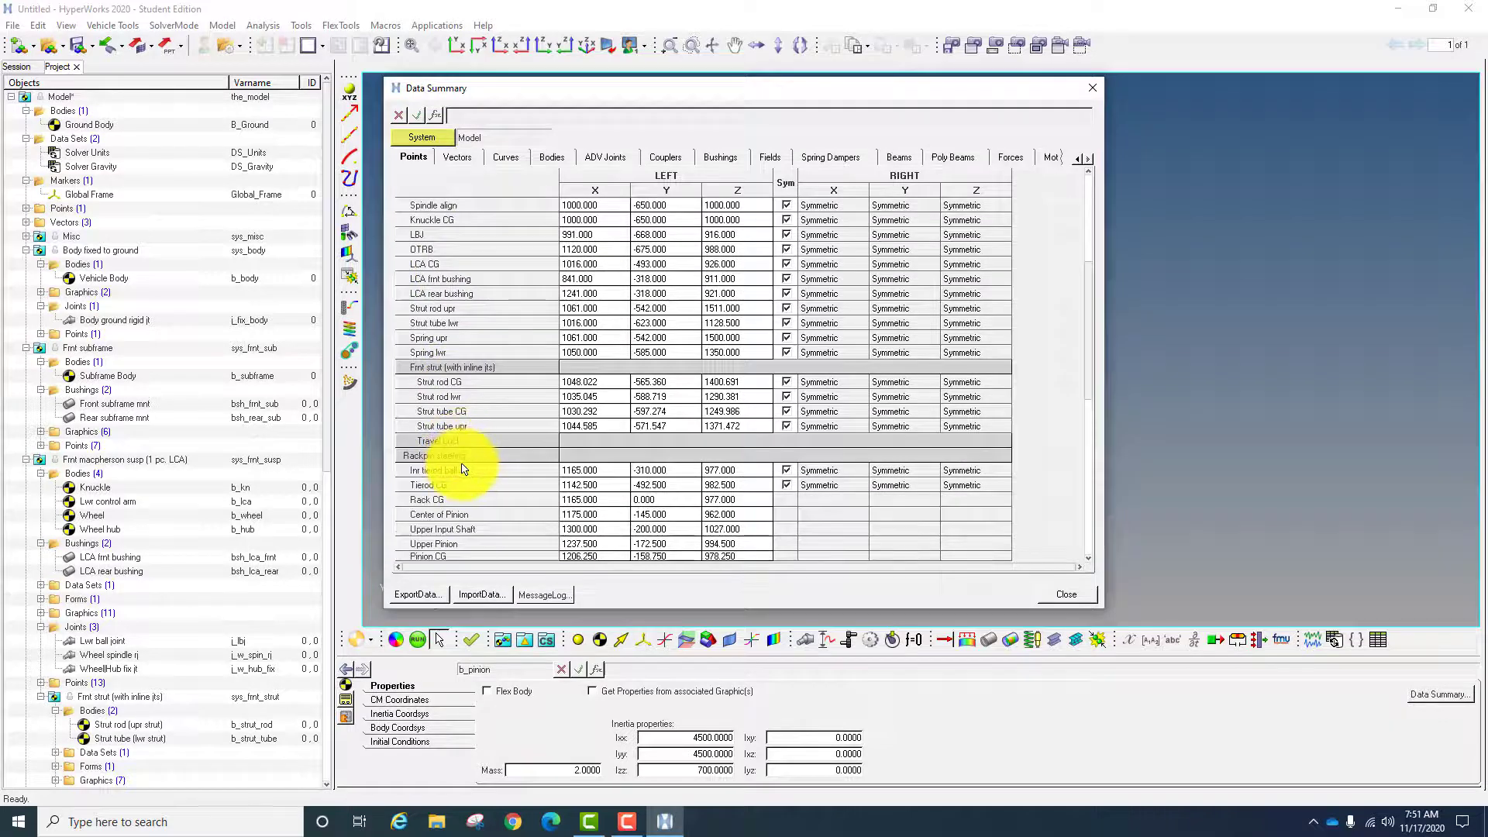
{"action": "scroll", "coordinate": [460, 467], "scroll_direction": "down", "scroll_amount": 2}
{"action": "scroll", "coordinate": [442, 512], "scroll_direction": "down", "scroll_amount": 3}
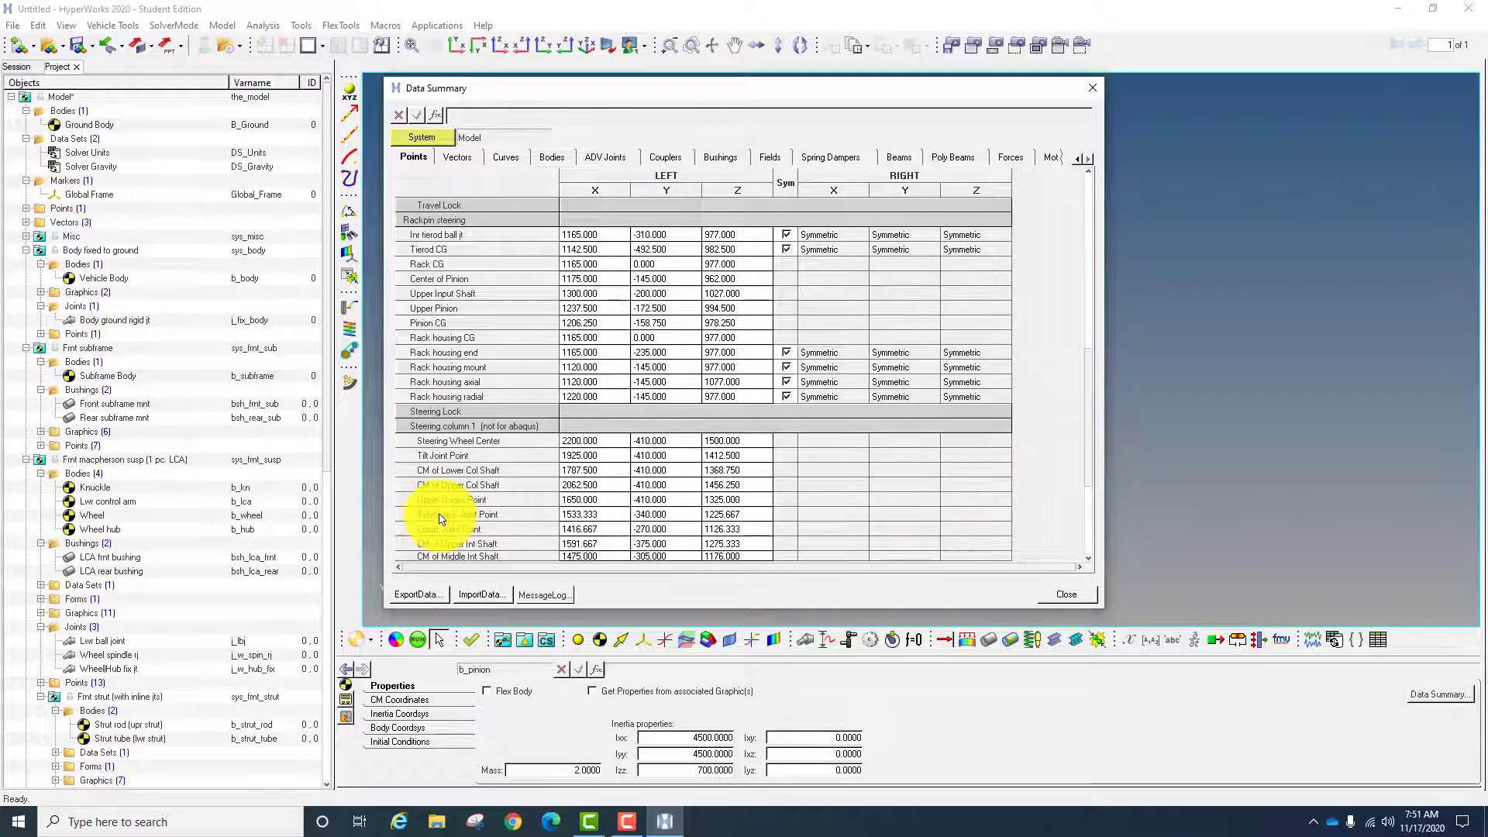
{"action": "scroll", "coordinate": [438, 520], "scroll_direction": "up", "scroll_amount": 3}
{"action": "scroll", "coordinate": [512, 463], "scroll_direction": "down", "scroll_amount": 2}
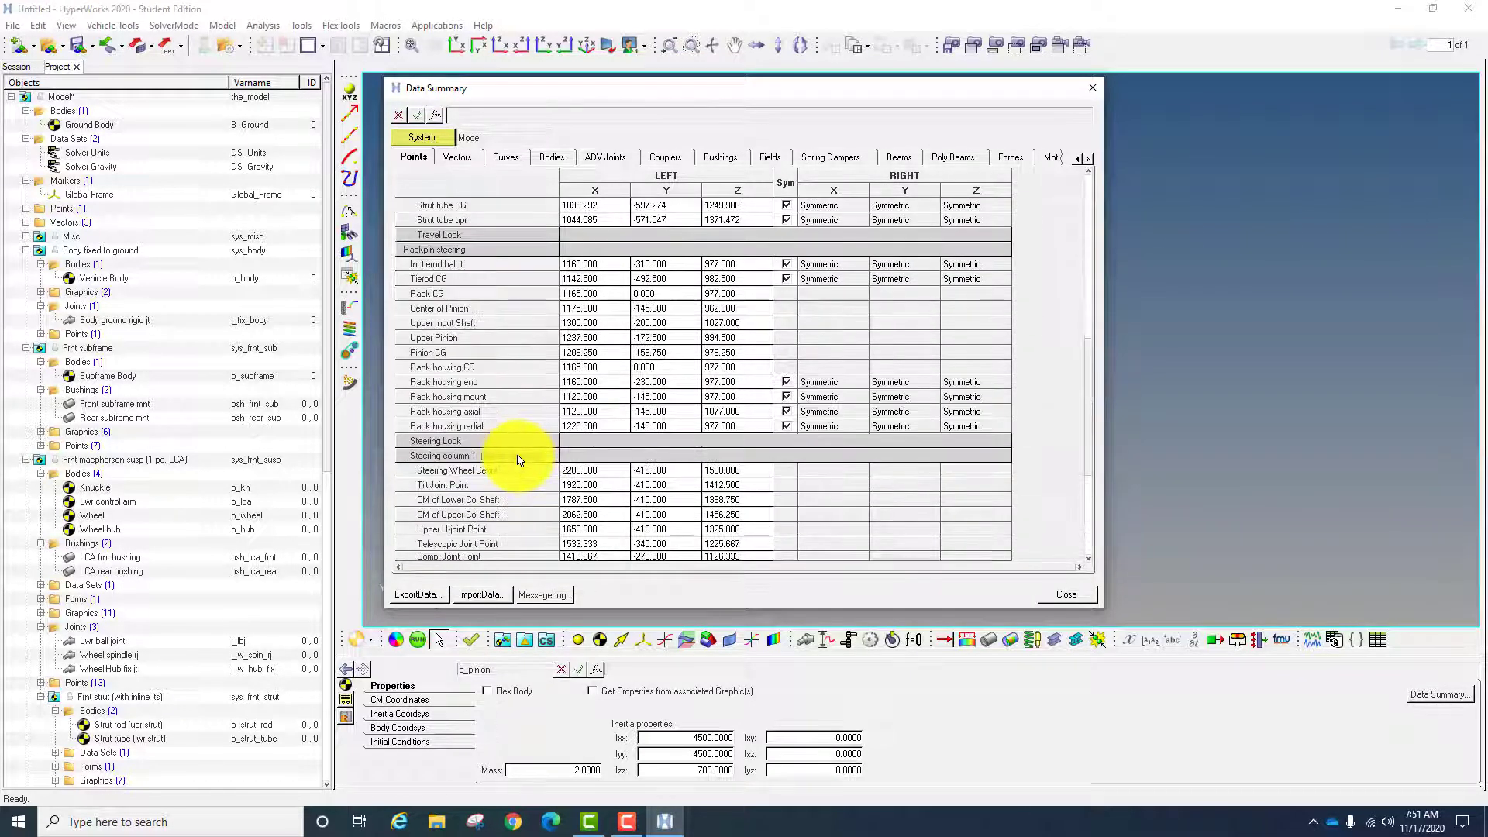
- Look through the Data Summary's point list down to the LCA frnt bushing's X coordinate and close the summary
{"action": "scroll", "coordinate": [515, 457], "scroll_direction": "up", "scroll_amount": 10}
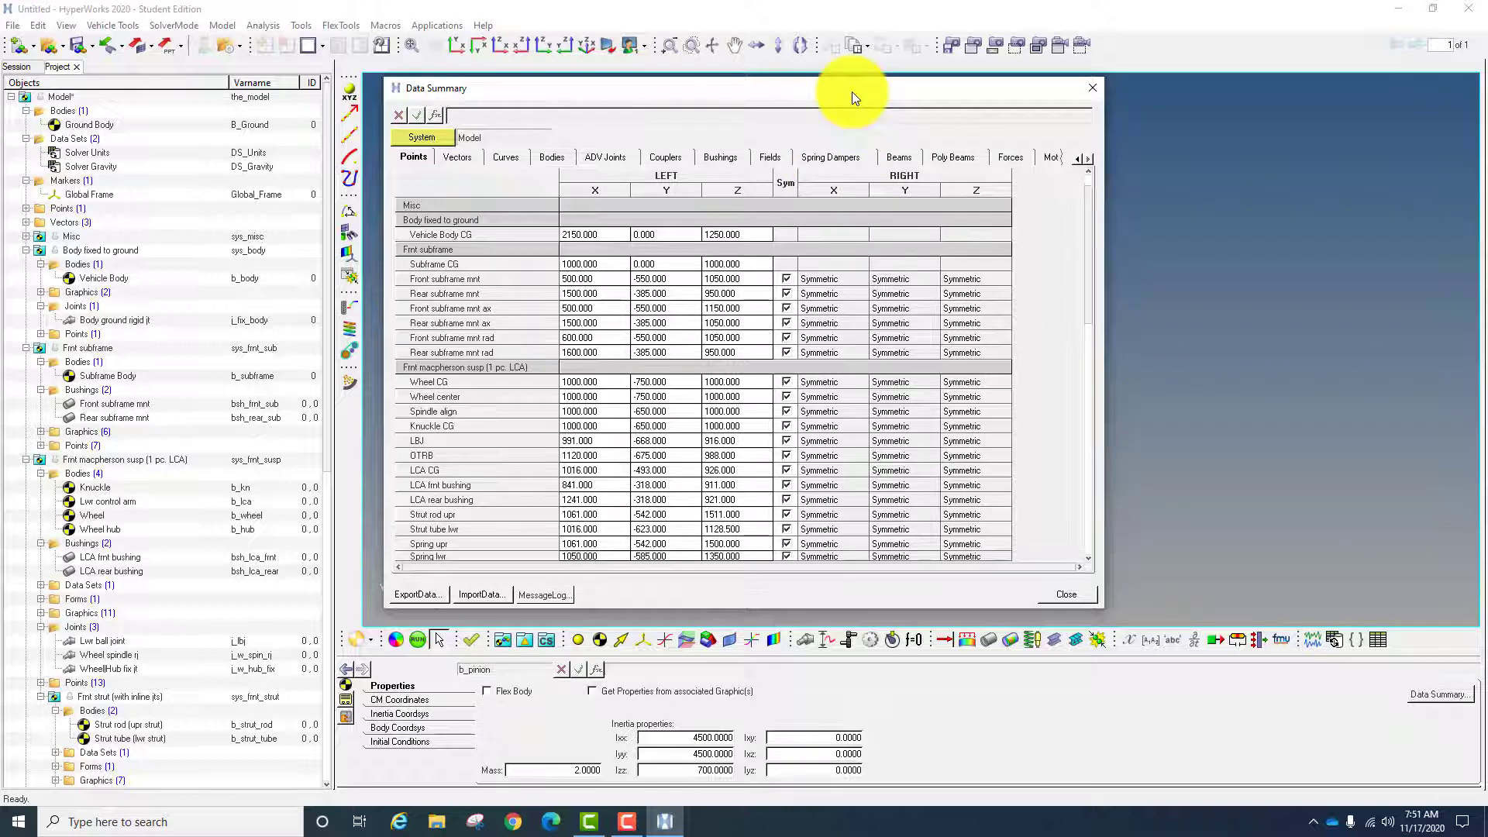
{"action": "left_click_drag", "start_coordinate": [850, 91], "coordinate": [865, 112]}
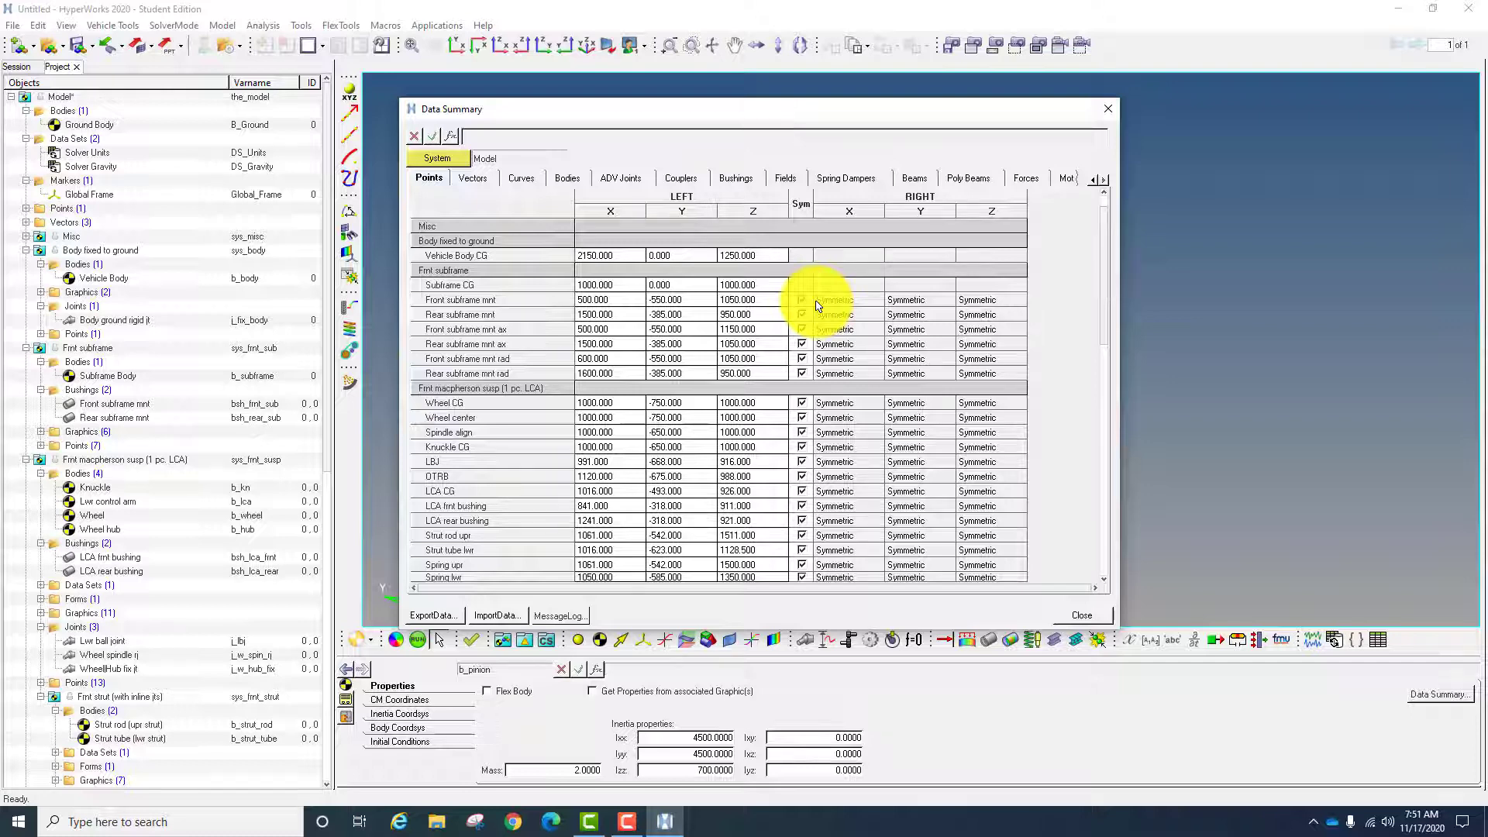
{"action": "left_click_drag", "start_coordinate": [749, 124], "coordinate": [806, 471]}
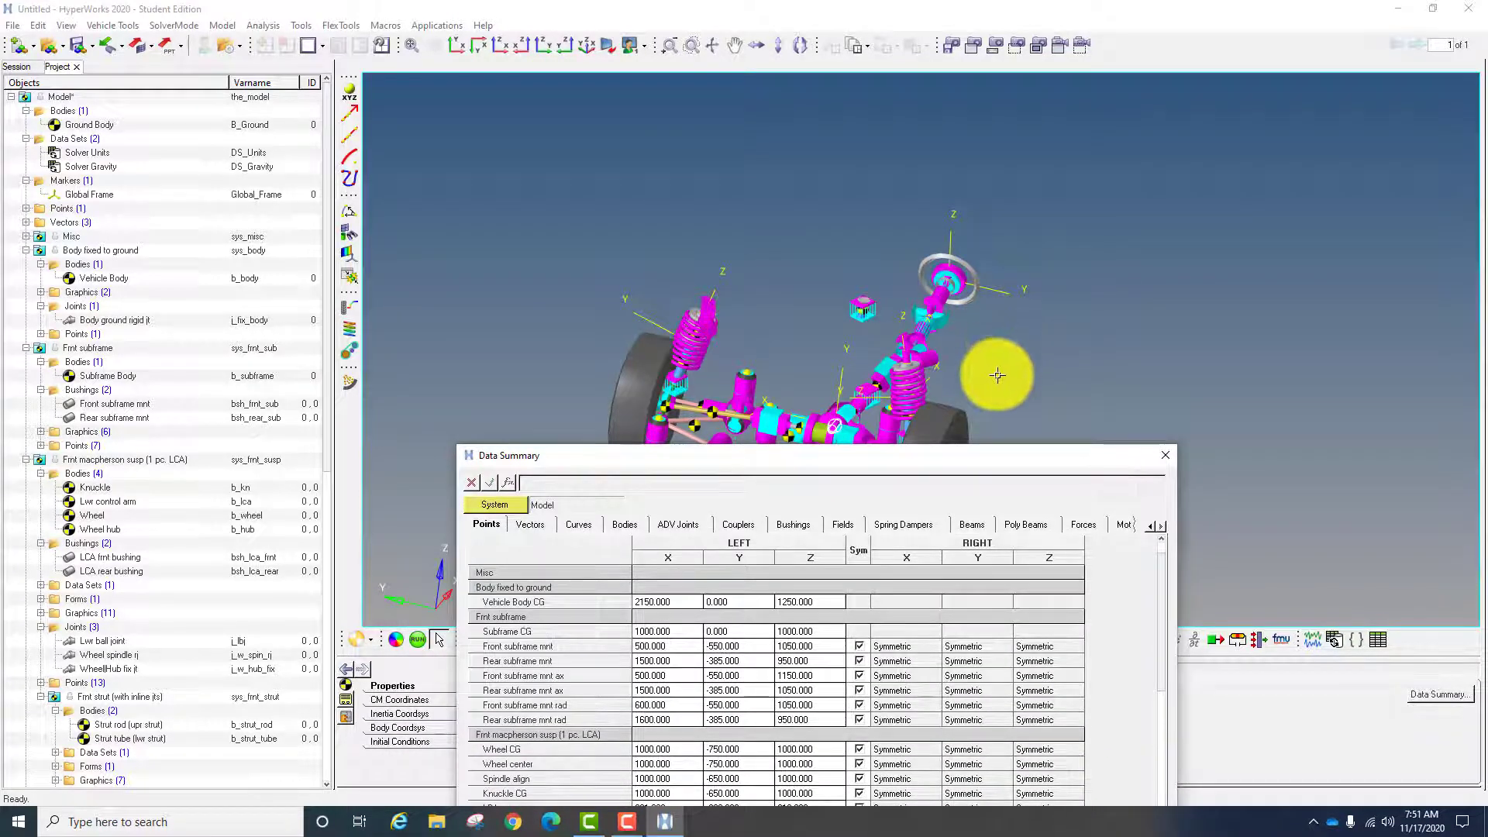
{"action": "left_click_drag", "start_coordinate": [923, 462], "coordinate": [558, 137]}
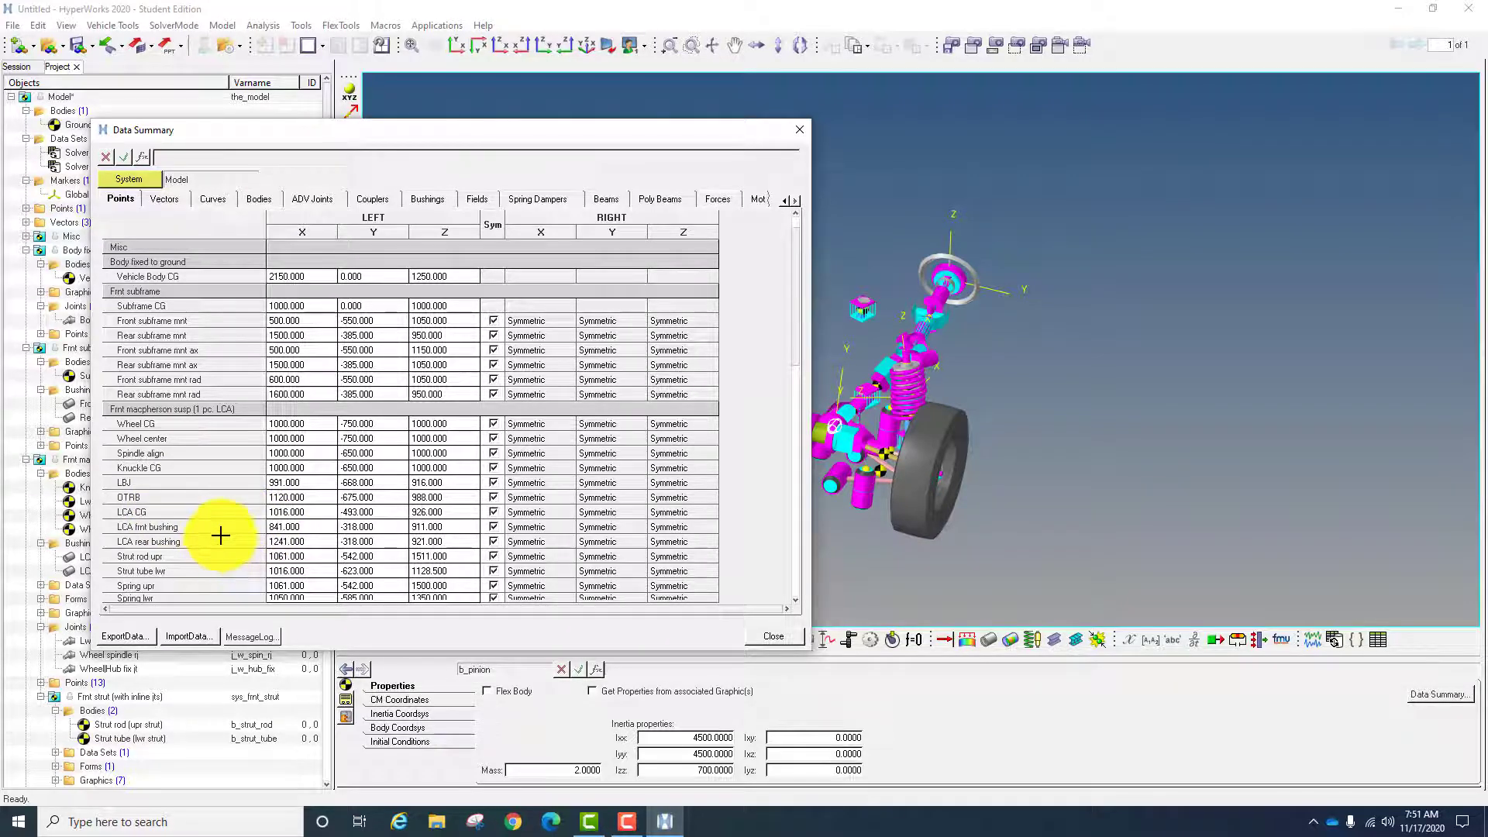
{"action": "scroll", "coordinate": [217, 534], "scroll_direction": "down", "scroll_amount": 2}
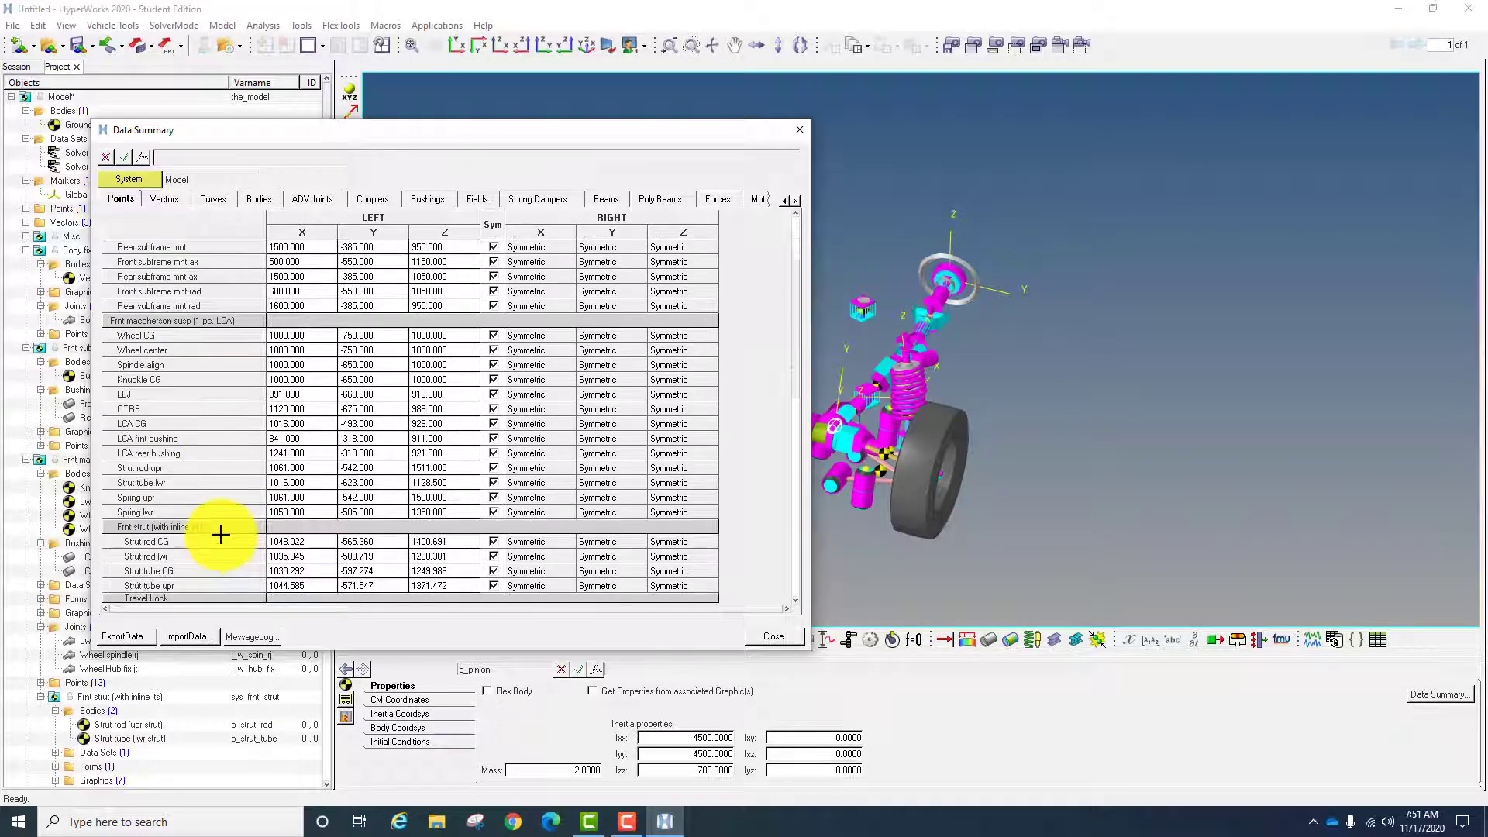
{"action": "left_click", "coordinate": [299, 438]}
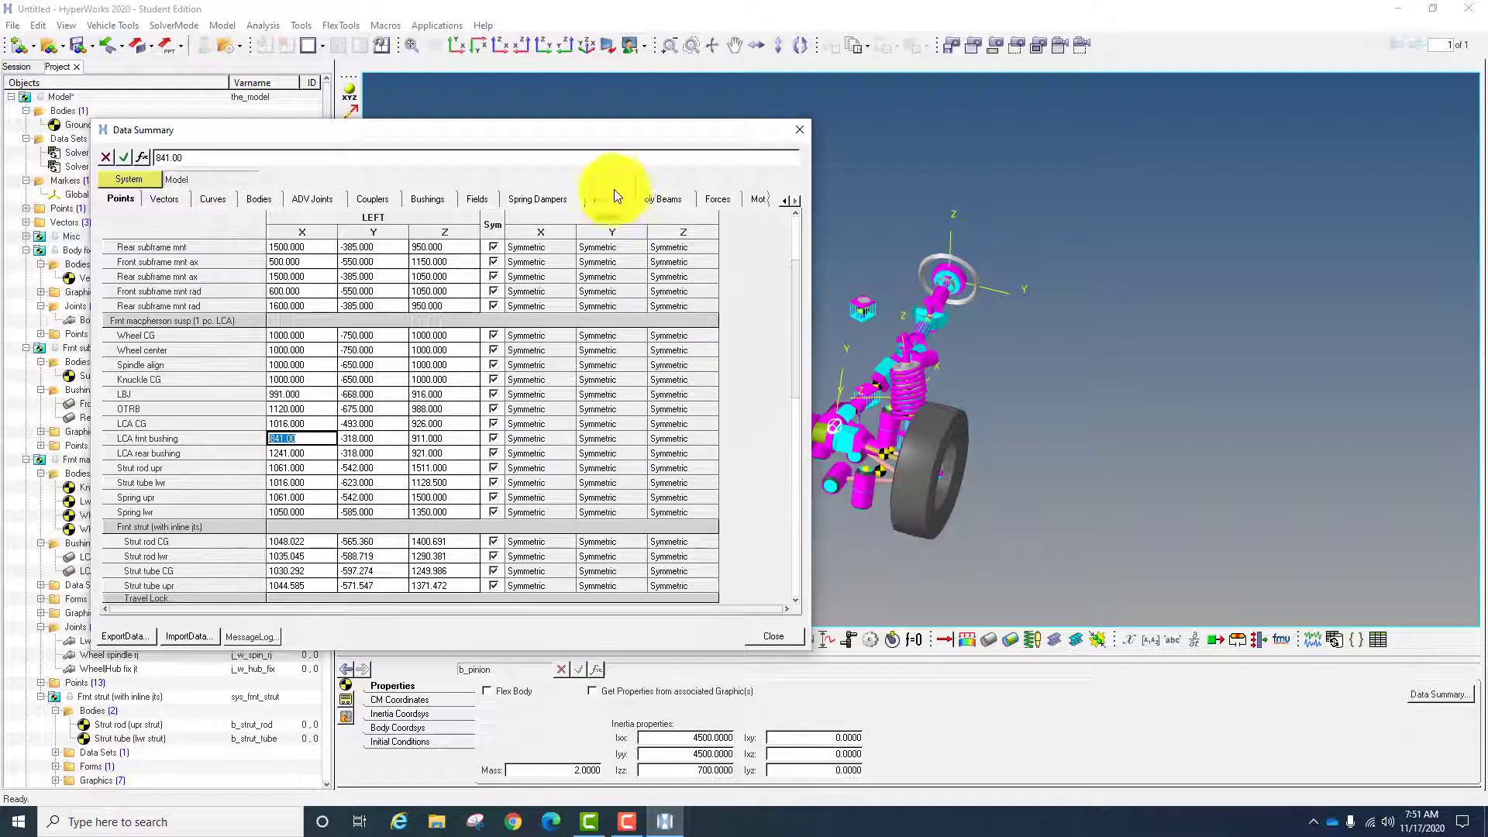
{"action": "left_click", "coordinate": [799, 130]}
- Select the lower control arm in the suspension model and reopen the Data Summary with the arm's inner bushings in view
{"action": "right_click_drag", "start_coordinate": [761, 412], "coordinate": [1062, 443], "text": "ctrl"}
{"action": "scroll", "coordinate": [1091, 336], "scroll_direction": "up", "scroll_amount": 2, "text": "ctrl"}
{"action": "scroll", "coordinate": [1092, 335], "scroll_direction": "up", "scroll_amount": 8, "text": "ctrl"}
{"action": "left_click", "coordinate": [1063, 442]}
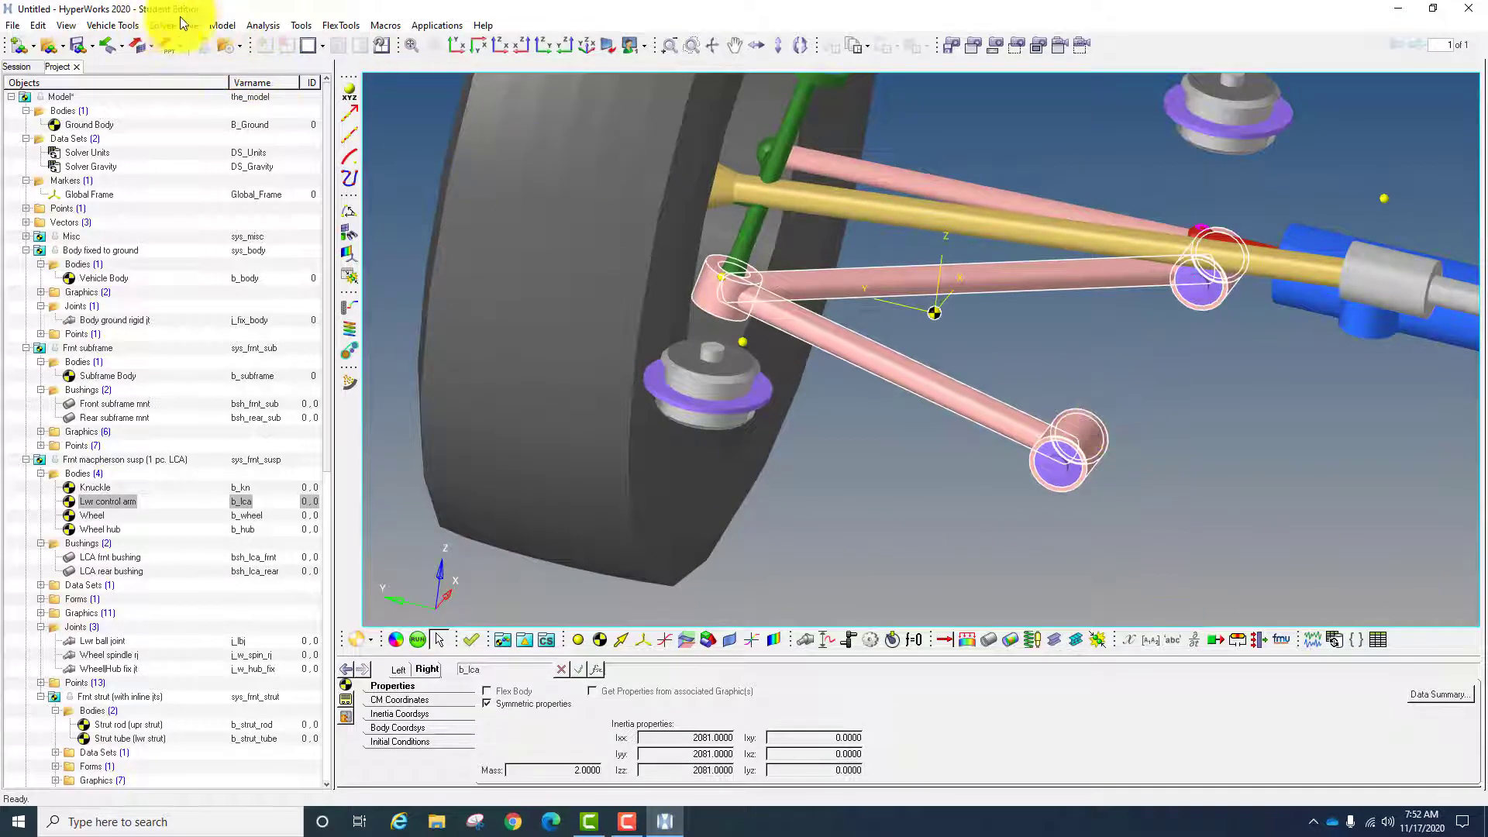
{"action": "left_click", "coordinate": [217, 25]}
{"action": "left_click", "coordinate": [232, 133]}
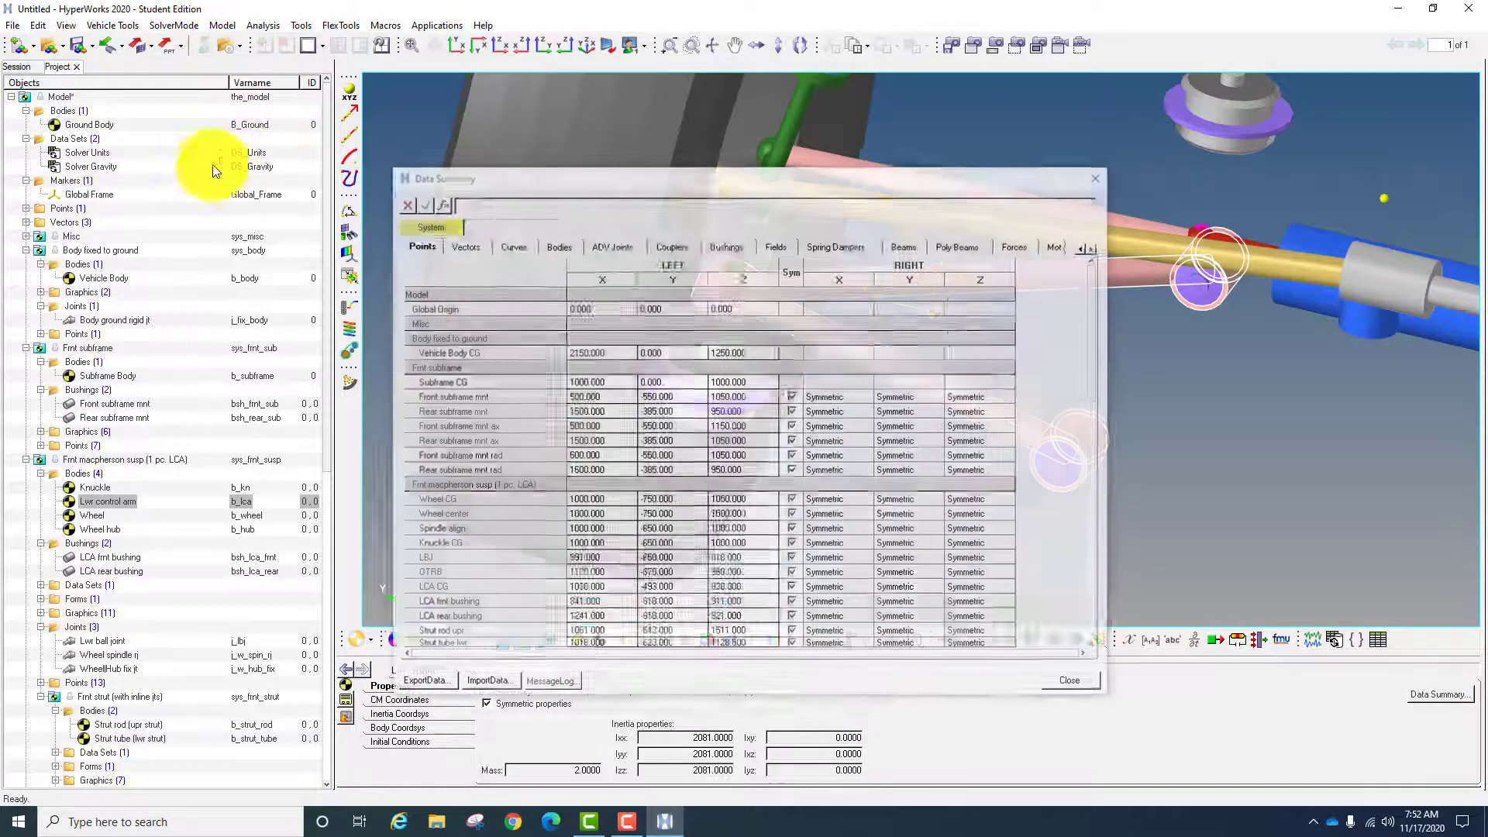
{"action": "left_click_drag", "start_coordinate": [719, 192], "coordinate": [388, 89]}
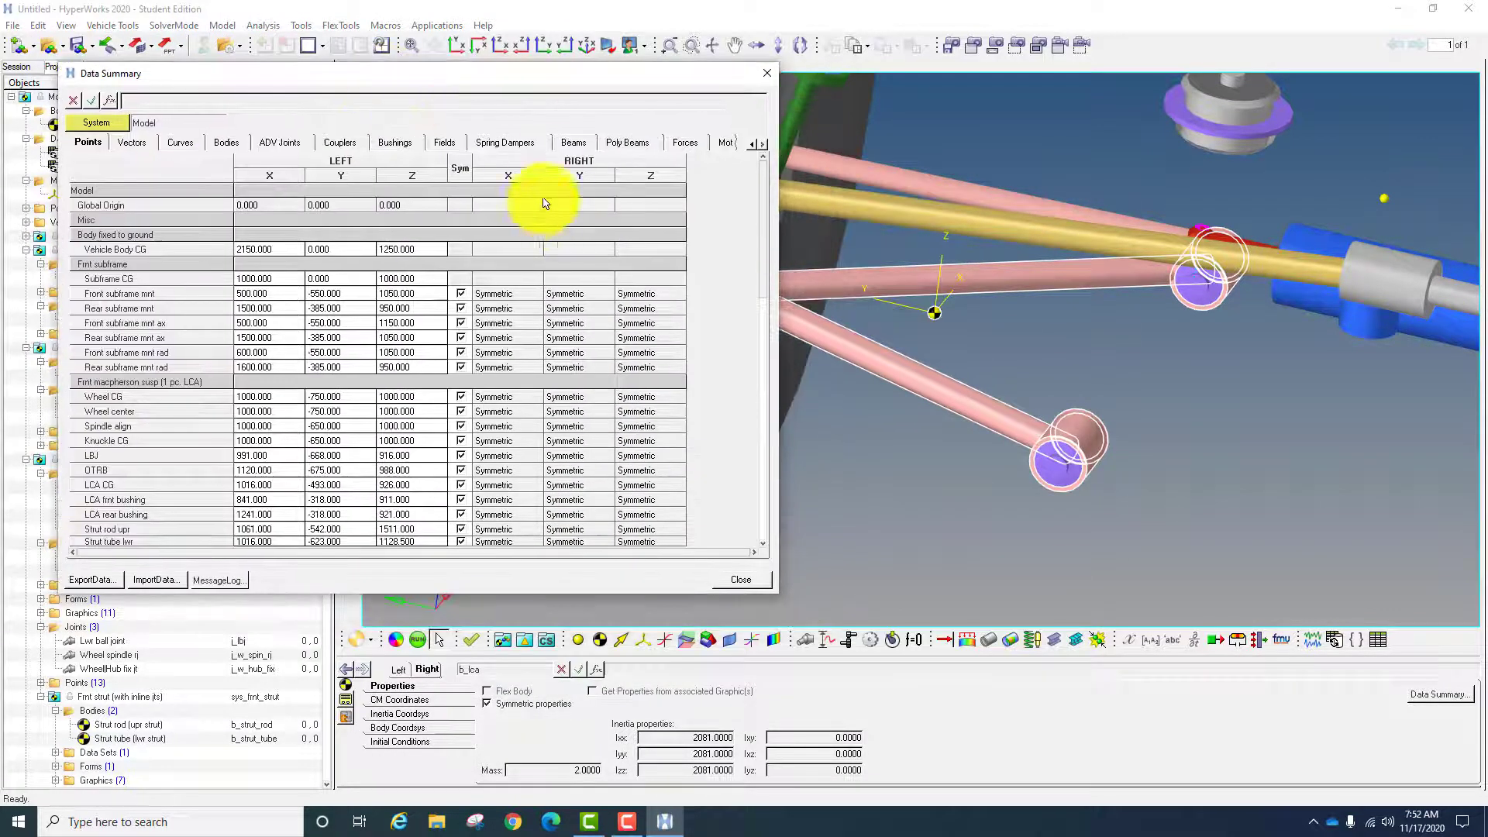
- Try X coordinates of 900 and 600 for the LCA frnt bushing point
{"action": "left_click", "coordinate": [269, 500]}
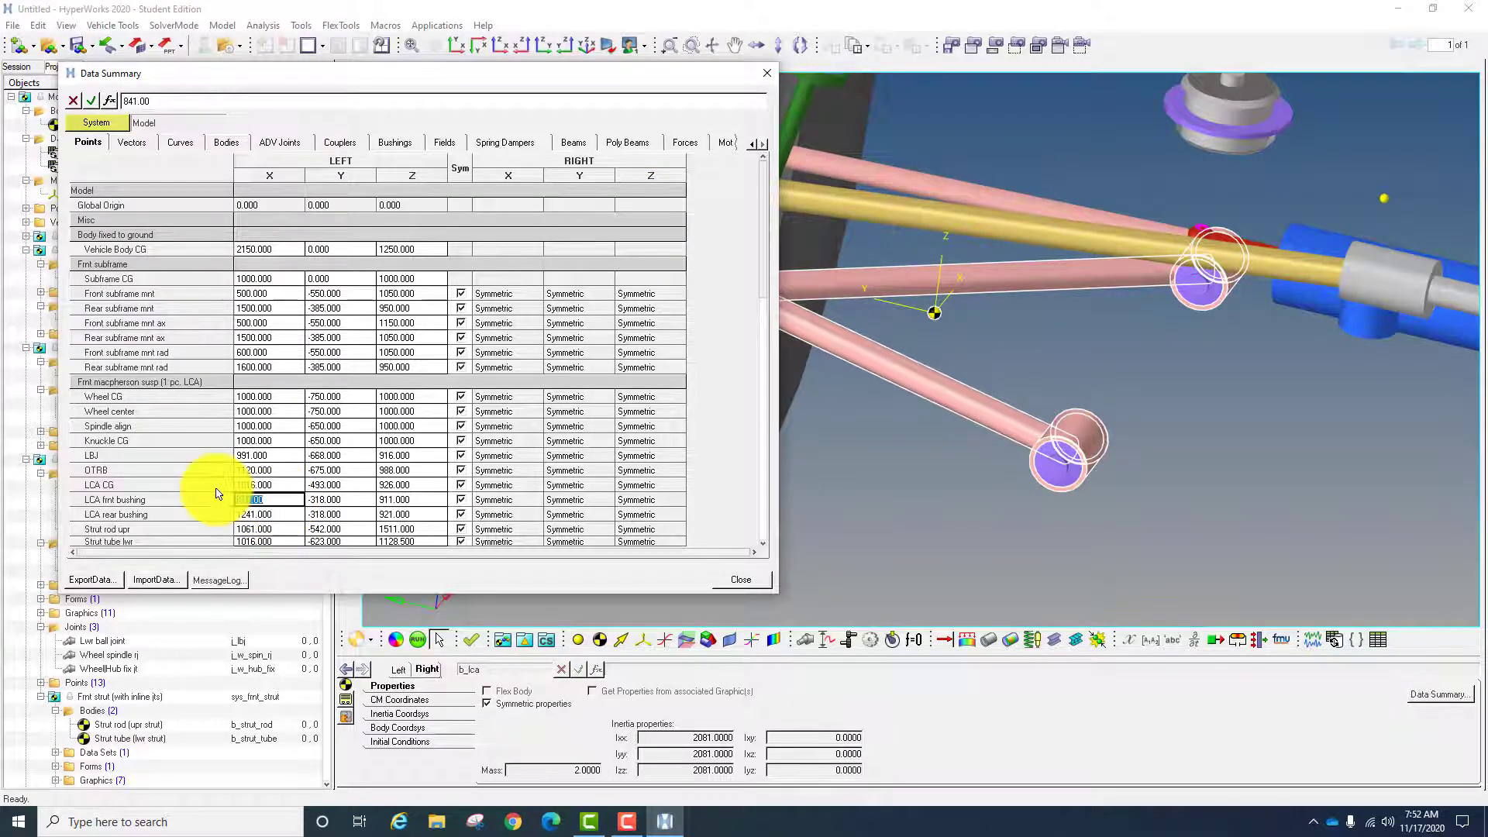
{"action": "type", "text": "900"}
{"action": "key", "text": "Tab"}
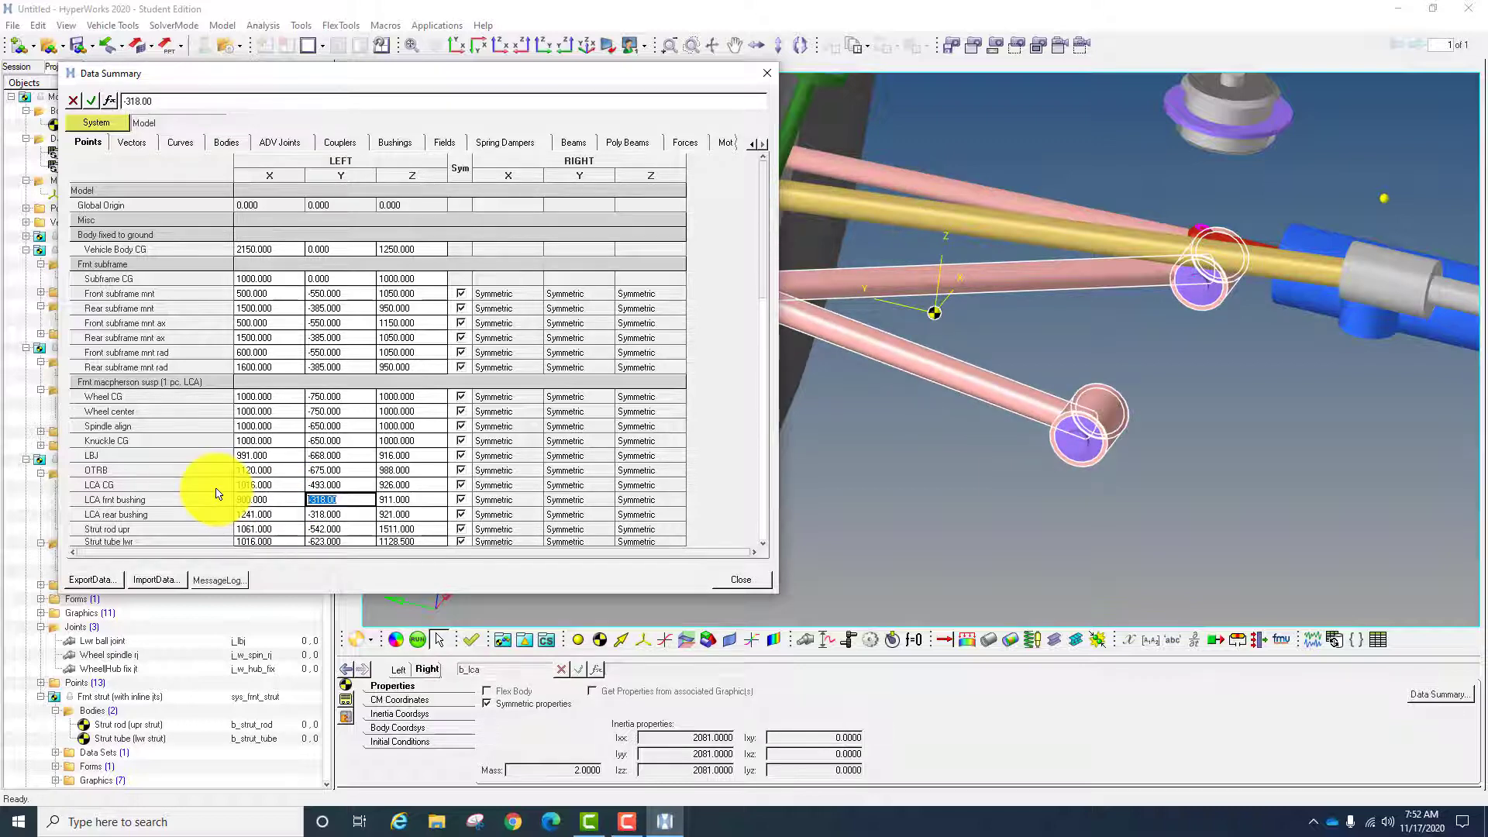
{"action": "left_click", "coordinate": [260, 500]}
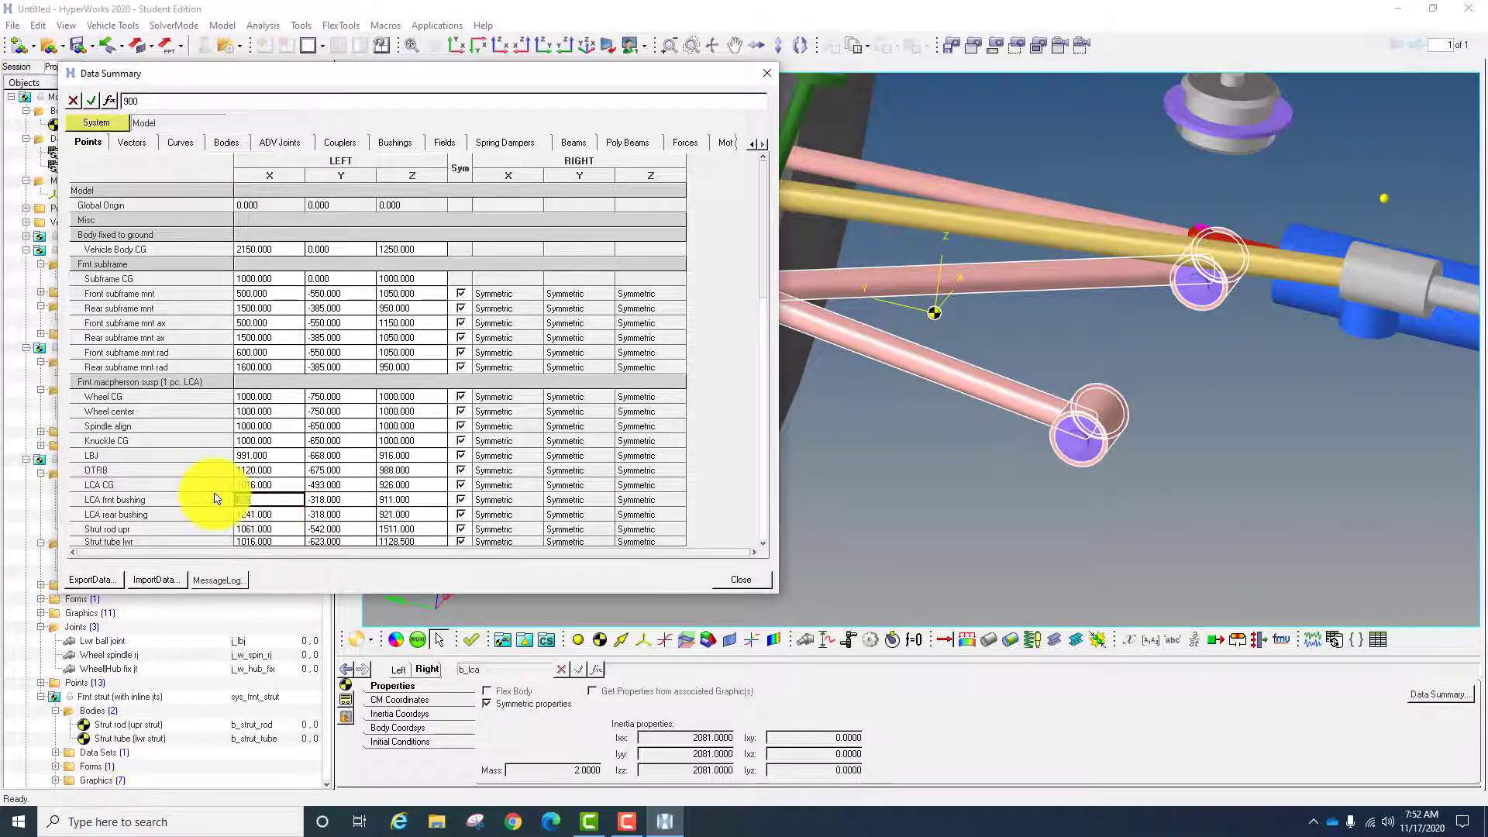
{"action": "type", "text": "600"}
{"action": "key", "text": "Tab"}
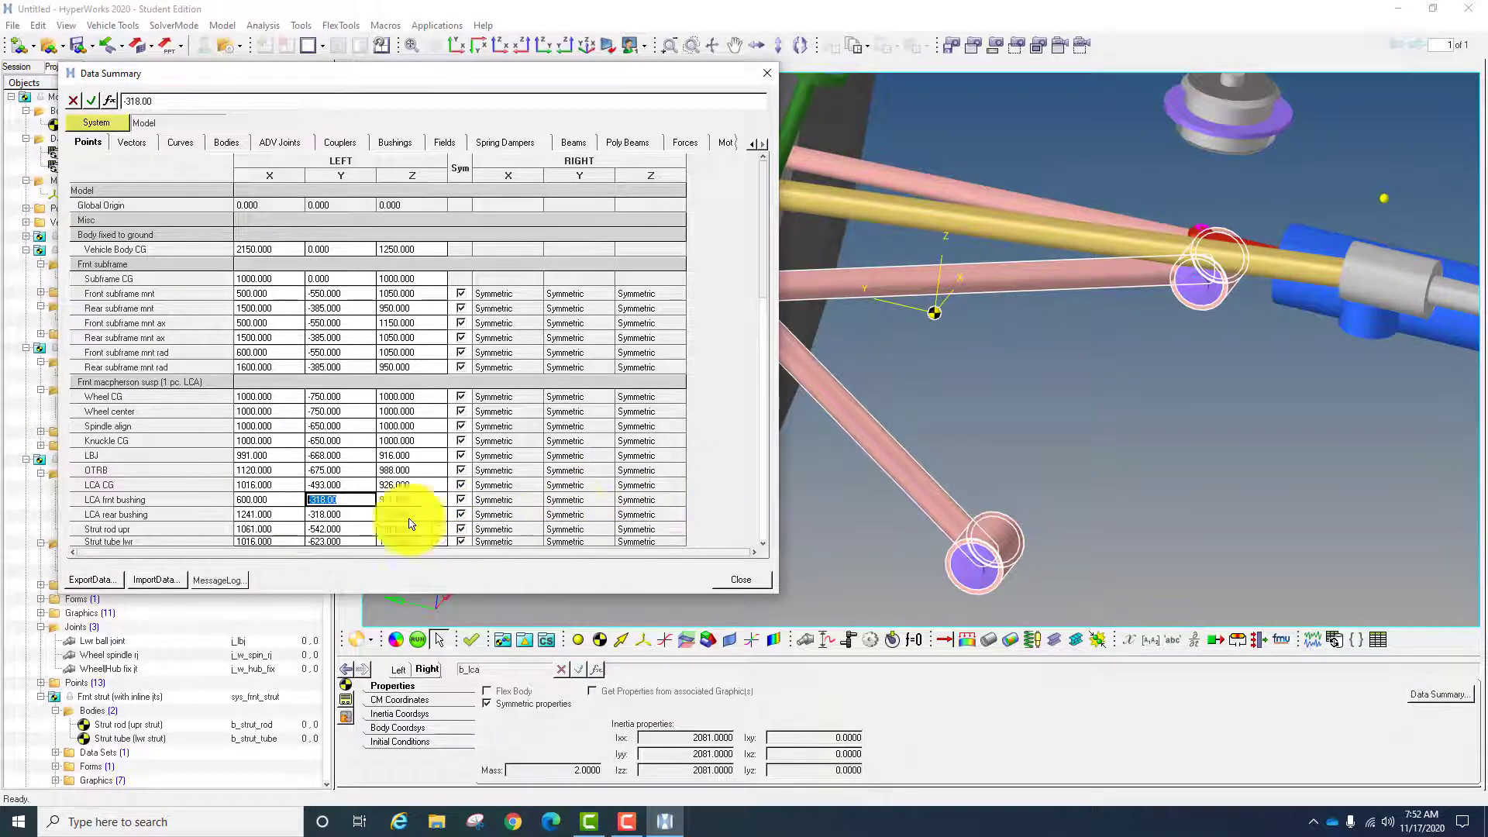
- Set the LCA frnt bushing point's X coordinate to 700 and close the Data Summary
{"action": "left_click", "coordinate": [267, 500]}
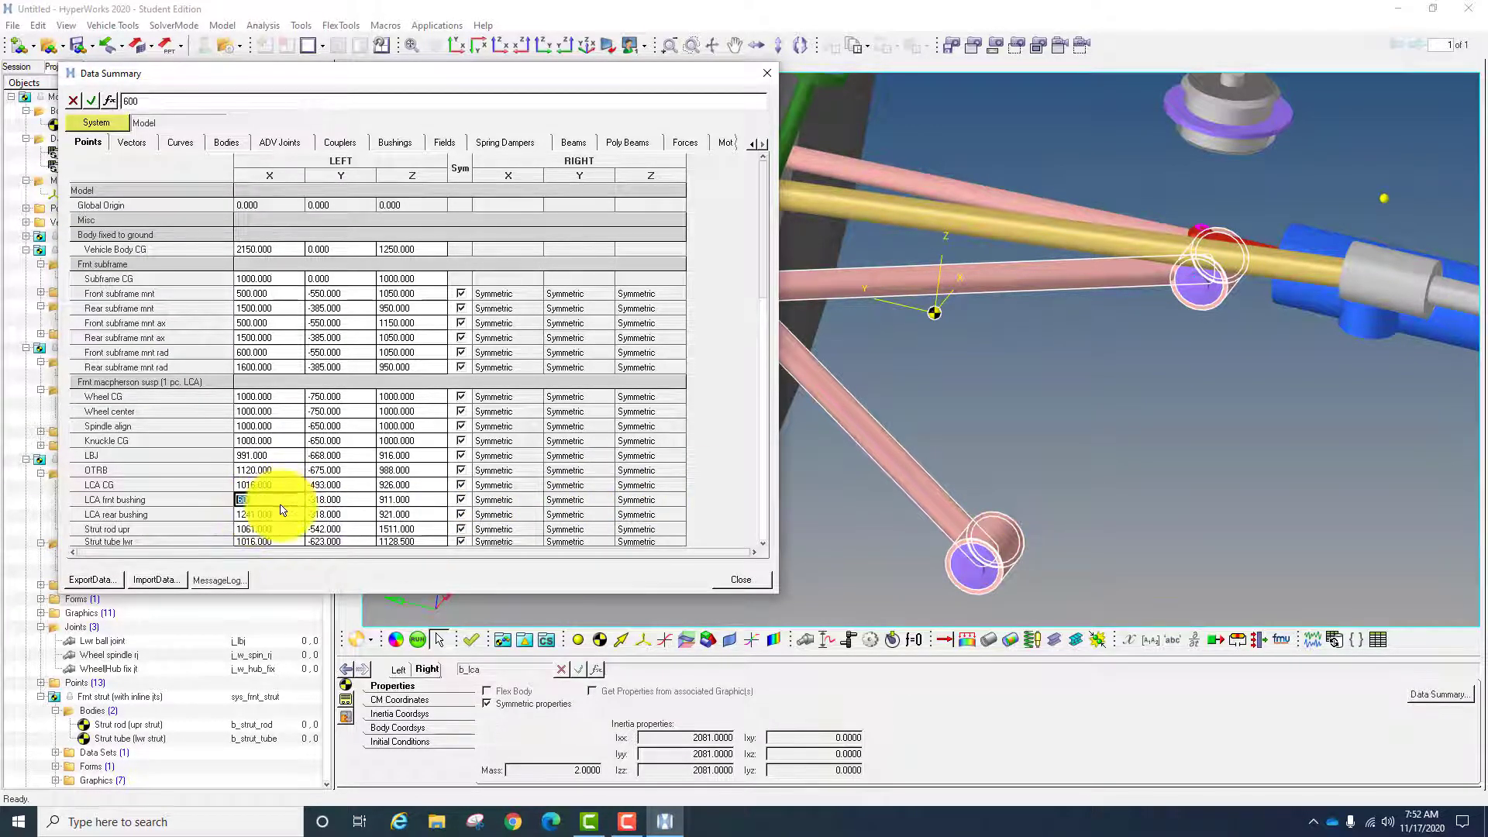
{"action": "type", "text": "70"}
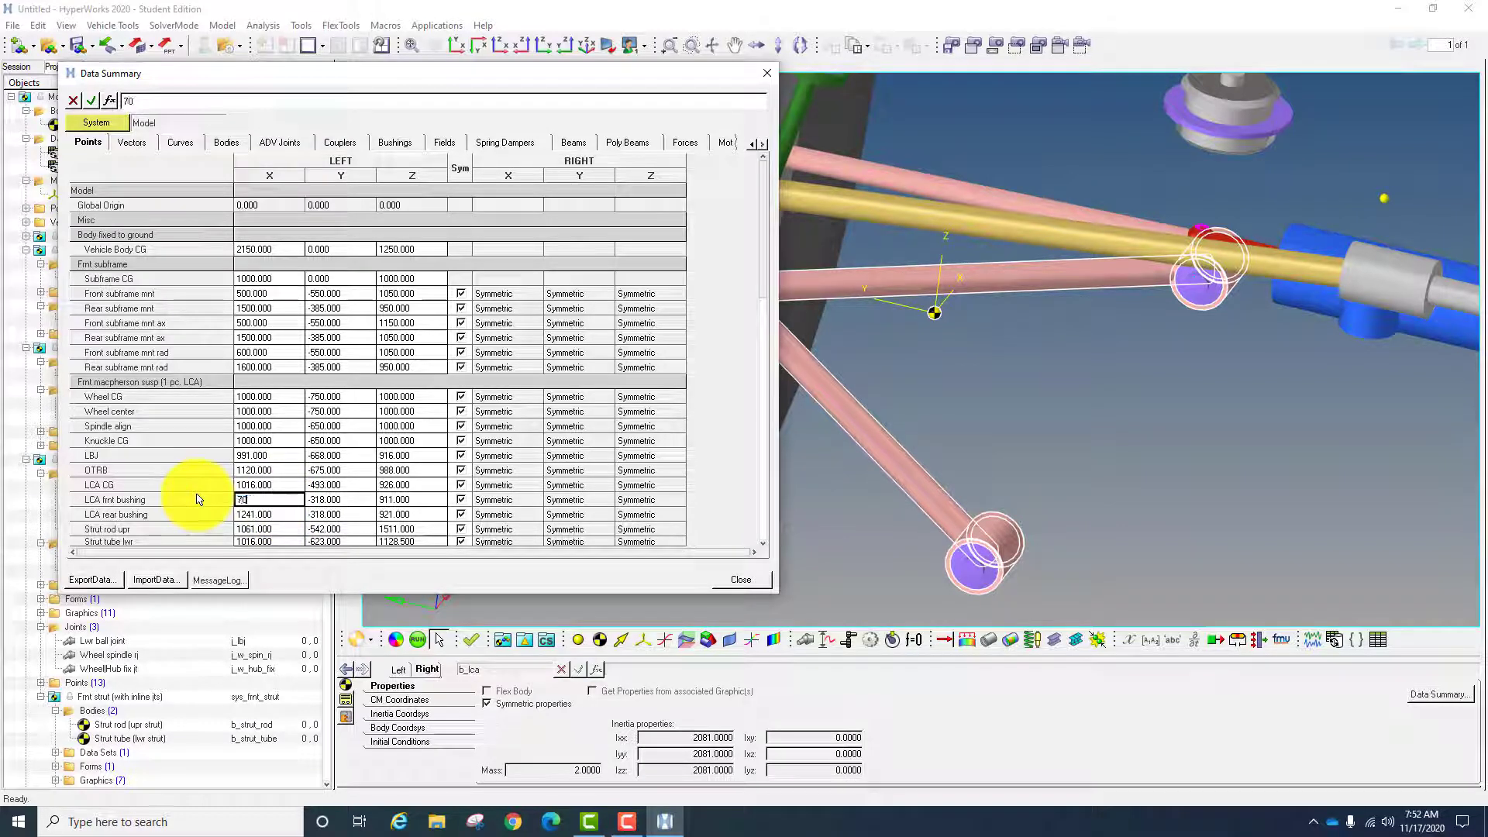
{"action": "type", "text": "0"}
{"action": "key", "text": "Tab"}
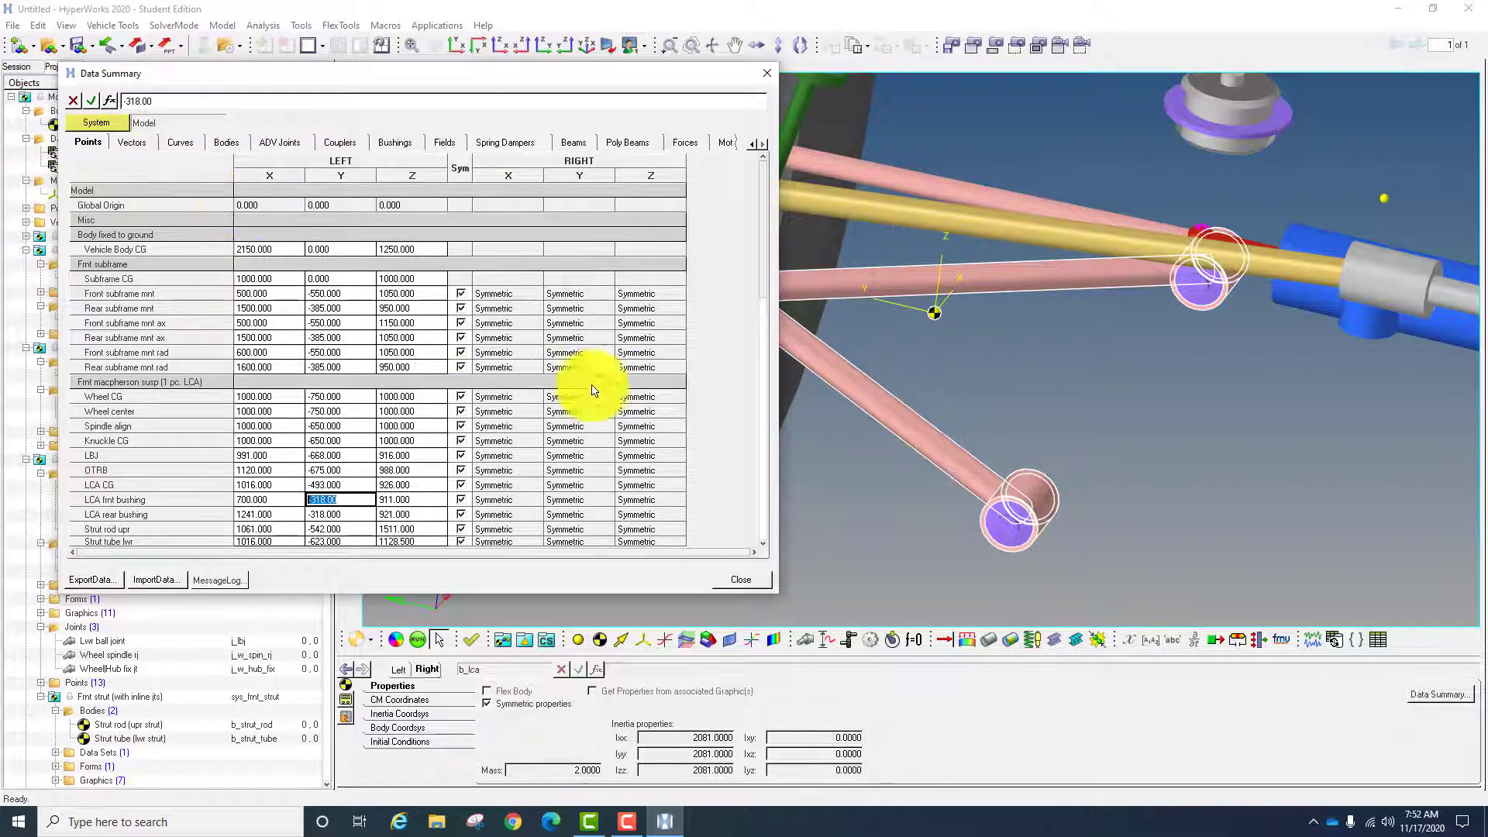
{"action": "left_click", "coordinate": [764, 76]}
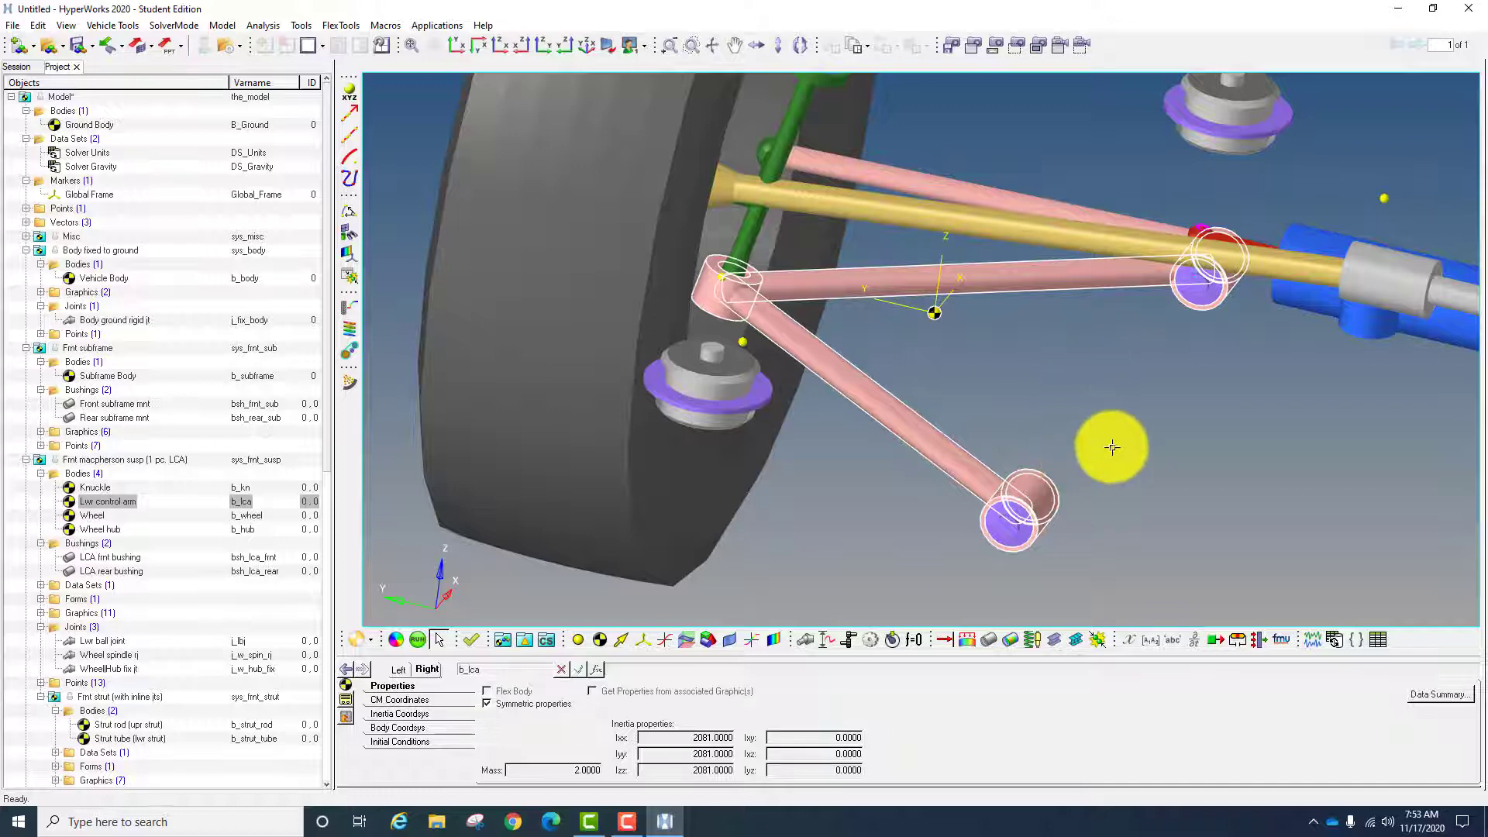
- Add the Kinematics and Compliance Analysis front end task to the model with the Task Wizard
{"action": "scroll", "coordinate": [951, 412], "scroll_direction": "down", "scroll_amount": 5}
{"action": "right_click_drag", "start_coordinate": [1064, 380], "coordinate": [780, 384], "text": "ctrl"}
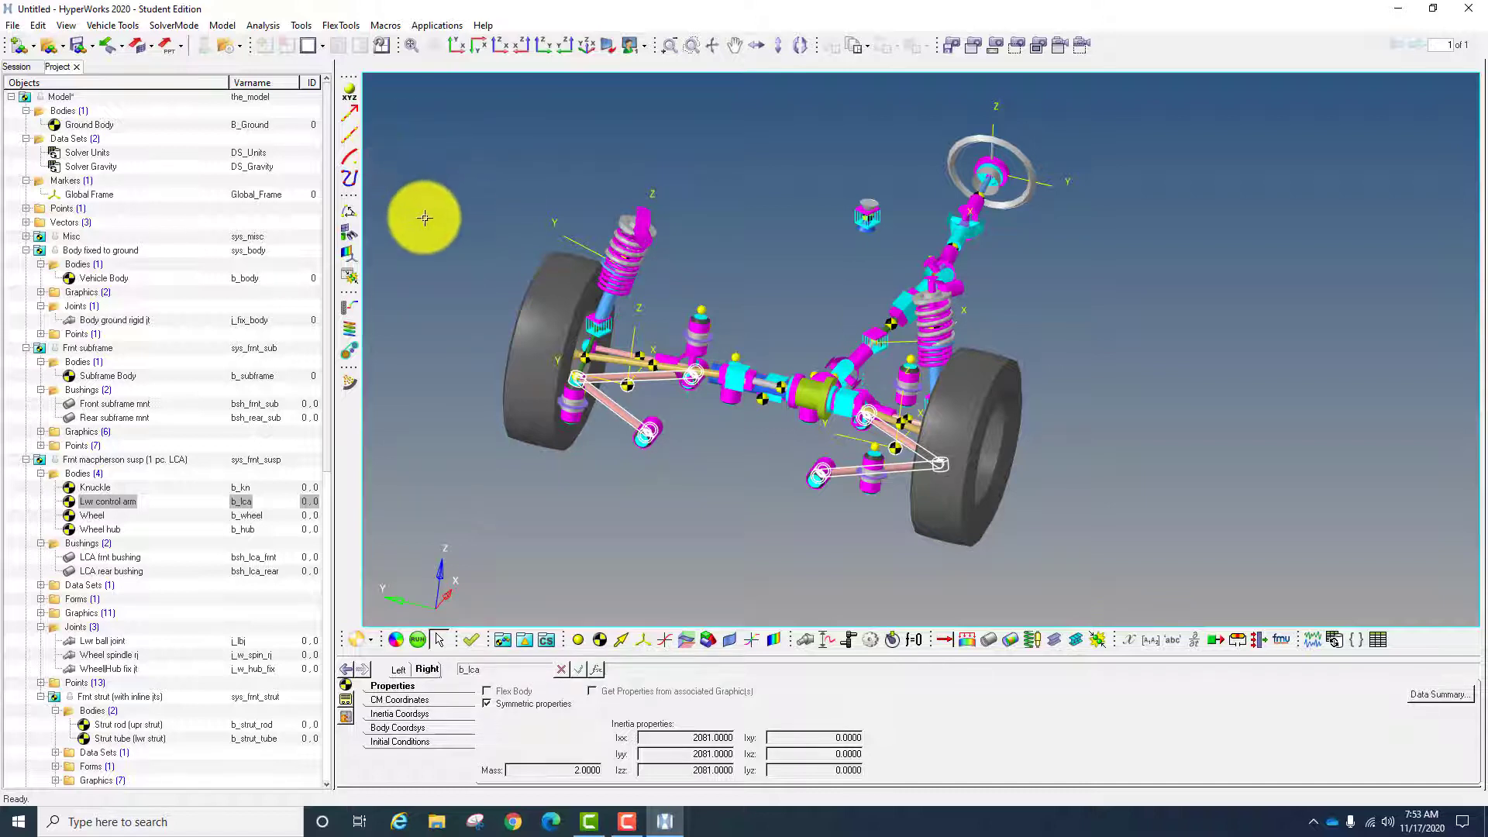
{"action": "left_click", "coordinate": [272, 25]}
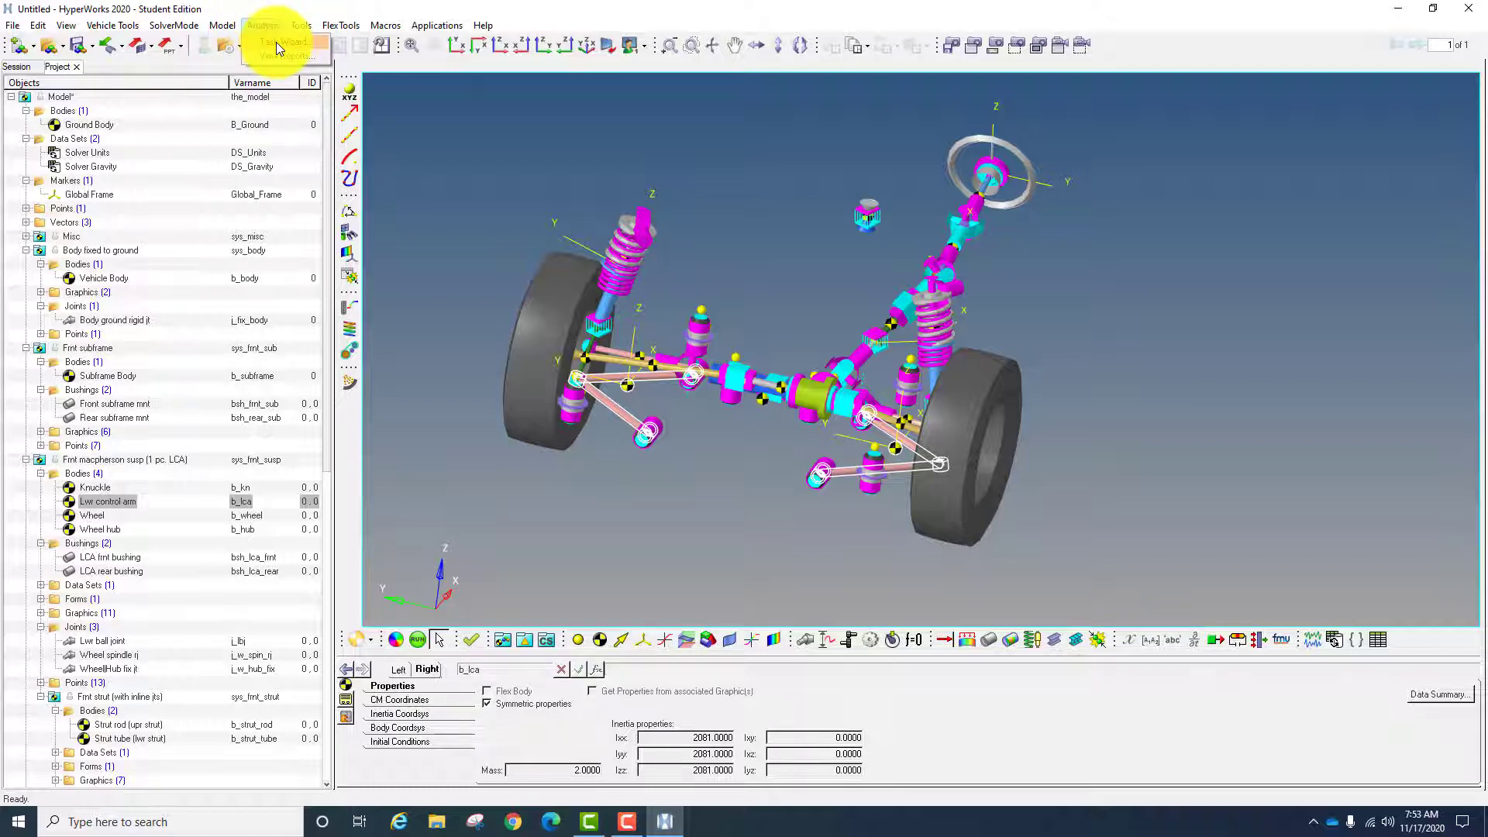
{"action": "left_click", "coordinate": [276, 42]}
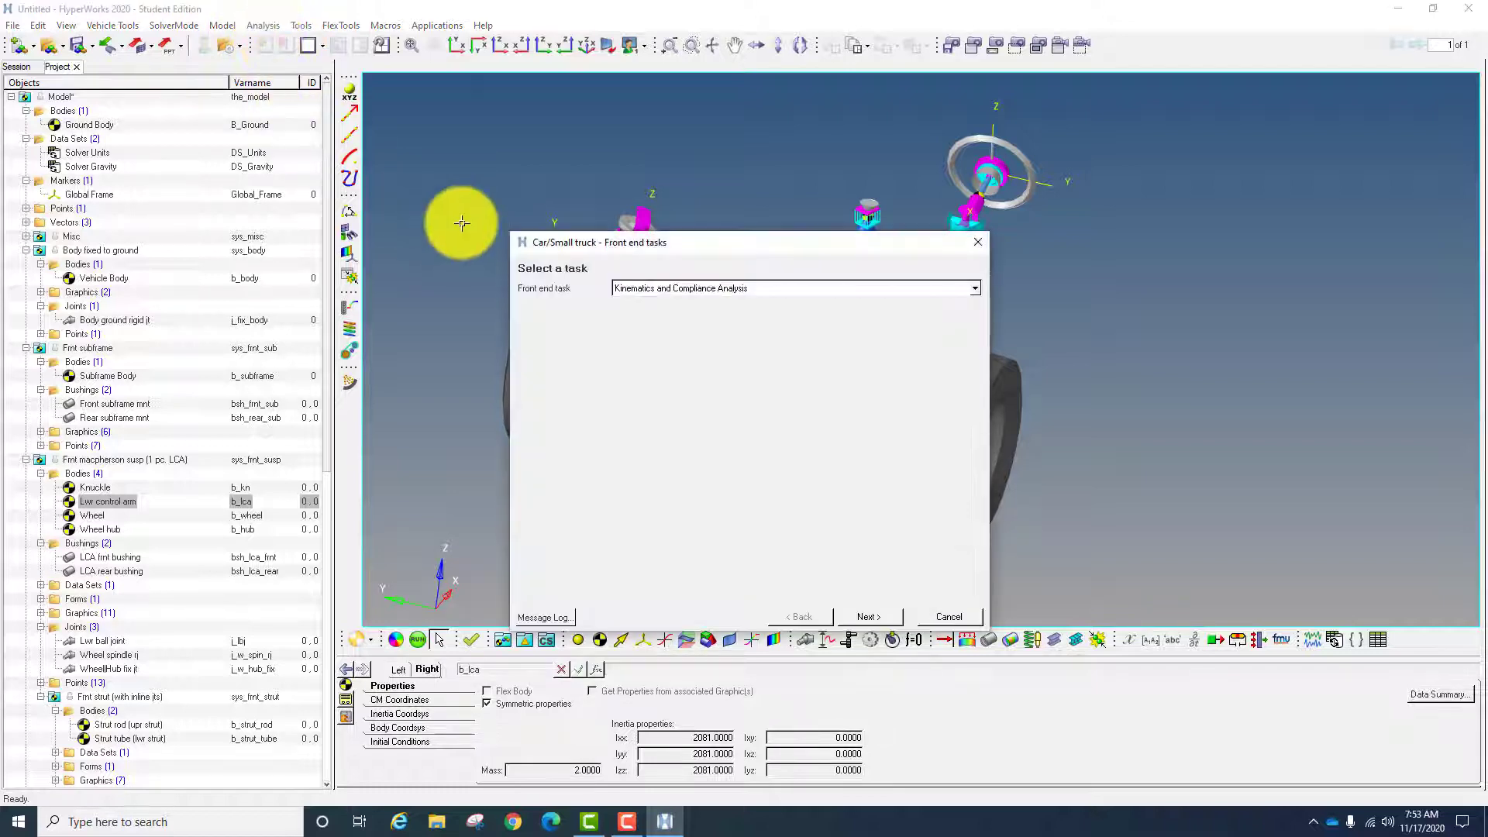
{"action": "left_click_drag", "start_coordinate": [620, 248], "coordinate": [491, 143]}
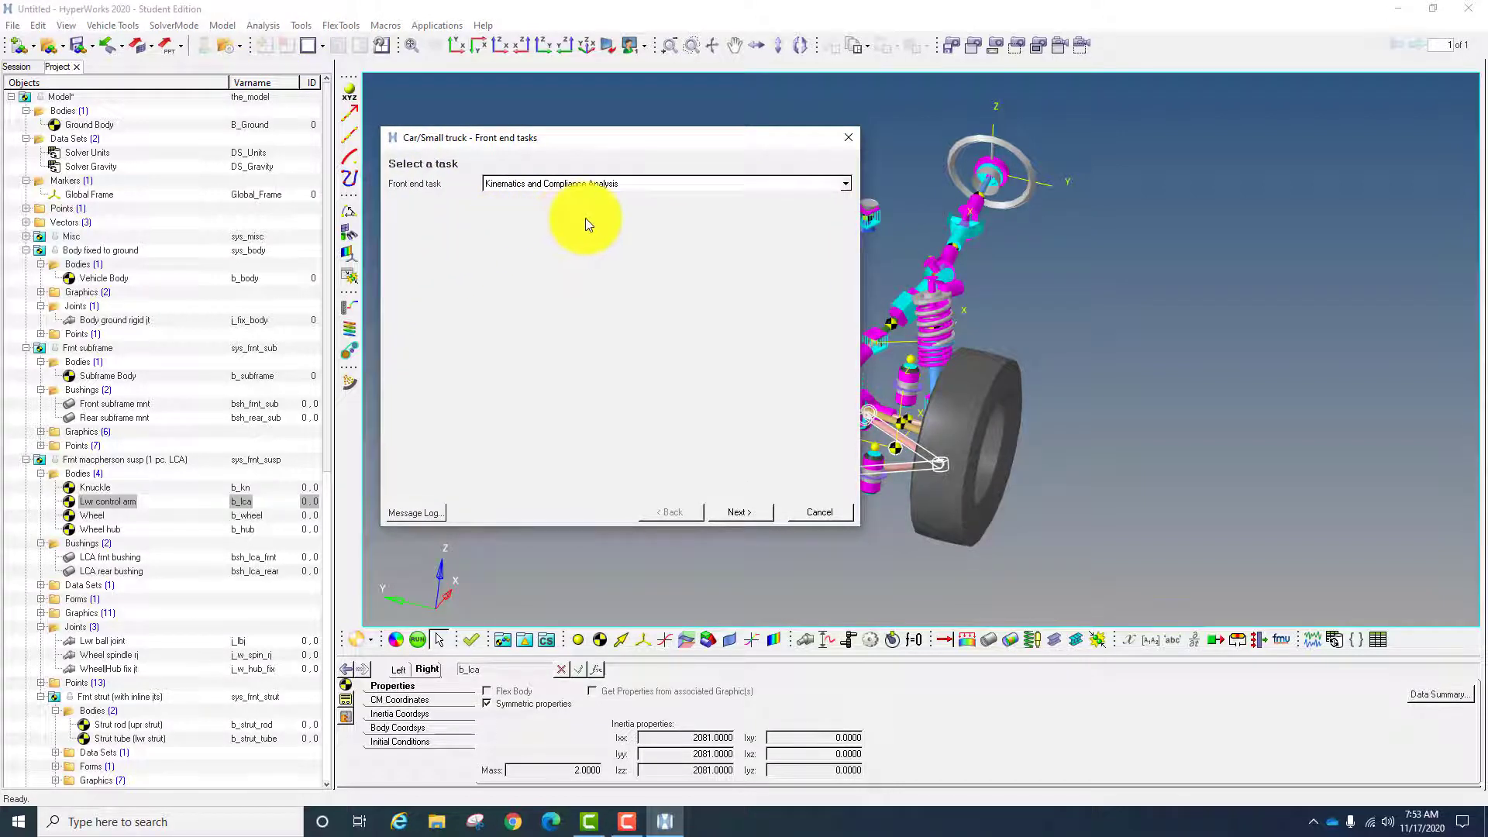
{"action": "left_click", "coordinate": [603, 183]}
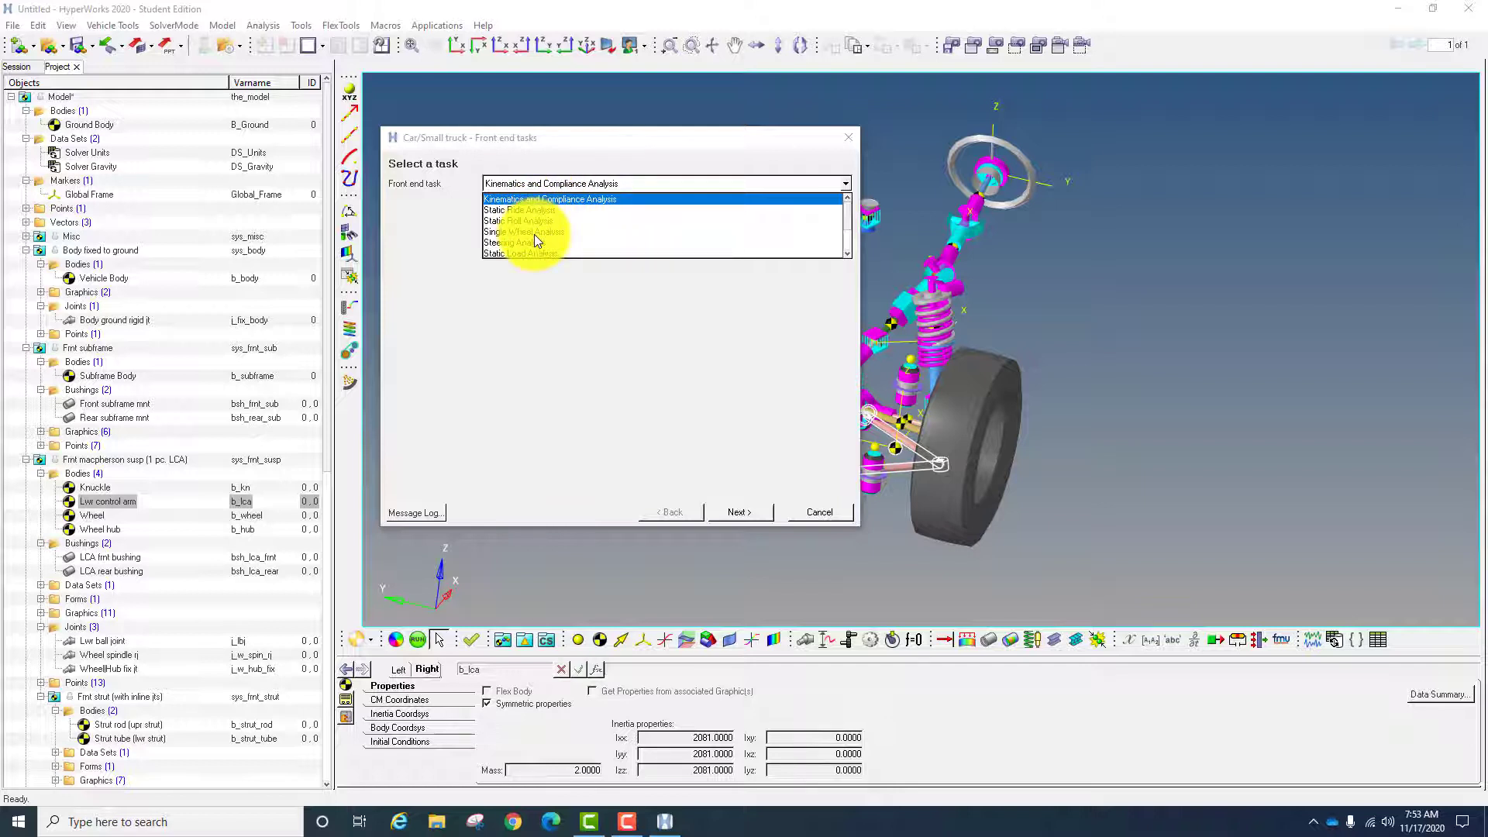
{"action": "scroll", "coordinate": [544, 244], "scroll_direction": "down", "scroll_amount": 2}
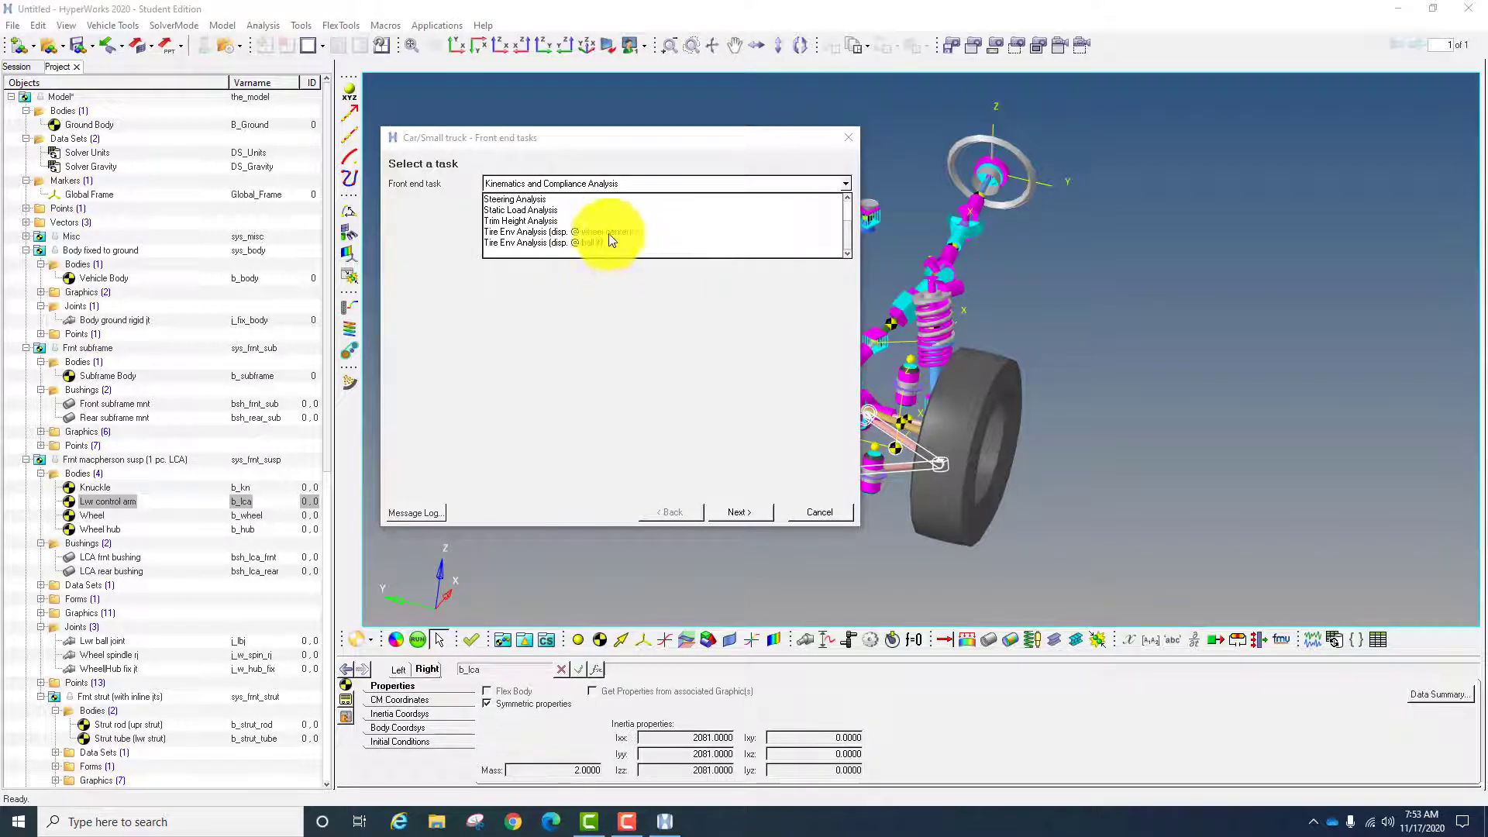
{"action": "scroll", "coordinate": [619, 231], "scroll_direction": "up", "scroll_amount": 2}
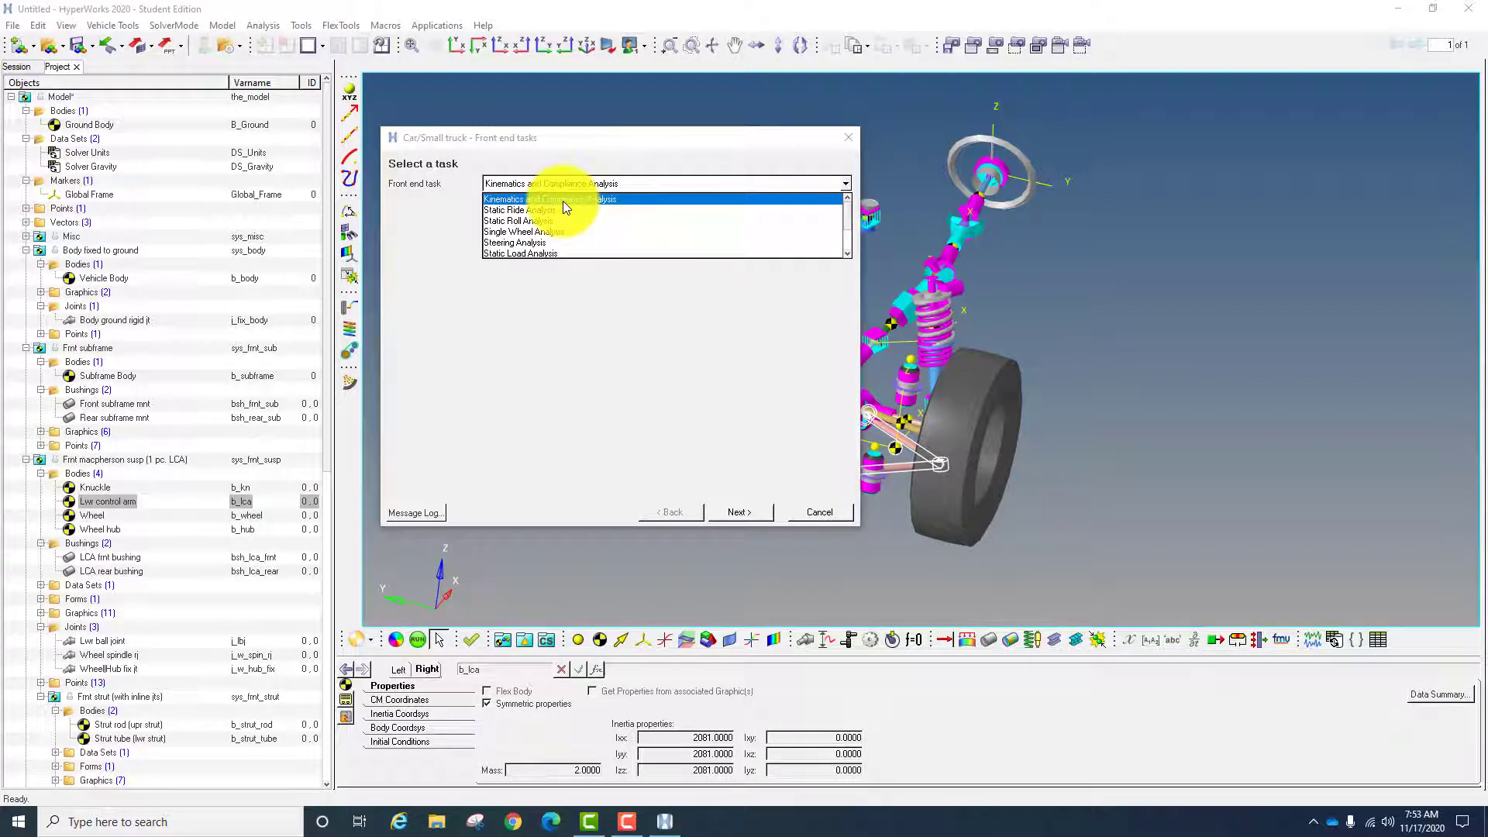
{"action": "left_click", "coordinate": [630, 243]}
{"action": "left_click", "coordinate": [628, 189]}
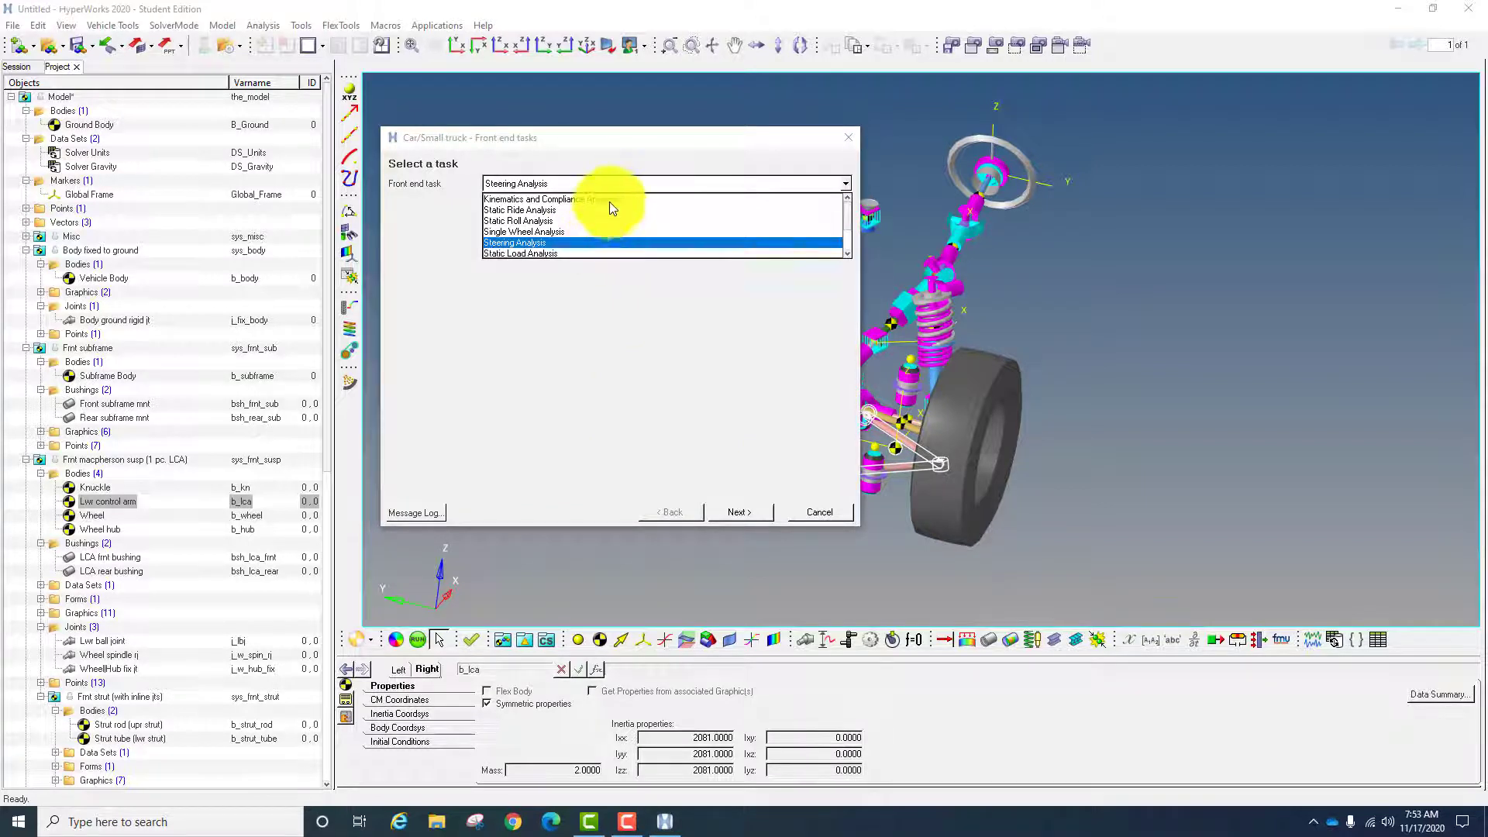
{"action": "left_click", "coordinate": [620, 239]}
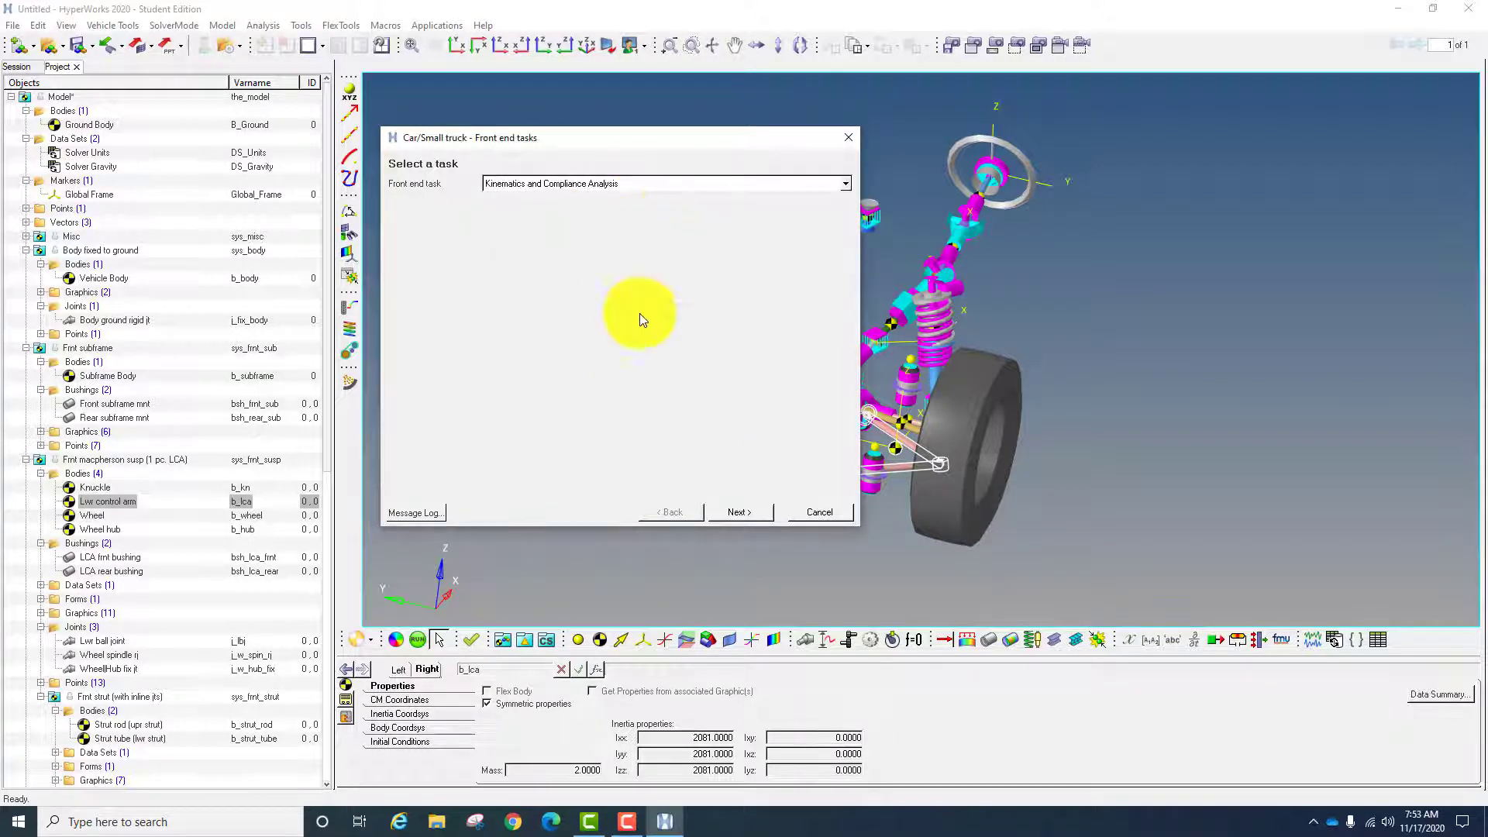
{"action": "left_click", "coordinate": [735, 513]}
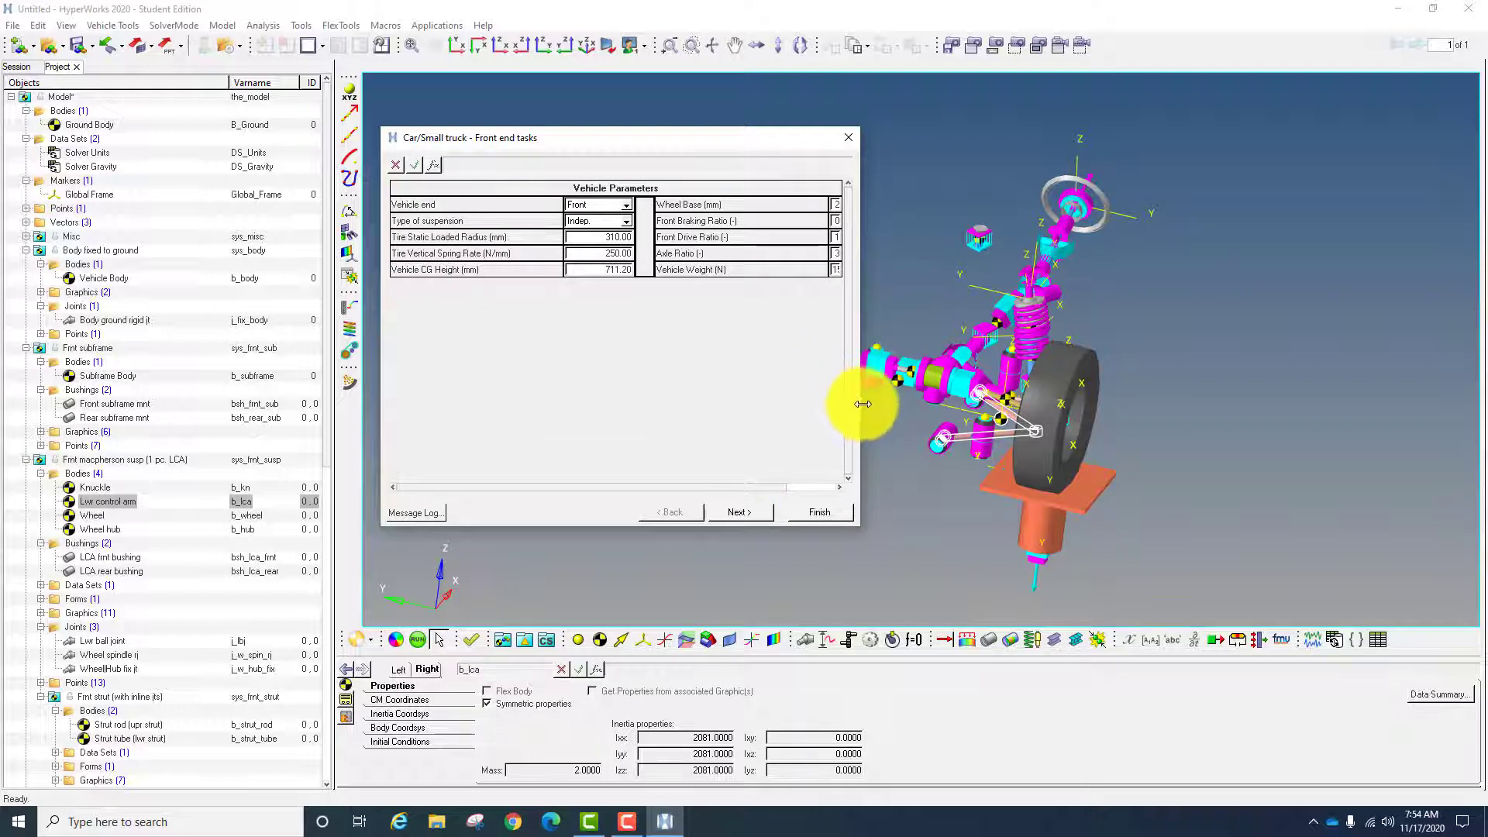
- Review the task's vehicle parameters, including vehicle end, tire static loaded radius, CG height, wheel base and vehicle weight
{"action": "left_click_drag", "start_coordinate": [863, 404], "coordinate": [1142, 392]}
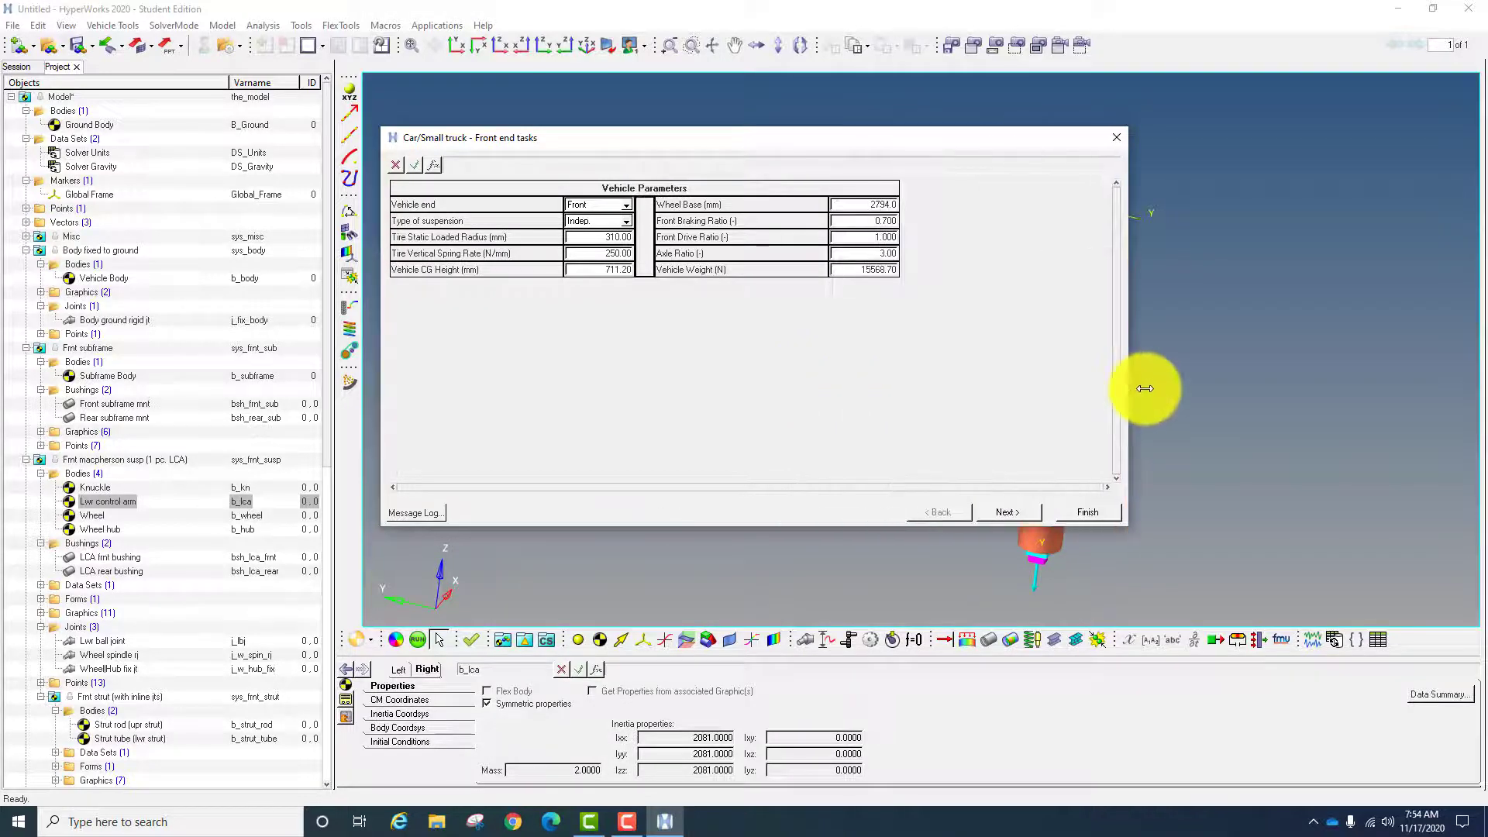
{"action": "left_click", "coordinate": [607, 205]}
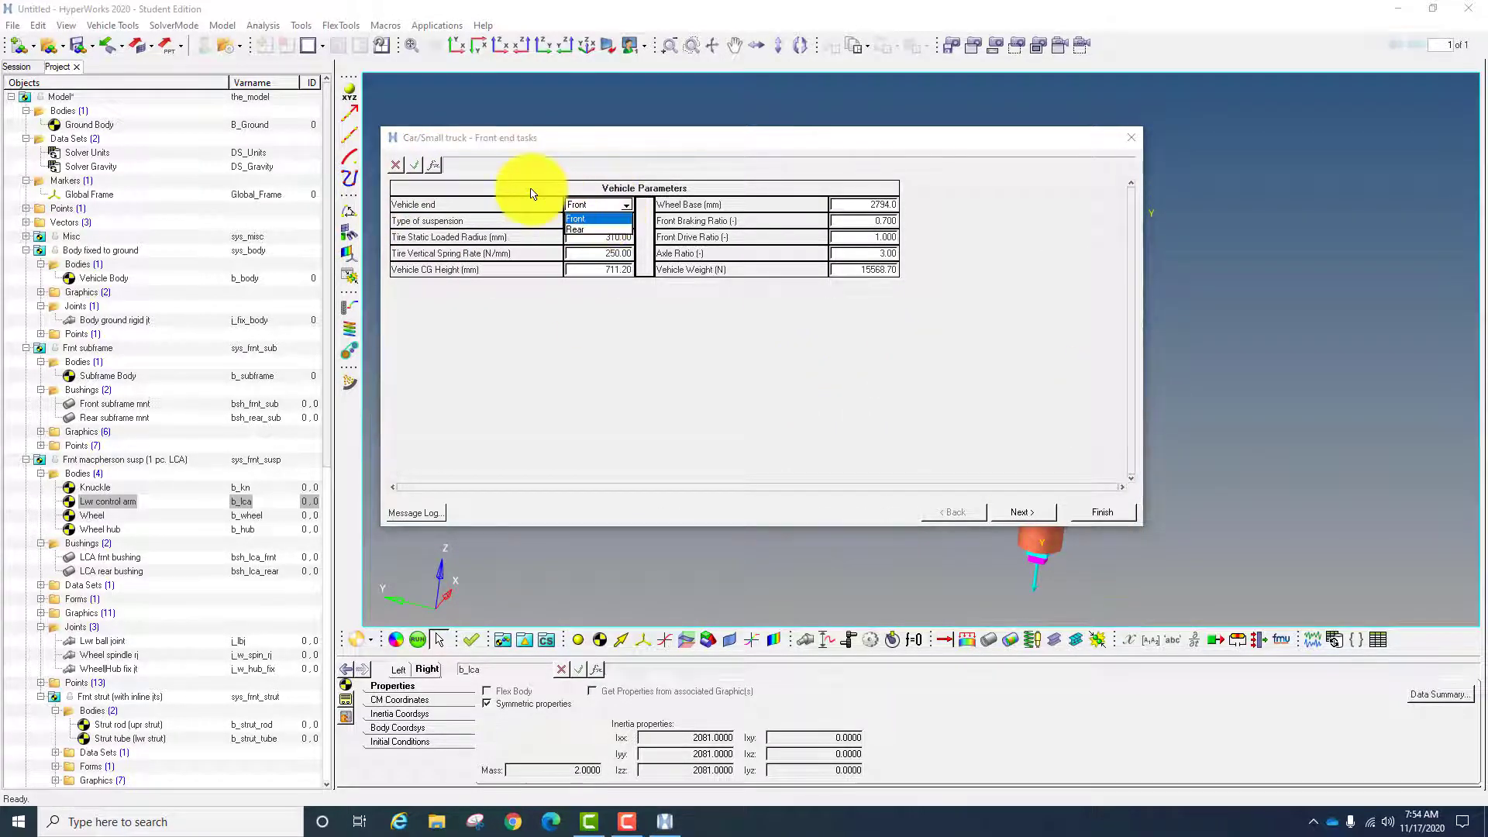
{"action": "left_click", "coordinate": [576, 218]}
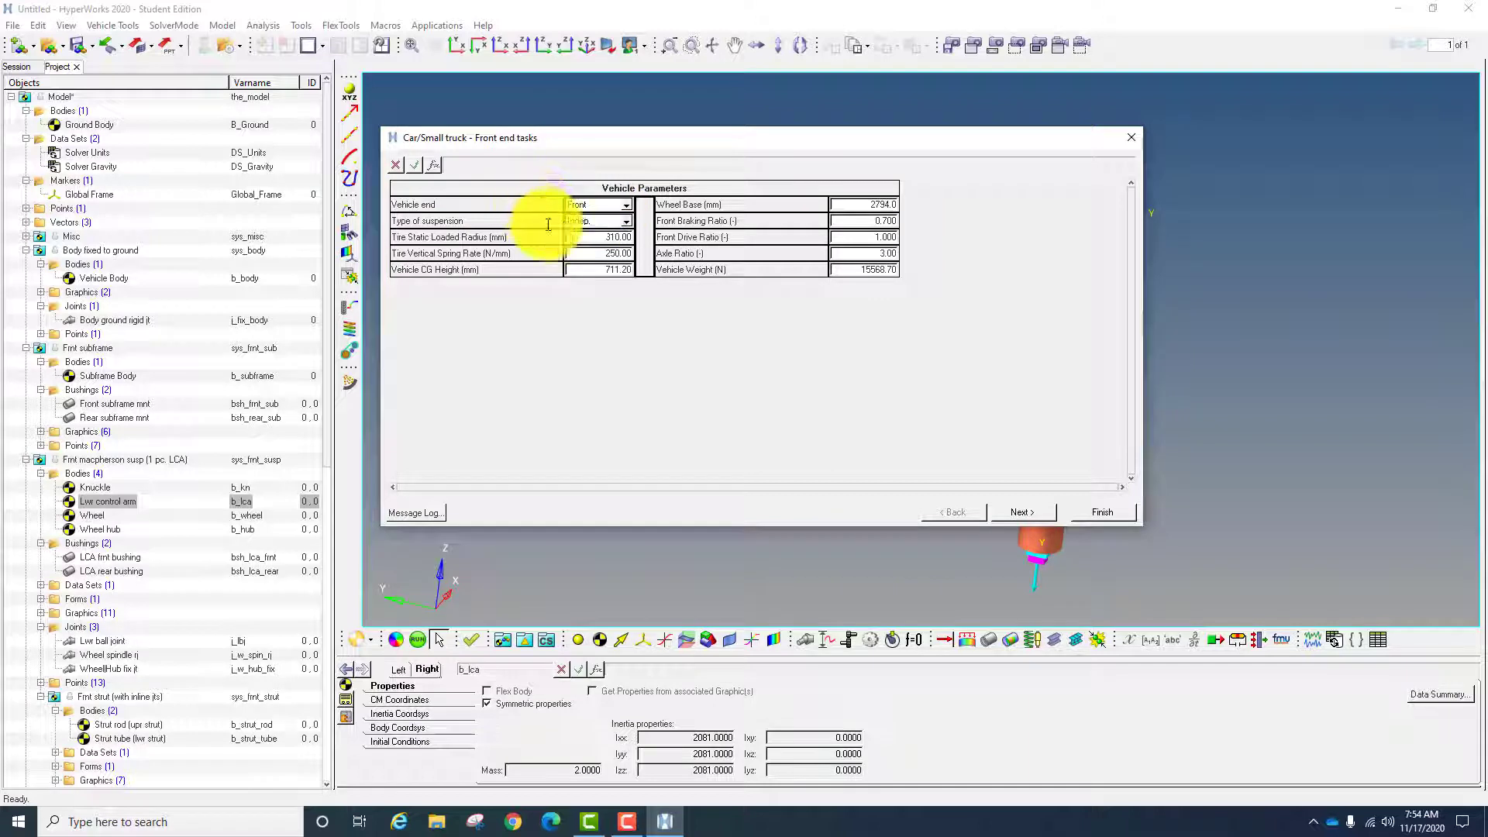
{"action": "left_click", "coordinate": [599, 237]}
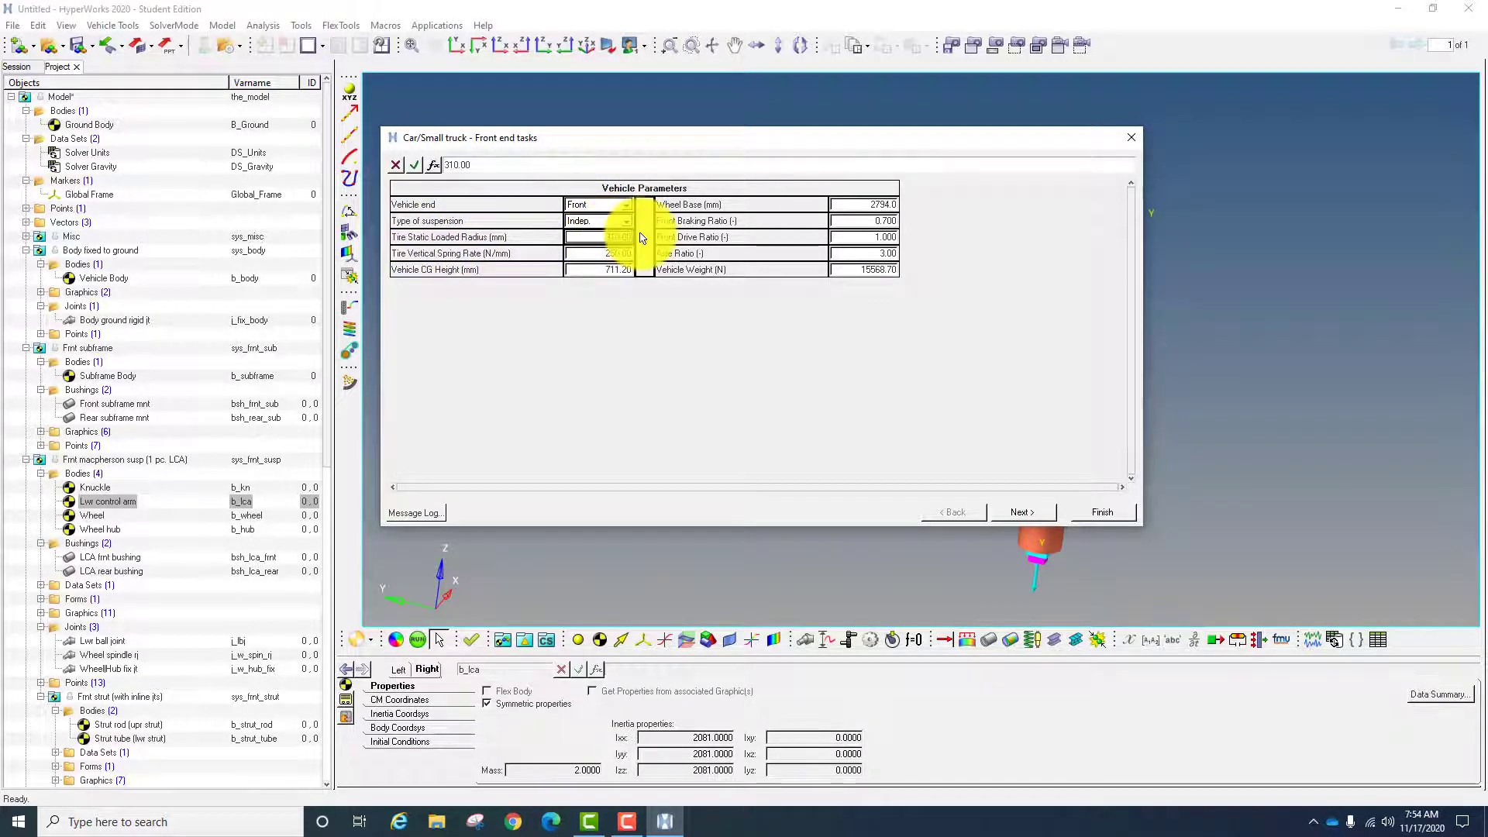
{"action": "left_click", "coordinate": [598, 268]}
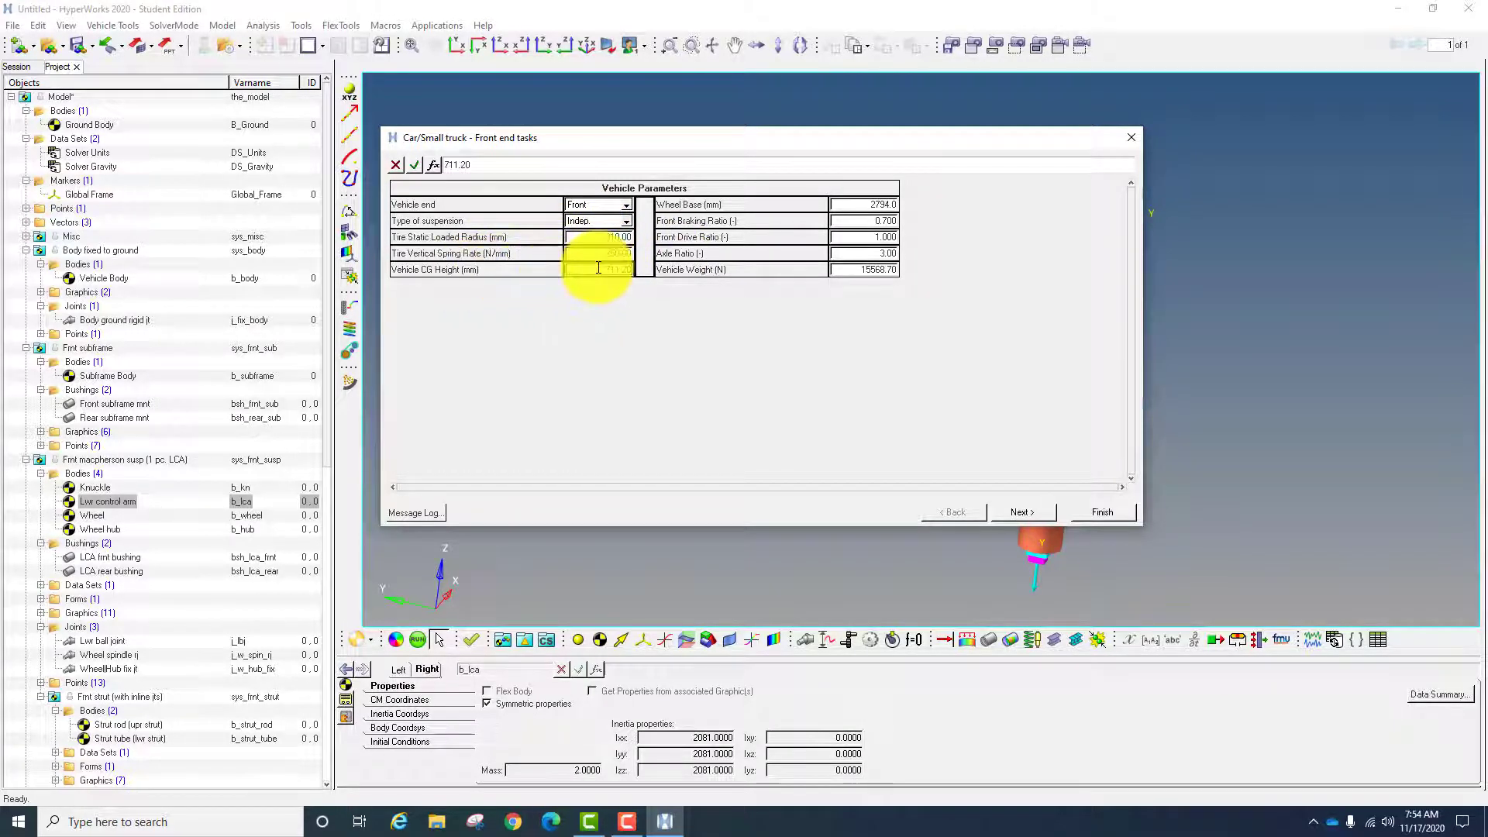
{"action": "left_click", "coordinate": [617, 269]}
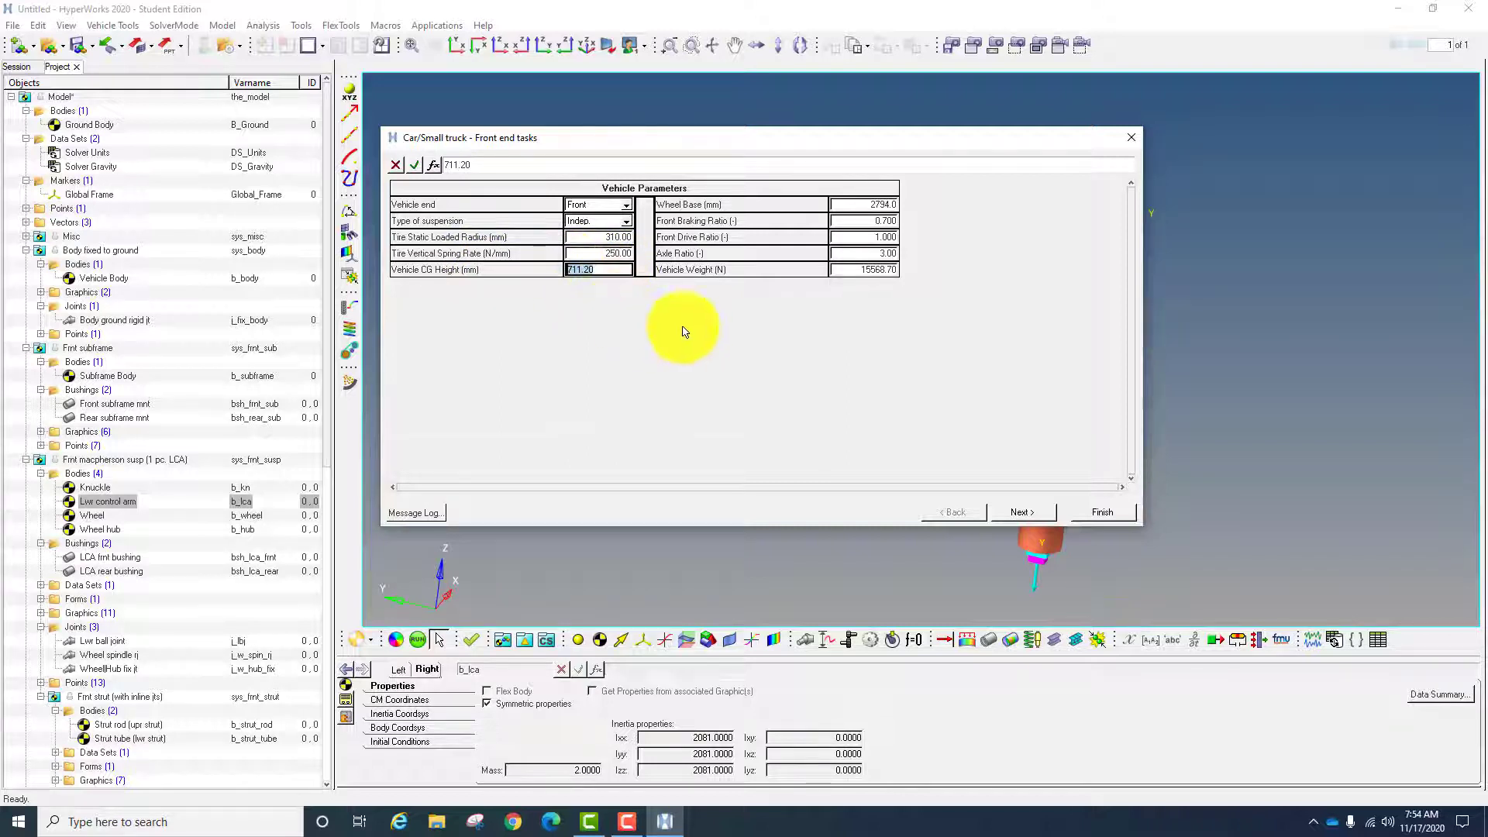
{"action": "left_click", "coordinate": [854, 206]}
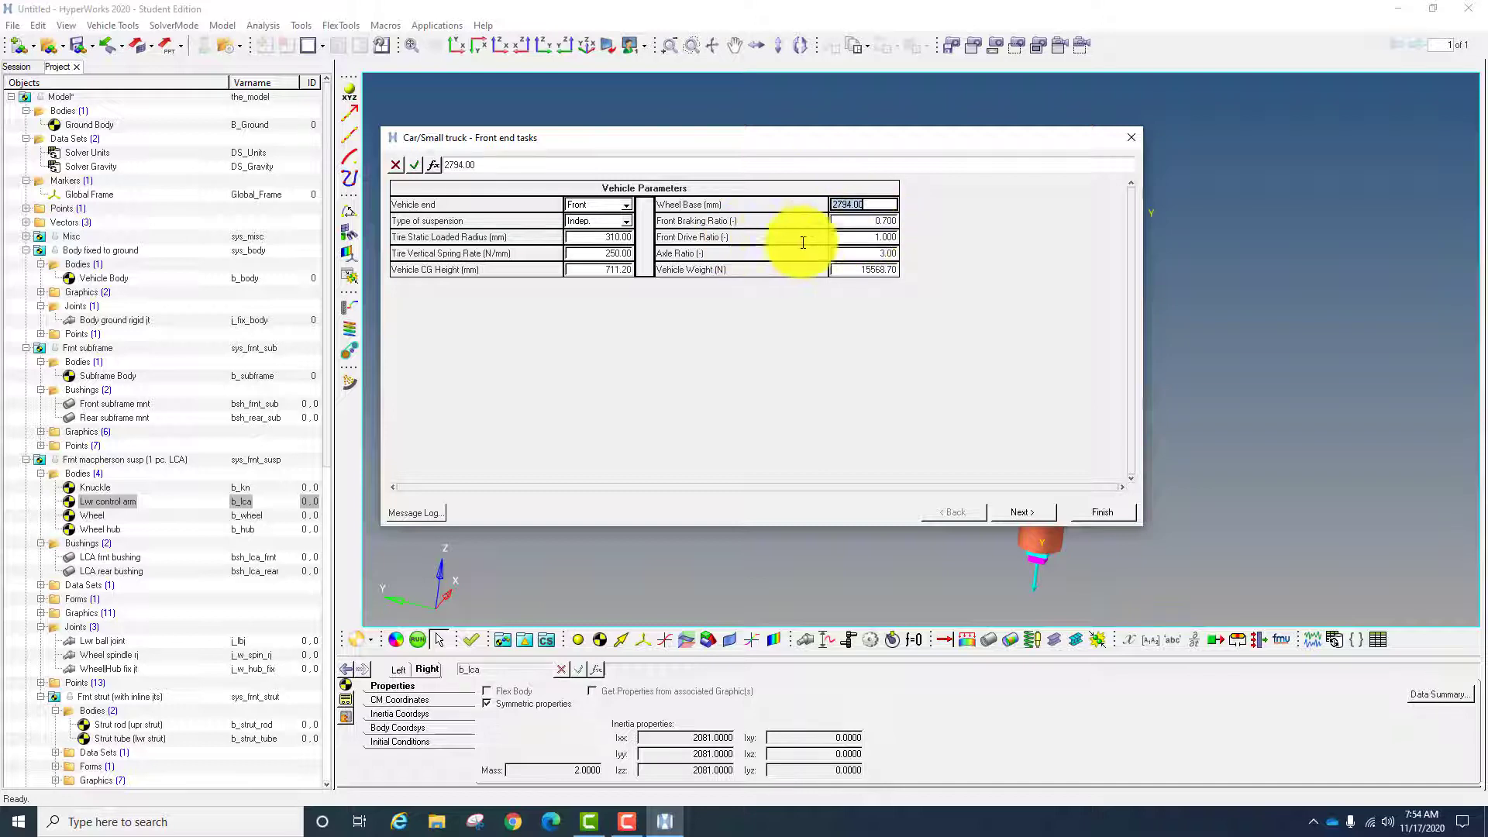
{"action": "left_click", "coordinate": [859, 269]}
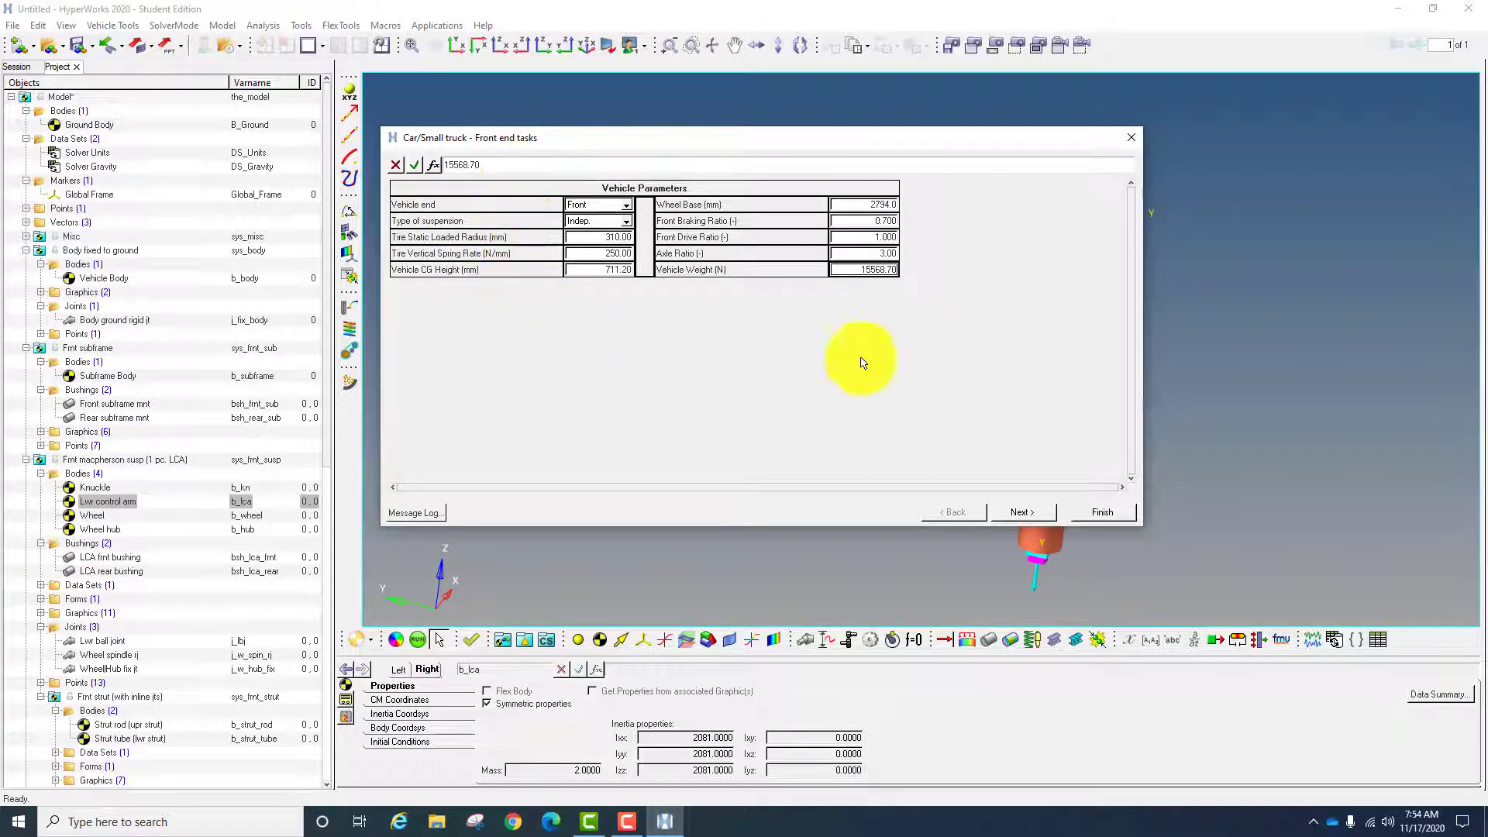
- Review the Kinematic and Compliance parameters, keep their default values and finish the front end task setup
{"action": "left_click", "coordinate": [1022, 512]}
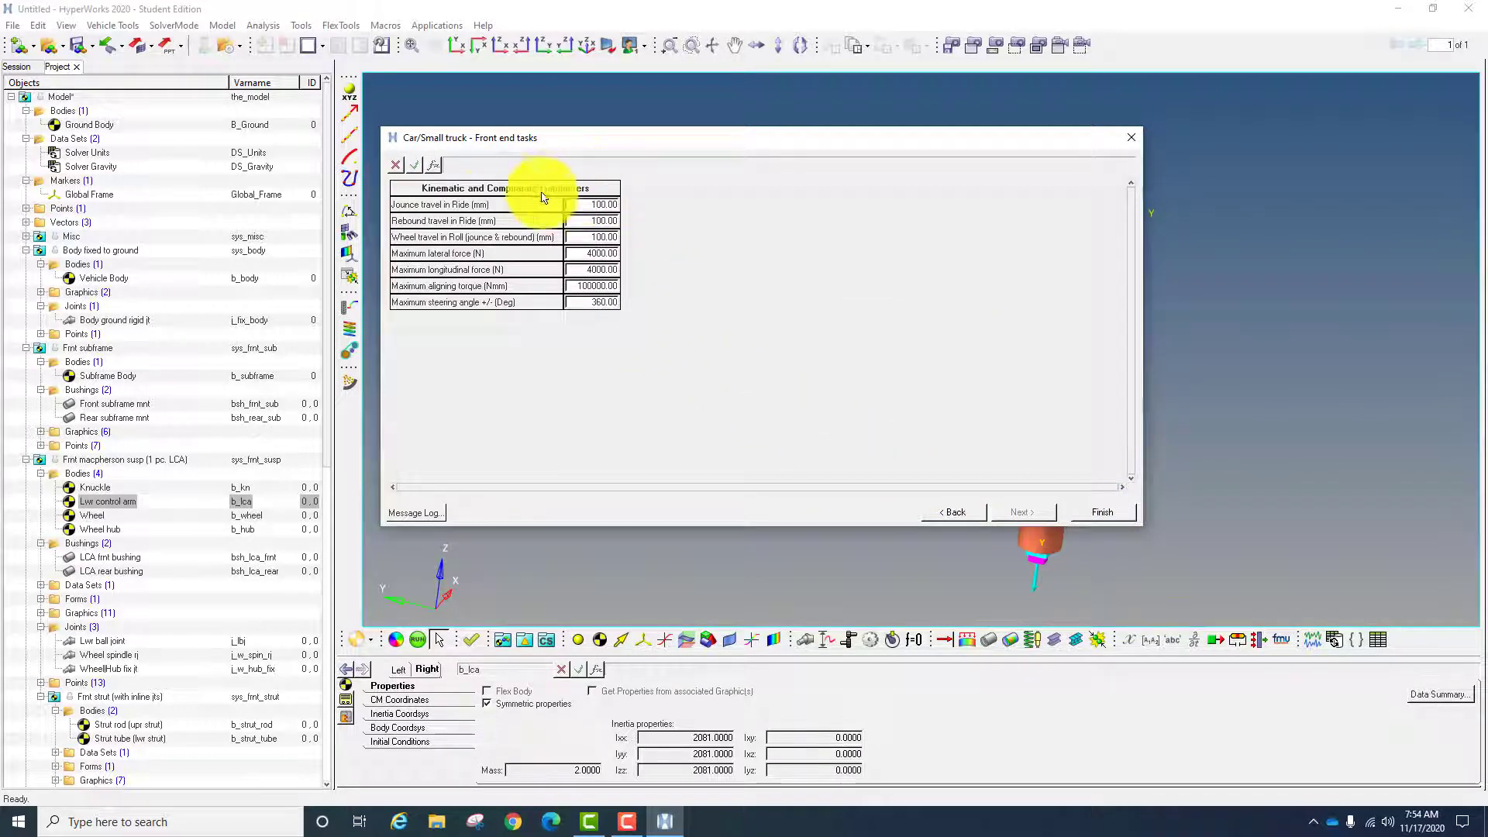
{"action": "left_click", "coordinate": [588, 204]}
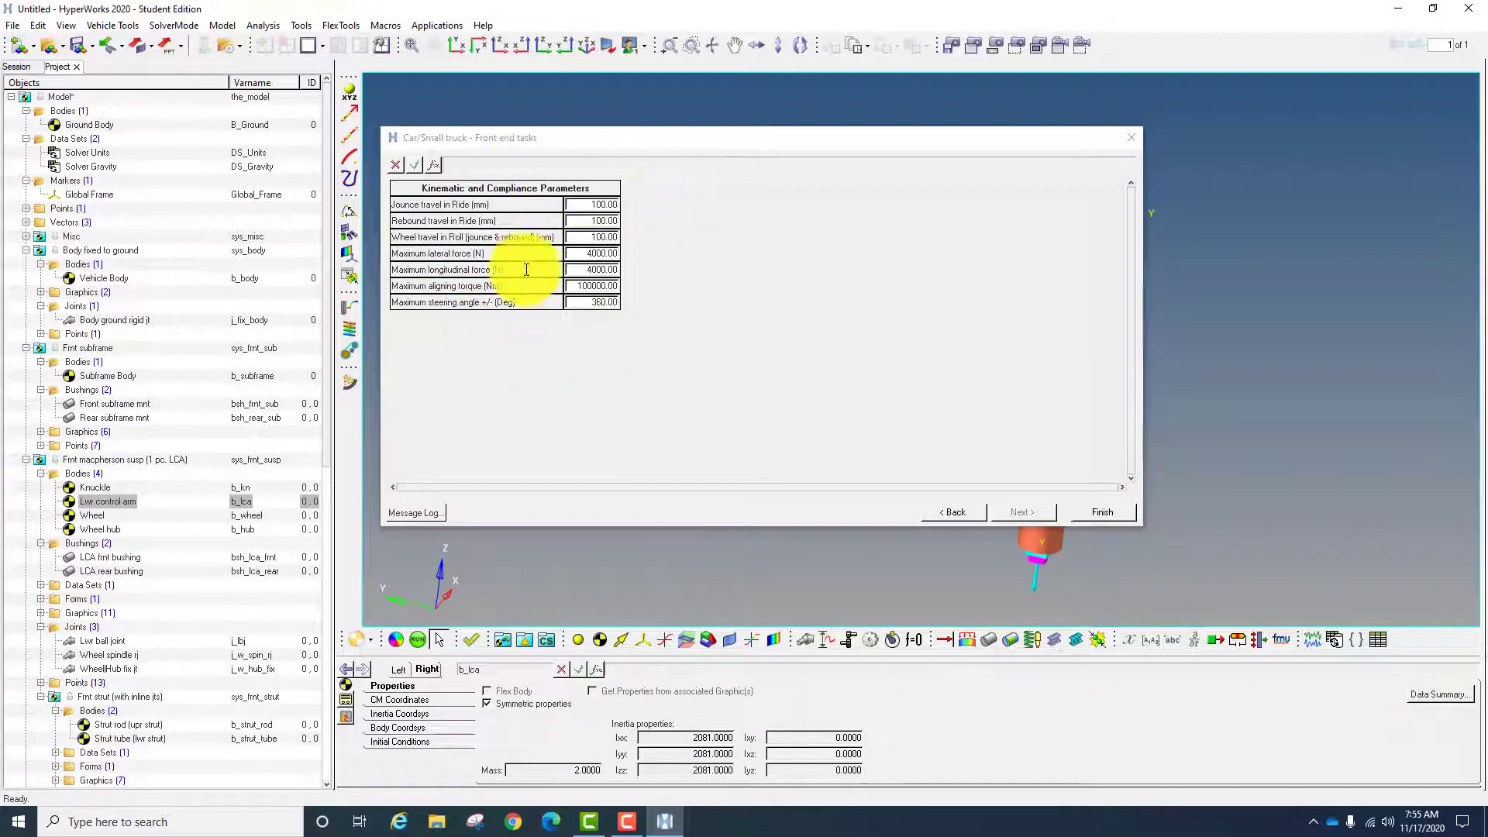
{"action": "left_click", "coordinate": [1090, 513]}
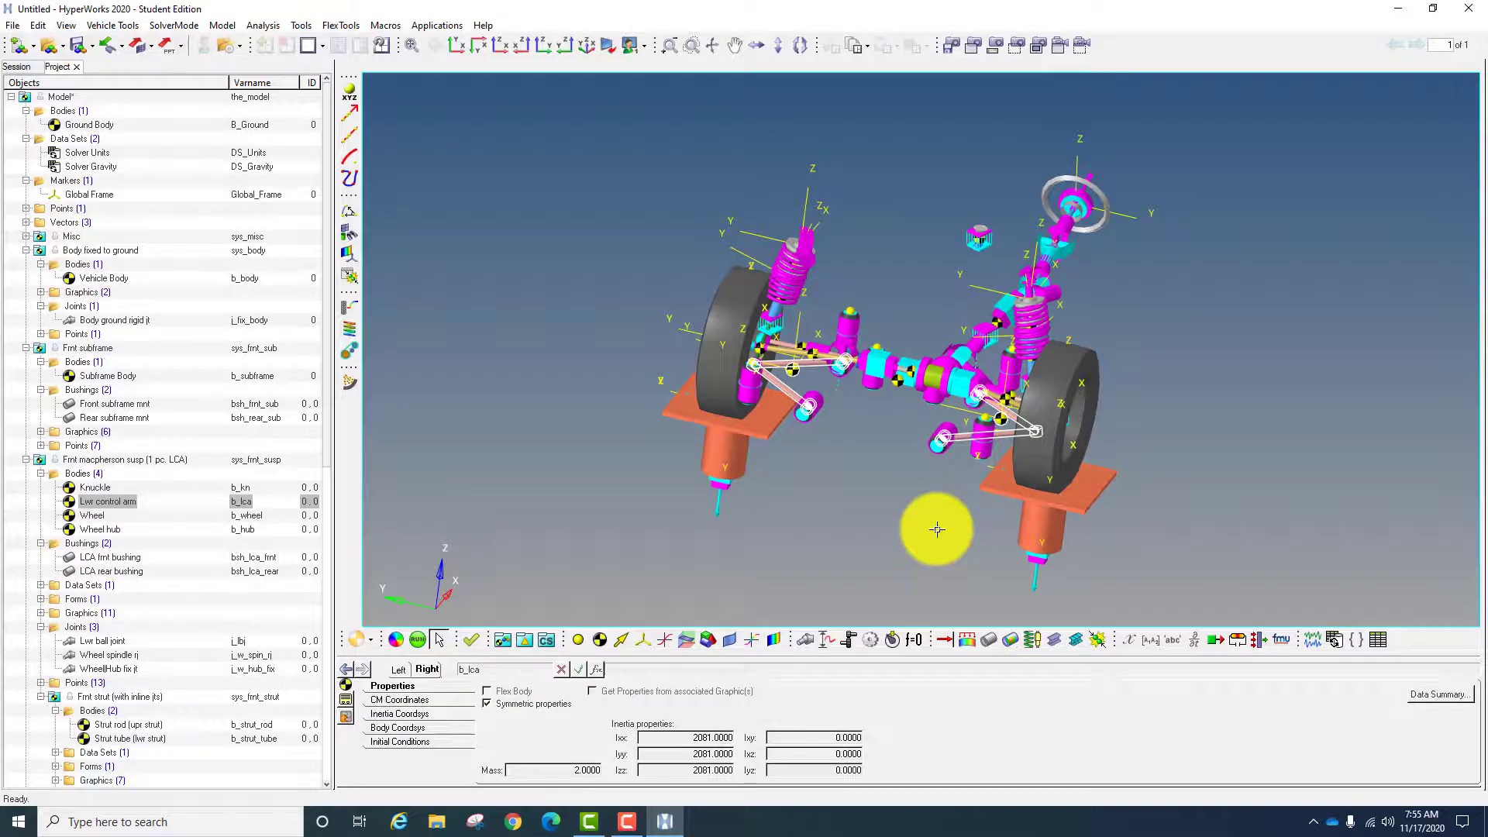
- Examine the jacks added under the wheels and view the whole suspension model from the front
{"action": "right_click_drag", "start_coordinate": [925, 507], "coordinate": [804, 475], "text": "ctrl"}
{"action": "scroll", "coordinate": [707, 474], "scroll_direction": "up", "scroll_amount": 5, "text": "ctrl"}
{"action": "scroll", "coordinate": [707, 474], "scroll_direction": "down", "scroll_amount": 5, "text": "ctrl"}
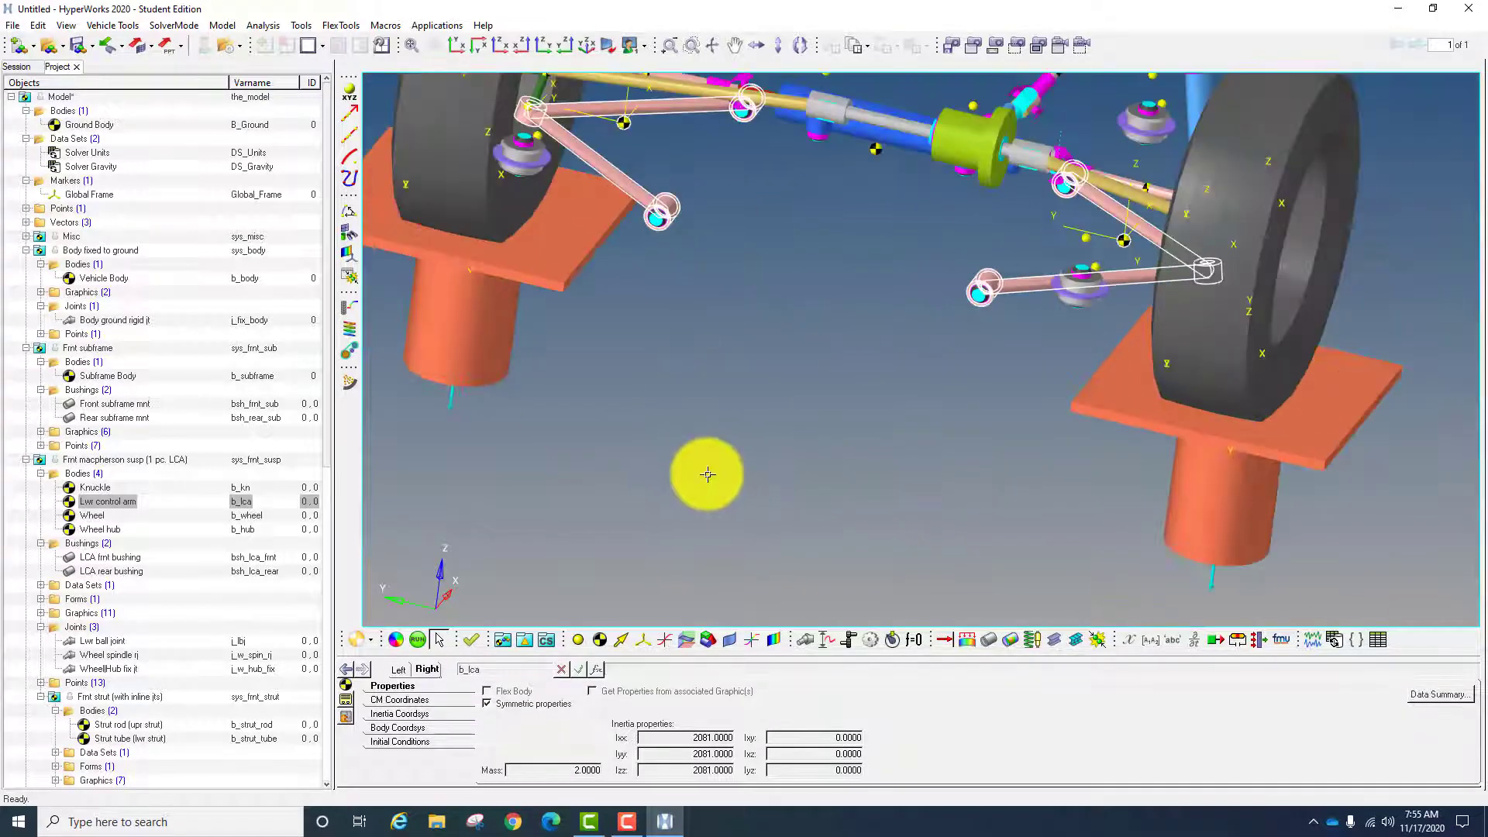
{"action": "left_click_drag", "start_coordinate": [707, 476], "coordinate": [620, 417], "text": "ctrl"}
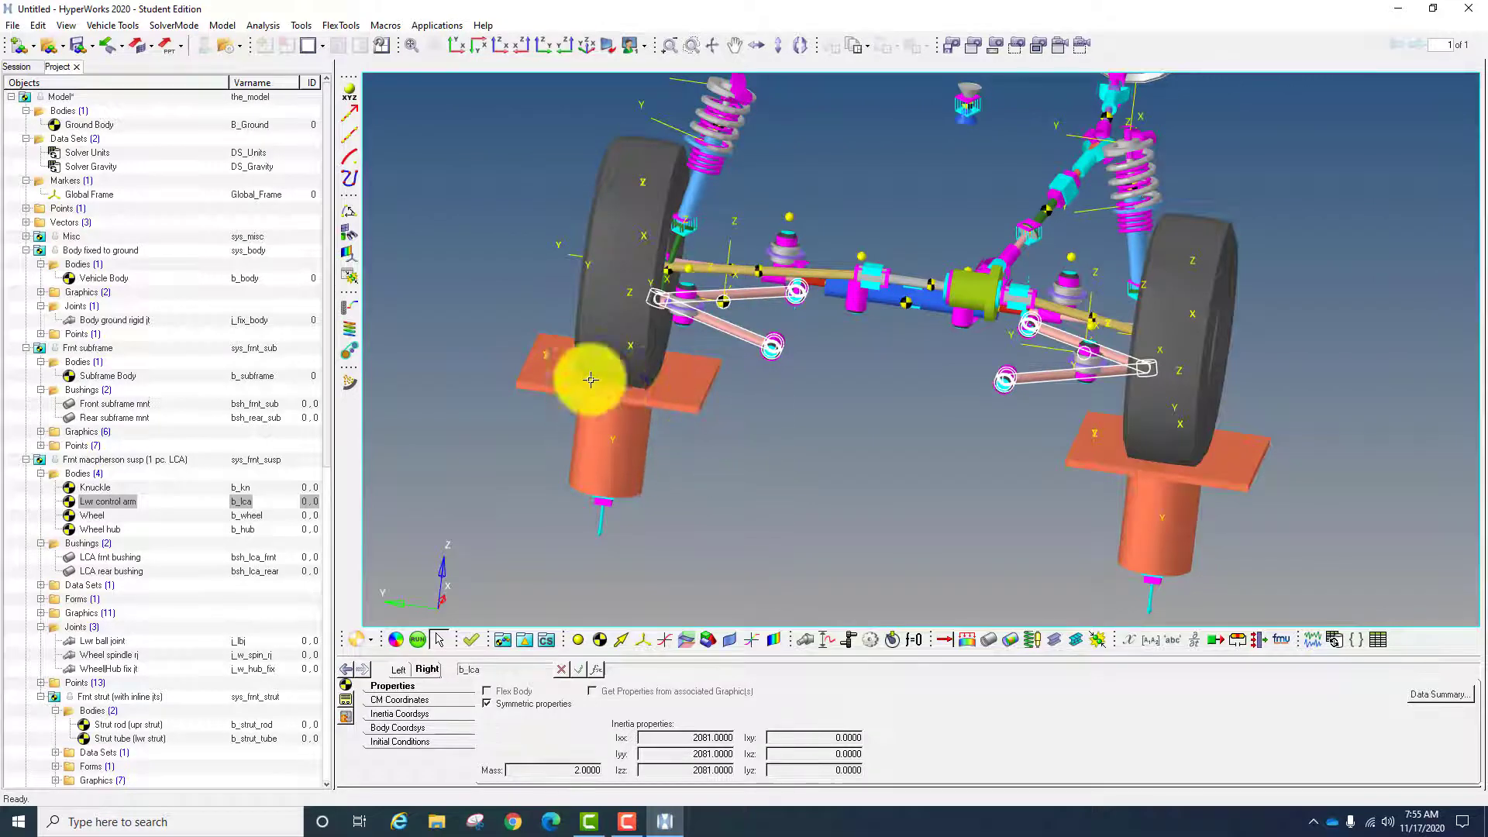
{"action": "left_click", "coordinate": [613, 395]}
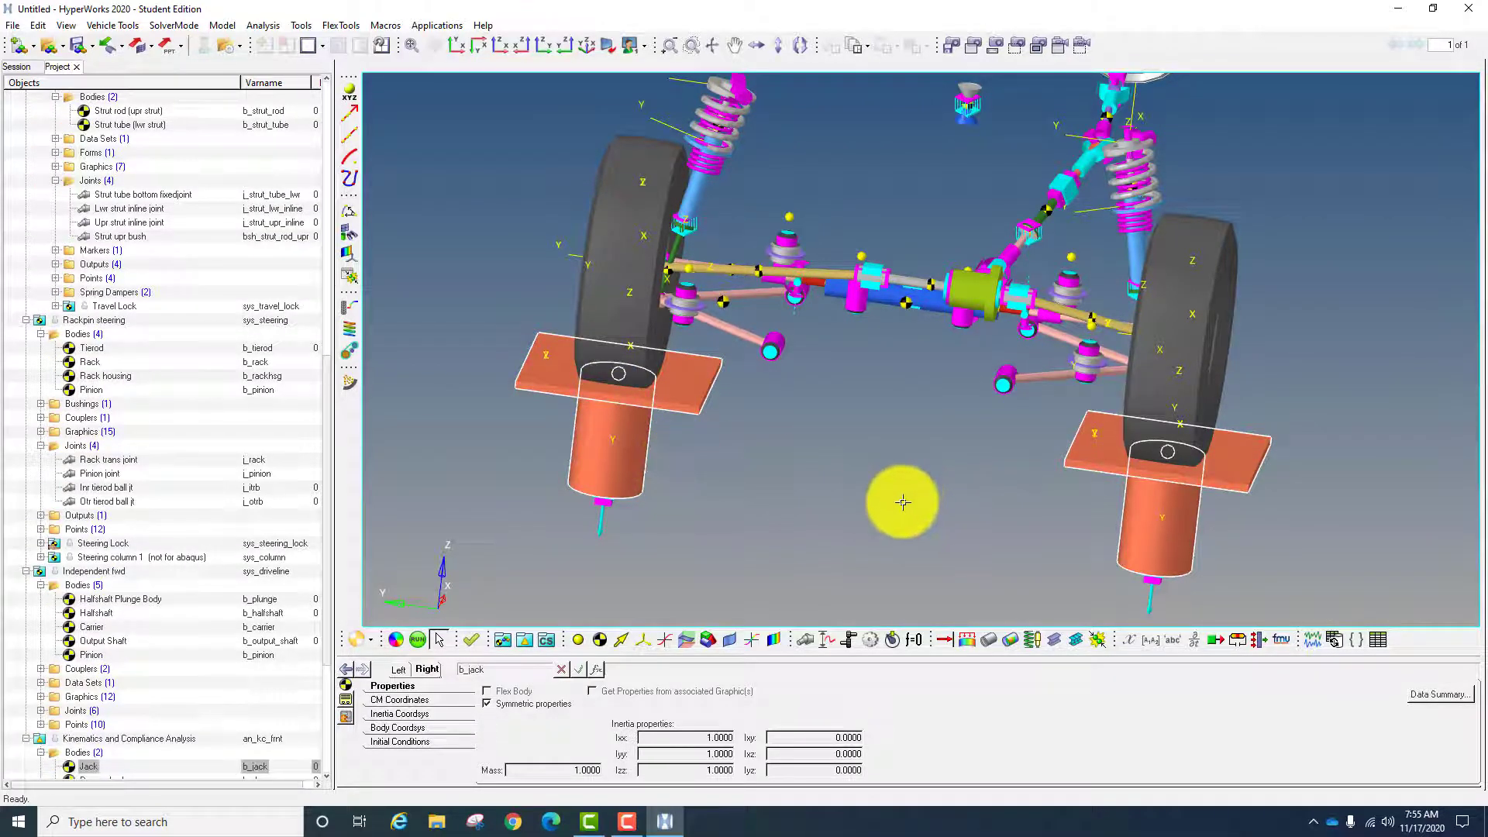
{"action": "scroll", "coordinate": [899, 482], "scroll_direction": "down", "scroll_amount": 5}
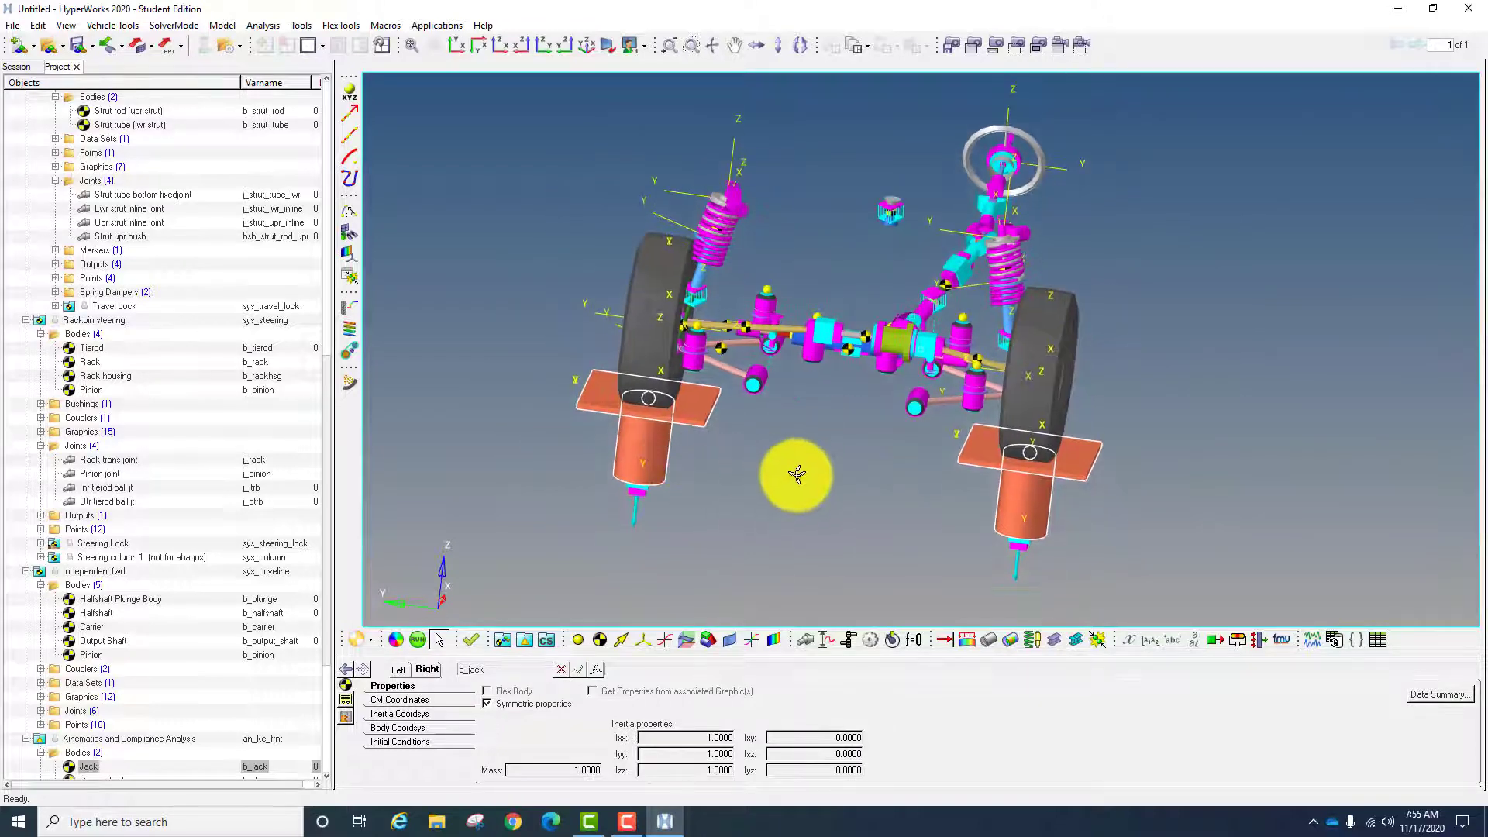
{"action": "left_click_drag", "start_coordinate": [797, 474], "coordinate": [826, 478], "text": "ctrl"}
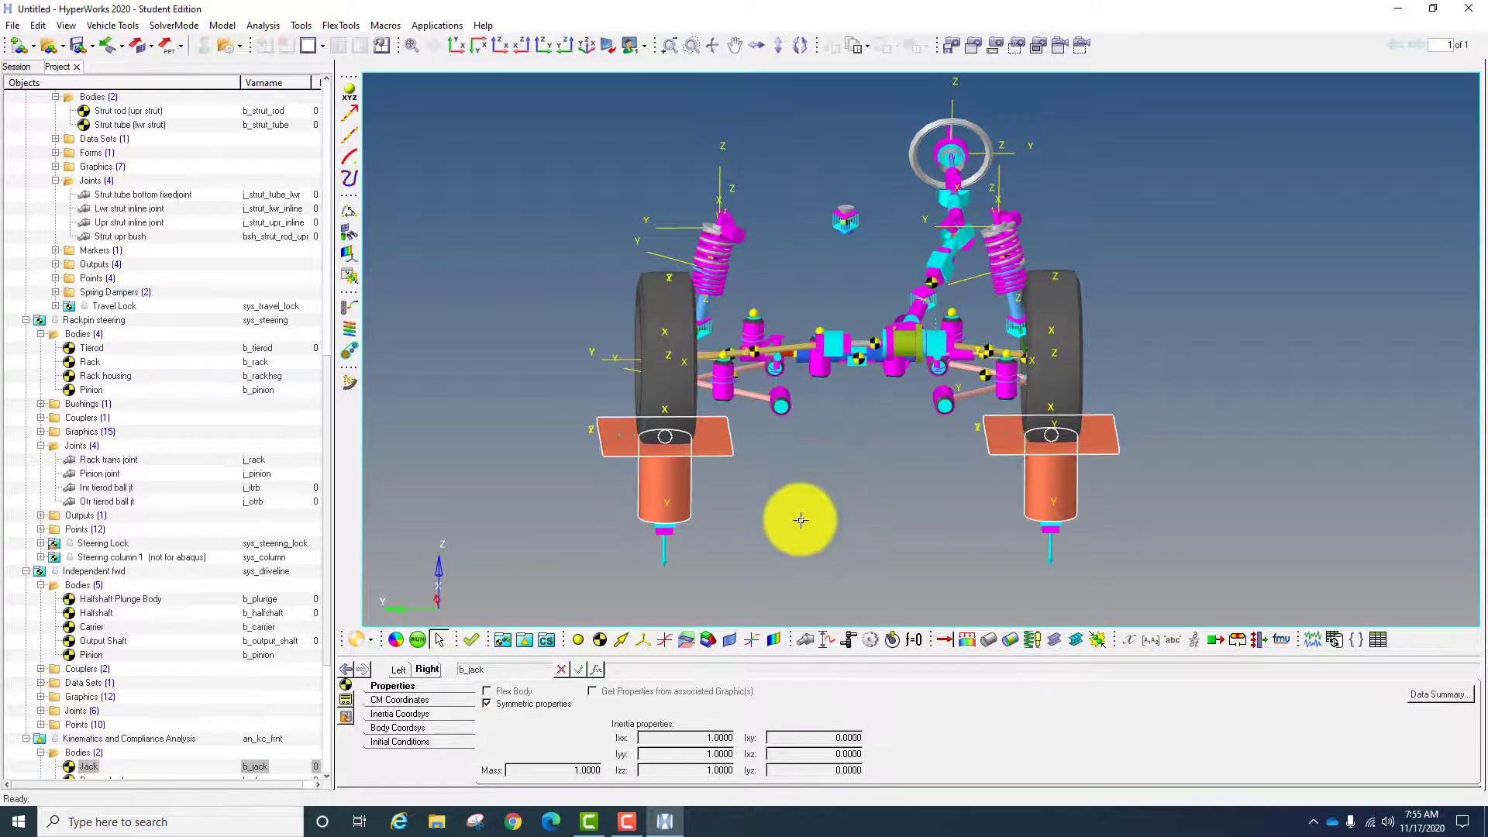
- Open the run settings and specify K&C in the Documents folder as the MotionSolve file for saving and running the model
{"action": "left_click", "coordinate": [416, 640]}
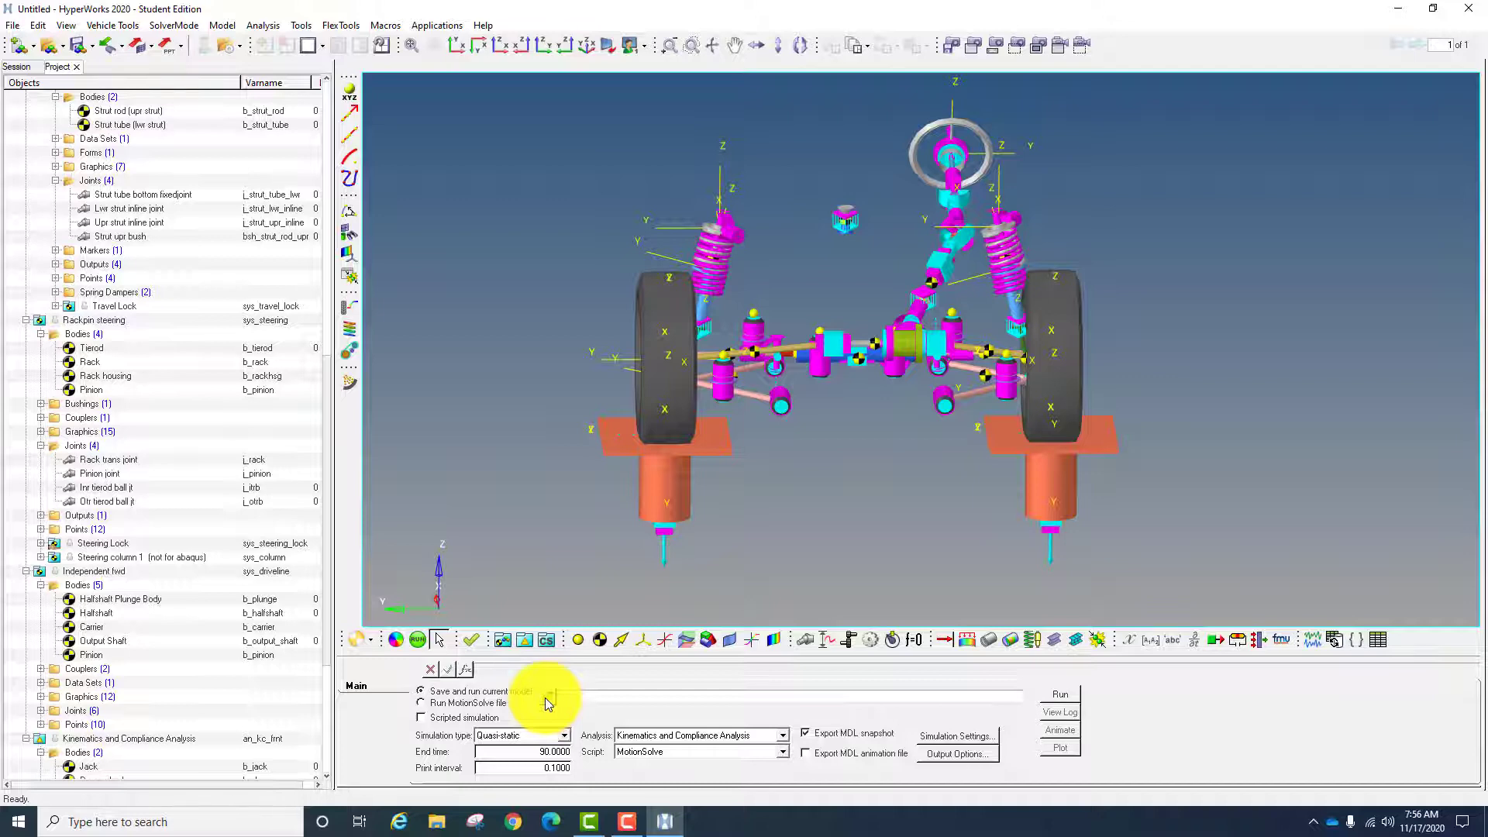
{"action": "left_click", "coordinate": [547, 697]}
{"action": "left_click", "coordinate": [264, 265]}
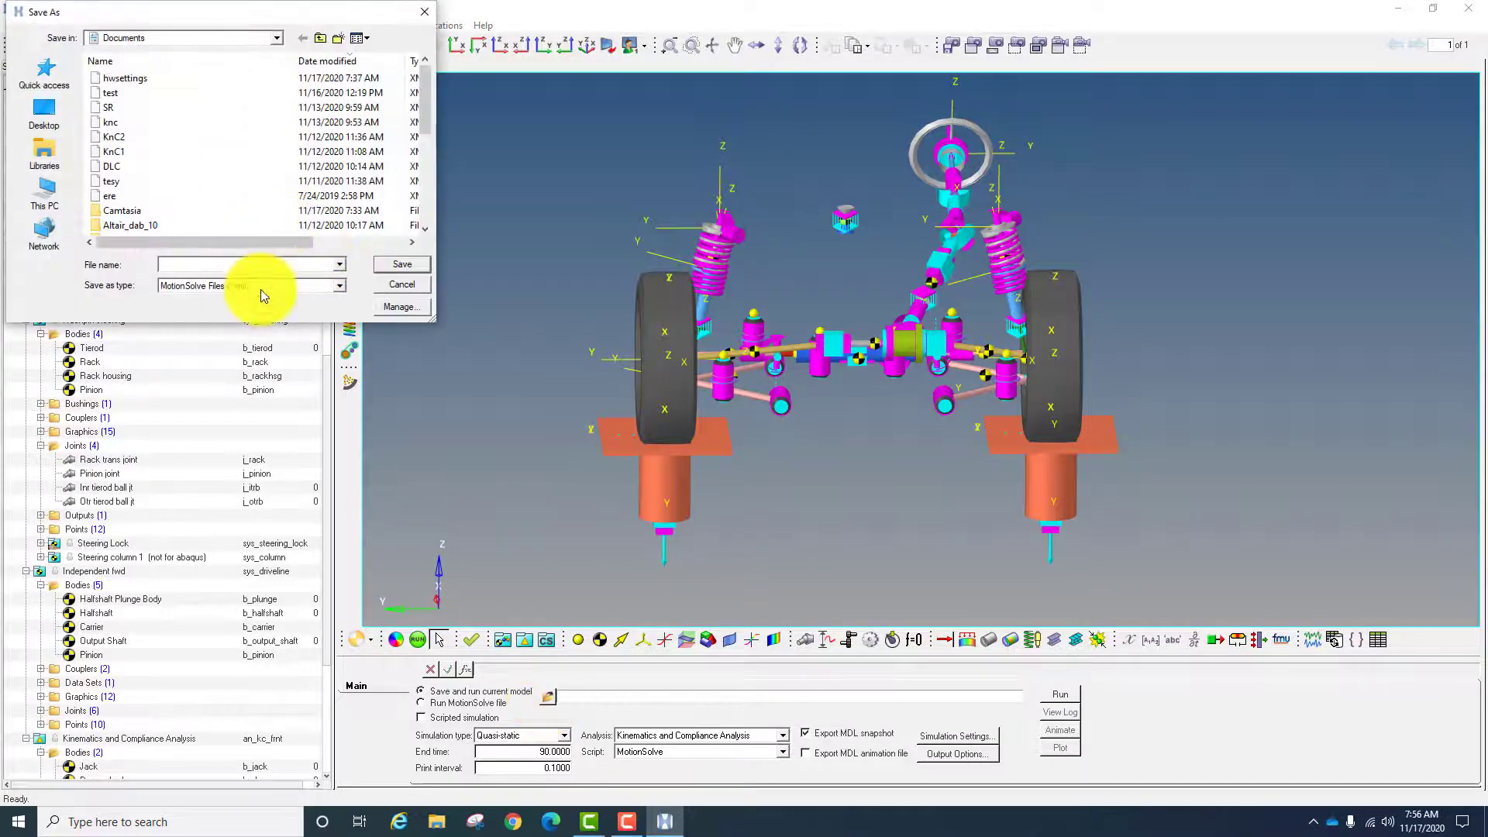
{"action": "type", "text": "K"}
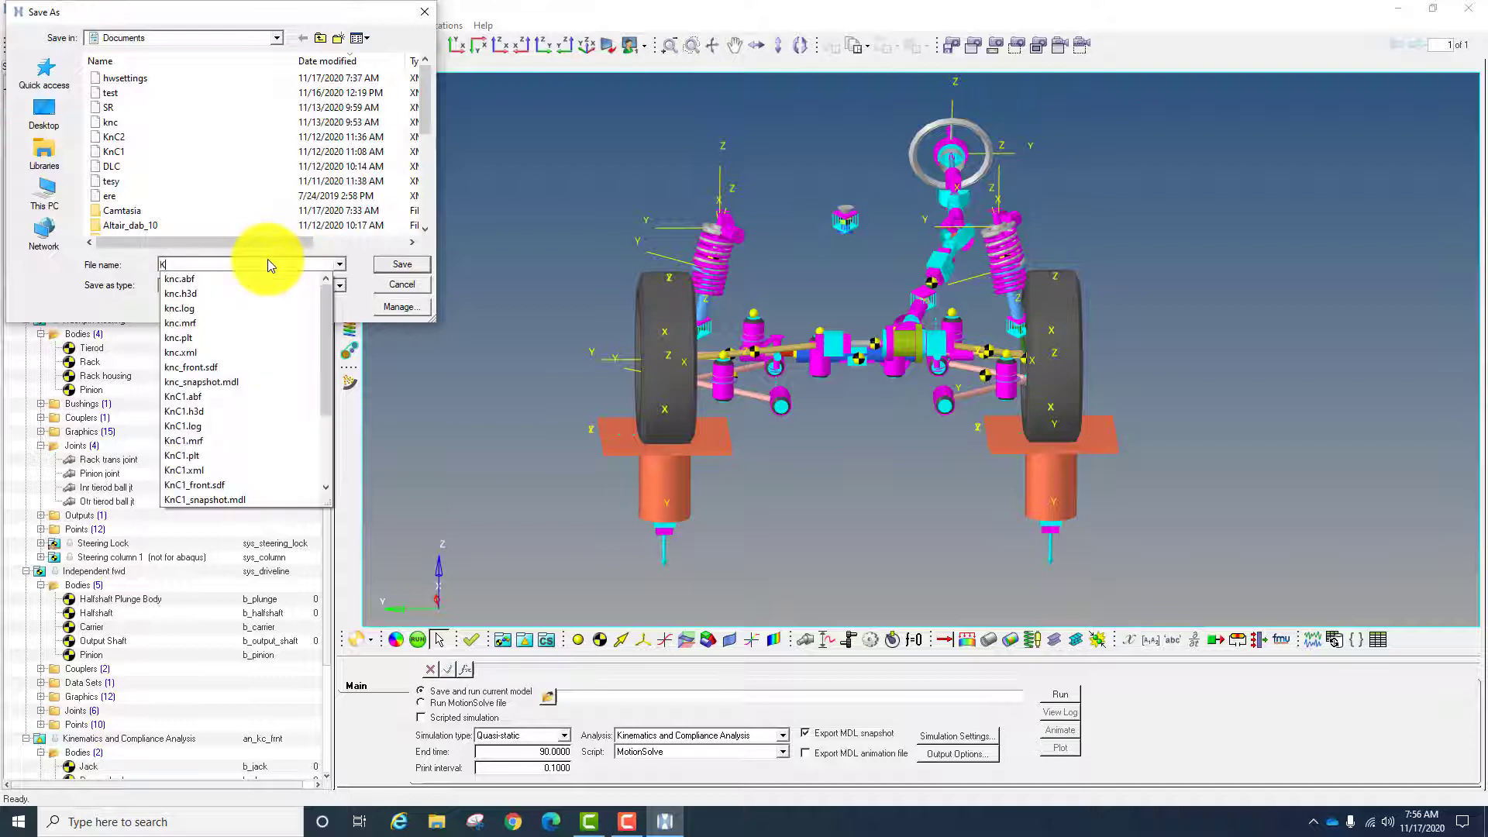
{"action": "type", "text": "&C"}
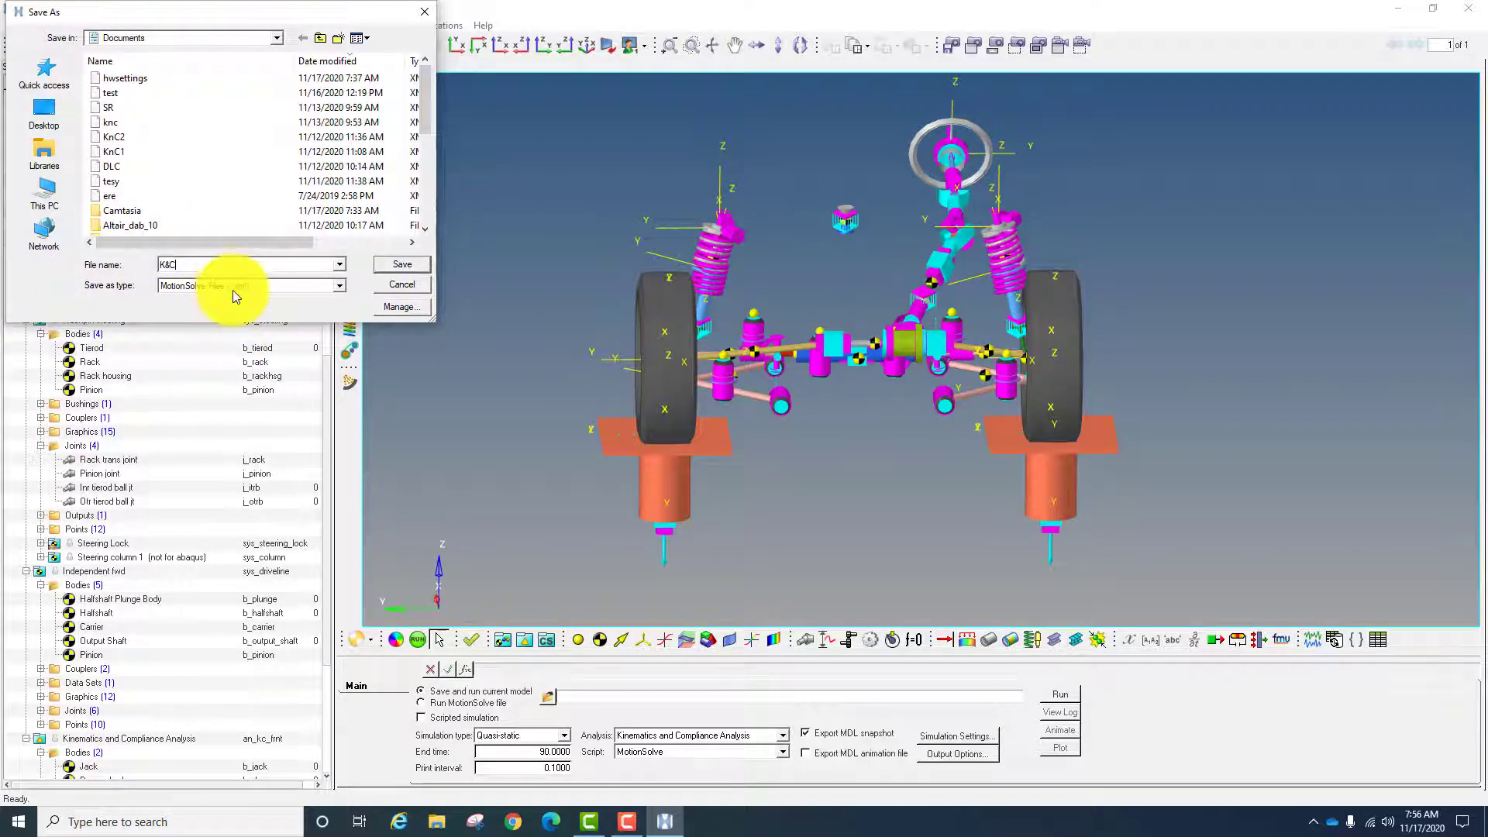
{"action": "left_click", "coordinate": [398, 262]}
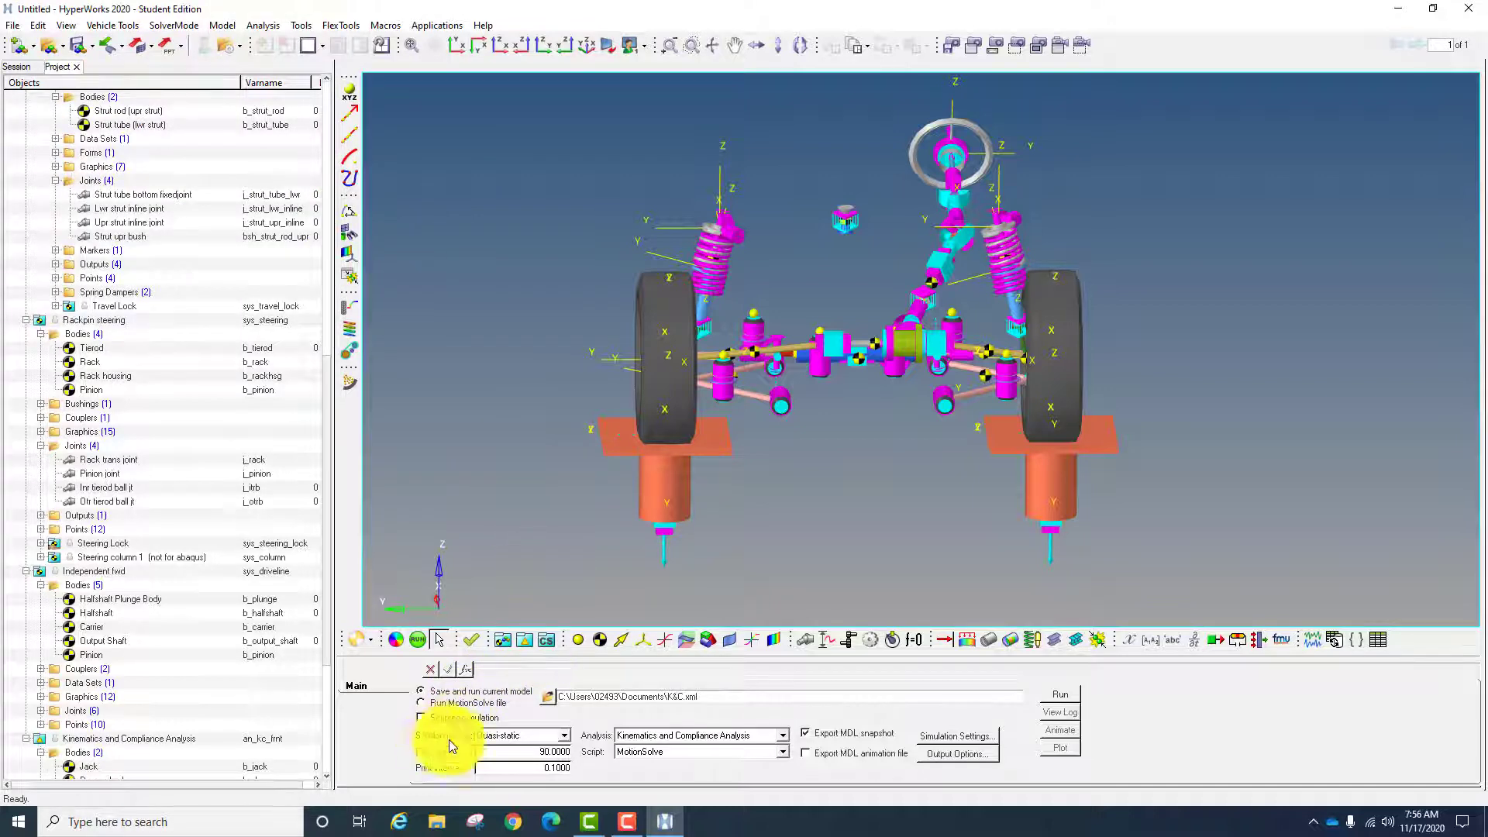
- Run the Kinematics and Compliance Analysis as a quasi-static simulation with an end time of 90 and a print interval of 0.1
{"action": "left_click", "coordinate": [516, 737]}
{"action": "left_click", "coordinate": [515, 768]}
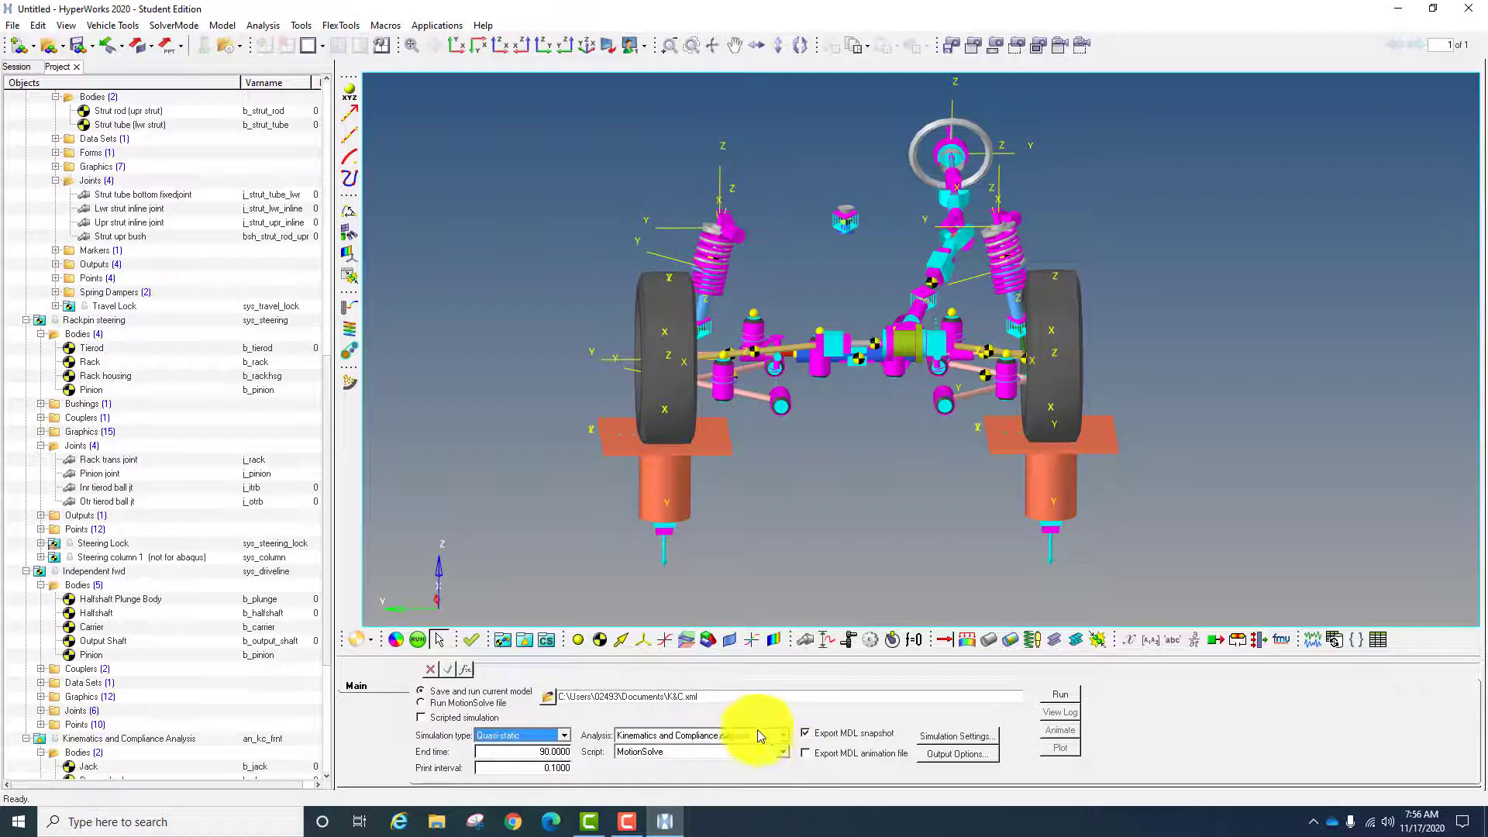
{"action": "left_click", "coordinate": [730, 734]}
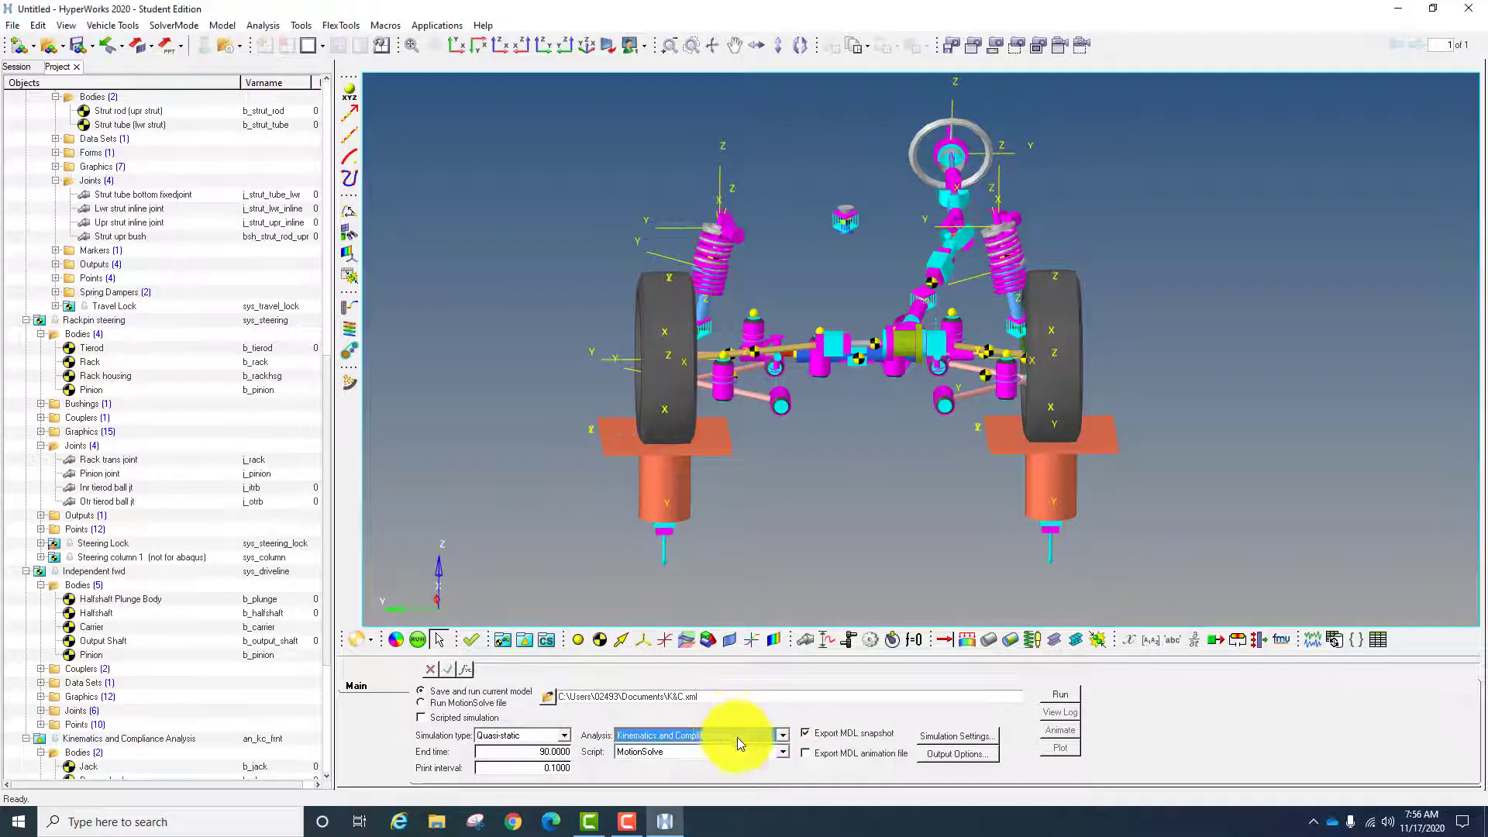
{"action": "left_click", "coordinate": [528, 750]}
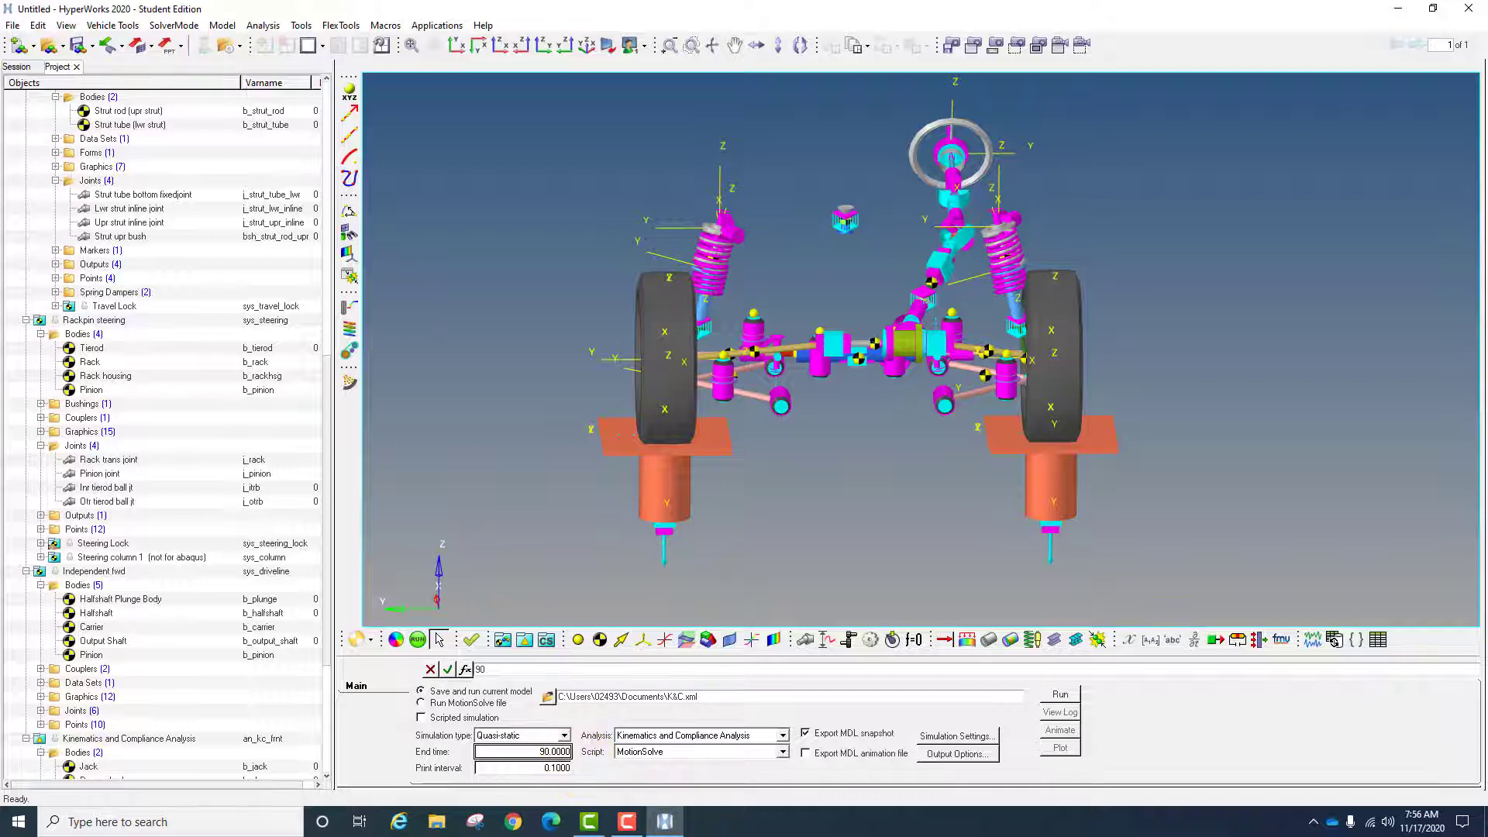
{"action": "left_click", "coordinate": [537, 768]}
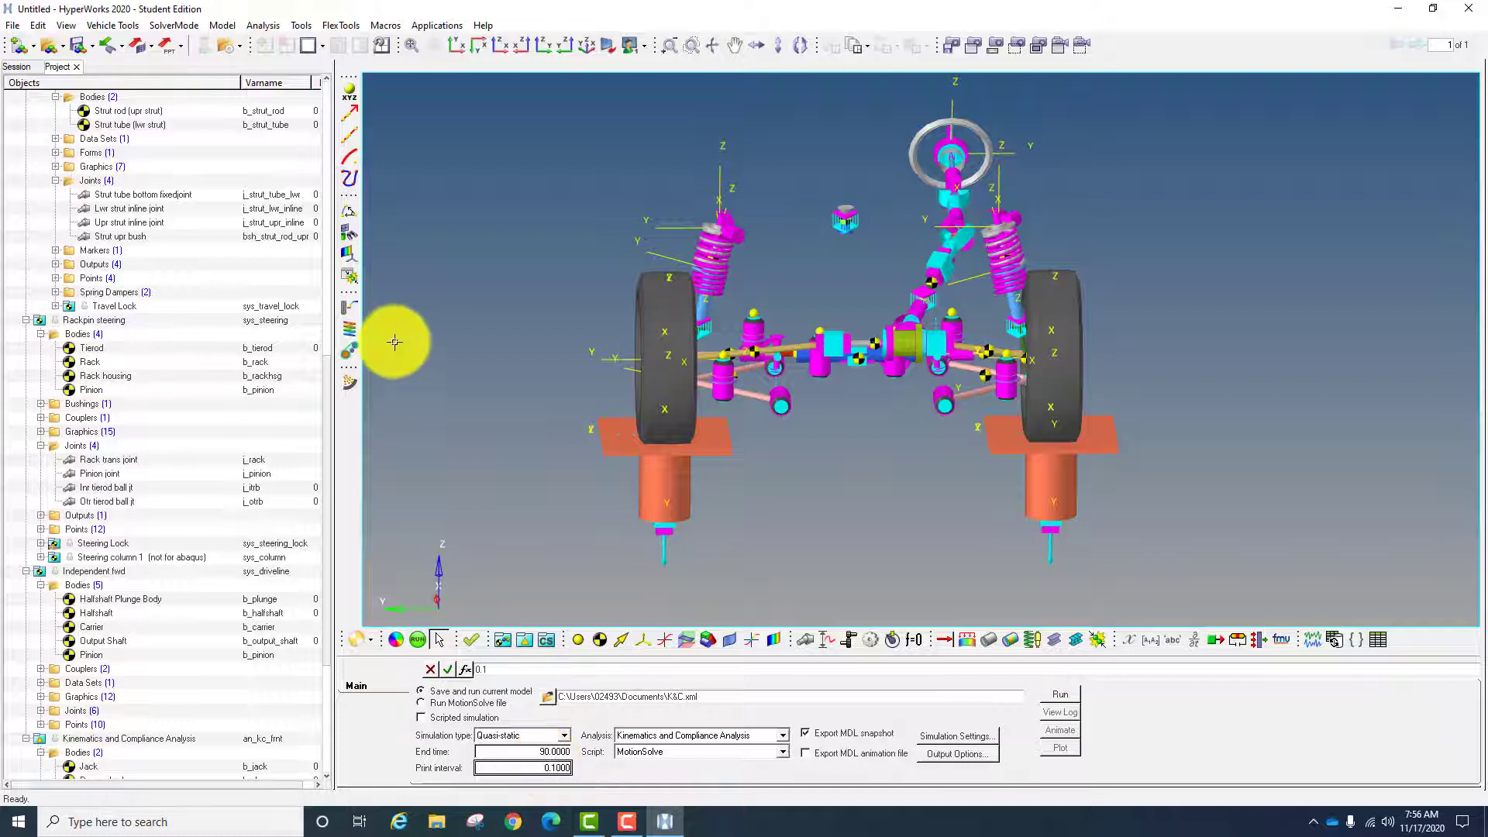
{"action": "left_click", "coordinate": [1052, 695]}
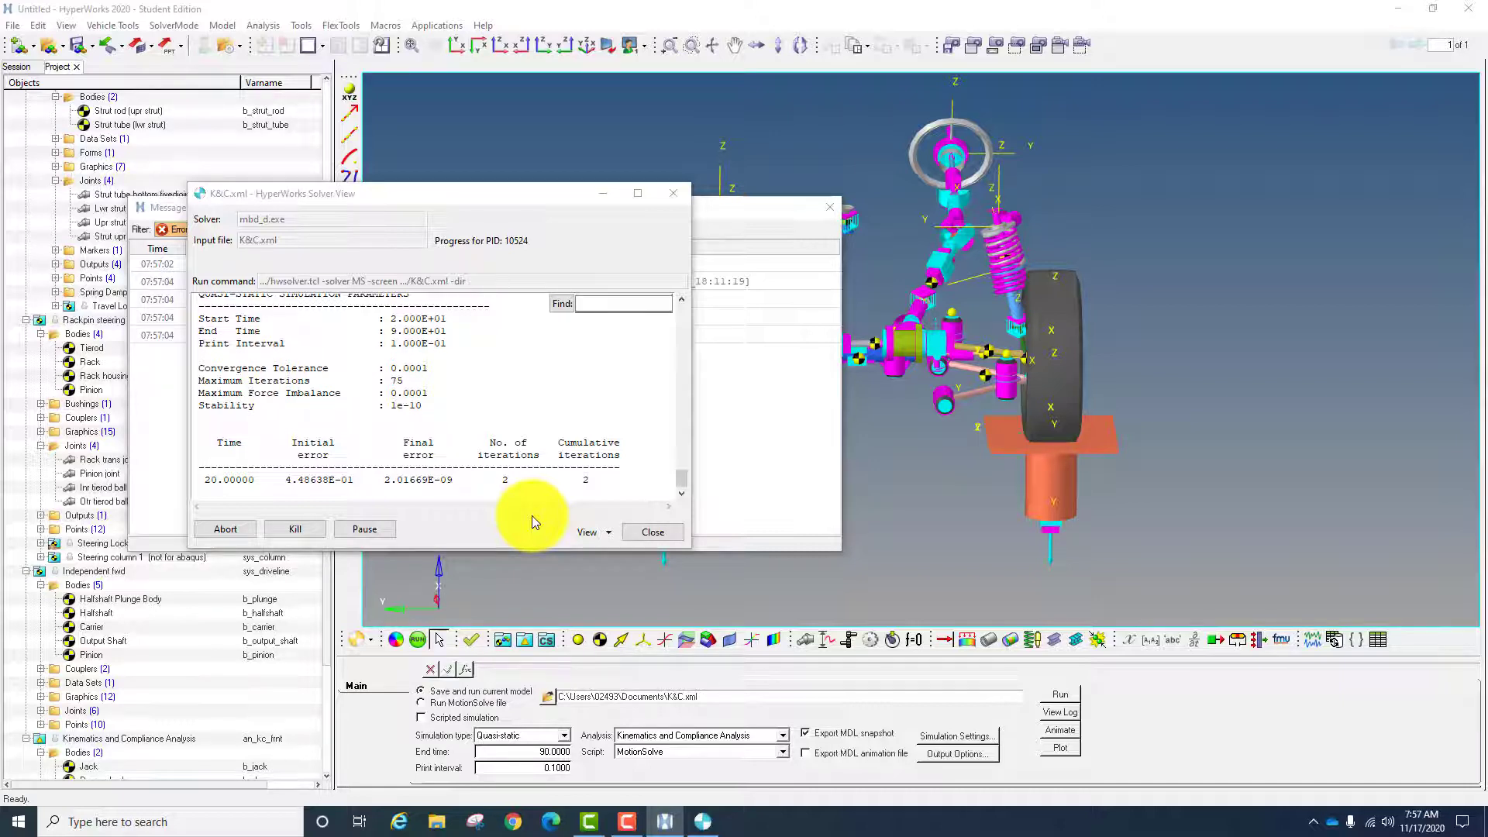
{"action": "left_click", "coordinate": [627, 822]}
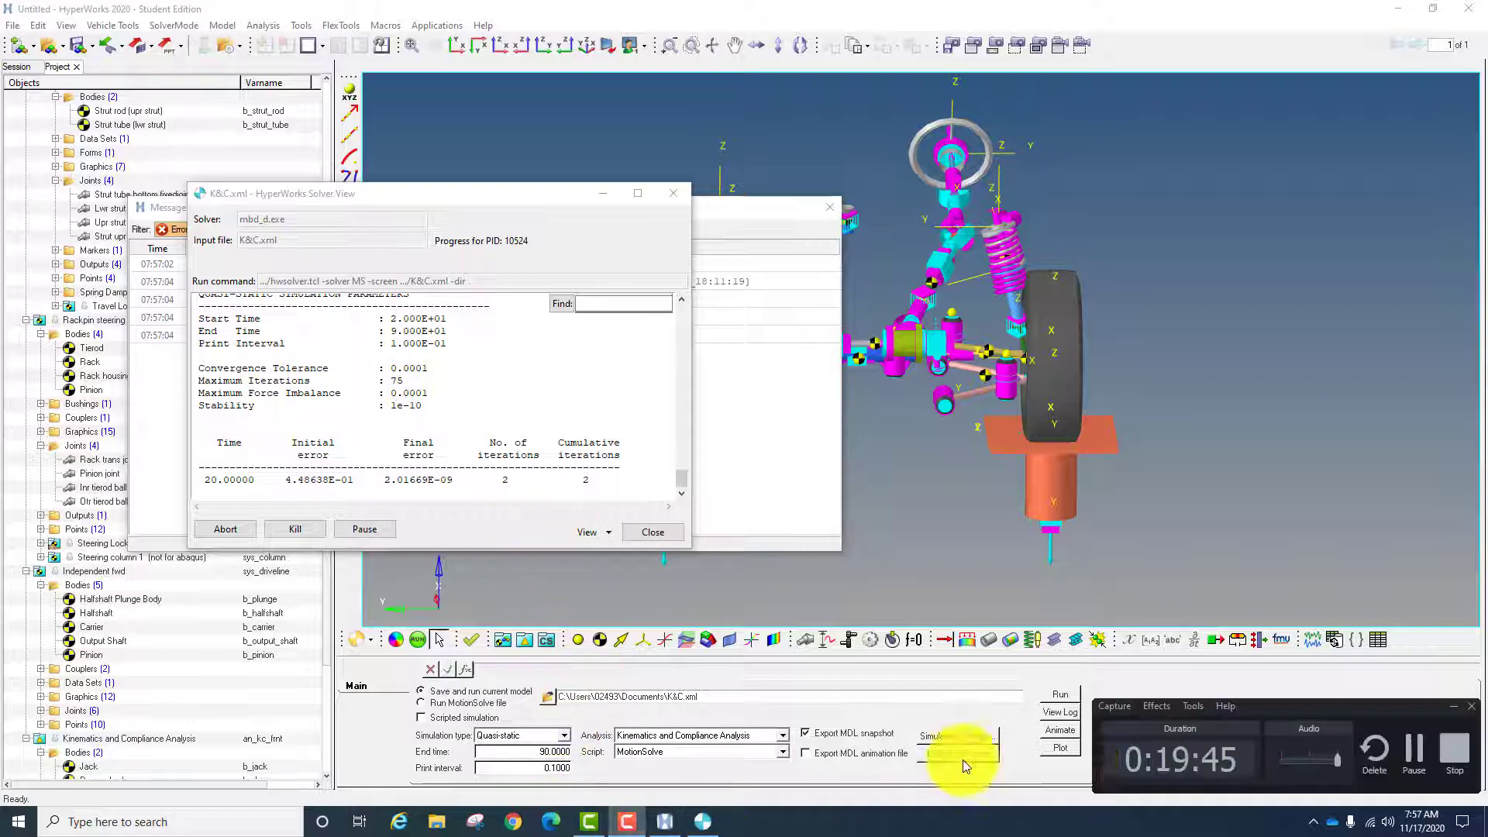
{"action": "left_click", "coordinate": [1410, 760]}
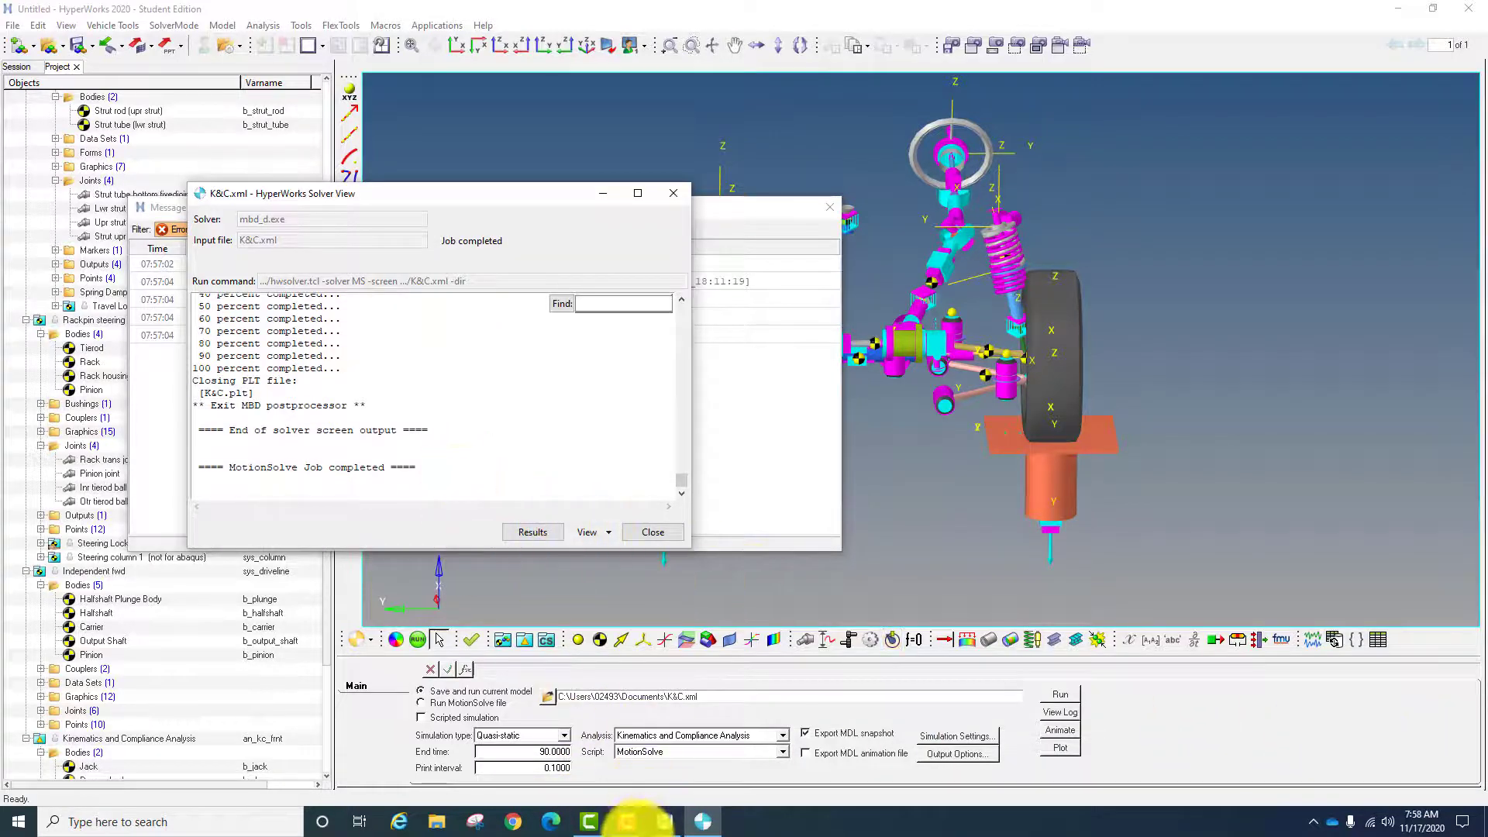
{"action": "left_click", "coordinate": [627, 824]}
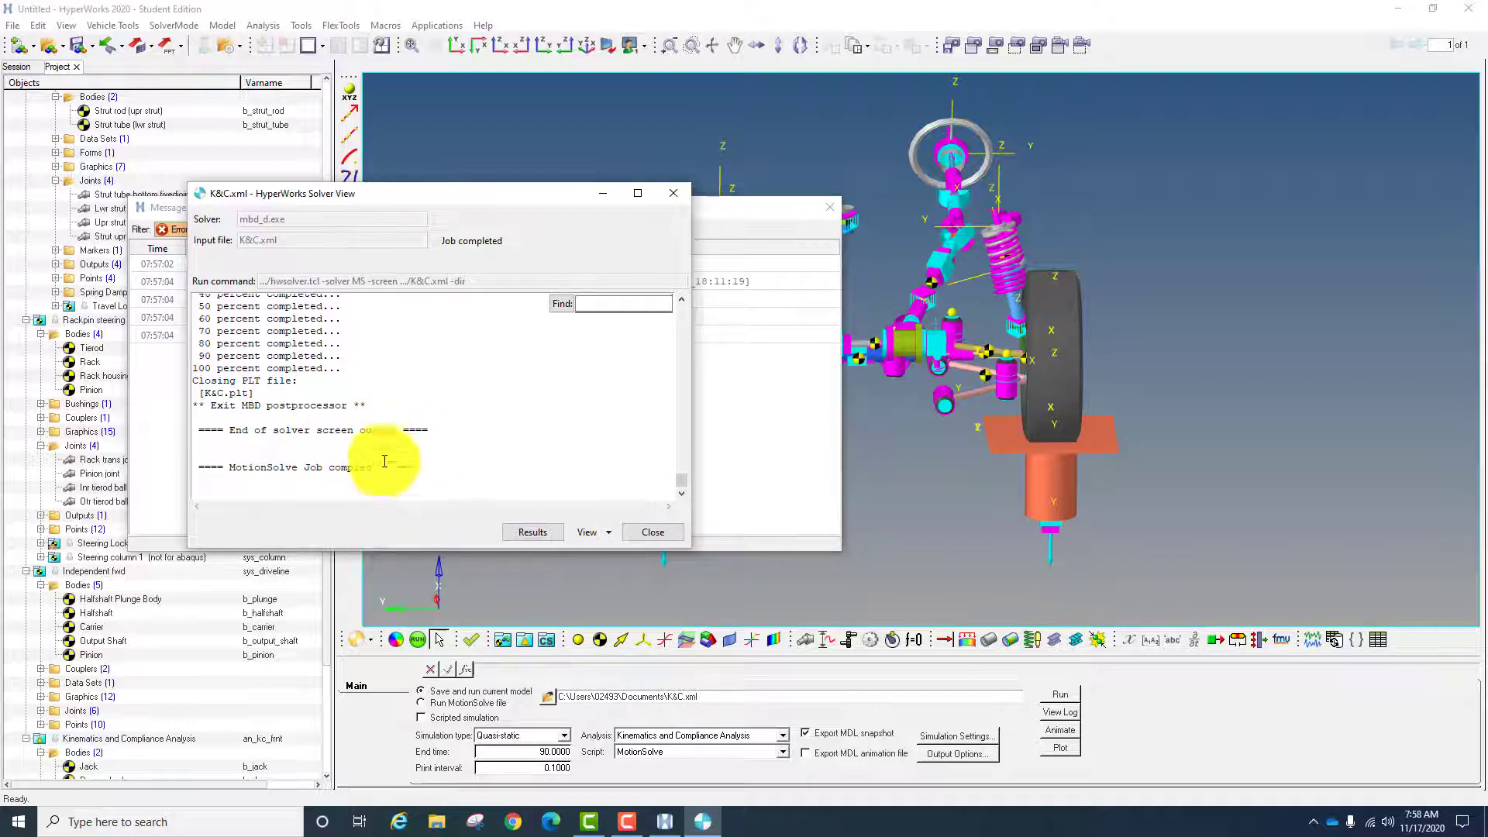
- Review the solver output and play the animation of the K&C.h3d results
{"action": "scroll", "coordinate": [387, 392], "scroll_direction": "up", "scroll_amount": 3}
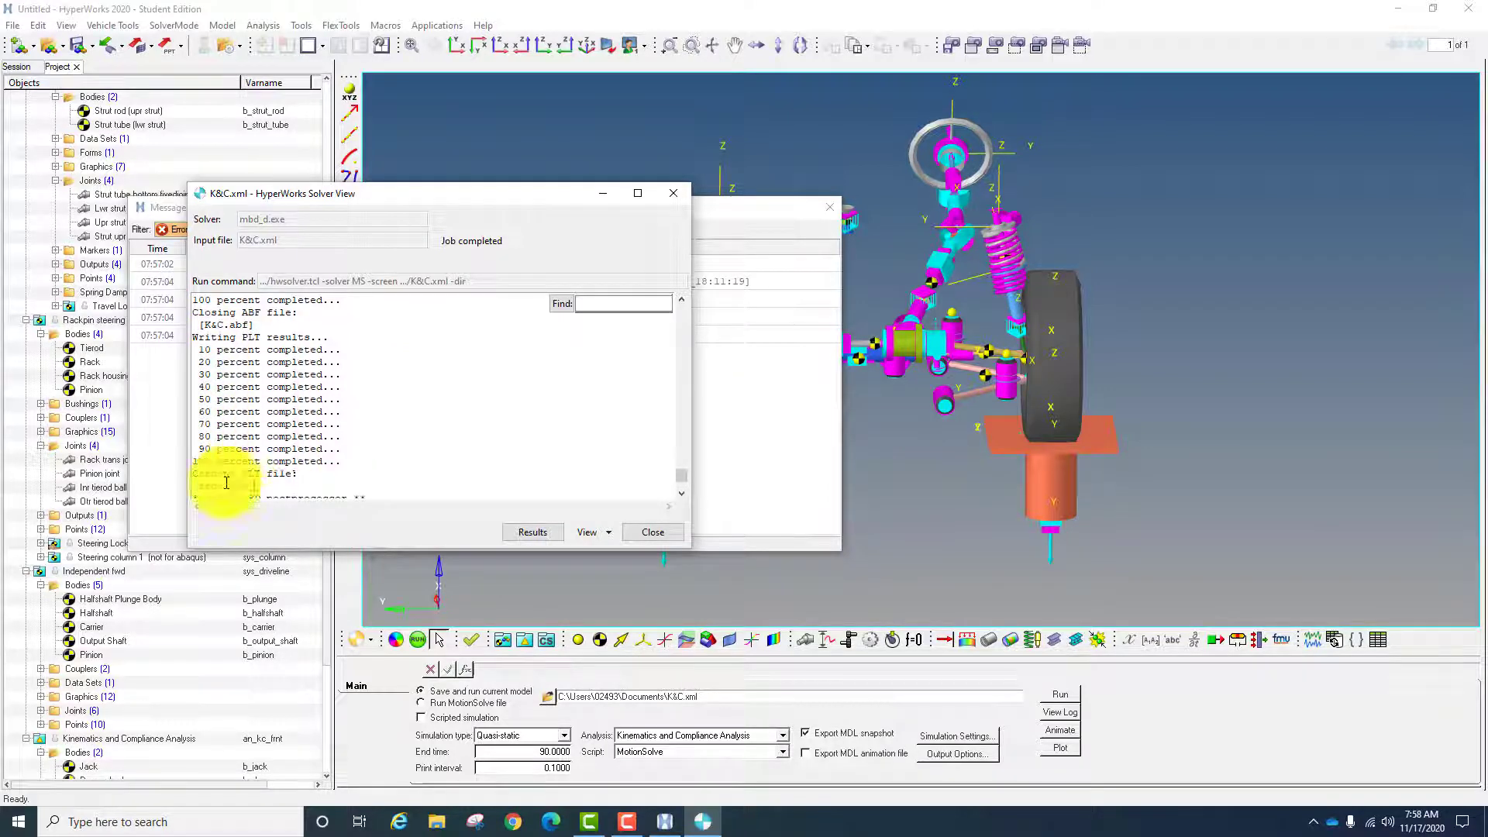
{"action": "scroll", "coordinate": [316, 421], "scroll_direction": "down", "scroll_amount": 3}
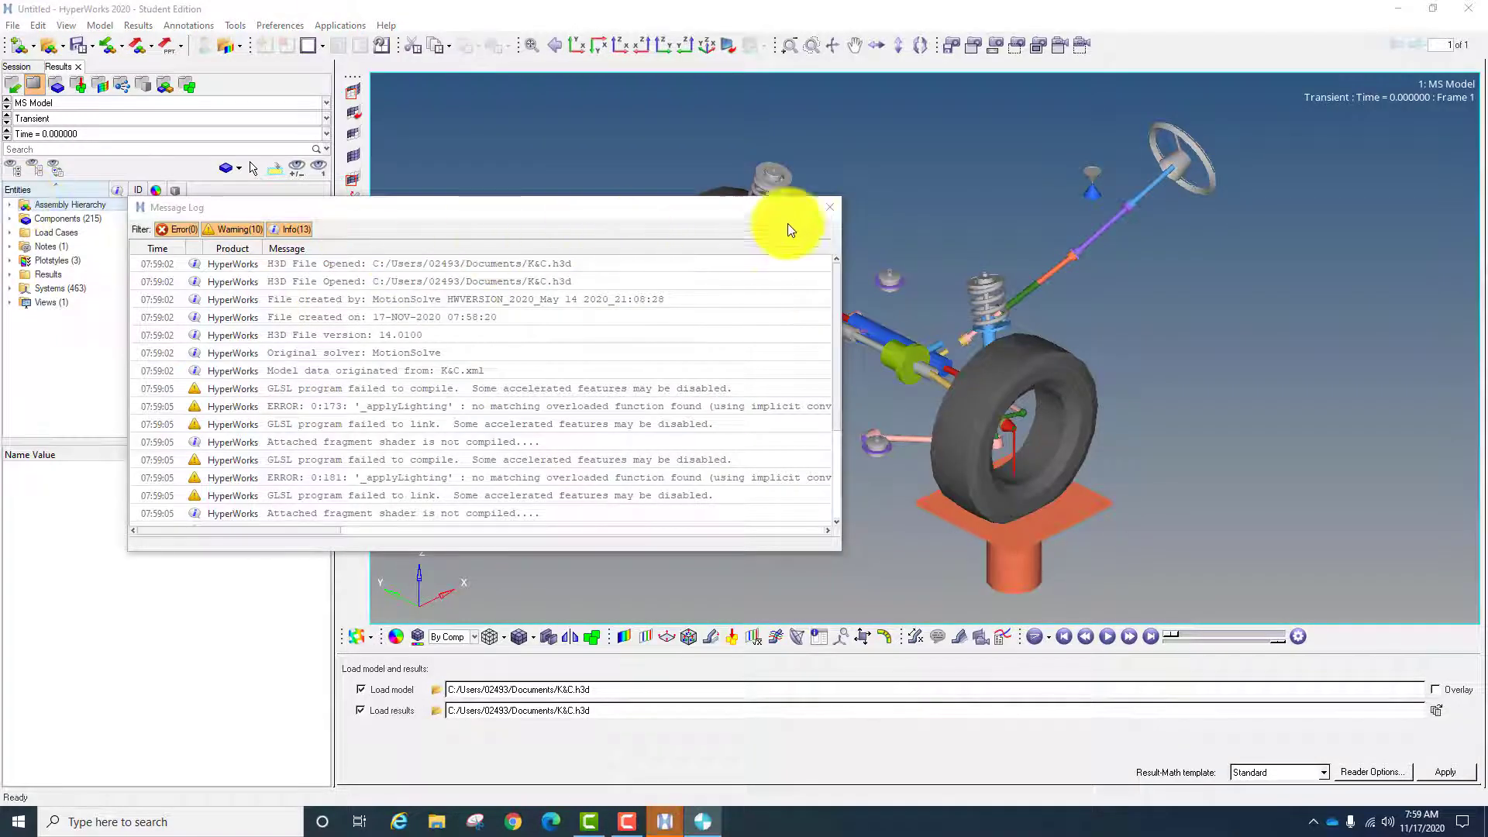
{"action": "left_click", "coordinate": [832, 208]}
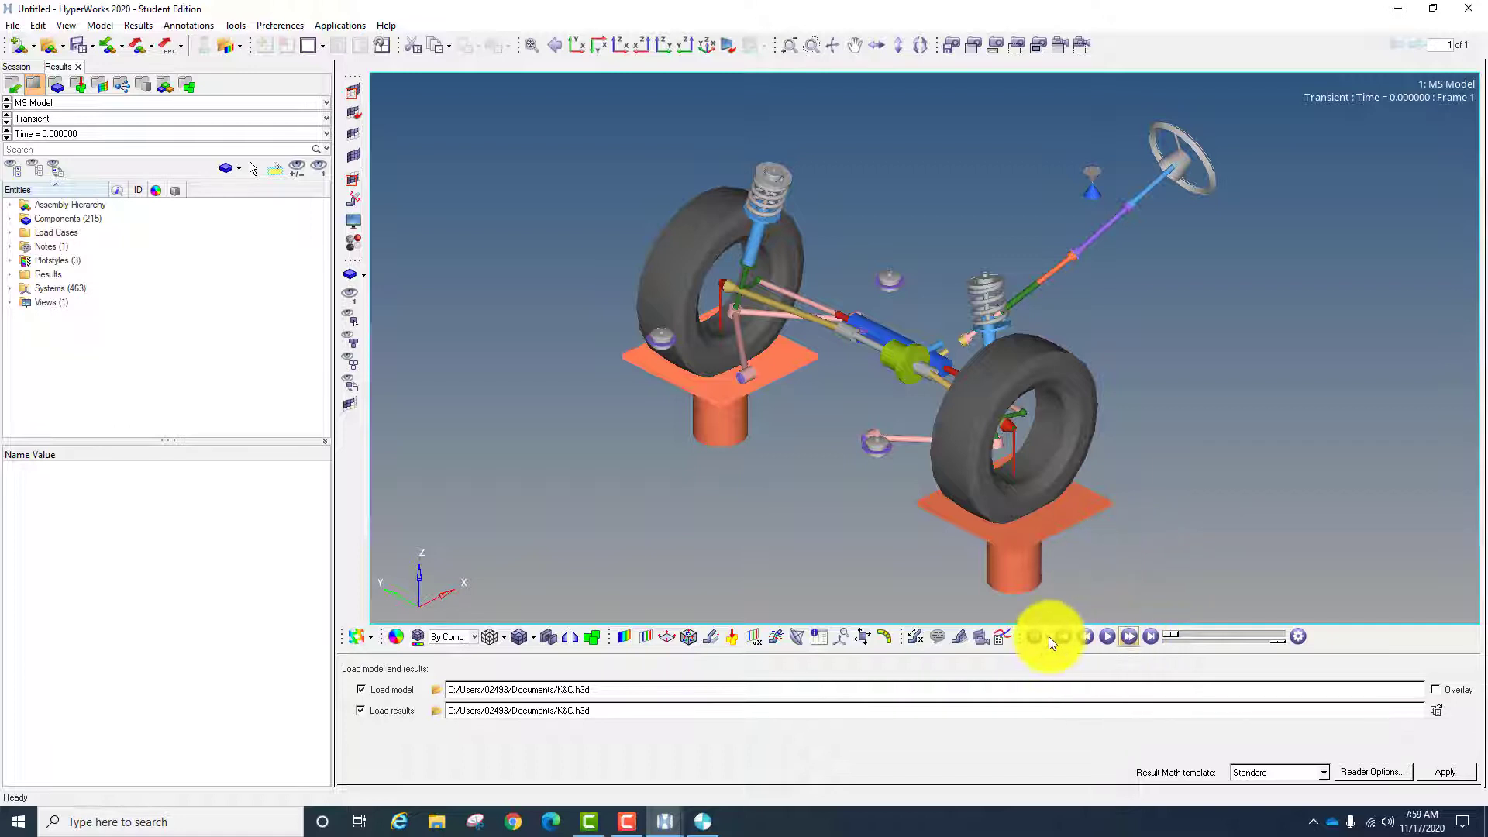
{"action": "left_click", "coordinate": [1111, 635]}
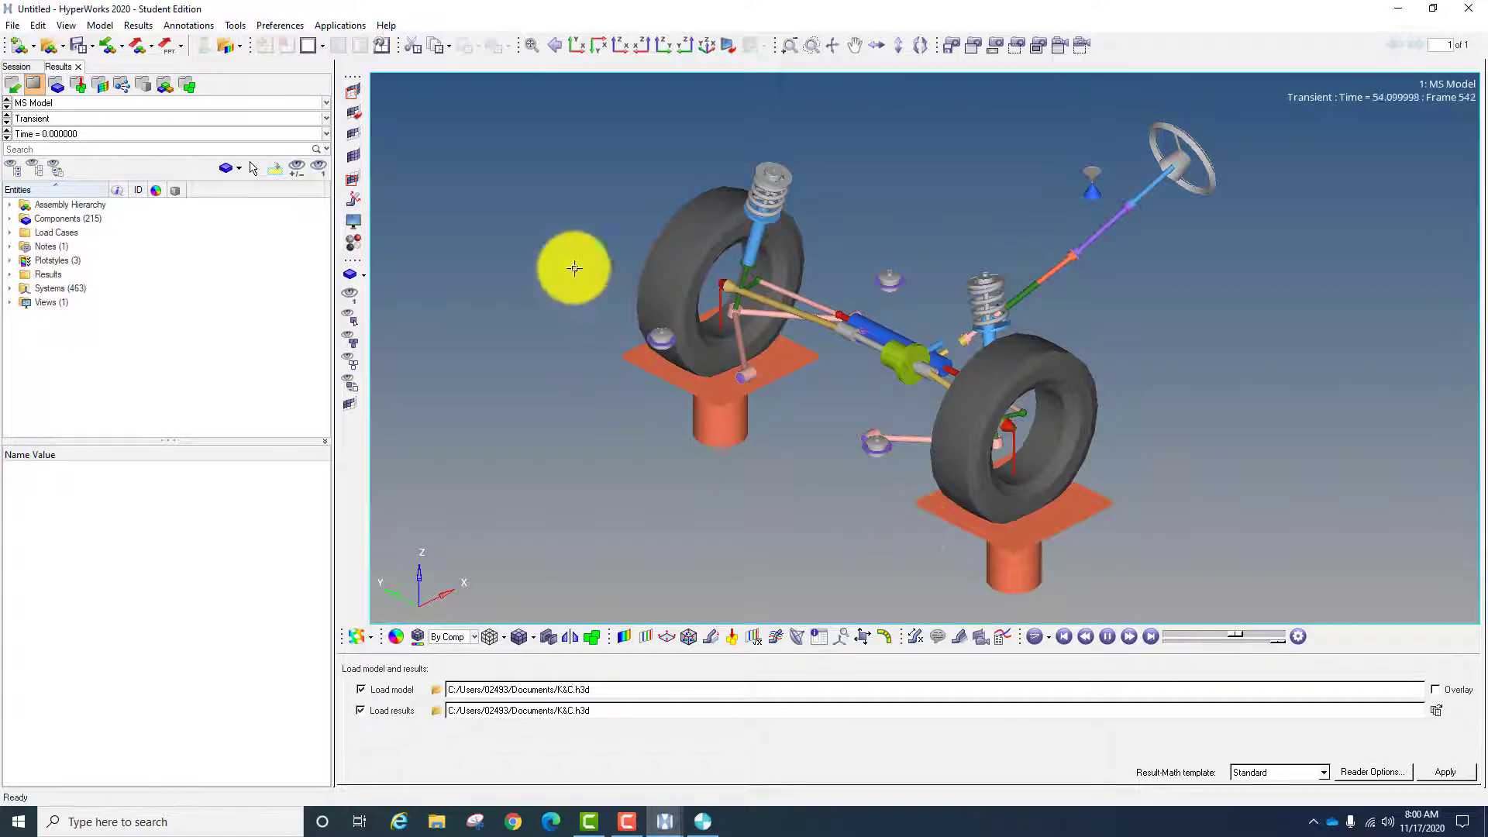
- Split the page into two side-by-side windows and make the empty one a HyperGraph 2D plot
{"action": "left_click", "coordinate": [323, 45]}
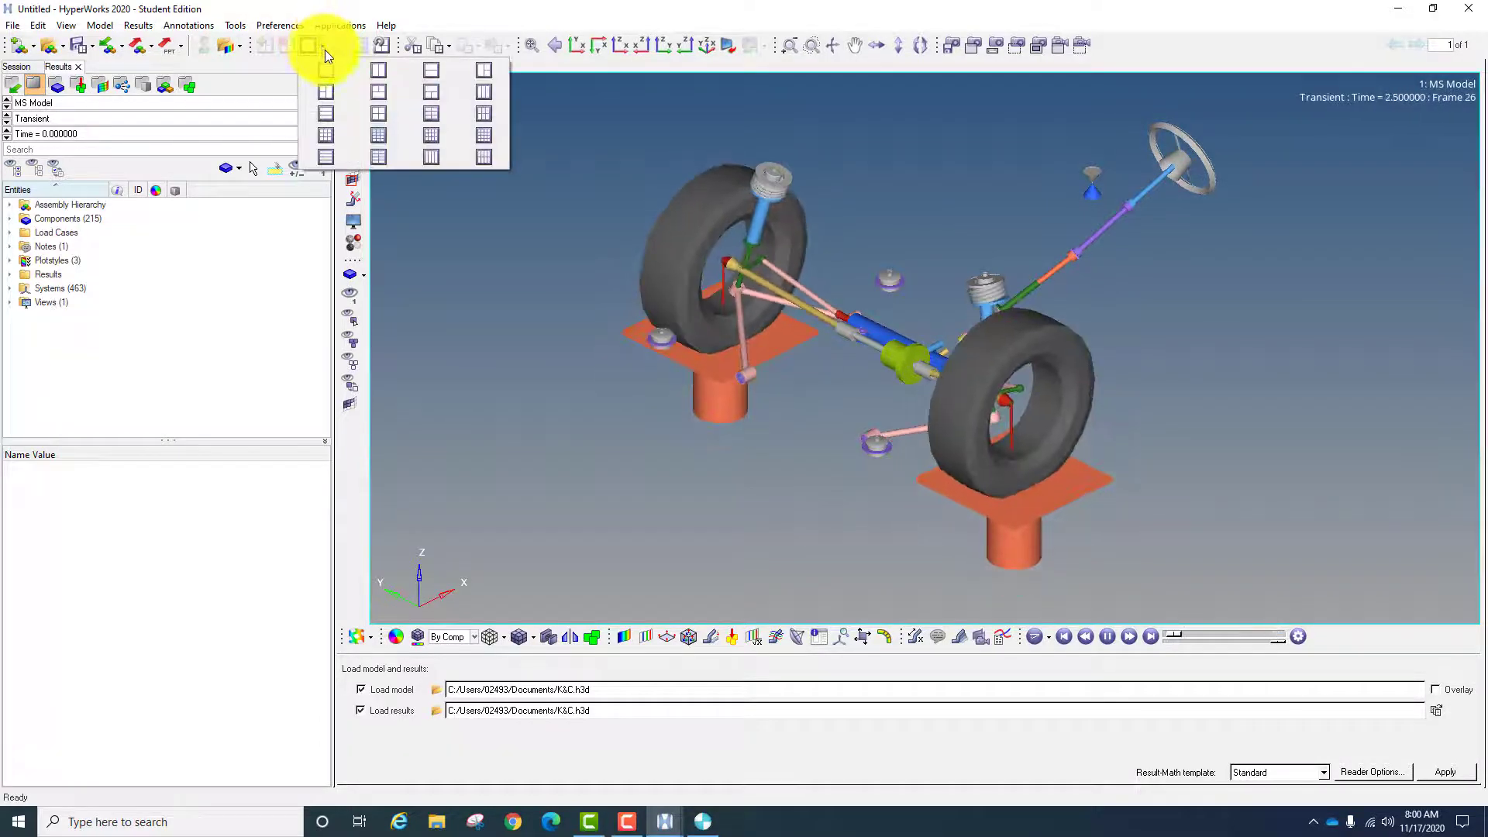
{"action": "left_click", "coordinate": [379, 76]}
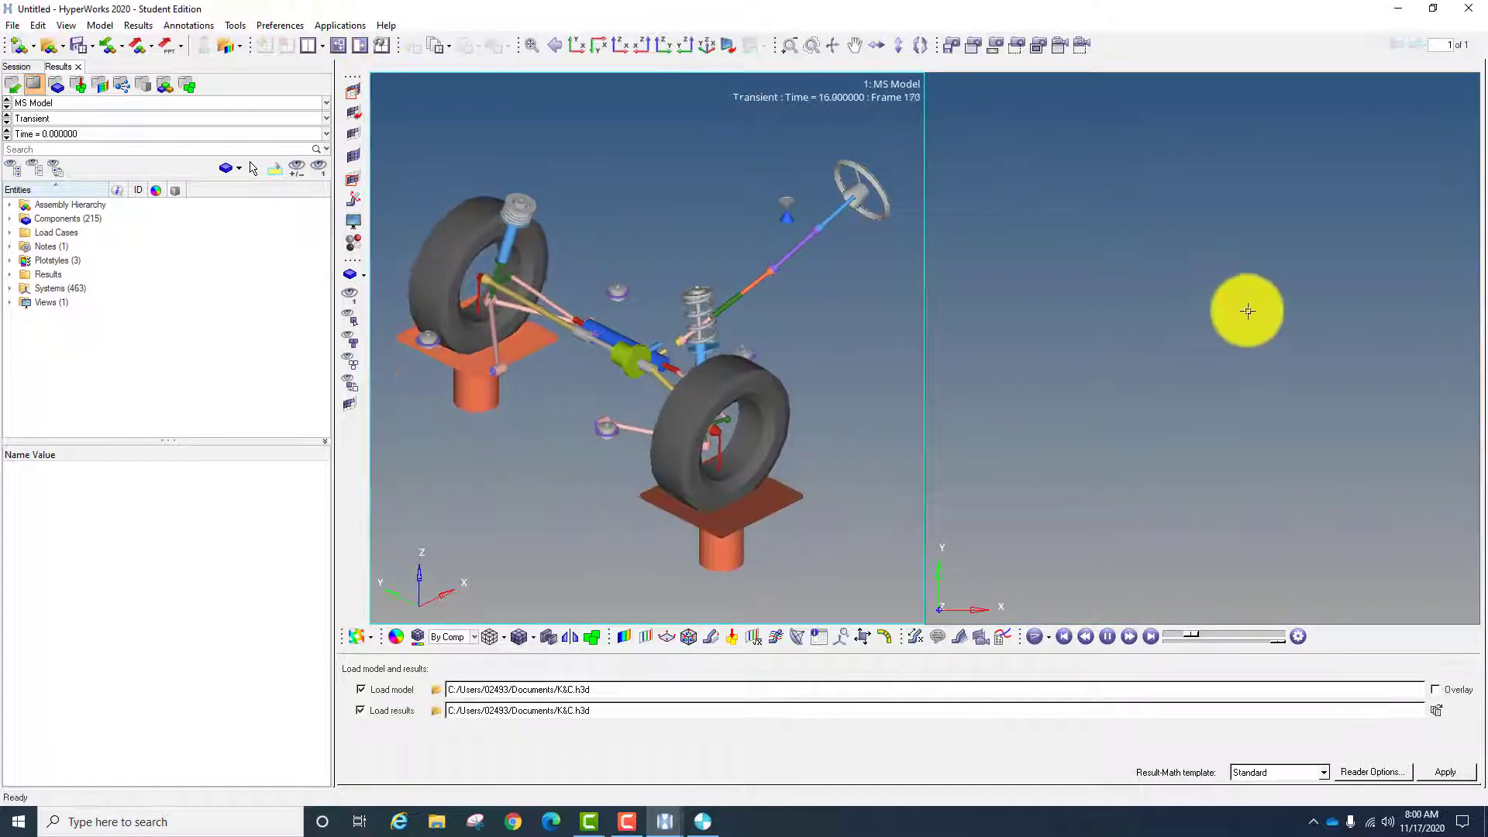
{"action": "left_click", "coordinate": [1245, 287]}
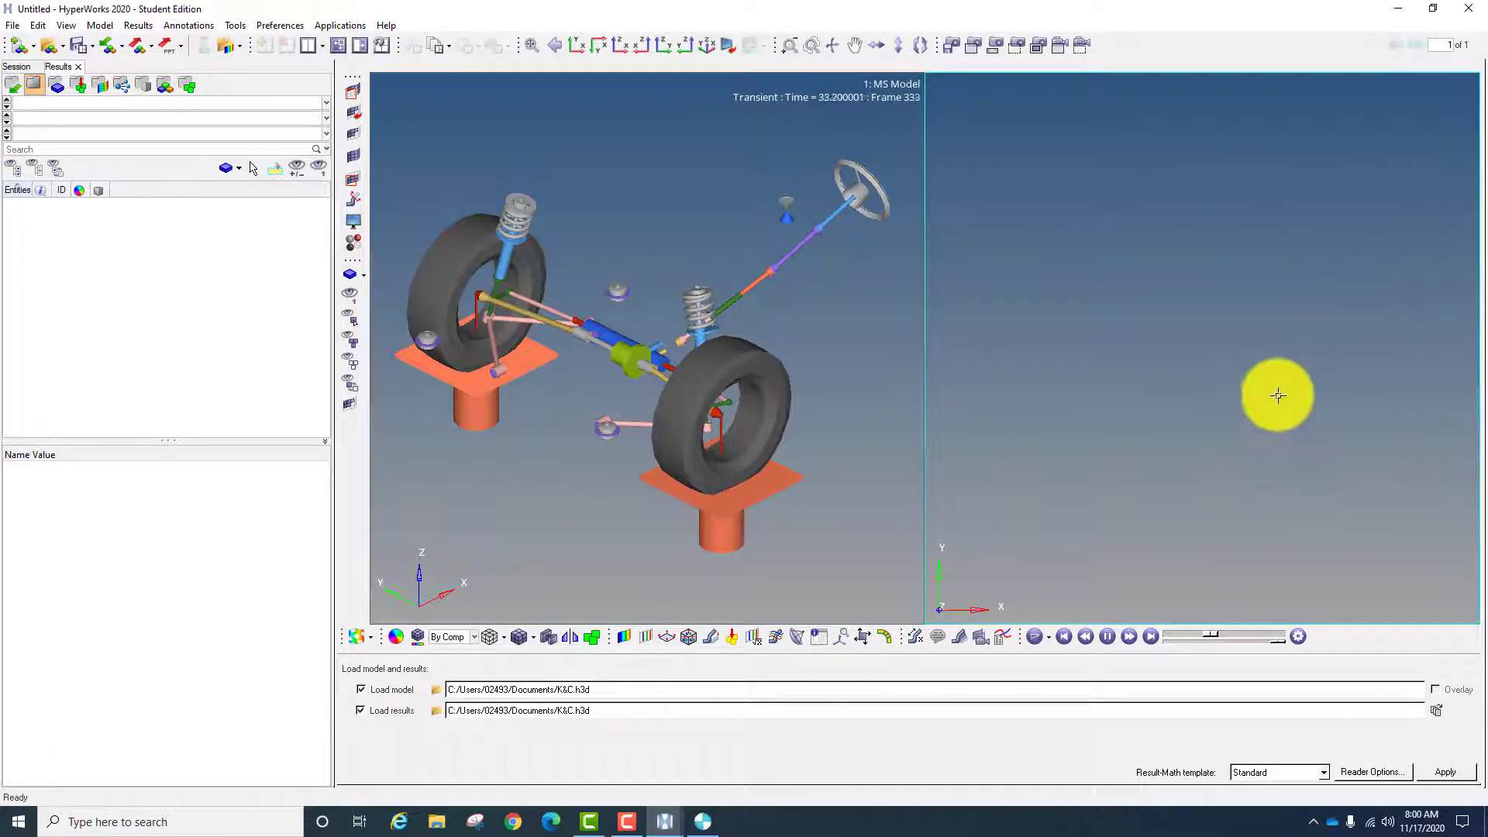
{"action": "left_click", "coordinate": [374, 637]}
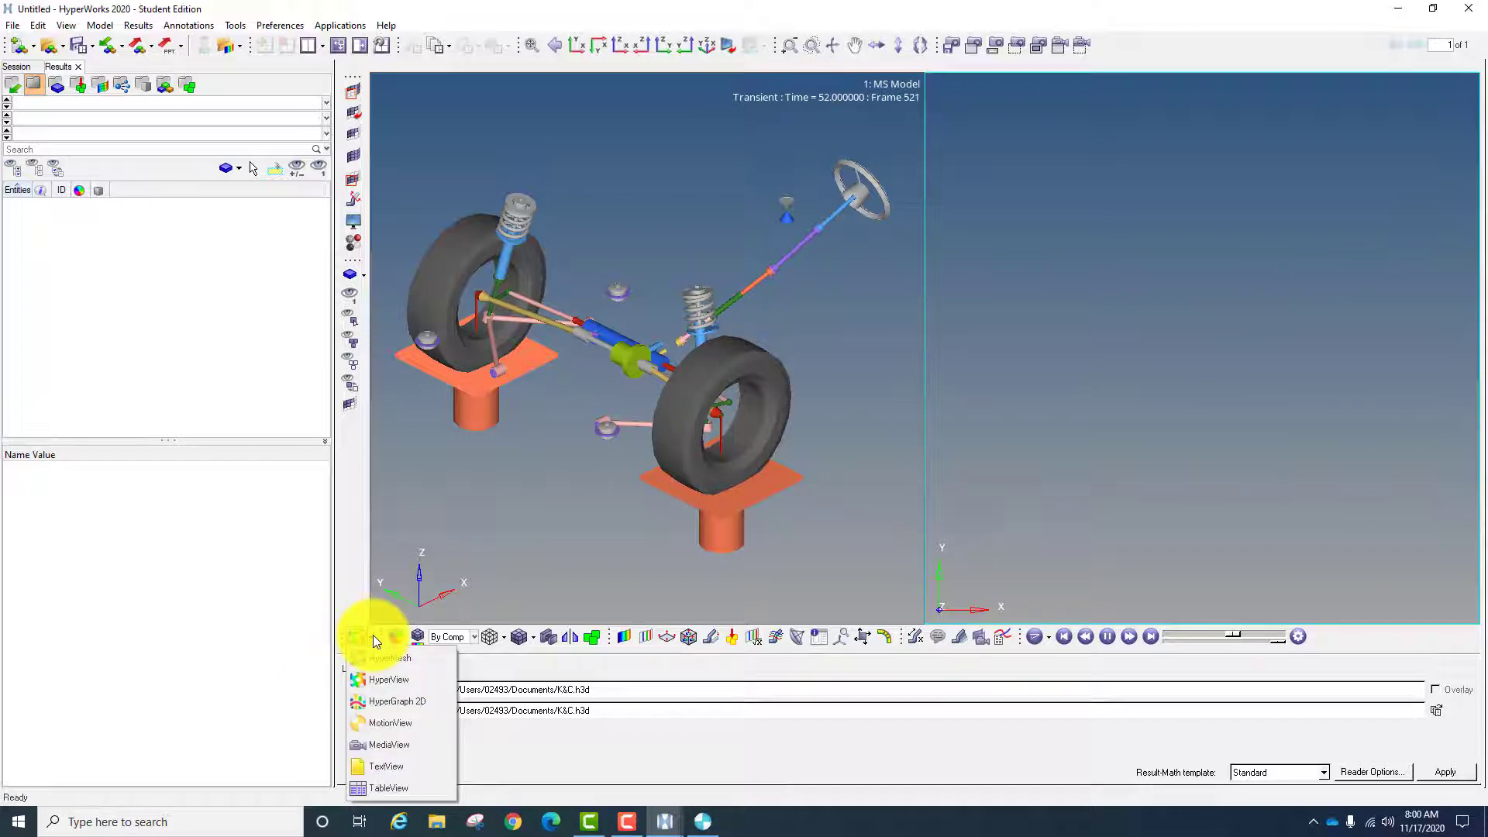
{"action": "left_click", "coordinate": [404, 701]}
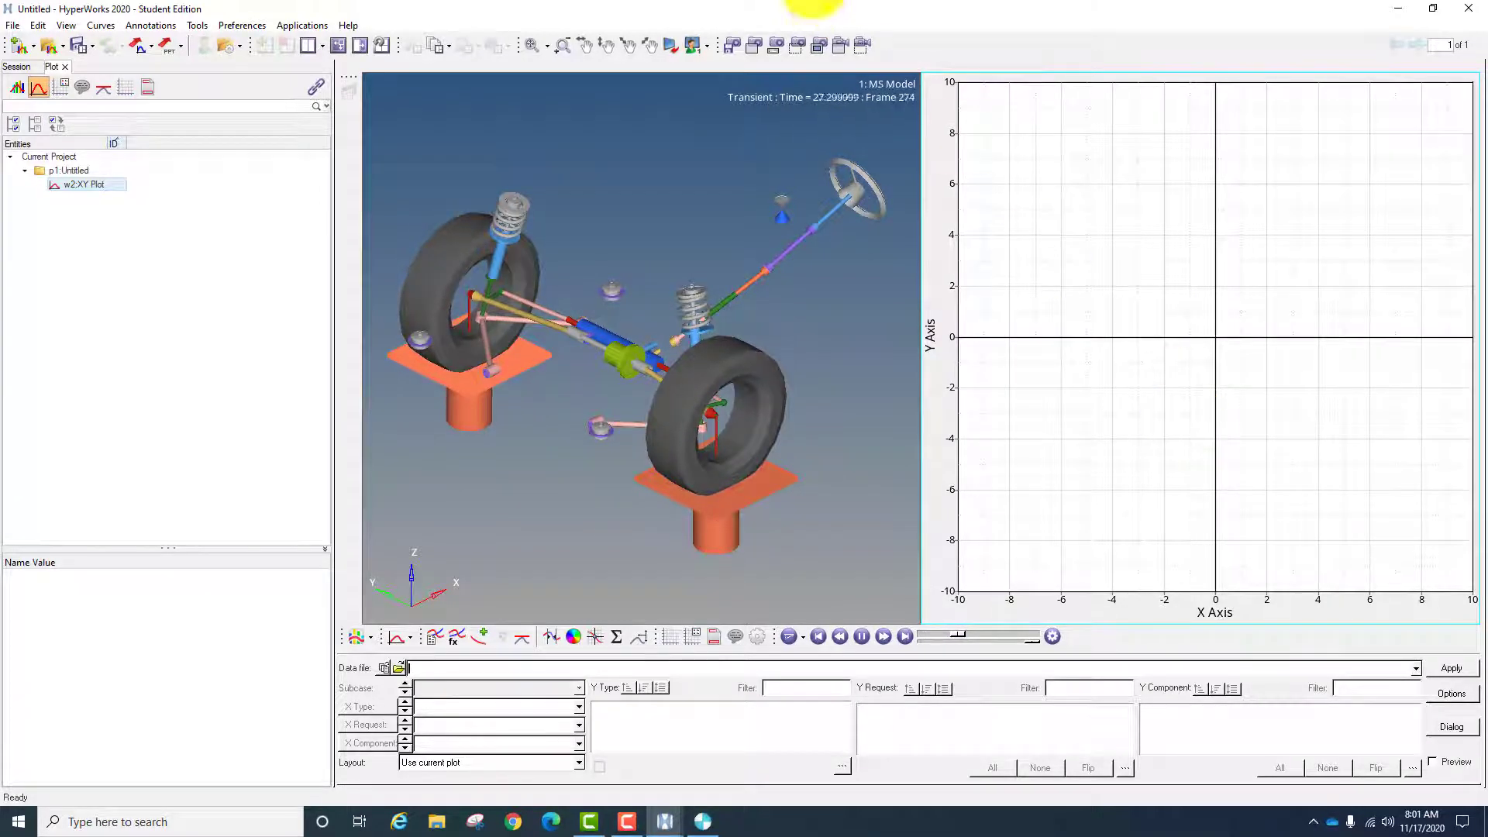
- Load K&C.abf from the Documents folder as the plot's data file
{"action": "left_click", "coordinate": [395, 669]}
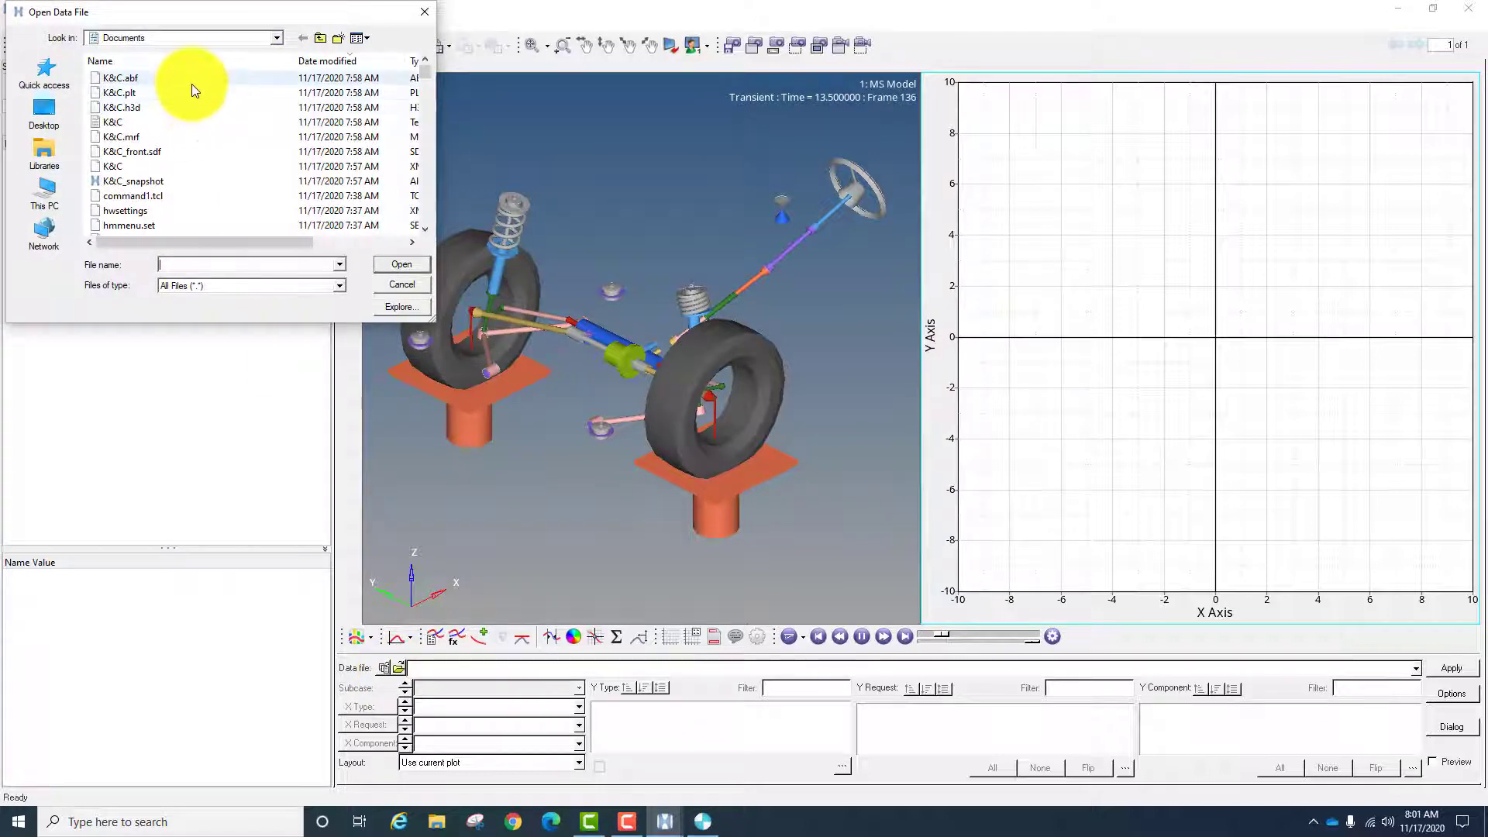
{"action": "left_click", "coordinate": [132, 81]}
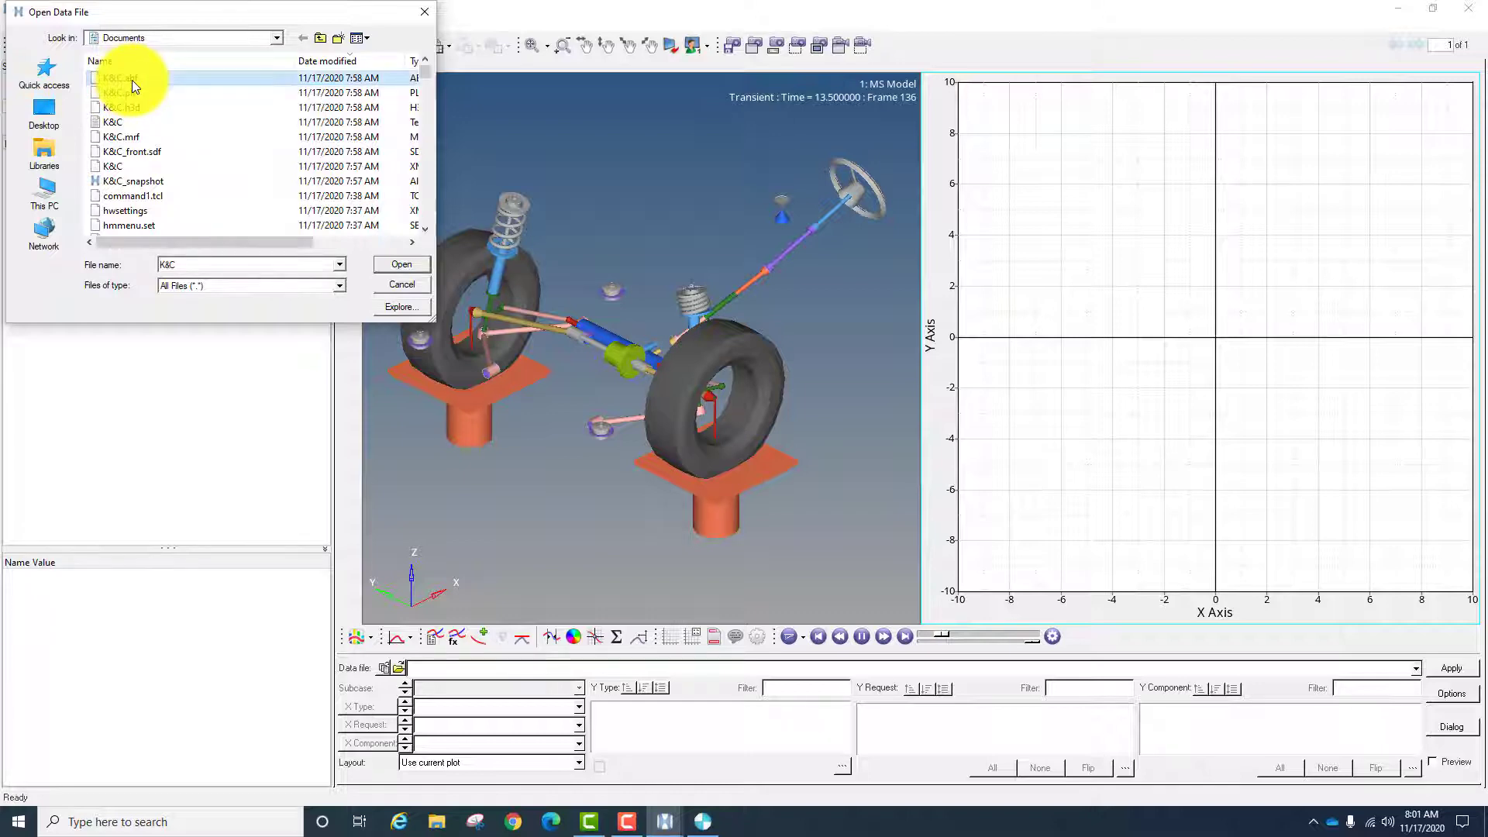
{"action": "left_click", "coordinate": [398, 263]}
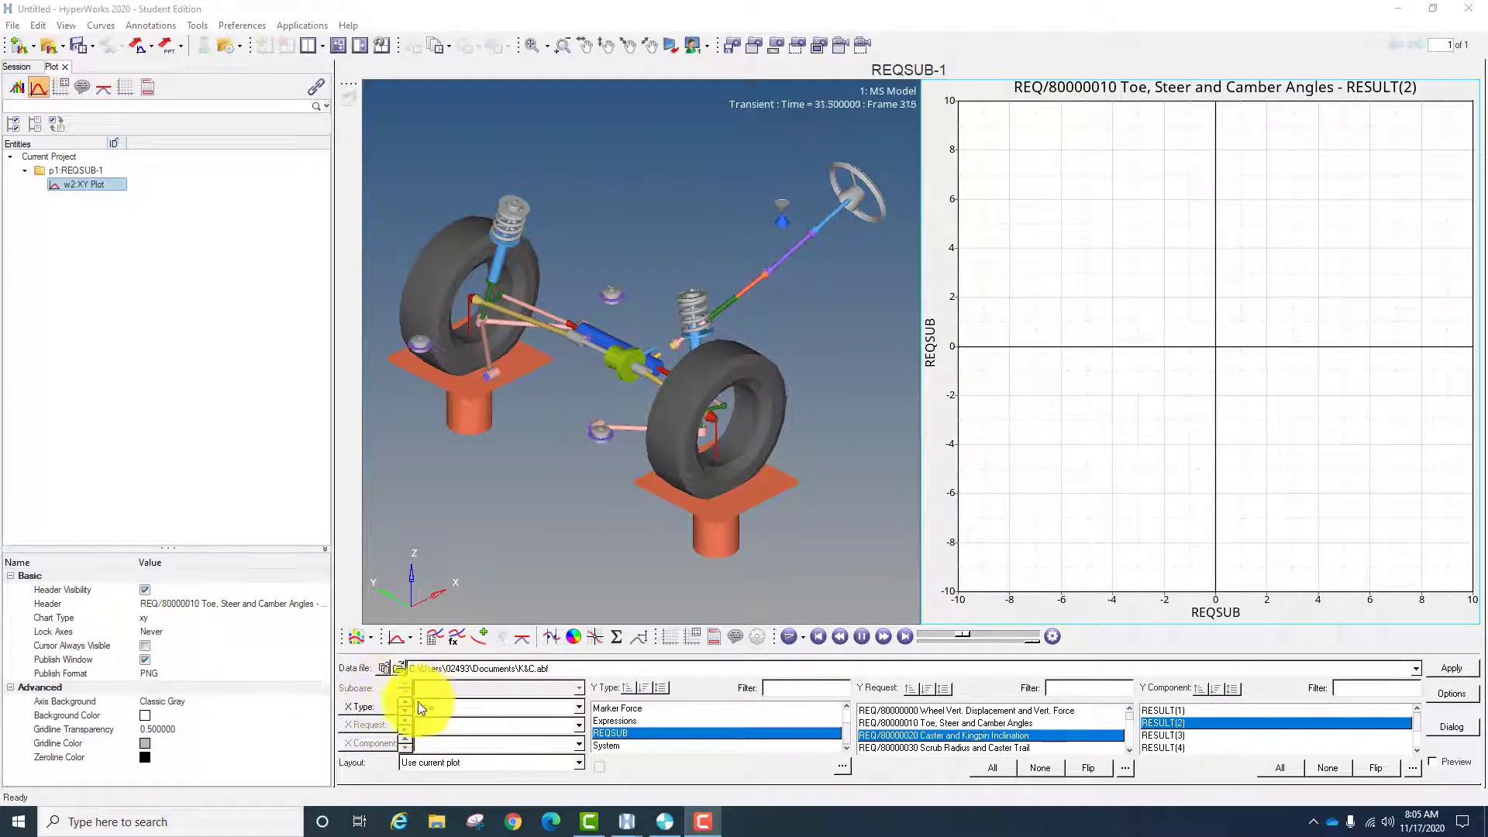
{"action": "left_click", "coordinate": [579, 709]}
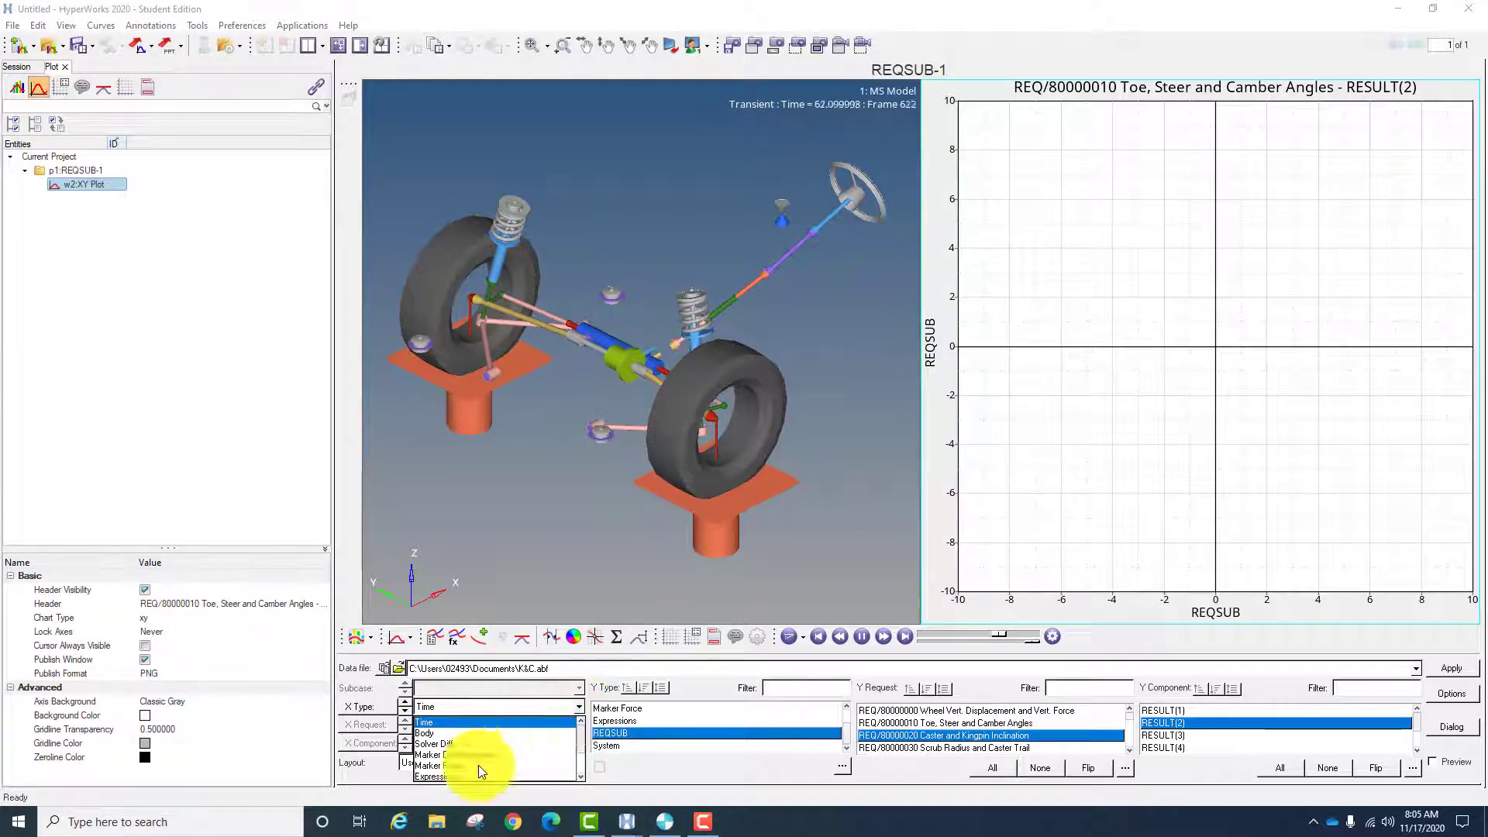
{"action": "scroll", "coordinate": [525, 749], "scroll_direction": "down", "scroll_amount": 2}
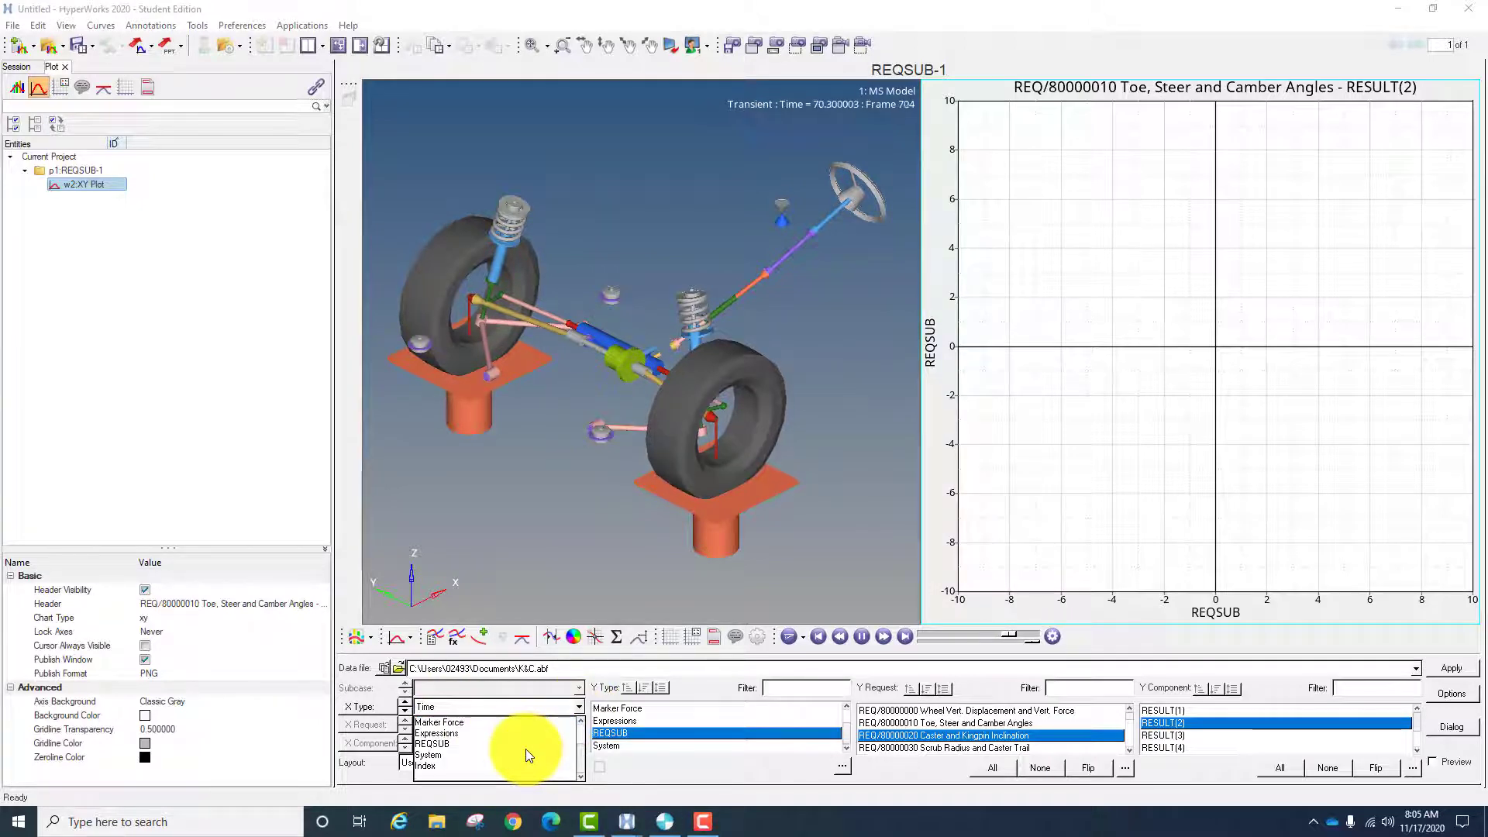
{"action": "left_click", "coordinate": [450, 742]}
{"action": "left_click", "coordinate": [468, 722]}
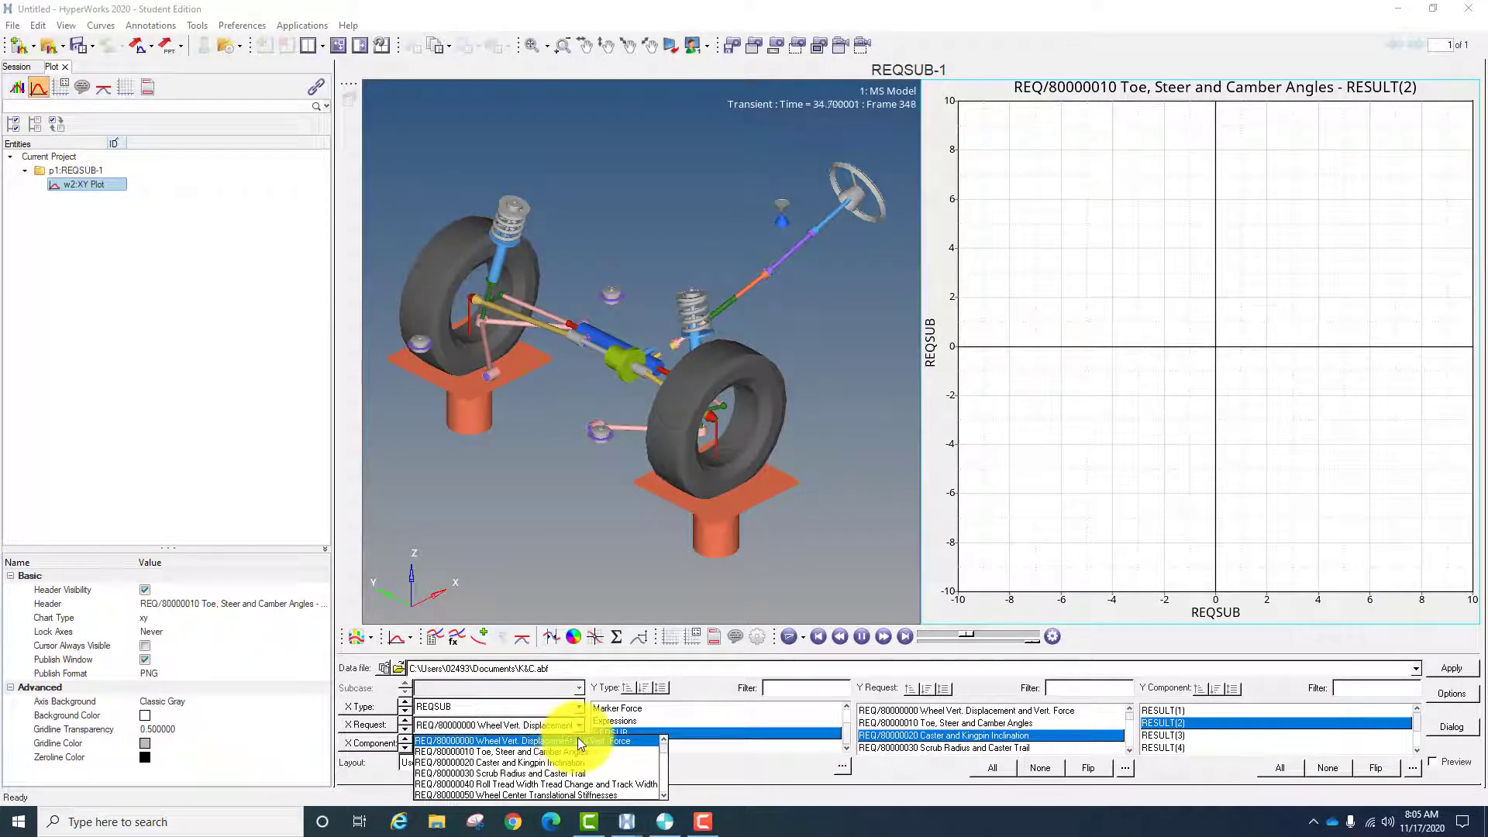
{"action": "scroll", "coordinate": [532, 761], "scroll_direction": "down", "scroll_amount": 3}
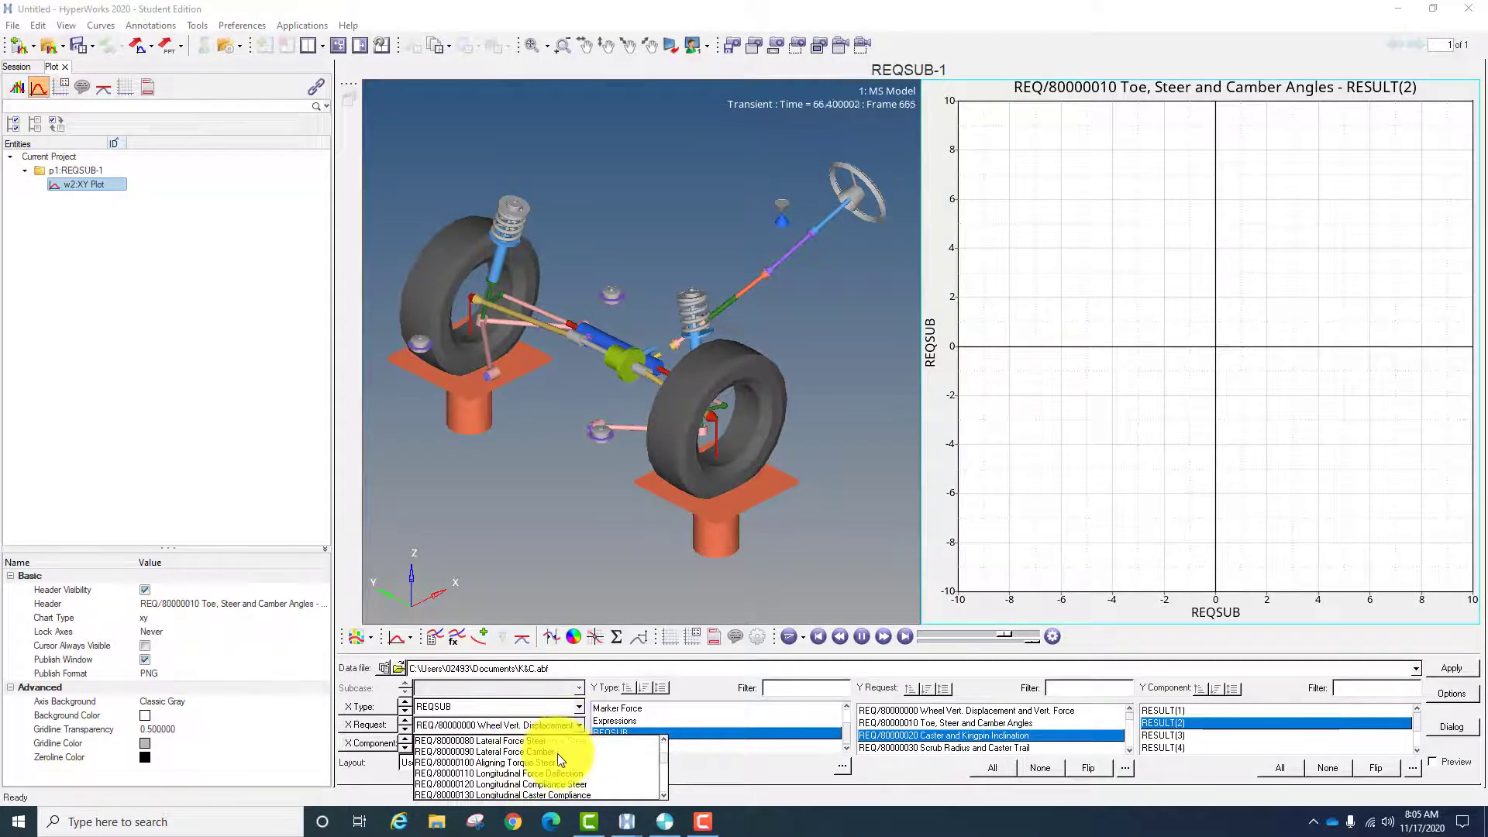
{"action": "scroll", "coordinate": [511, 758], "scroll_direction": "down", "scroll_amount": 3}
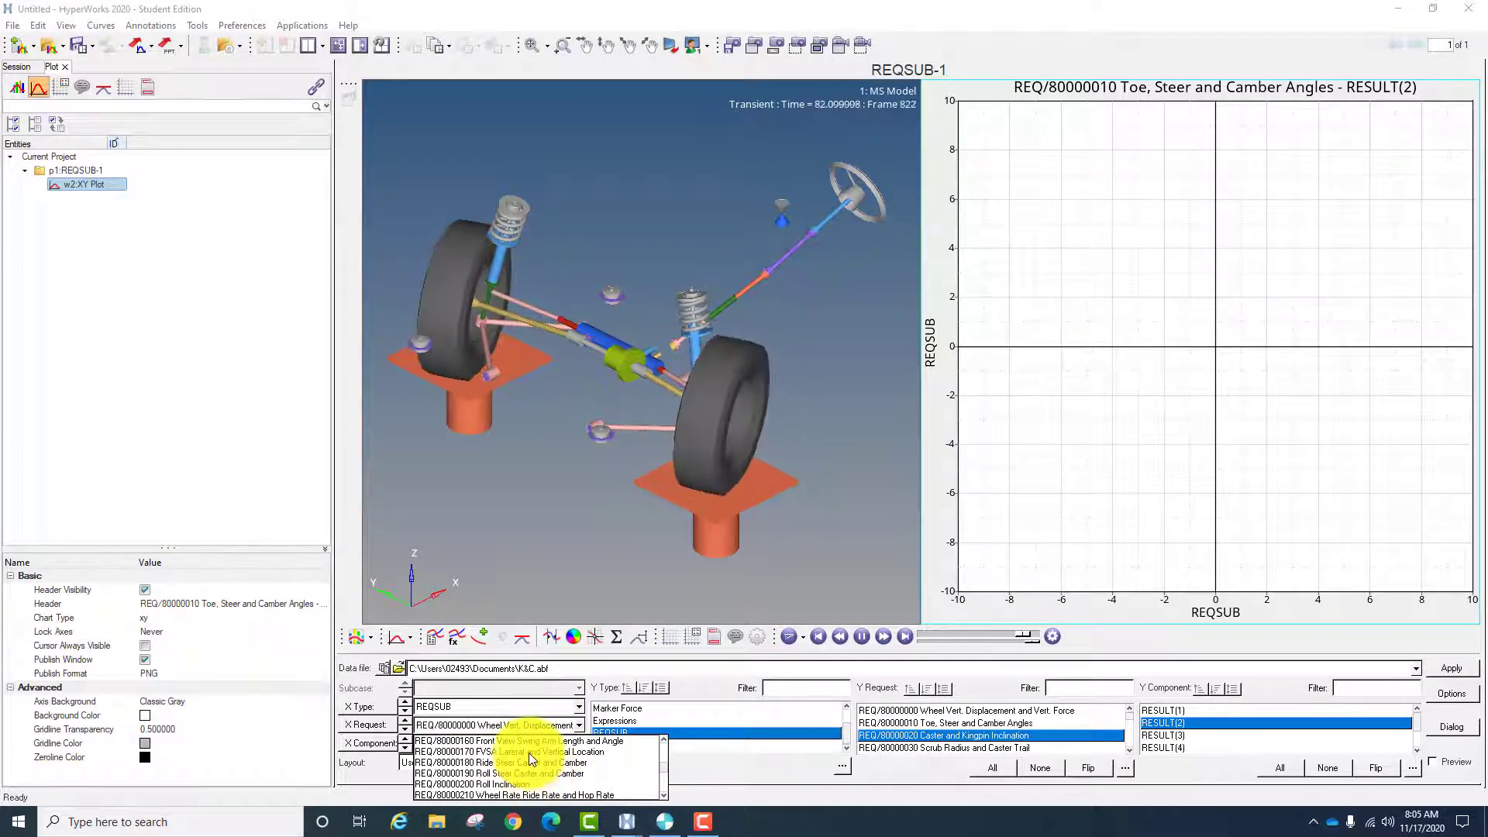
{"action": "scroll", "coordinate": [523, 752], "scroll_direction": "up", "scroll_amount": 6}
{"action": "left_click", "coordinate": [581, 705]}
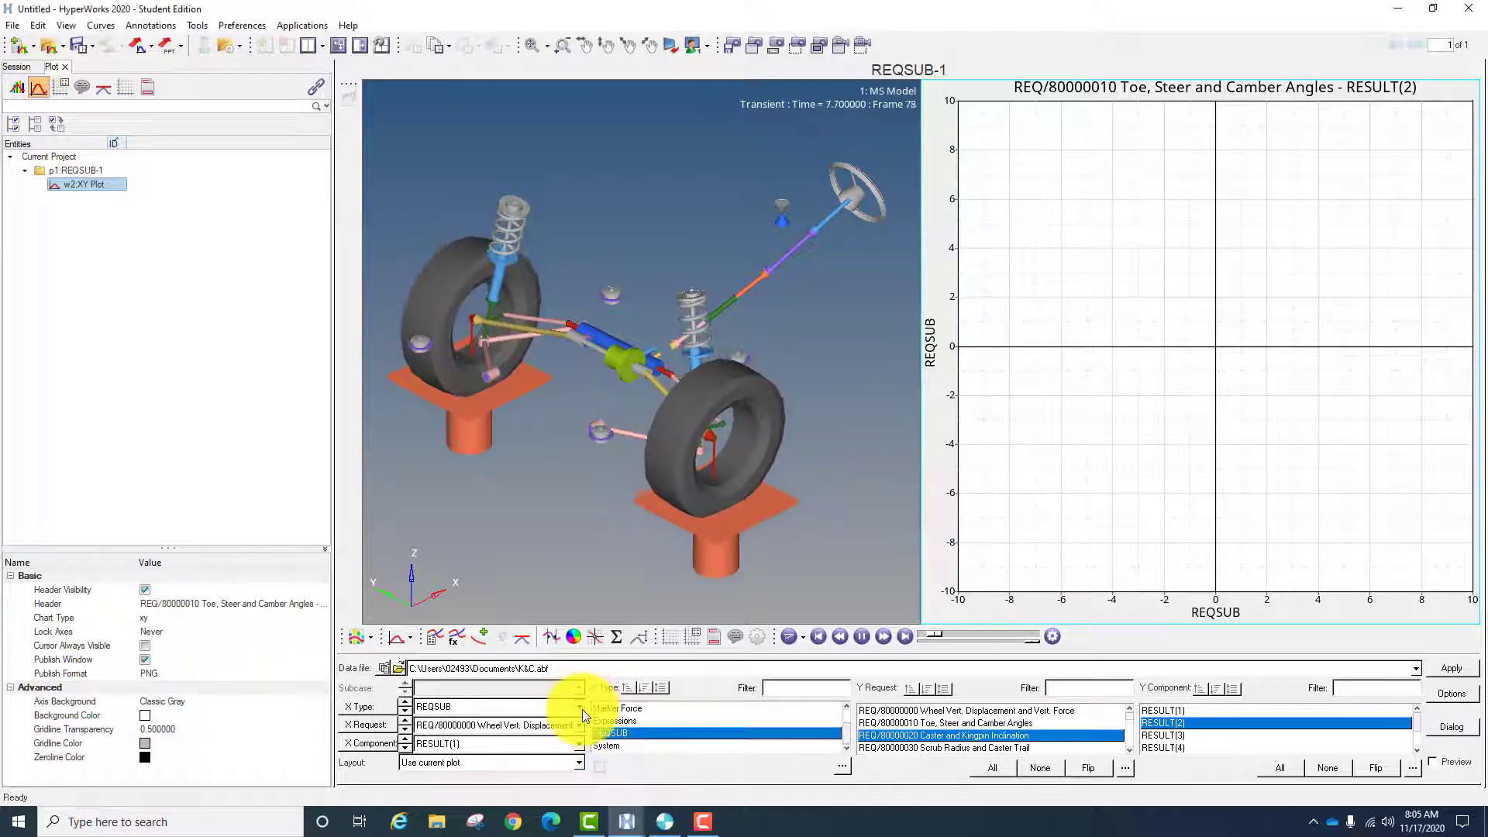
{"action": "scroll", "coordinate": [469, 728], "scroll_direction": "up", "scroll_amount": 2}
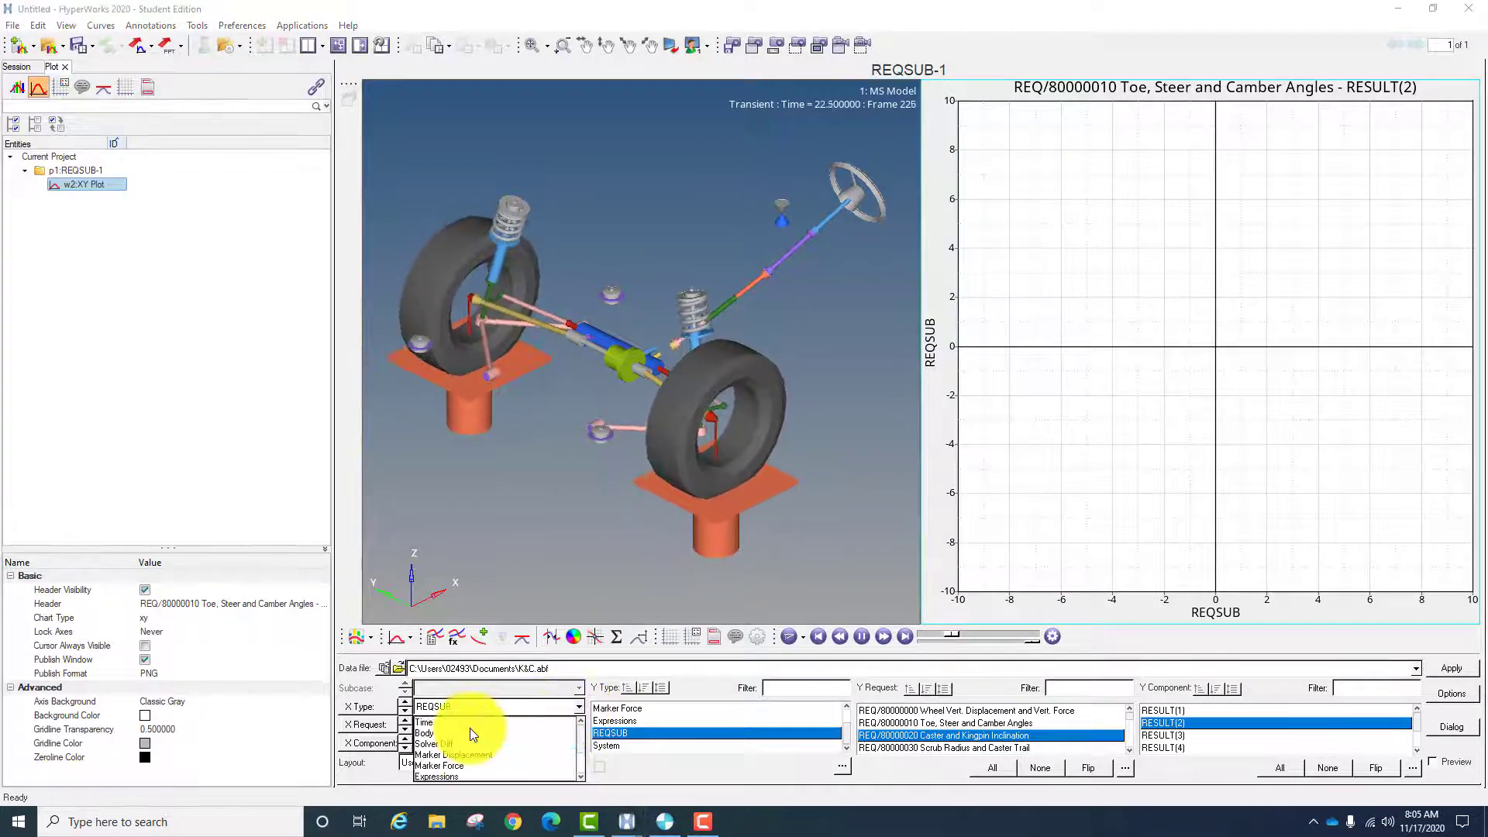
{"action": "left_click", "coordinate": [459, 724]}
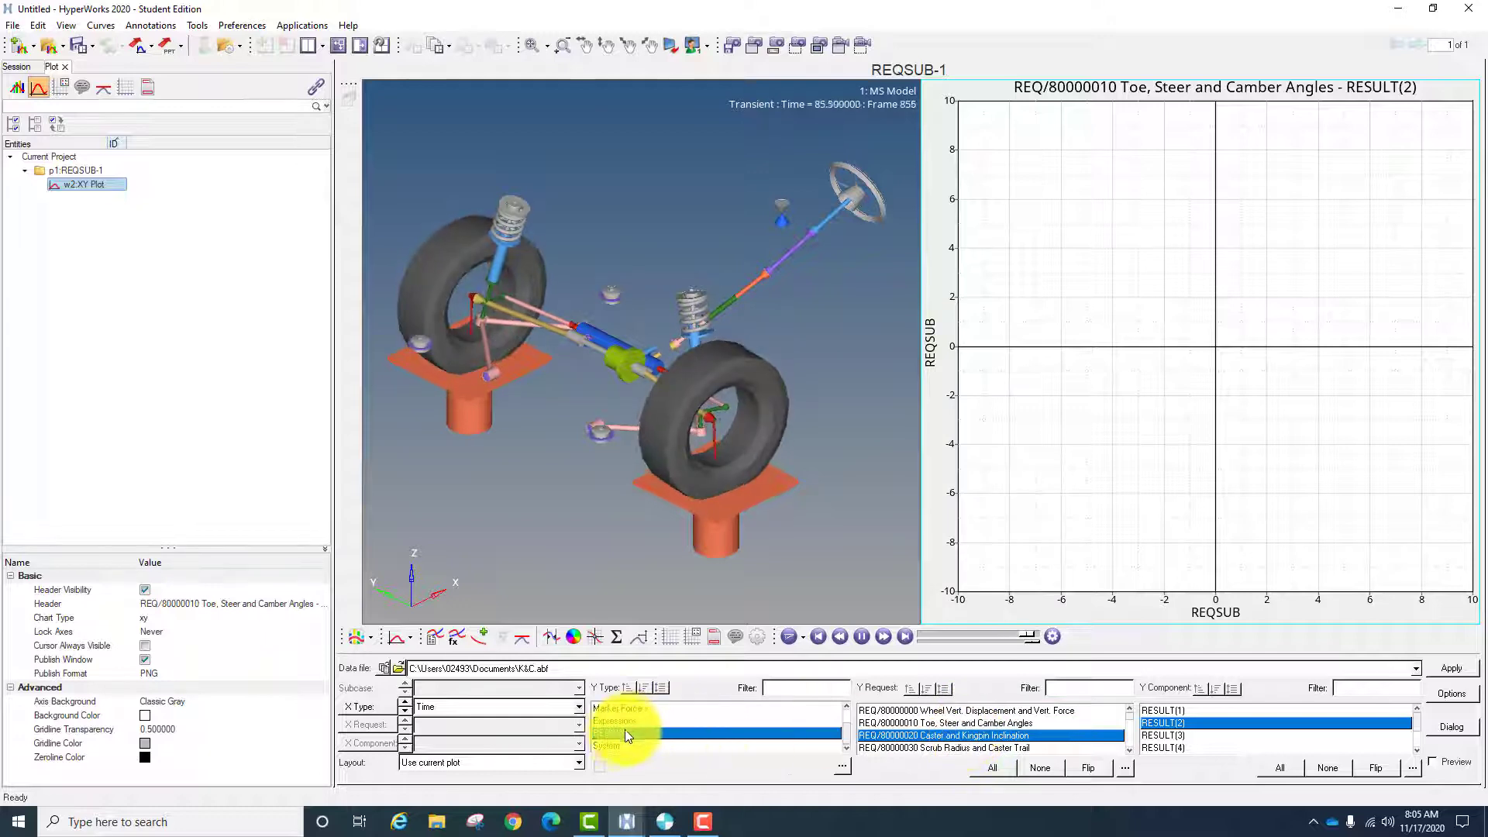
- Preview RESULT(2) of Wheel Vert. Displacement and Vert. Force over time, then RESULT(2) and RESULT(3) of Toe, Steer and Camber Angles, ending on RESULT(2)
{"action": "left_click", "coordinate": [1008, 710]}
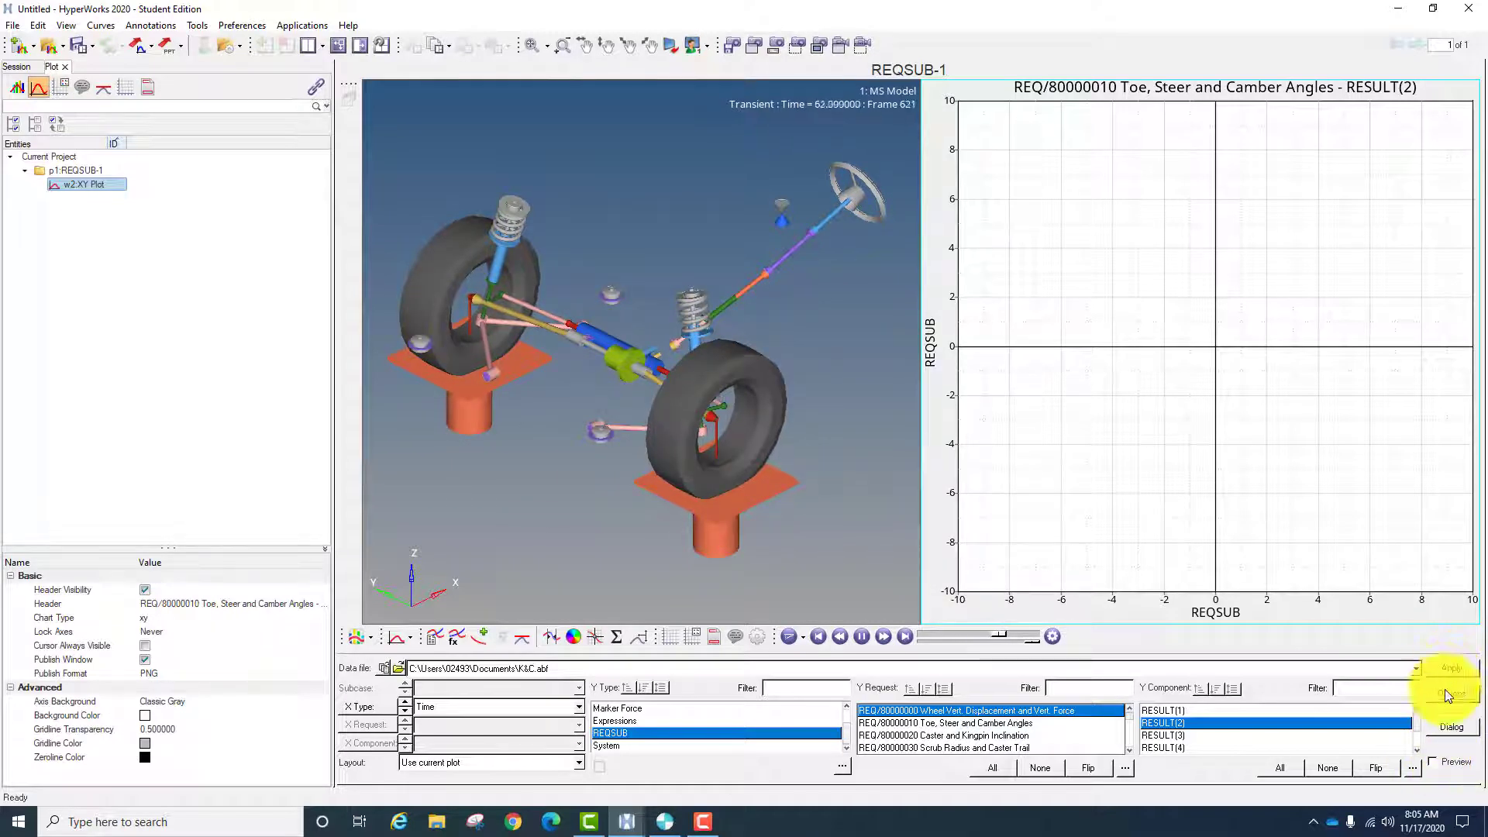
{"action": "left_click", "coordinate": [1434, 762]}
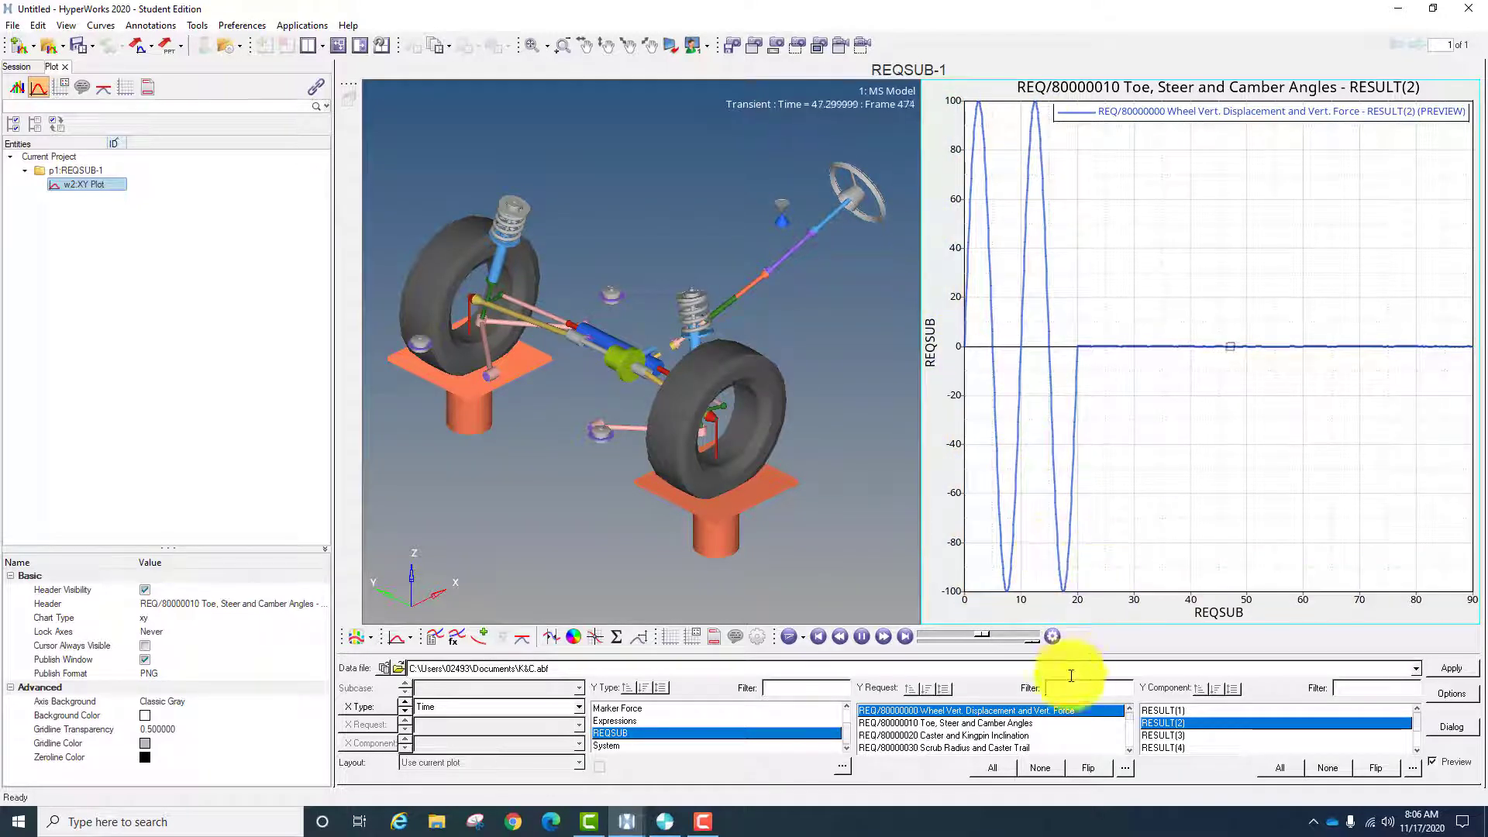
{"action": "left_click", "coordinate": [979, 724]}
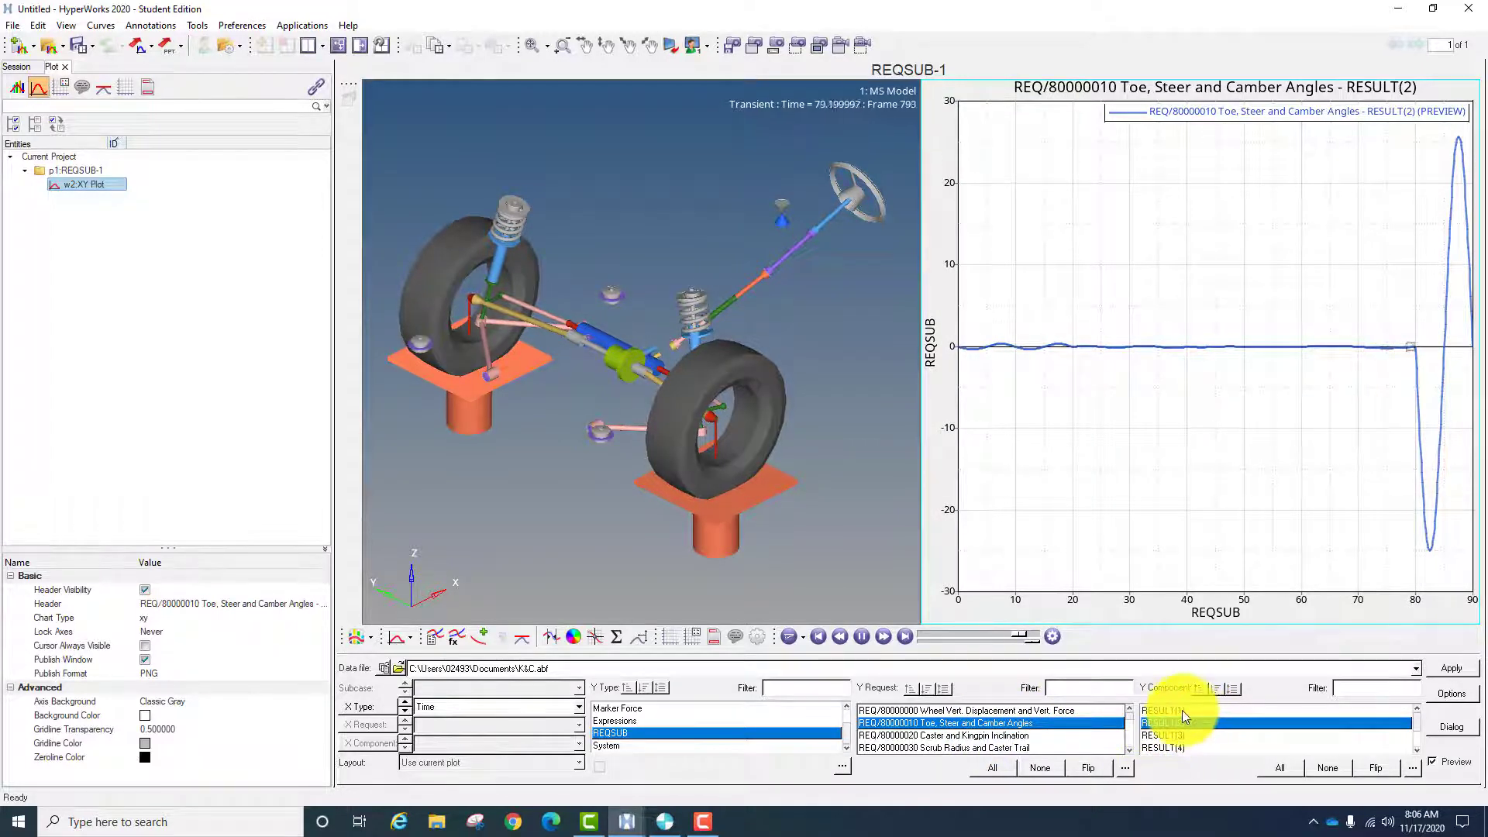
{"action": "scroll", "coordinate": [1180, 738], "scroll_direction": "down", "scroll_amount": 4}
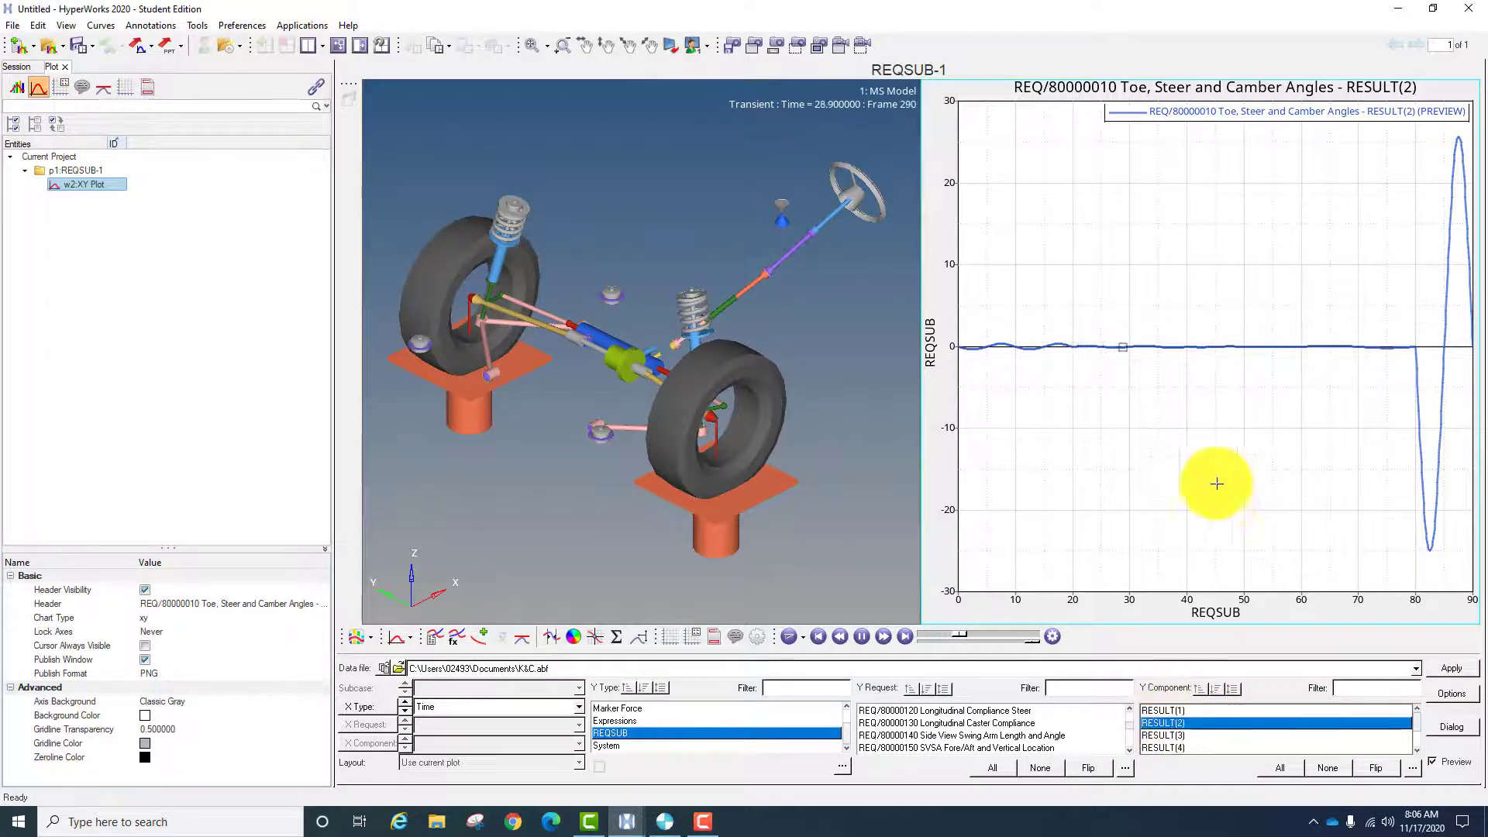
{"action": "left_click", "coordinate": [1180, 734]}
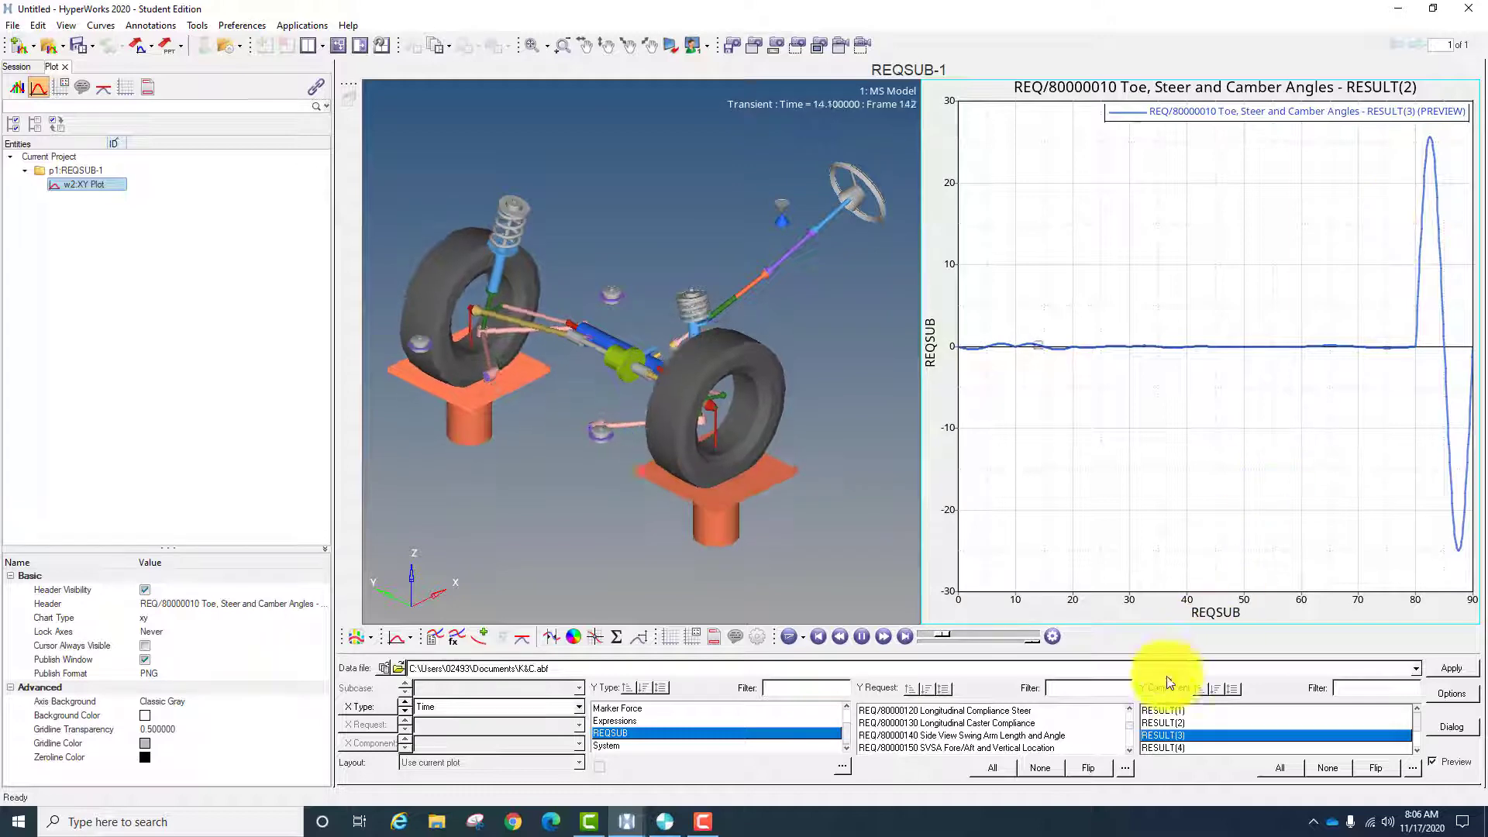
{"action": "left_click", "coordinate": [1170, 723]}
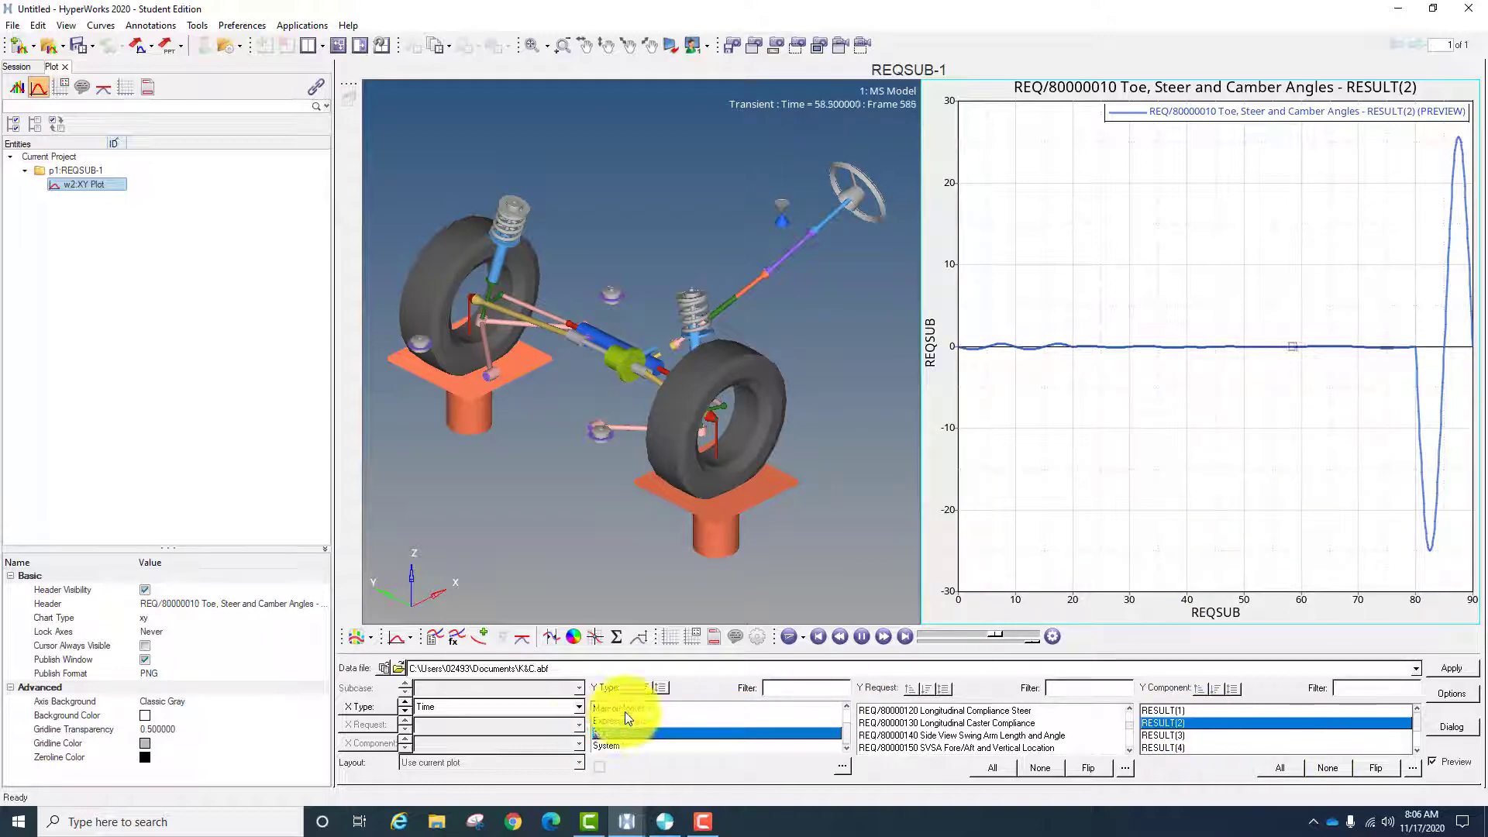
- Add the RESULT(2) curve of REQ/80000010 Toe, Steer and Camber Angles against Time to the plot
{"action": "left_click", "coordinate": [592, 637]}
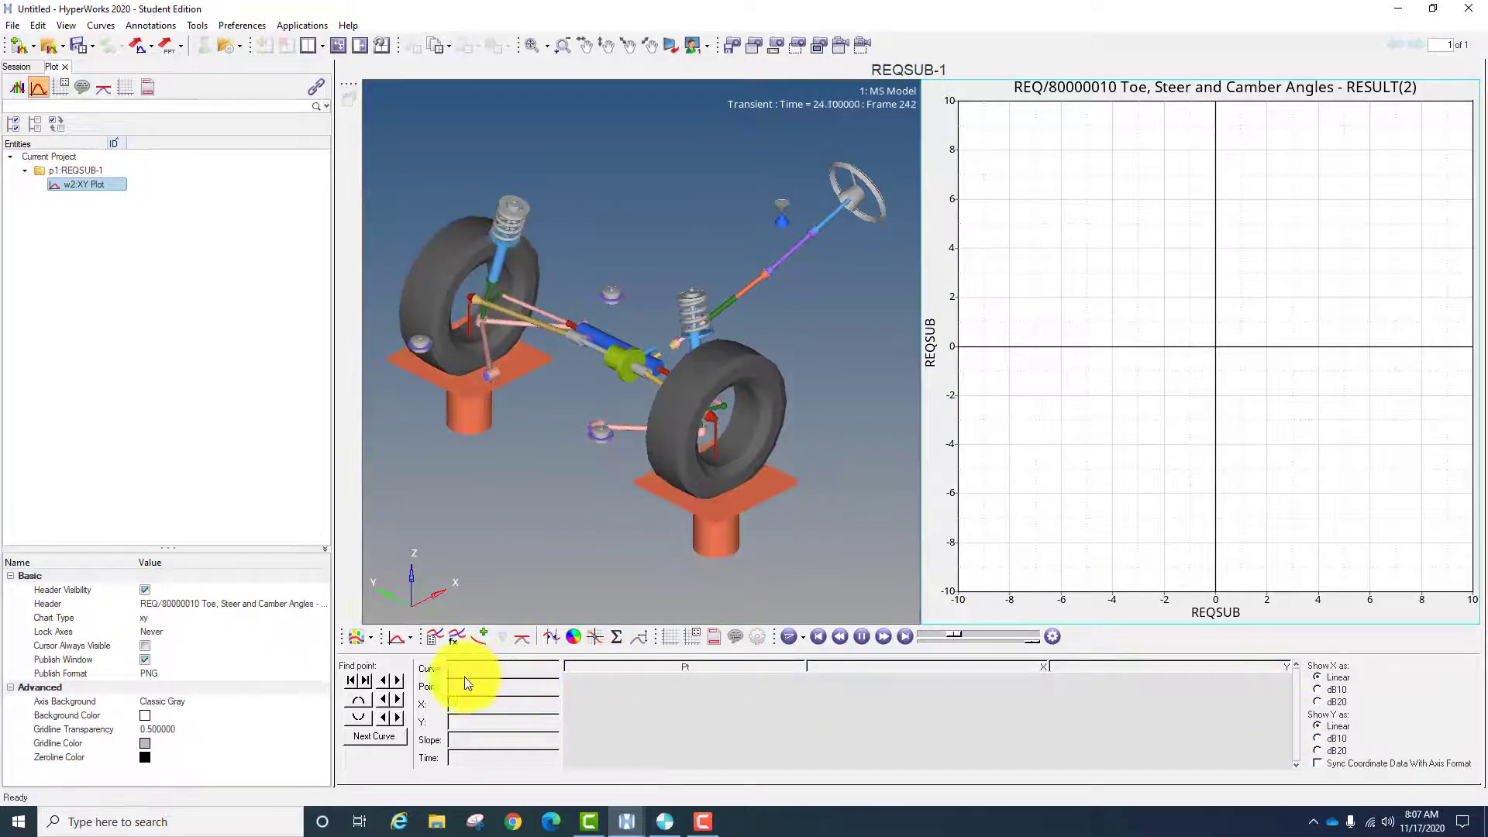
{"action": "left_click", "coordinate": [433, 638]}
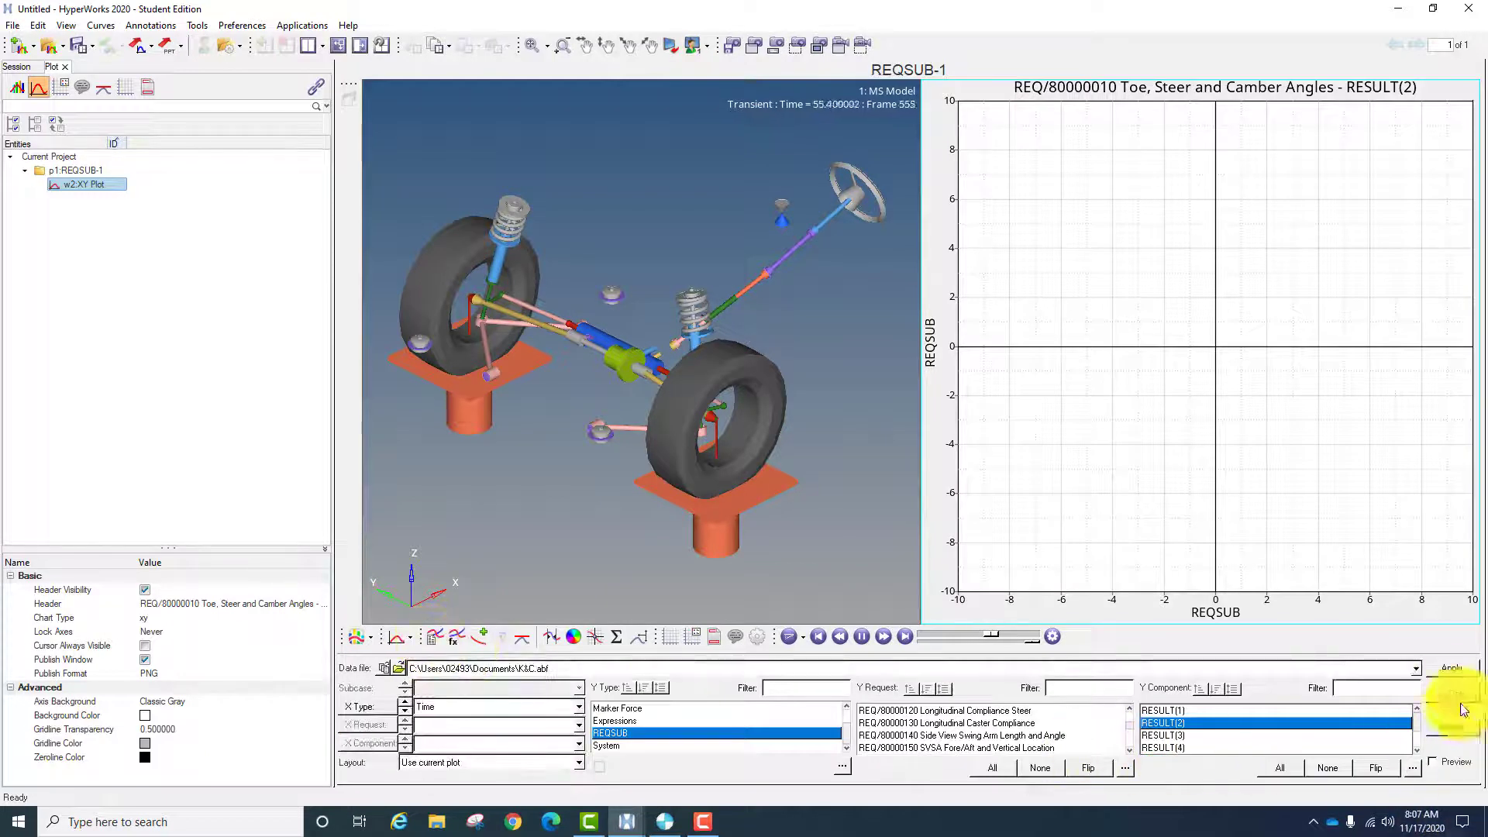
{"action": "left_click", "coordinate": [1455, 670]}
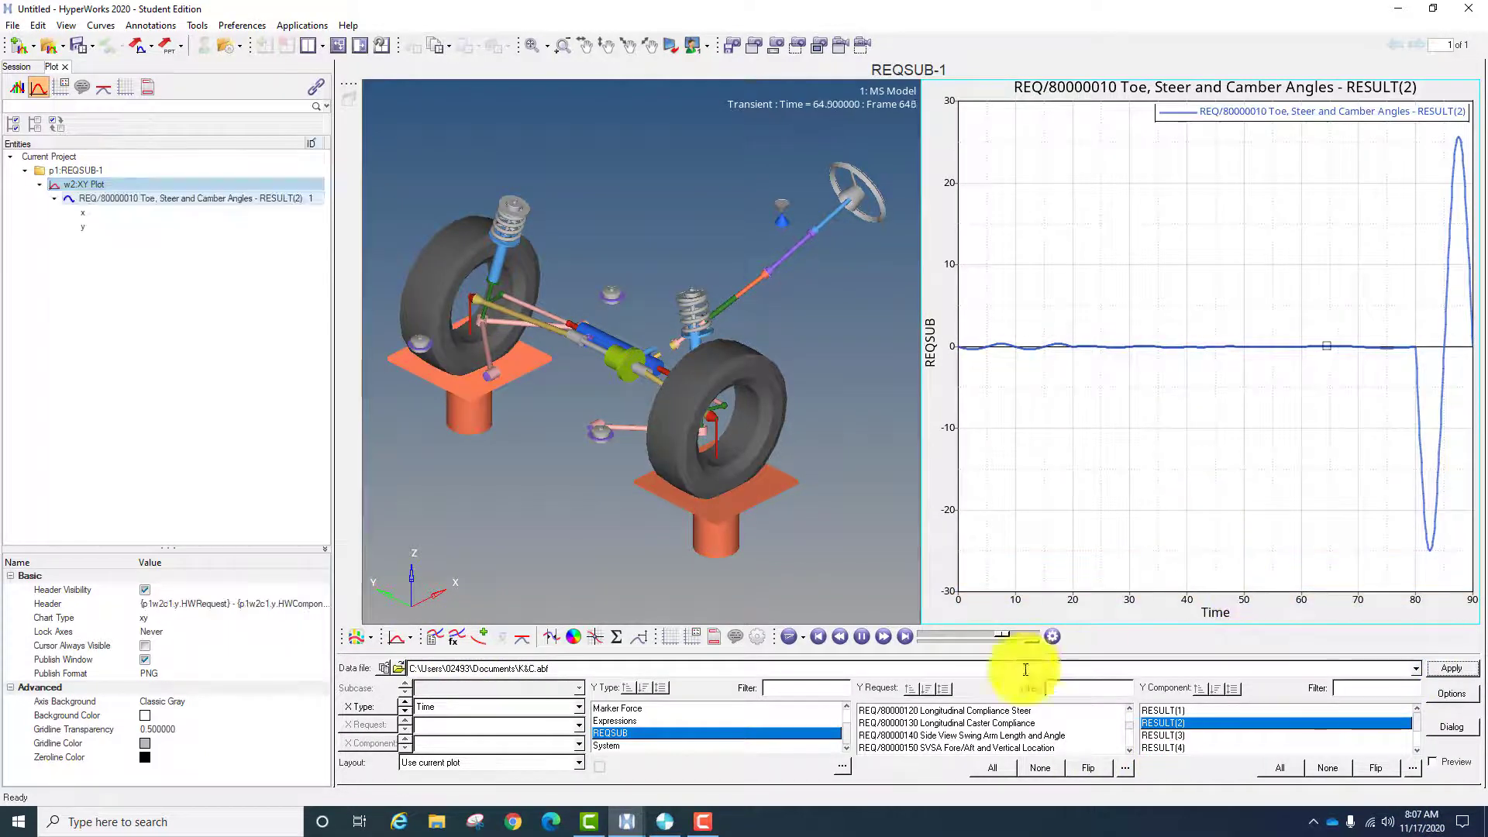
- Inspect the coordinates of the Toe, Steer and Camber Angles curve at its lowest point, near its highest point and along its flat section
{"action": "left_click", "coordinate": [594, 637]}
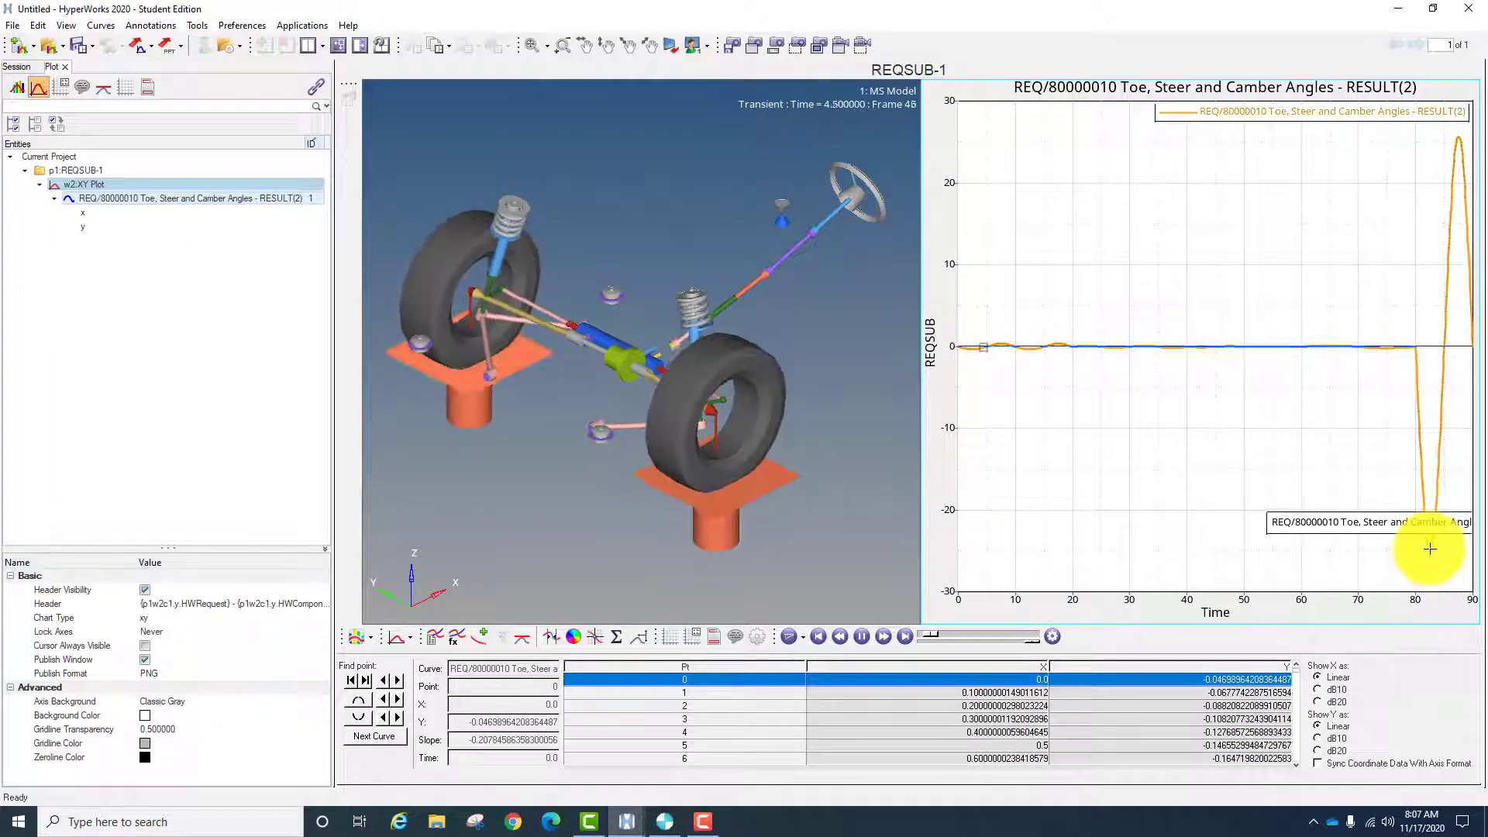
{"action": "left_click", "coordinate": [1430, 549]}
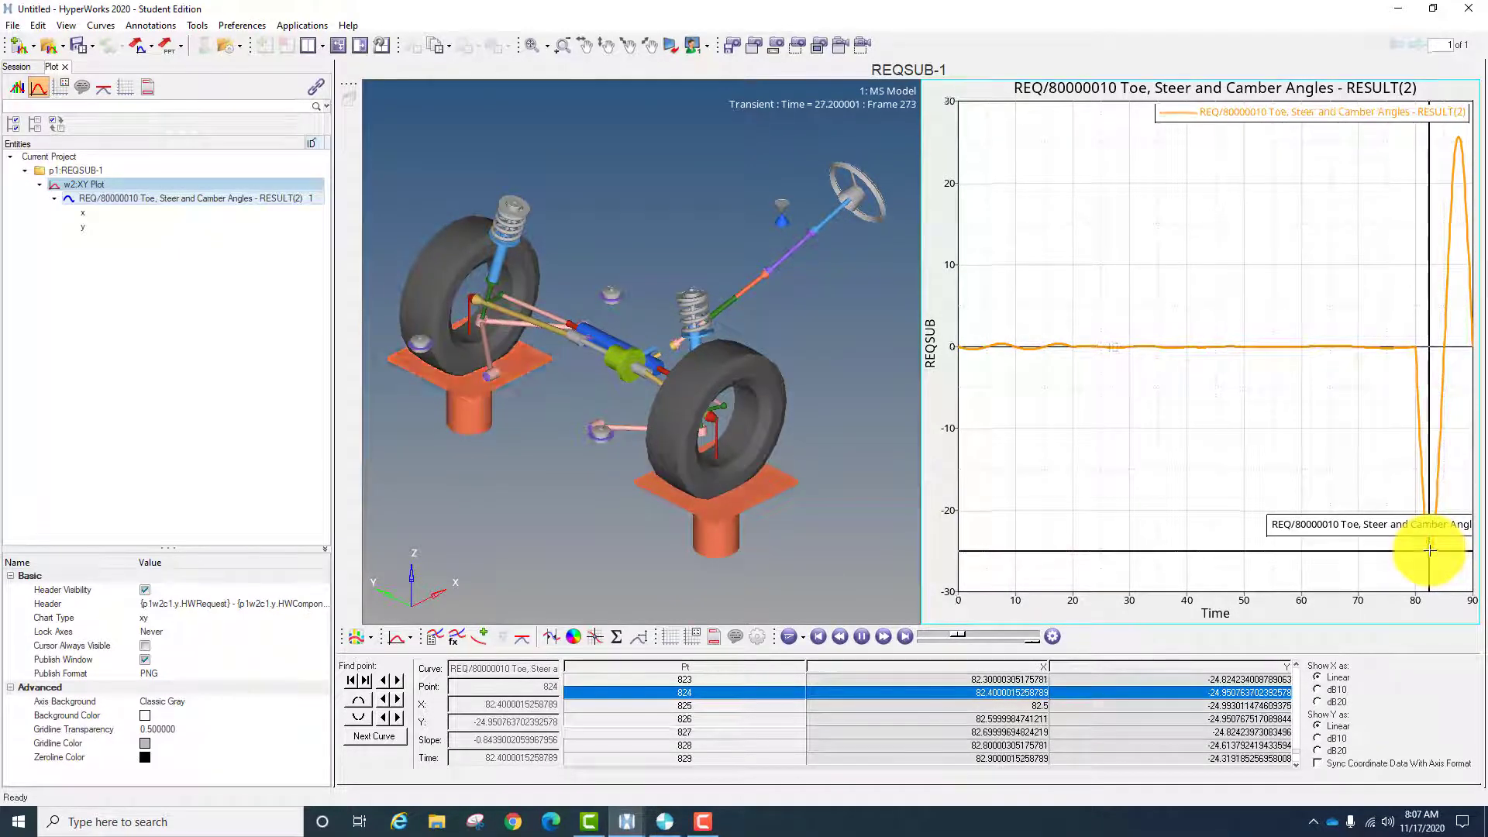
{"action": "left_click", "coordinate": [1092, 706]}
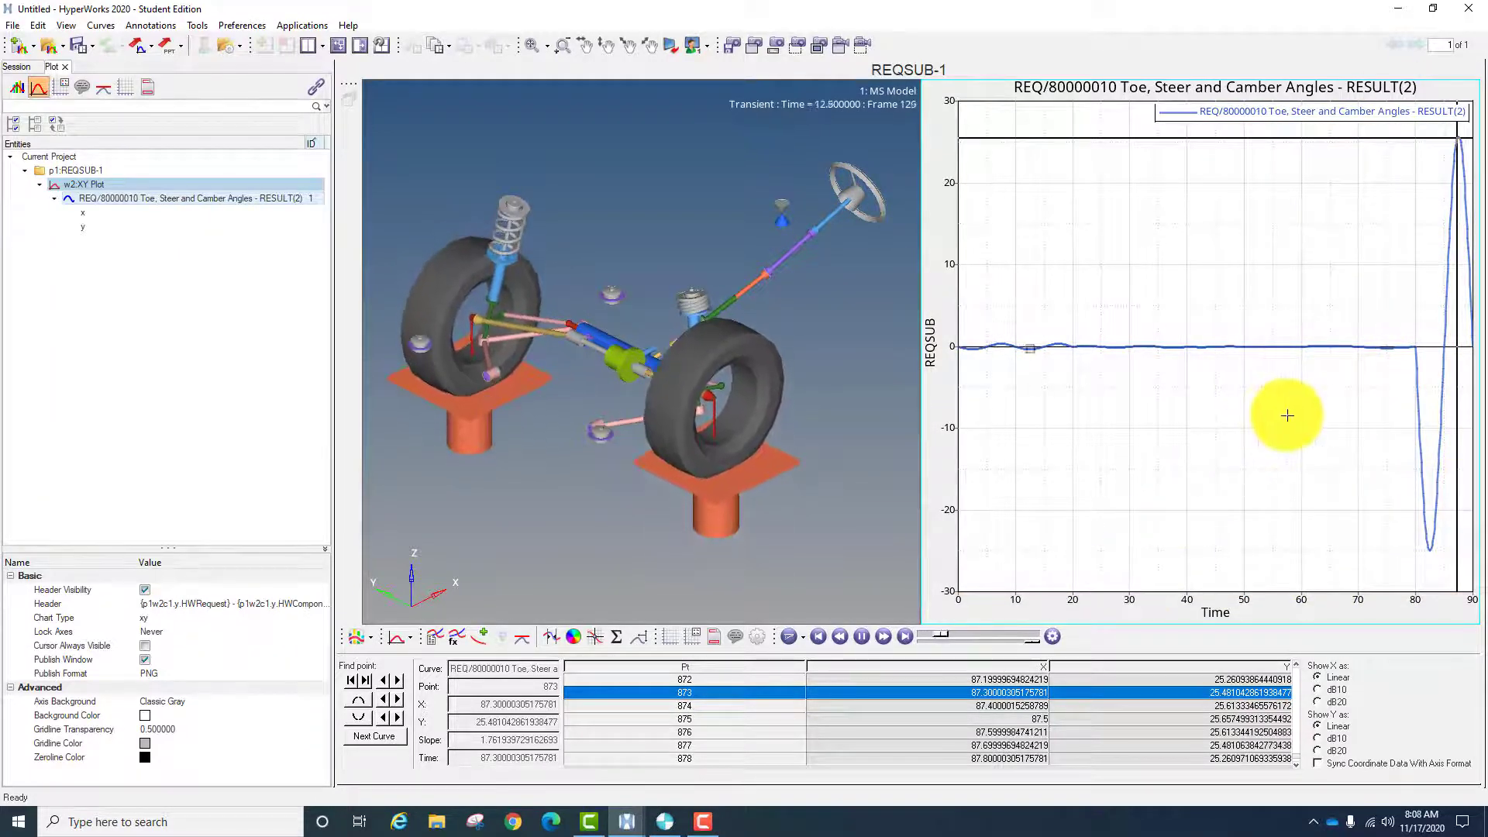
{"action": "left_click", "coordinate": [1274, 348]}
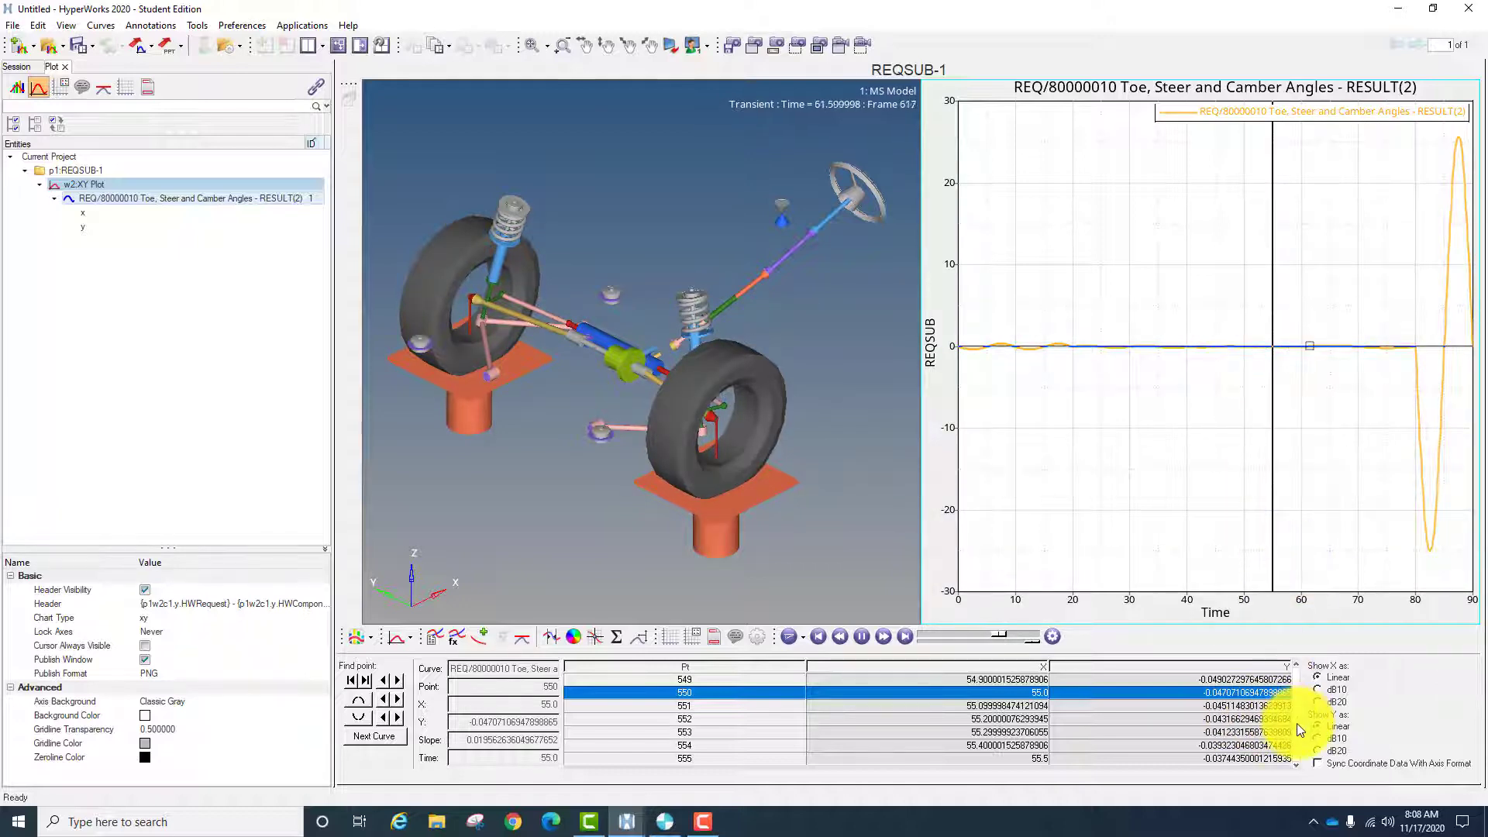
{"action": "left_click_drag", "start_coordinate": [1296, 723], "coordinate": [1296, 711]}
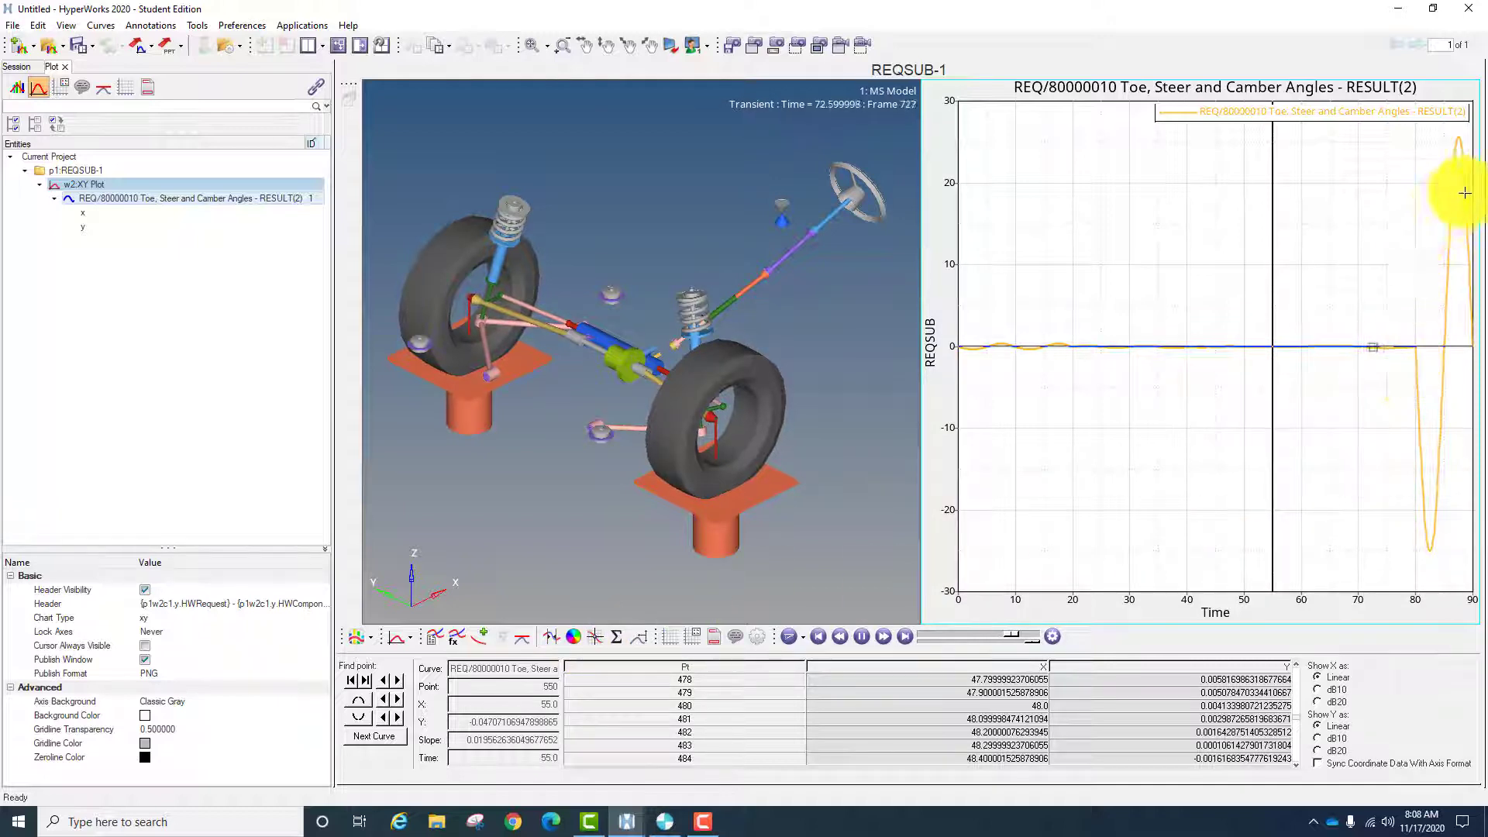
{"action": "left_click", "coordinate": [1431, 550]}
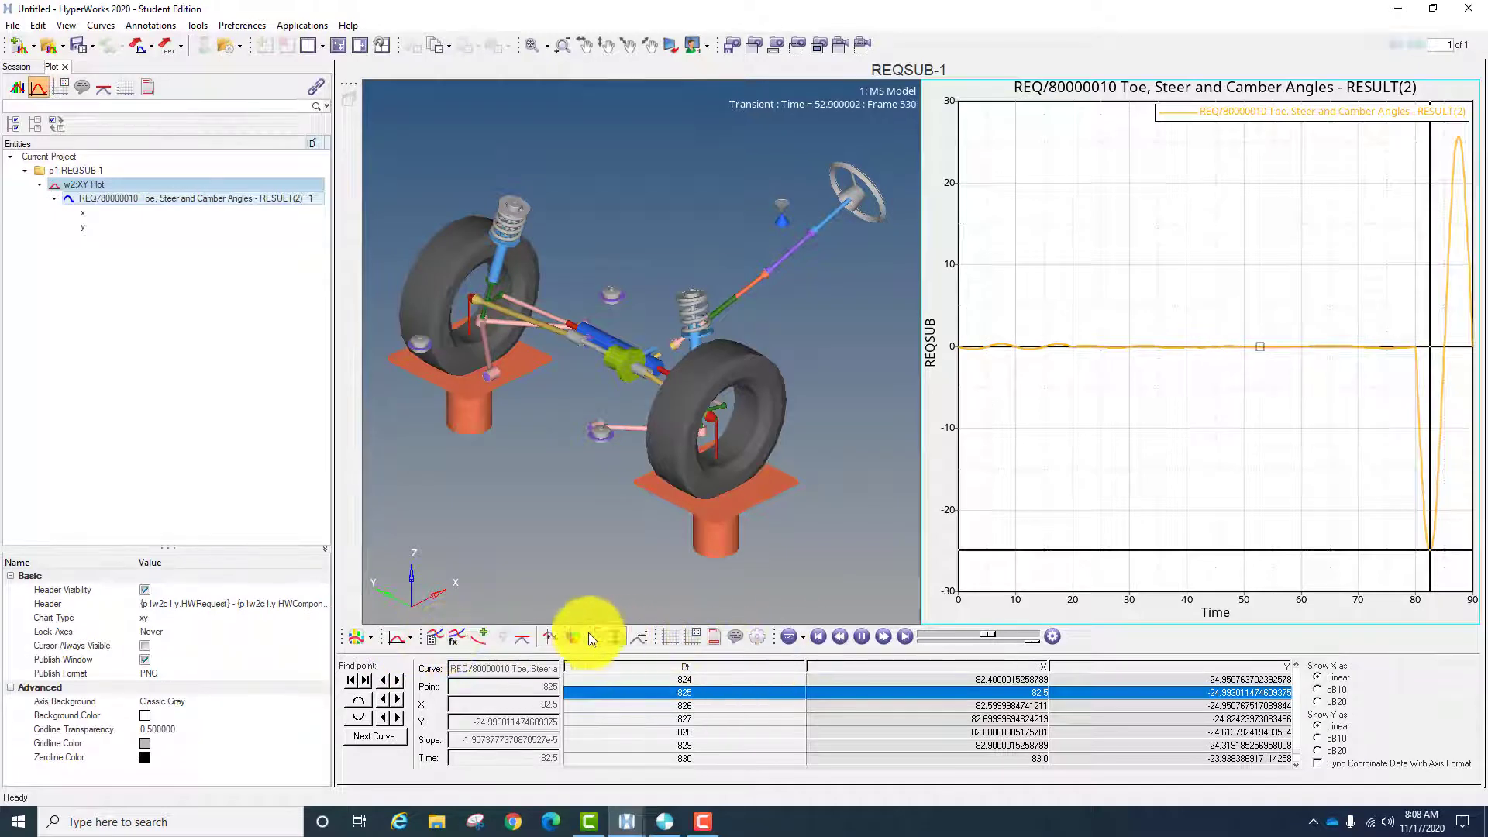
- Preview RESULT(2) of REQ/80000330 Caster and Kingpin Inclination alongside the plotted curve
{"action": "left_click", "coordinate": [435, 644]}
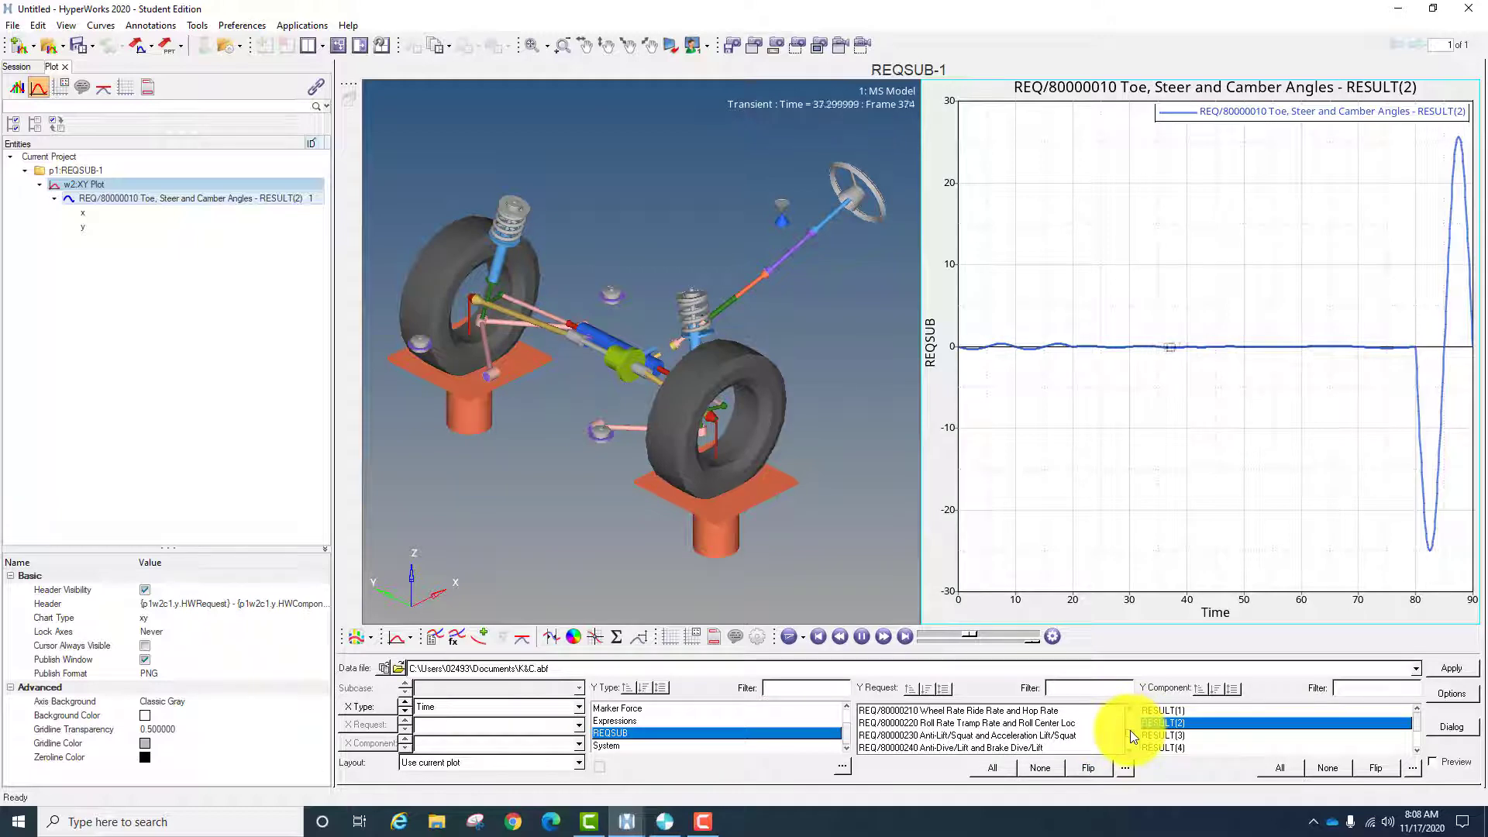
{"action": "scroll", "coordinate": [1129, 751], "scroll_direction": "down", "scroll_amount": 4}
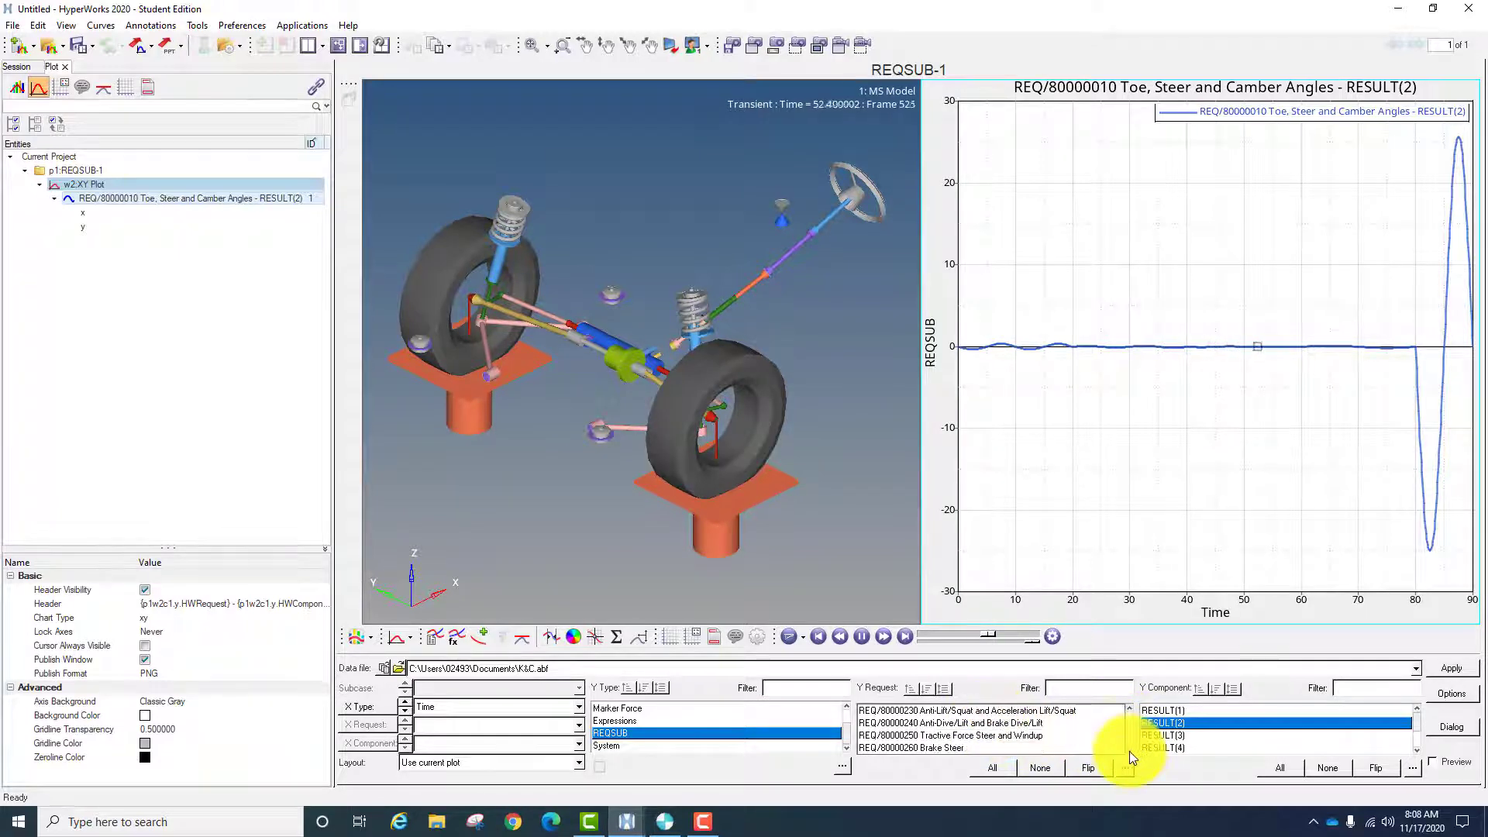
{"action": "scroll", "coordinate": [1124, 749], "scroll_direction": "down", "scroll_amount": 1}
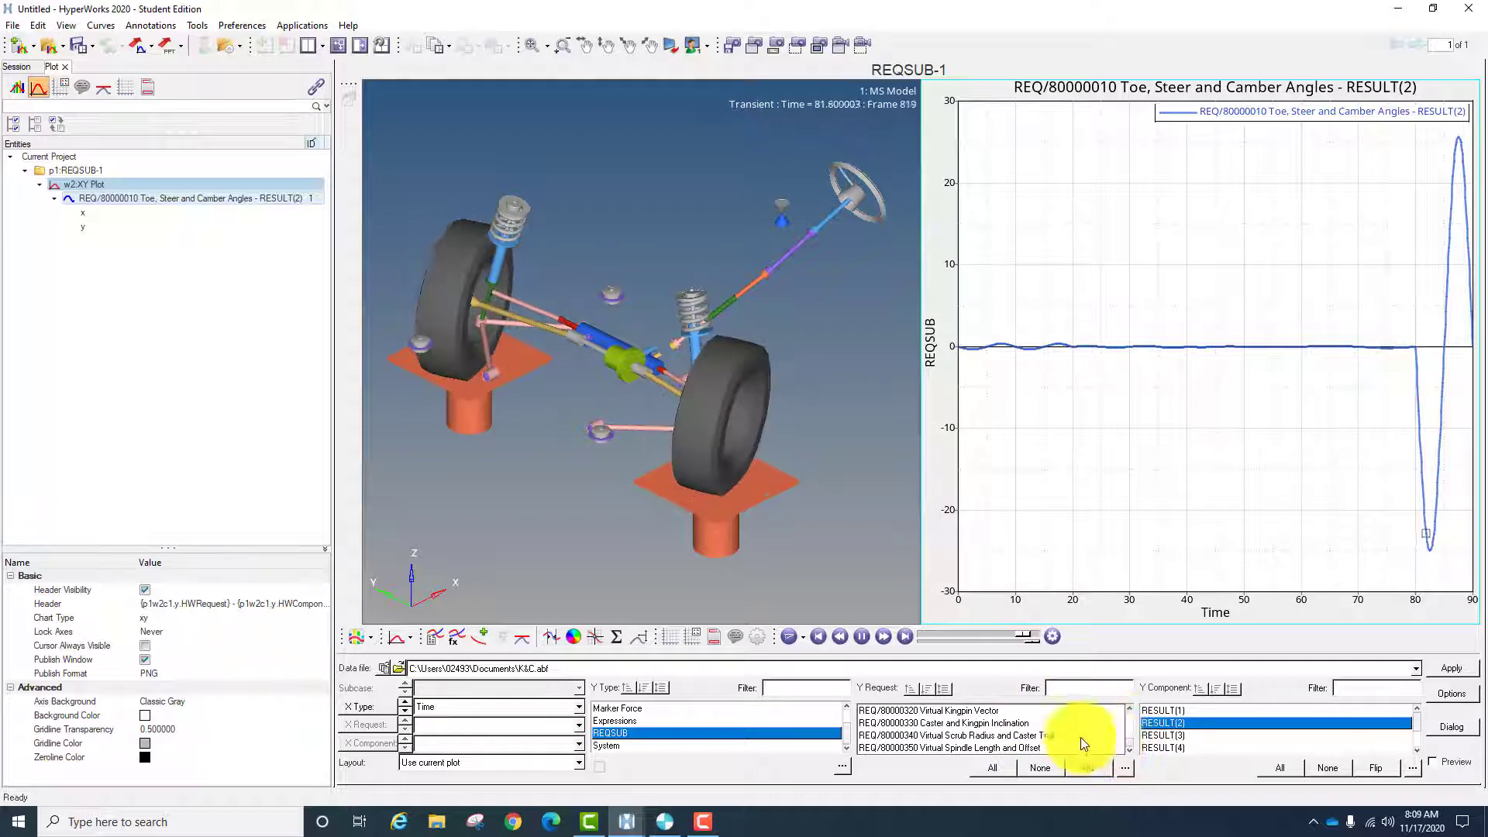
{"action": "left_click", "coordinate": [966, 724]}
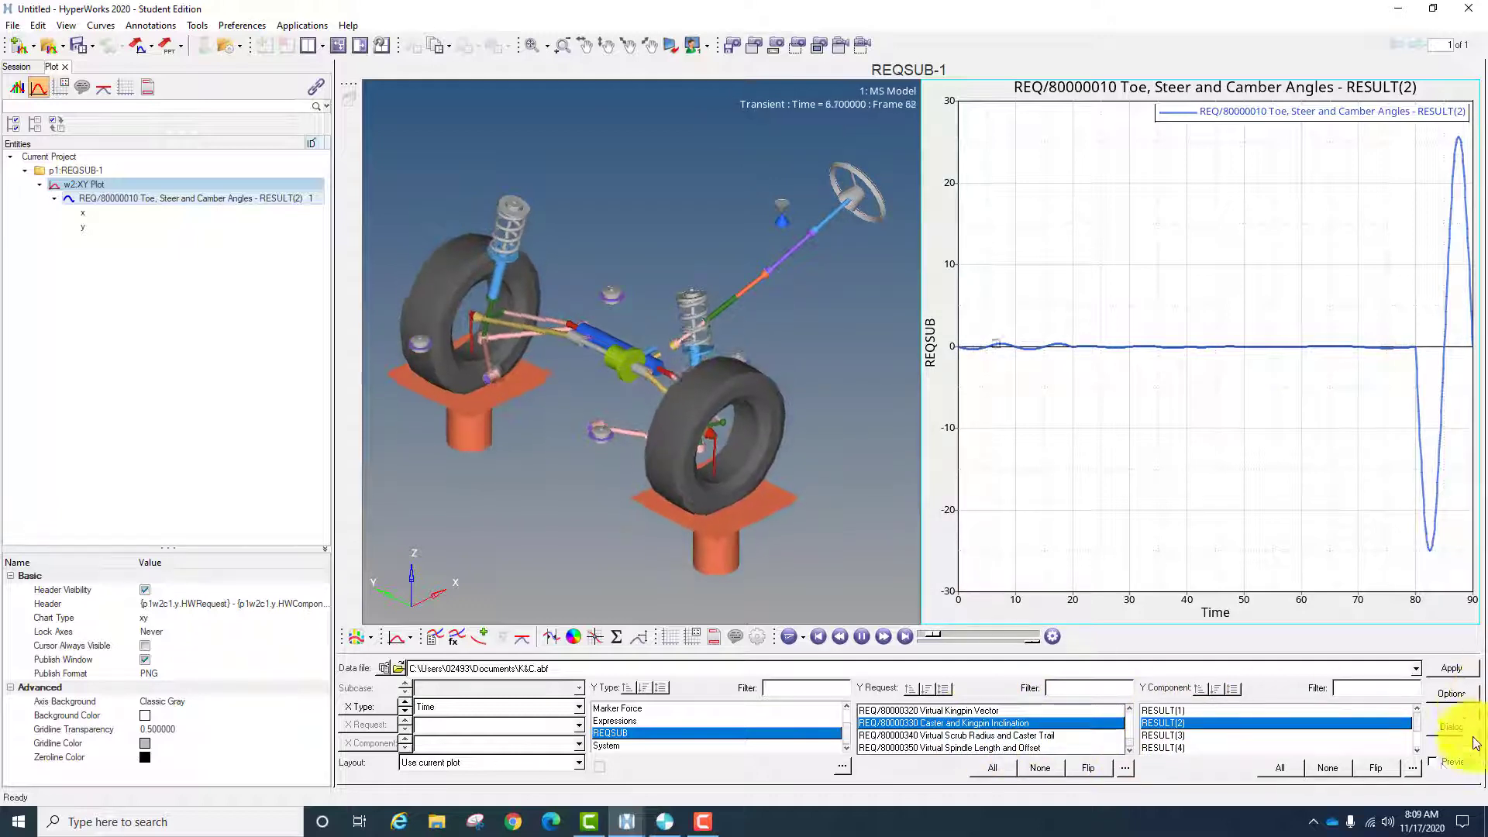
{"action": "left_click", "coordinate": [1434, 762]}
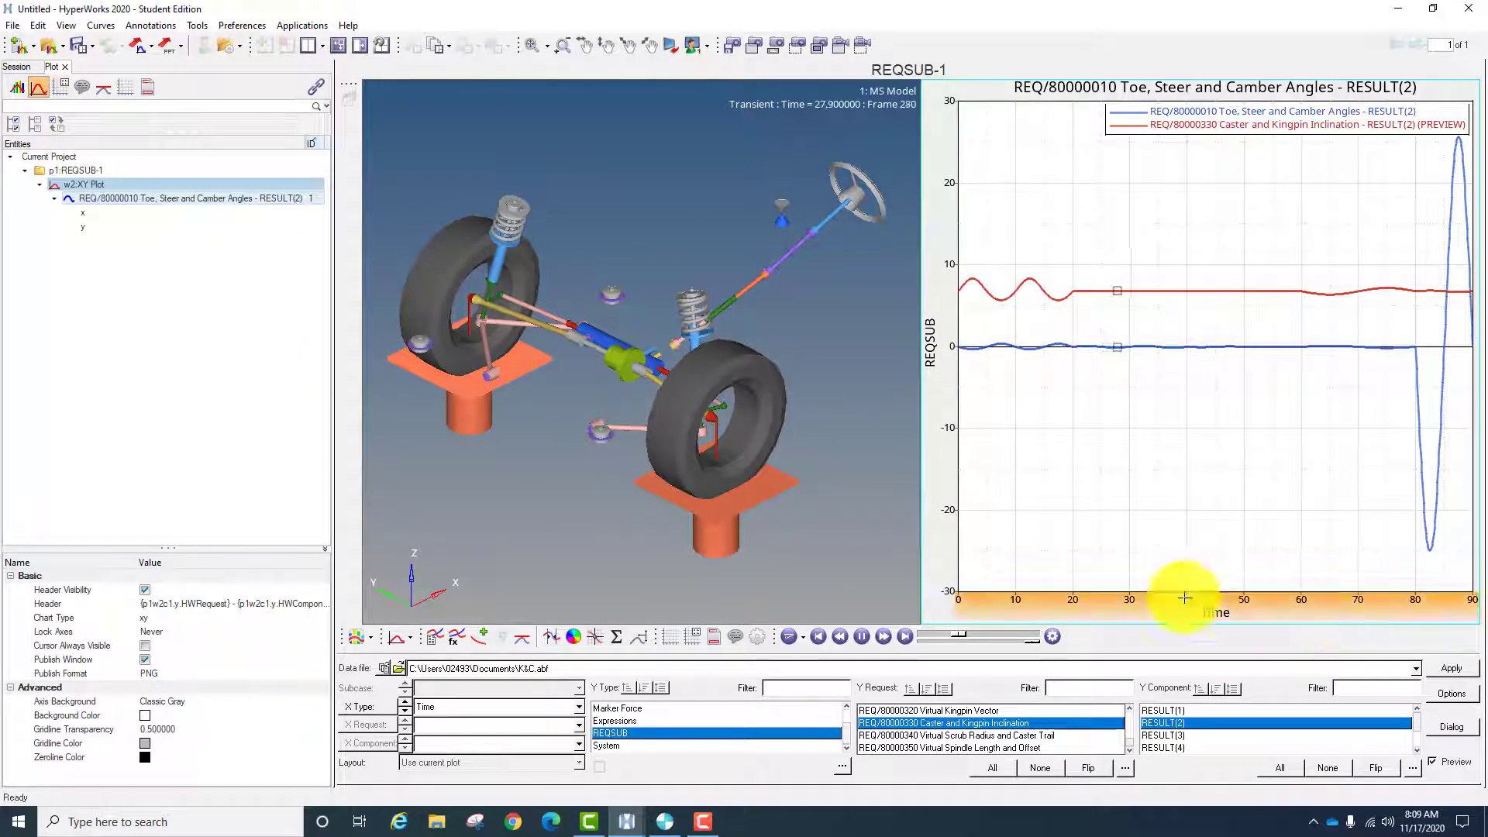
- Move the plot legend to the upper middle of the graph and preview the Caster and Kingpin Inclination curve again
{"action": "right_click", "coordinate": [1170, 126]}
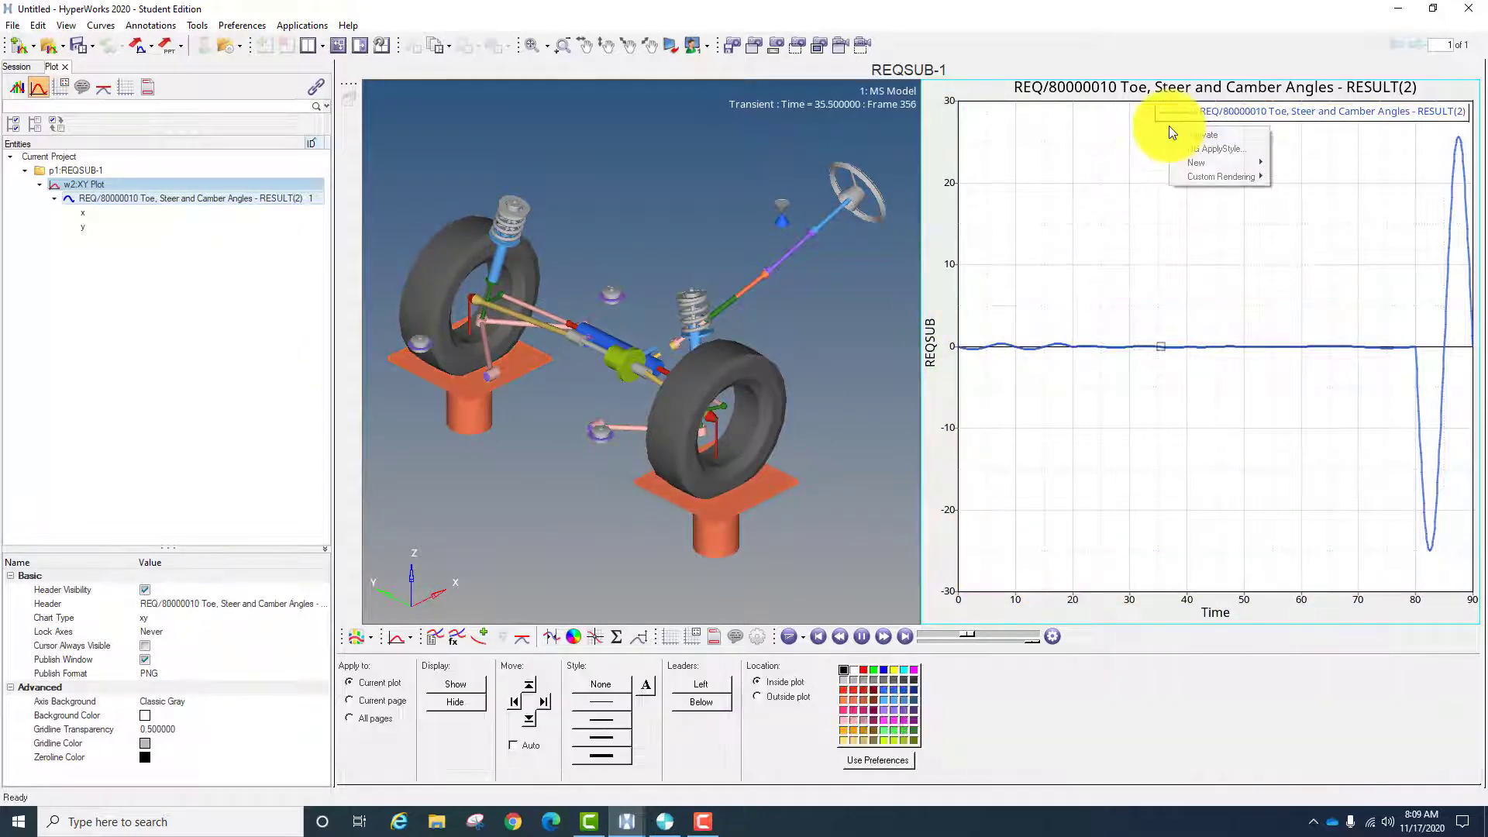
{"action": "left_click", "coordinate": [1203, 116]}
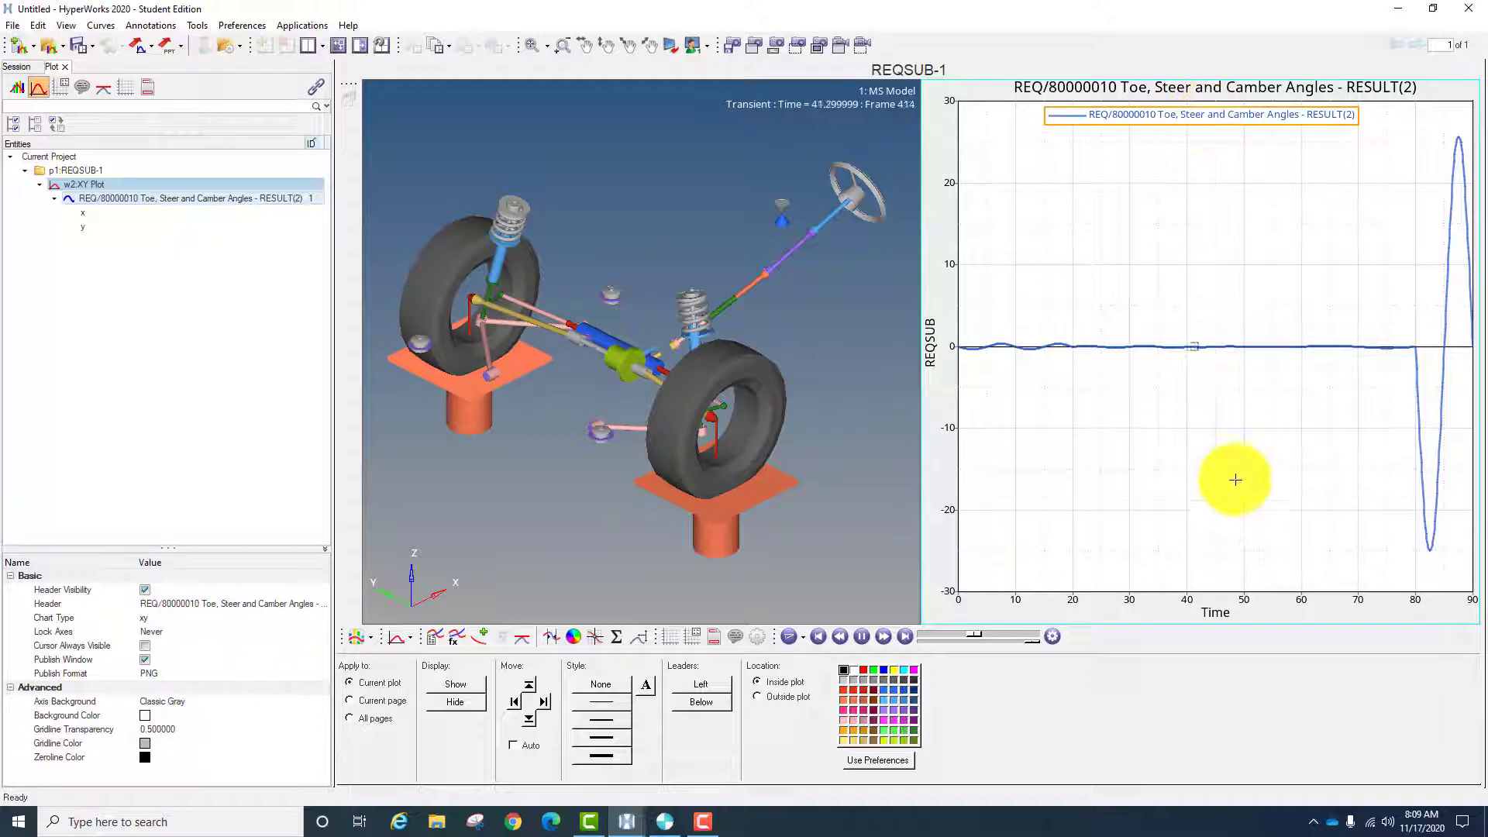
{"action": "left_click", "coordinate": [434, 639]}
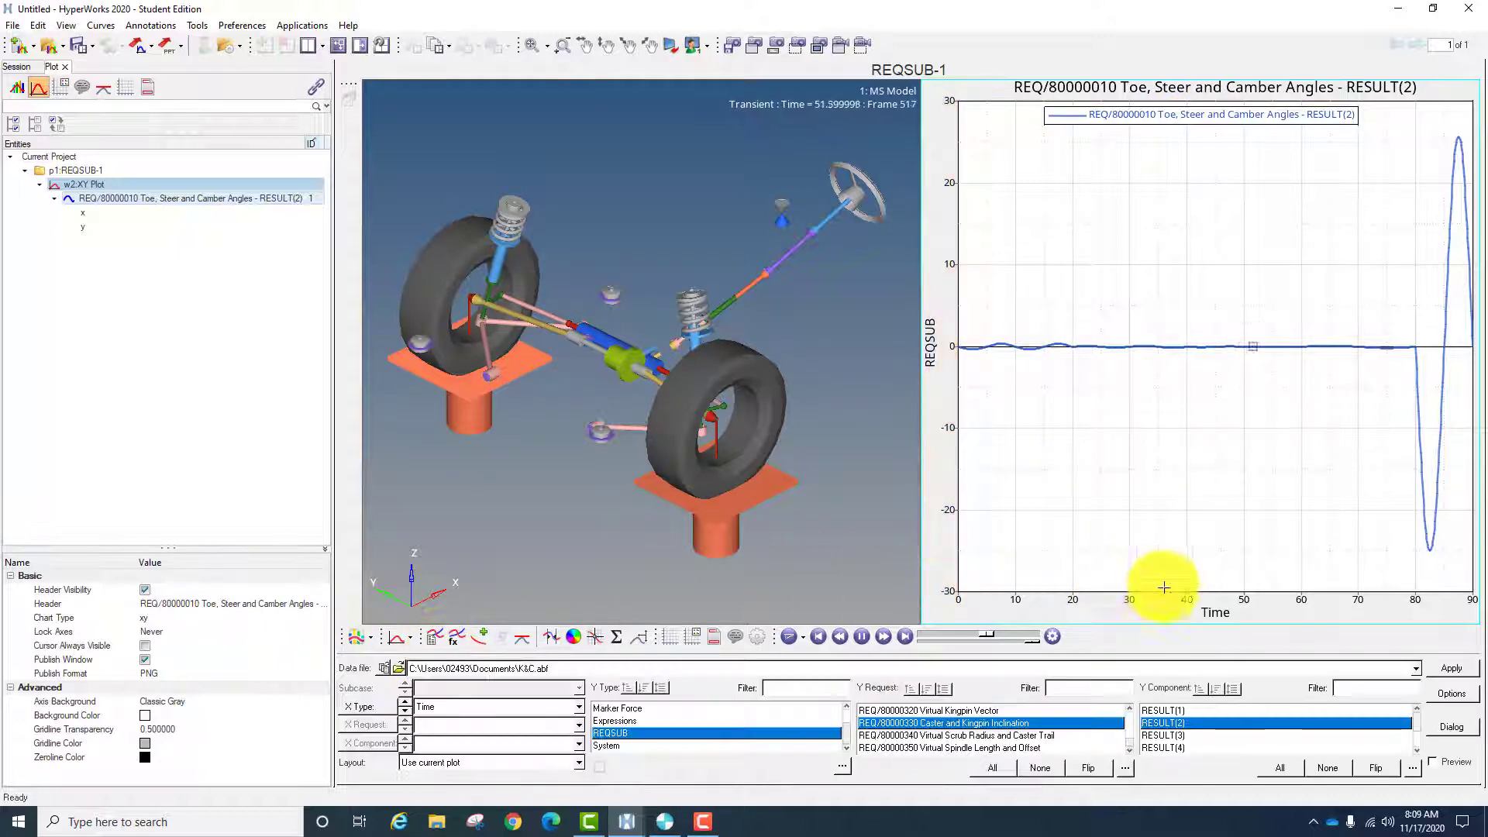
{"action": "left_click", "coordinate": [1440, 760]}
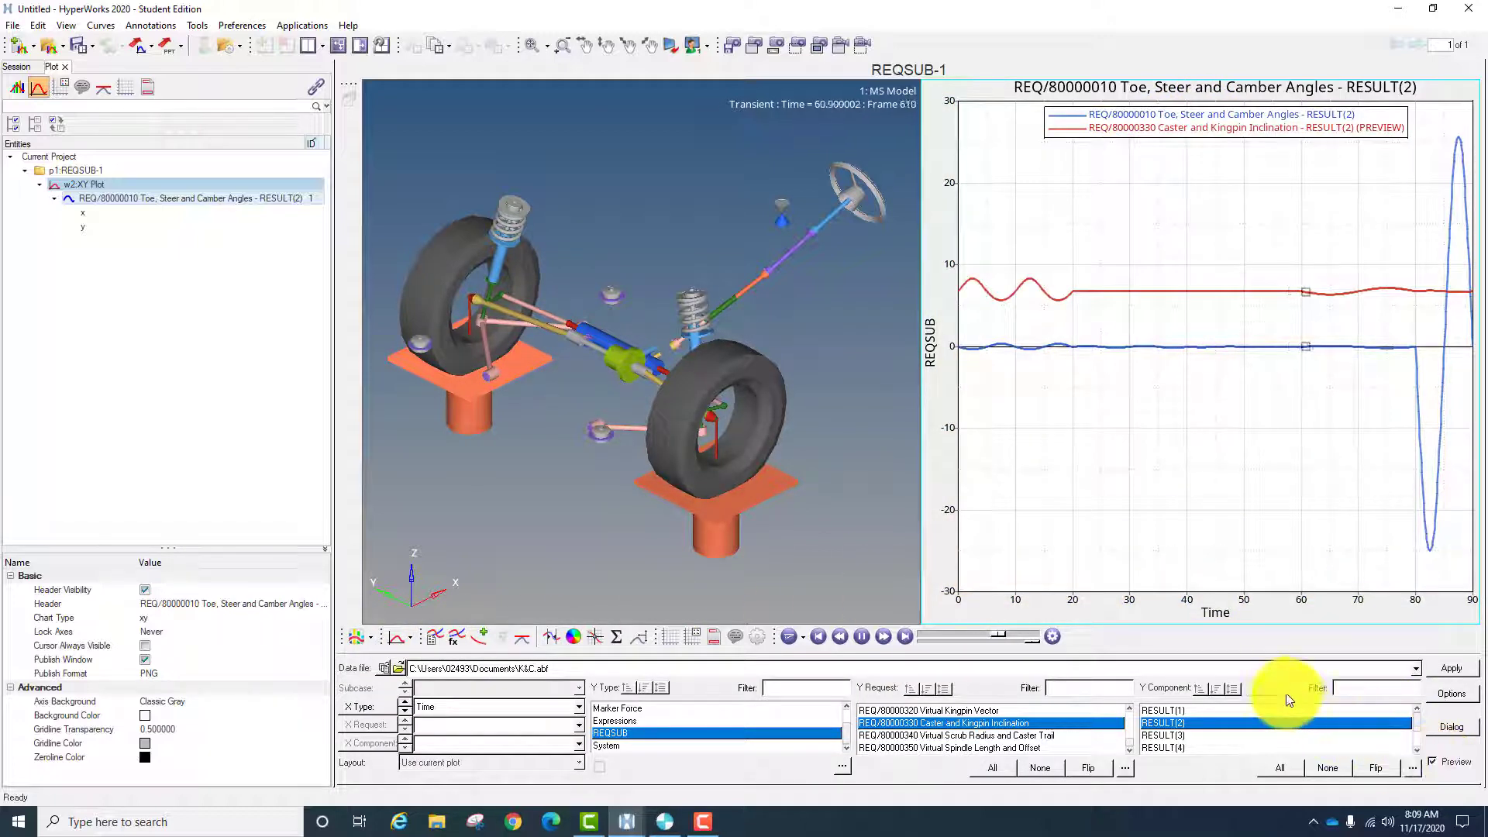
{"action": "left_click", "coordinate": [1204, 139]}
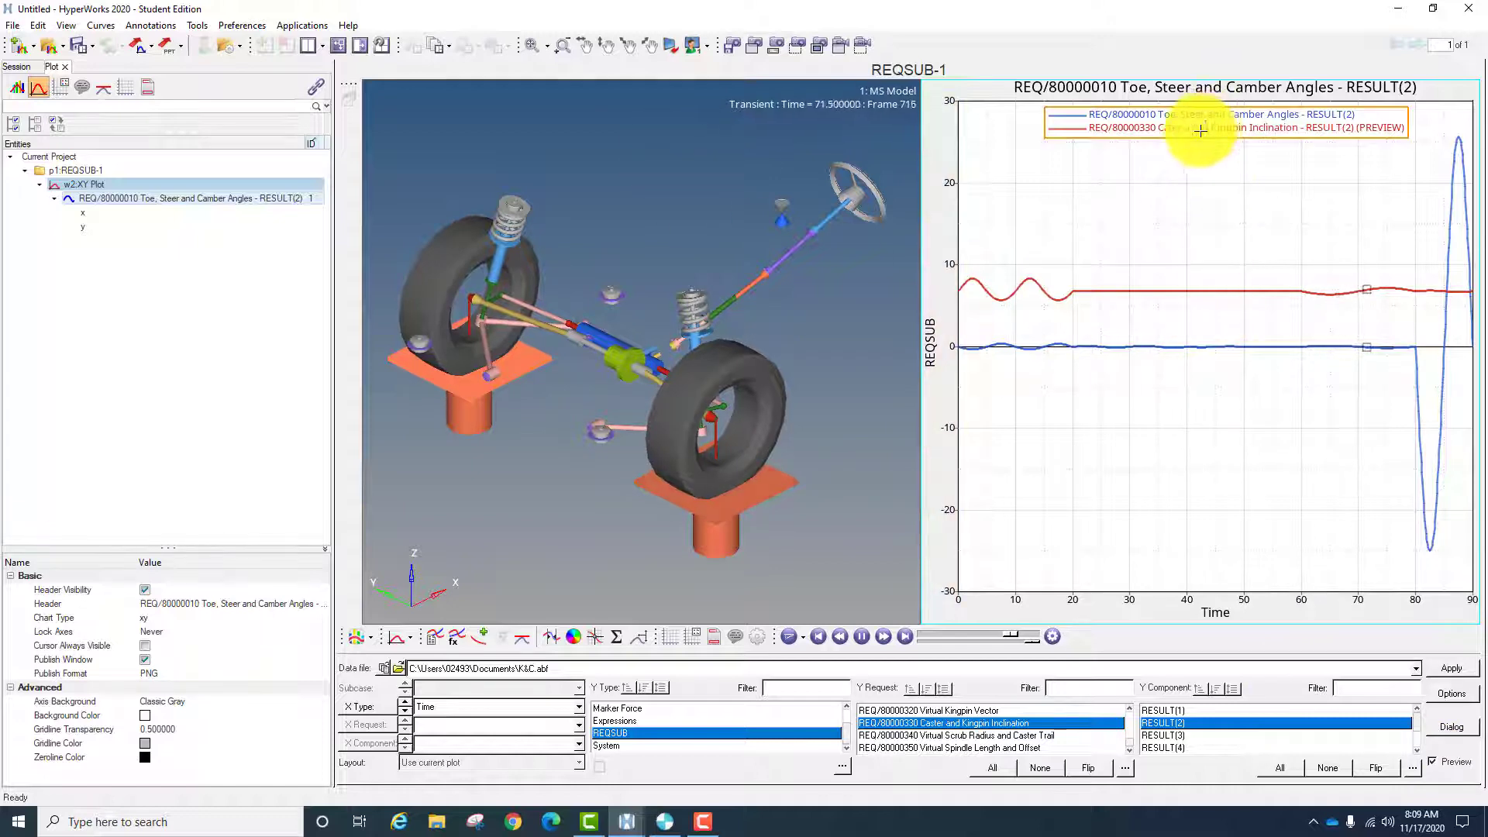
{"action": "left_click", "coordinate": [1200, 116]}
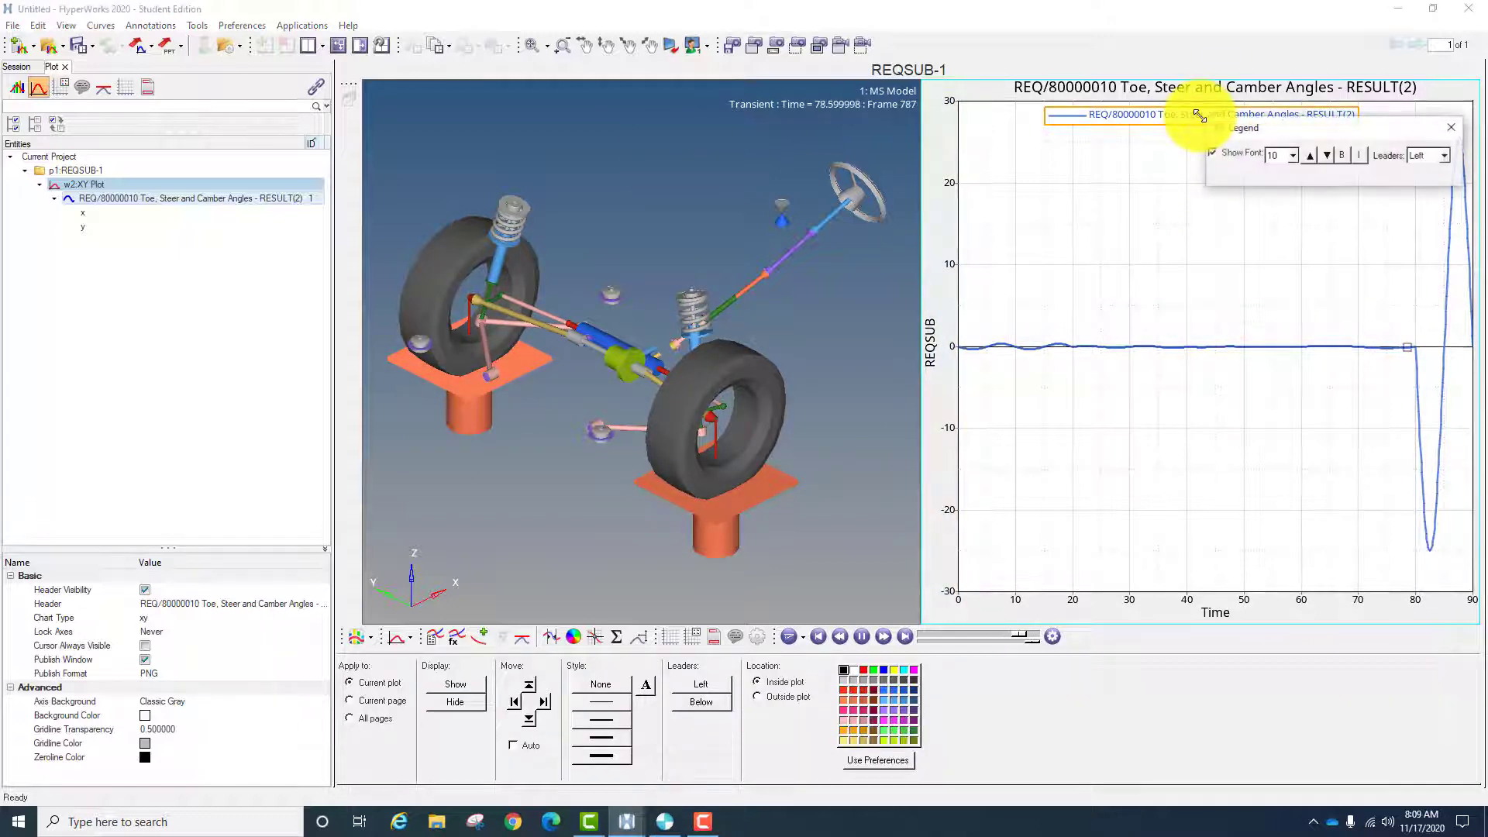
{"action": "left_click", "coordinate": [1452, 132]}
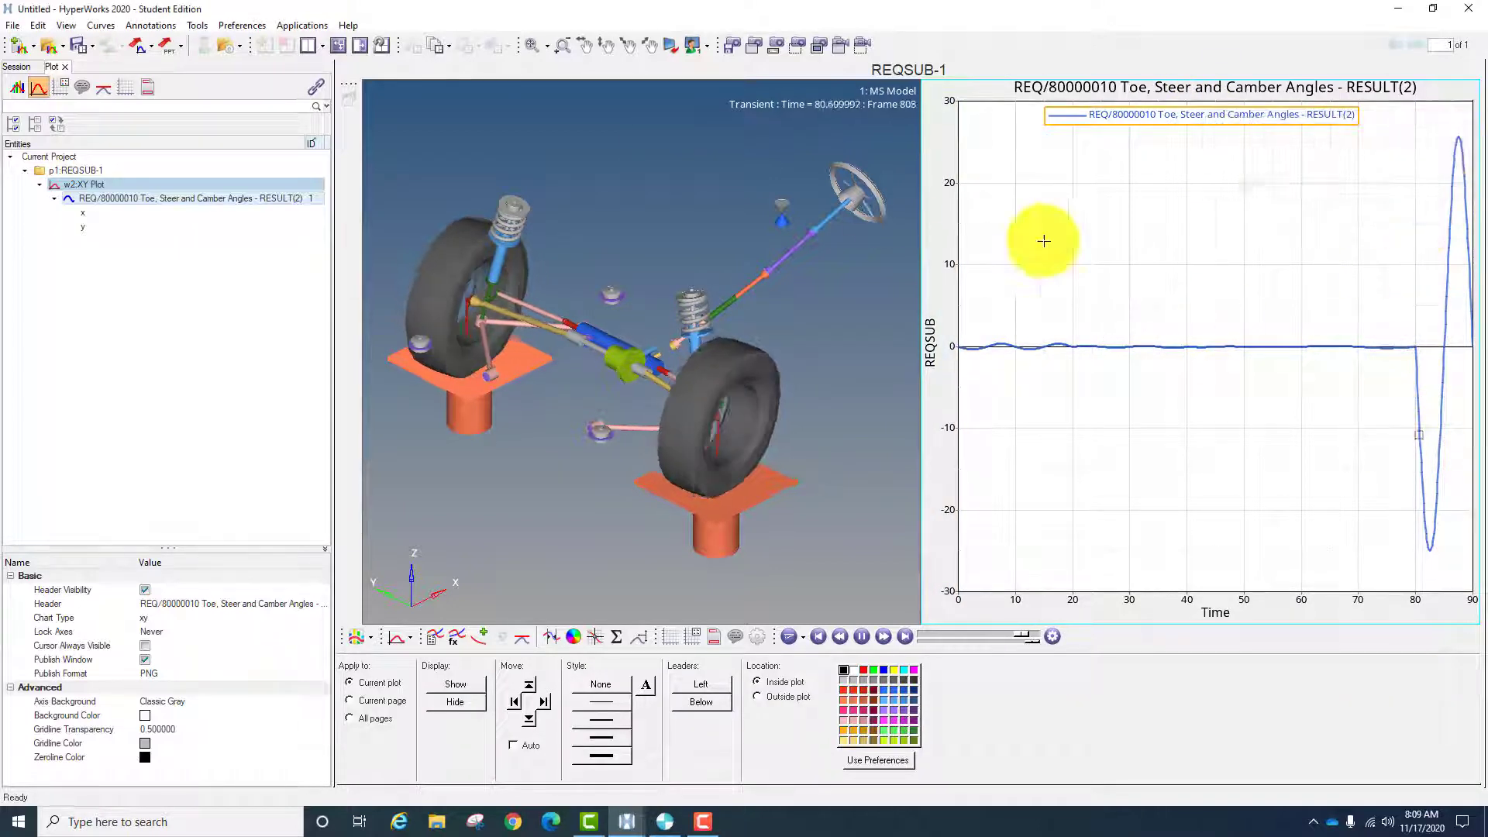
- Delete the Toe, Steer and Camber Angles curve and plot RESULT(2) of REQ/80000330 Caster and Kingpin Inclination against Time instead
{"action": "left_click", "coordinate": [434, 638]}
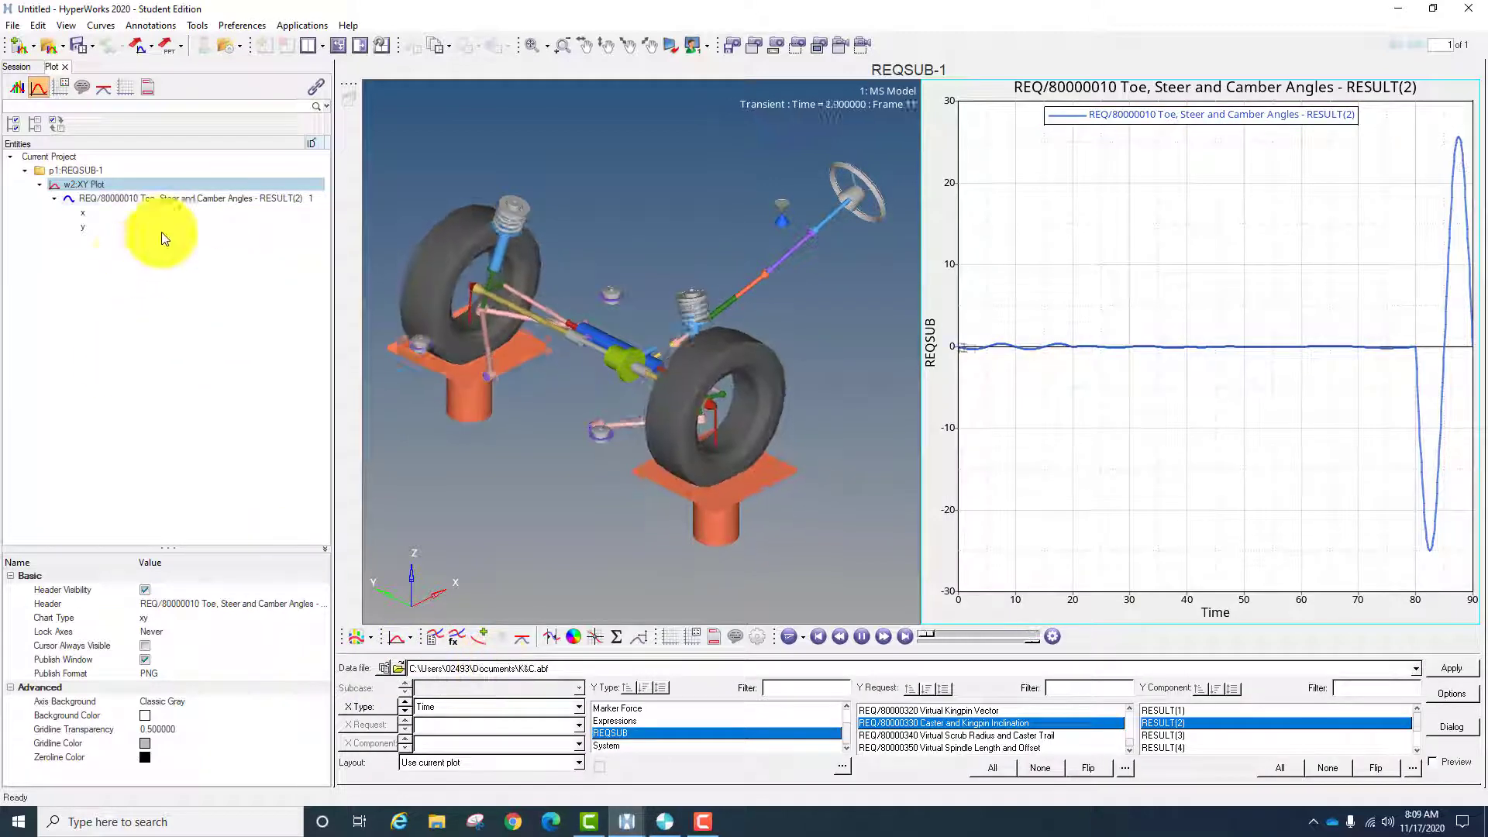
{"action": "right_click", "coordinate": [154, 194]}
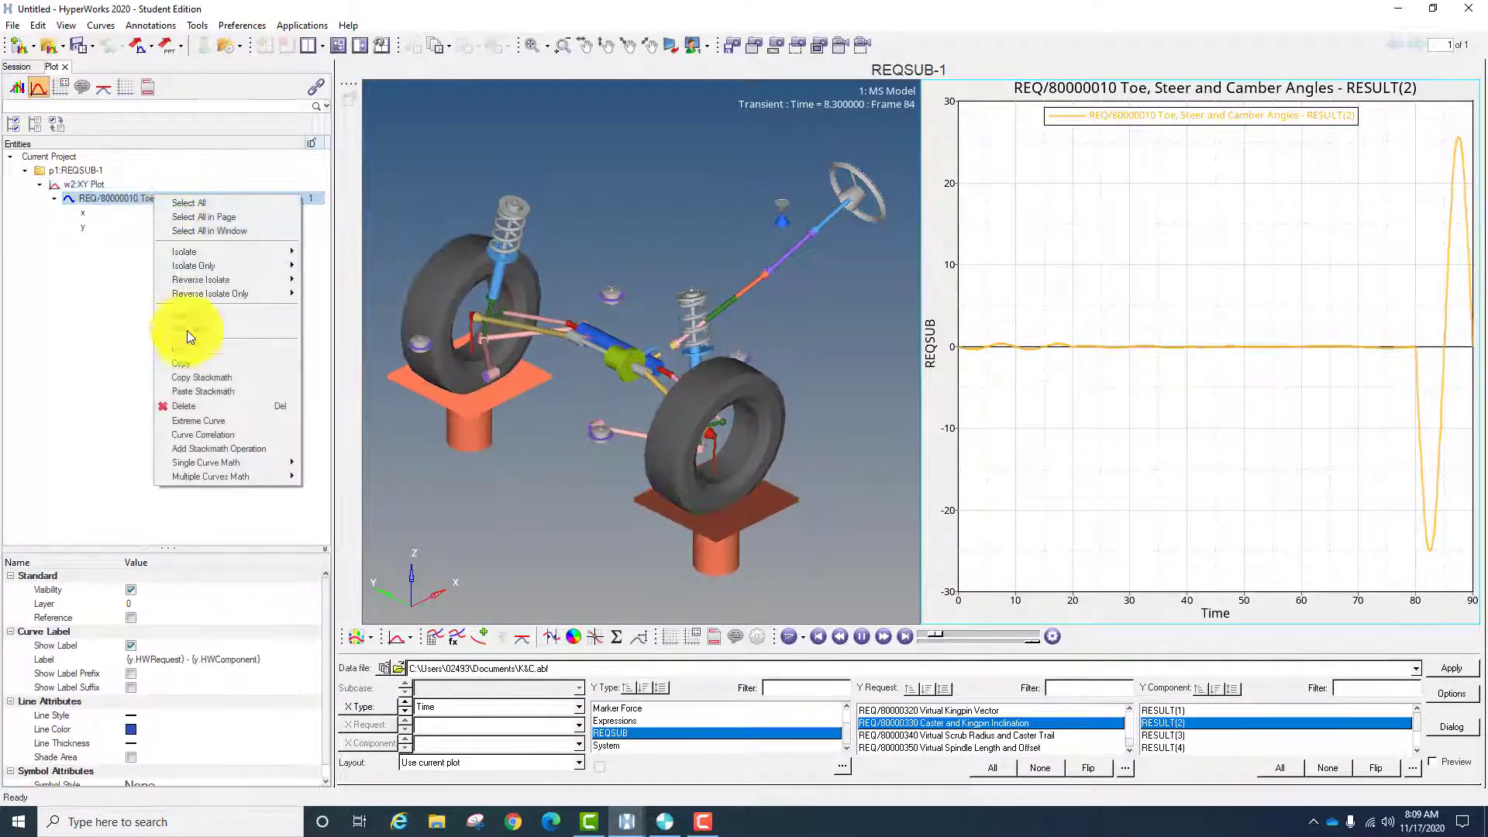
{"action": "left_click", "coordinate": [186, 406]}
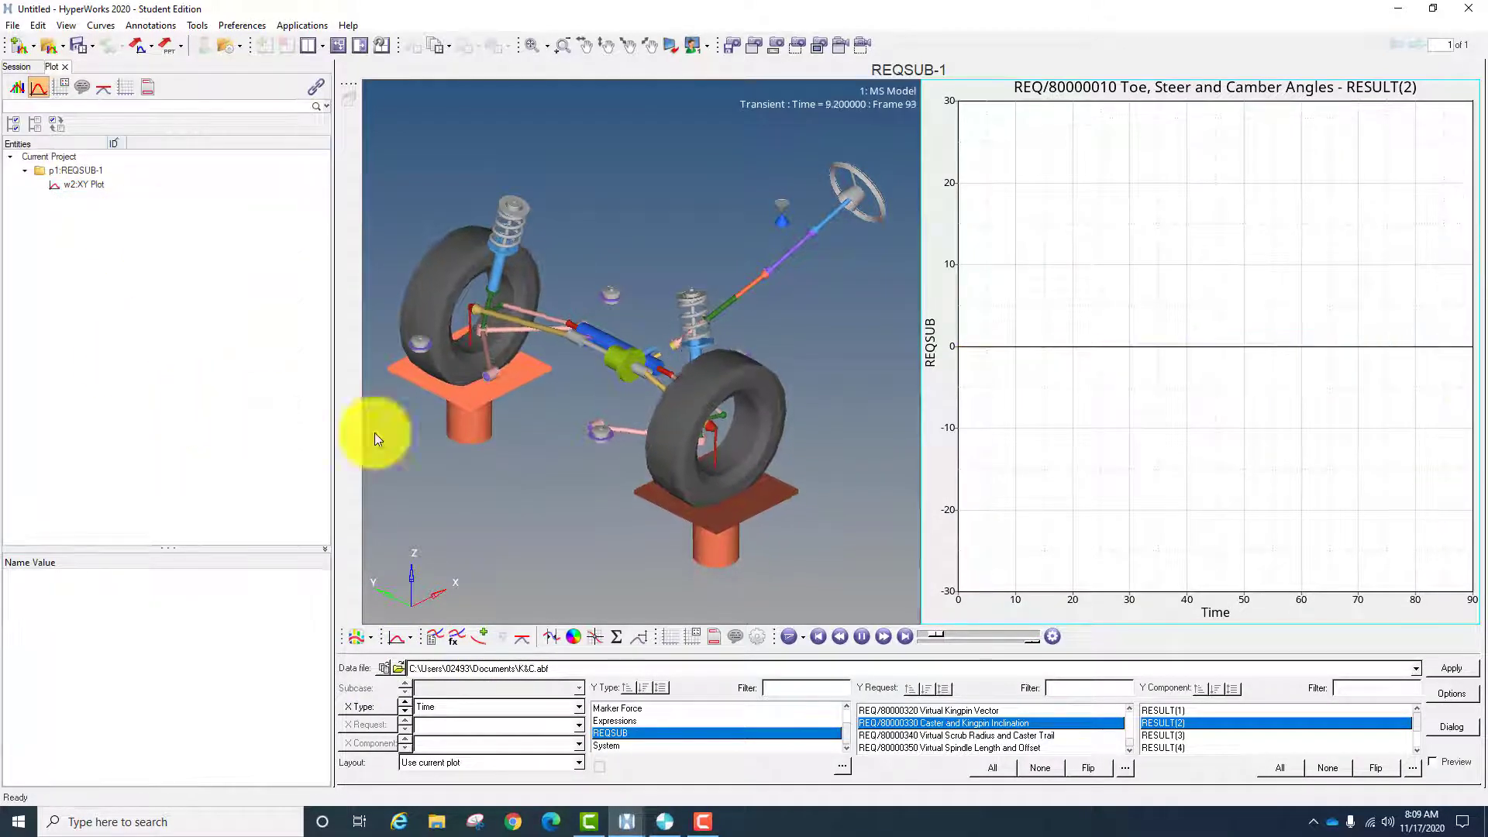
{"action": "left_click", "coordinate": [1433, 761]}
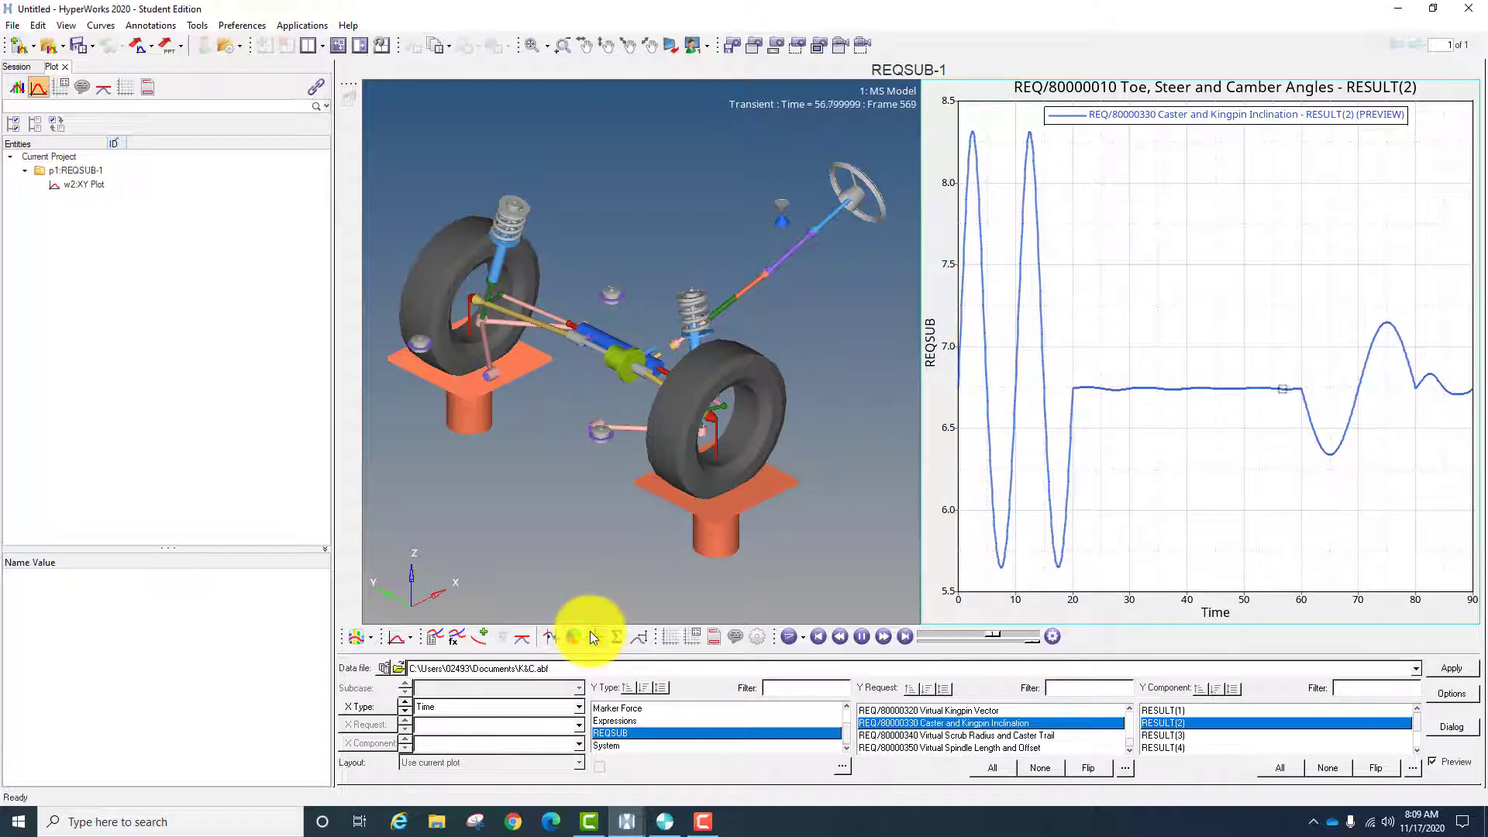
{"action": "left_click", "coordinate": [1452, 669]}
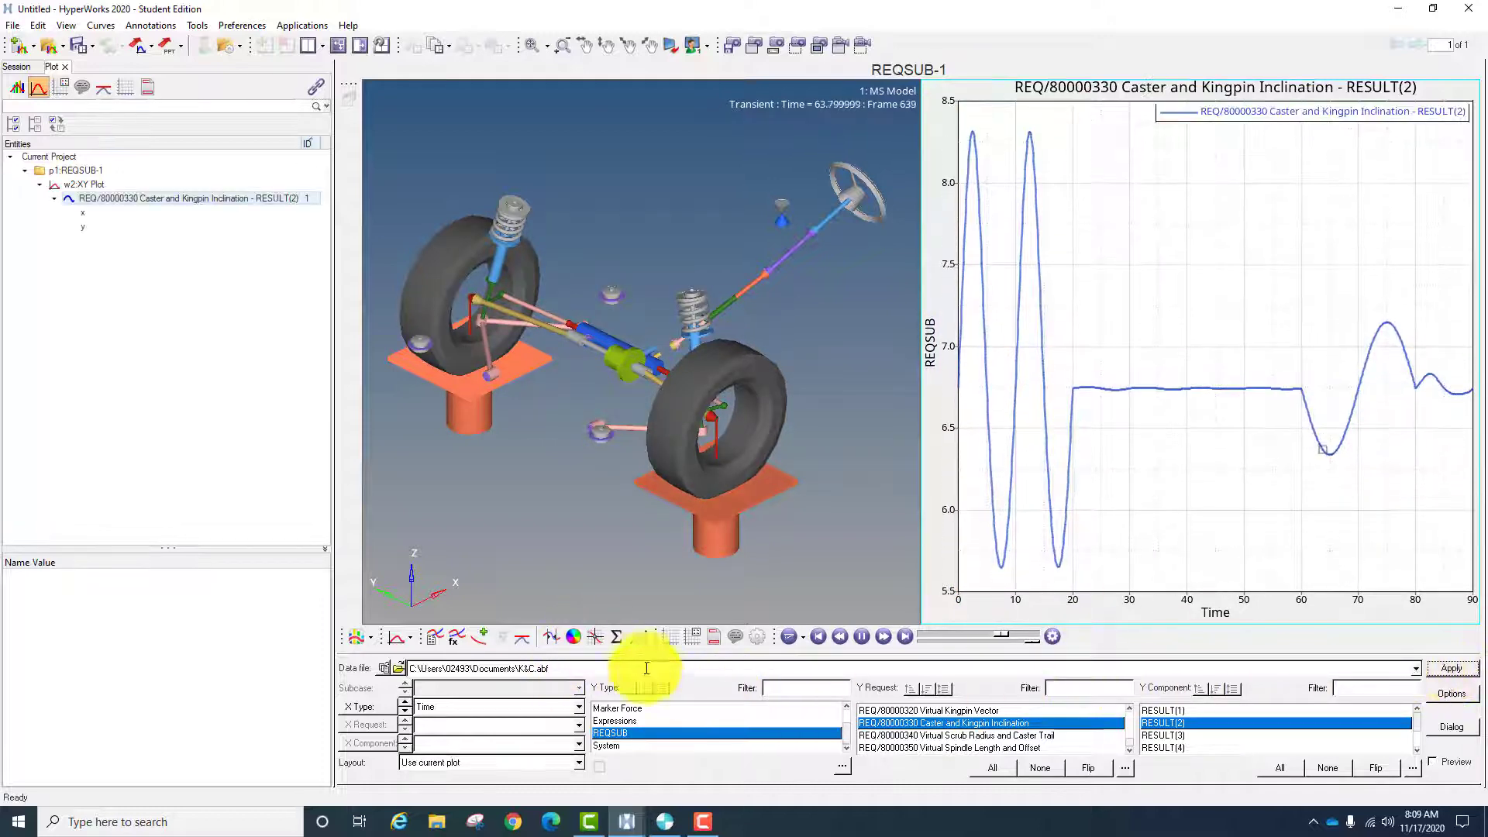
- Inspect the coordinates of the Caster and Kingpin Inclination curve near its first peak
{"action": "left_click", "coordinate": [589, 635]}
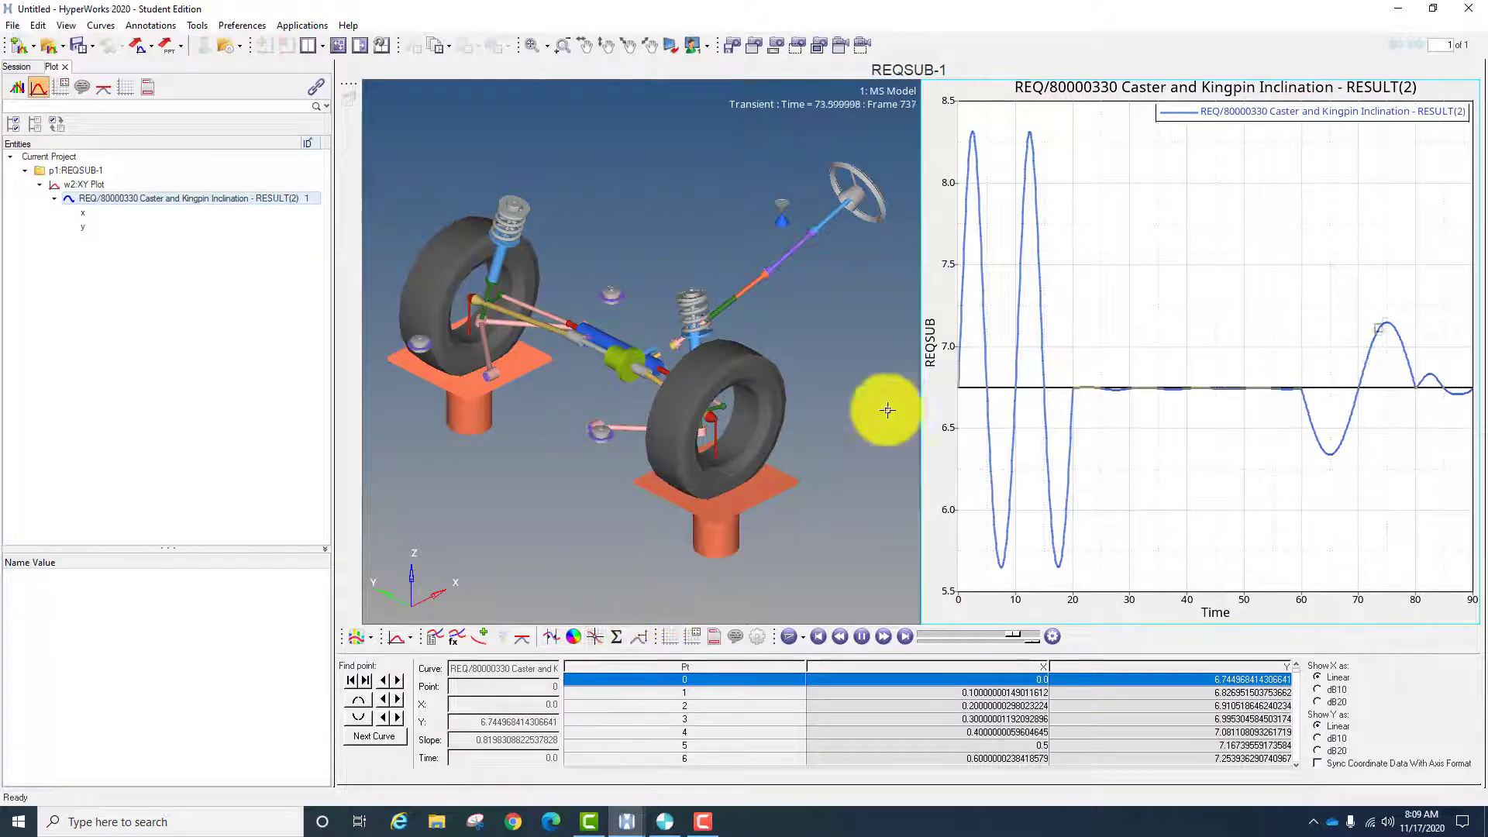
{"action": "left_click", "coordinate": [970, 133]}
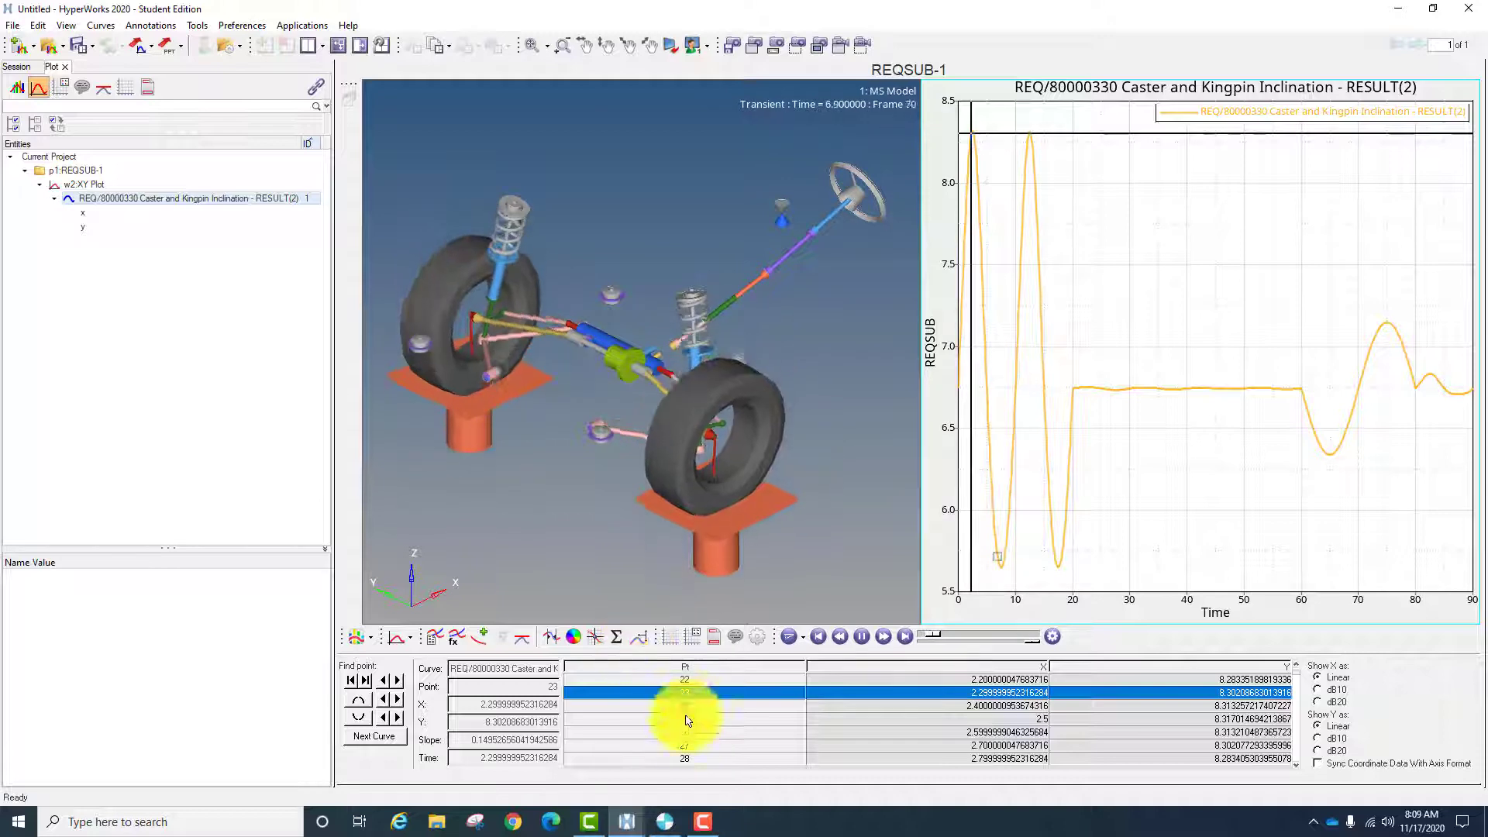
{"action": "mouse_move", "coordinate": [711, 820]}
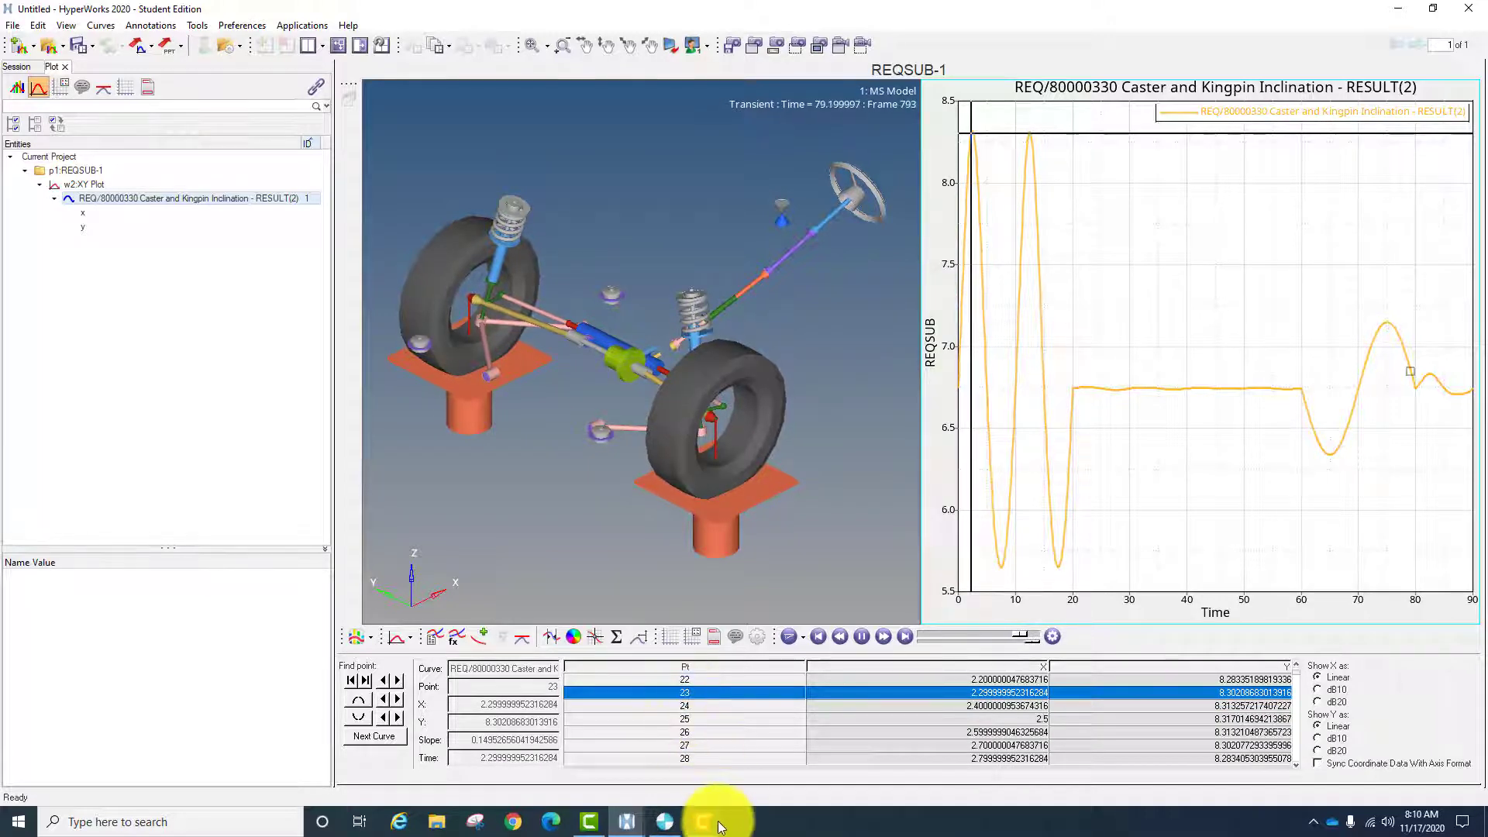
{"action": "left_click", "coordinate": [745, 790]}
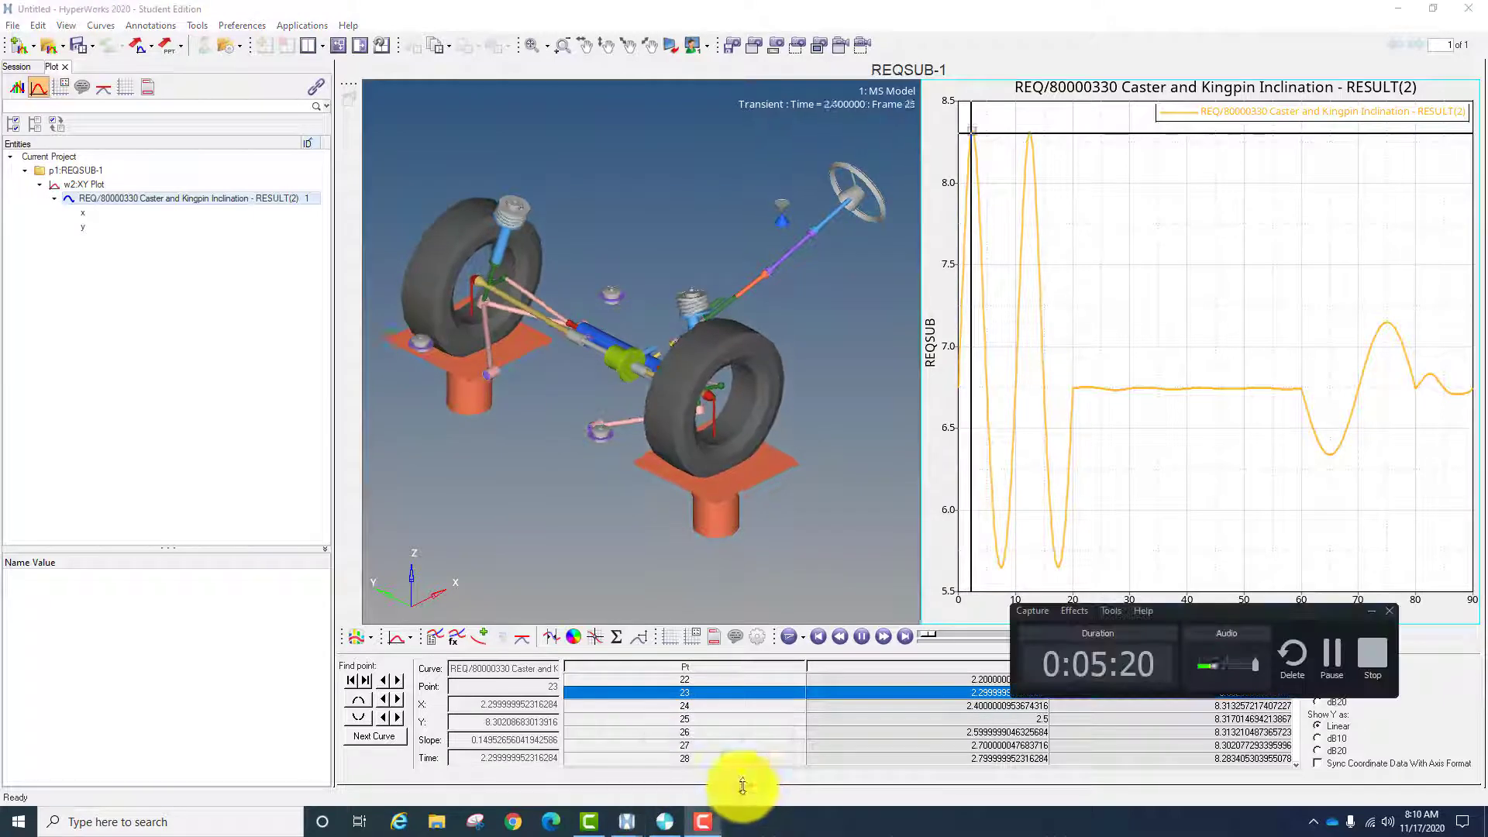